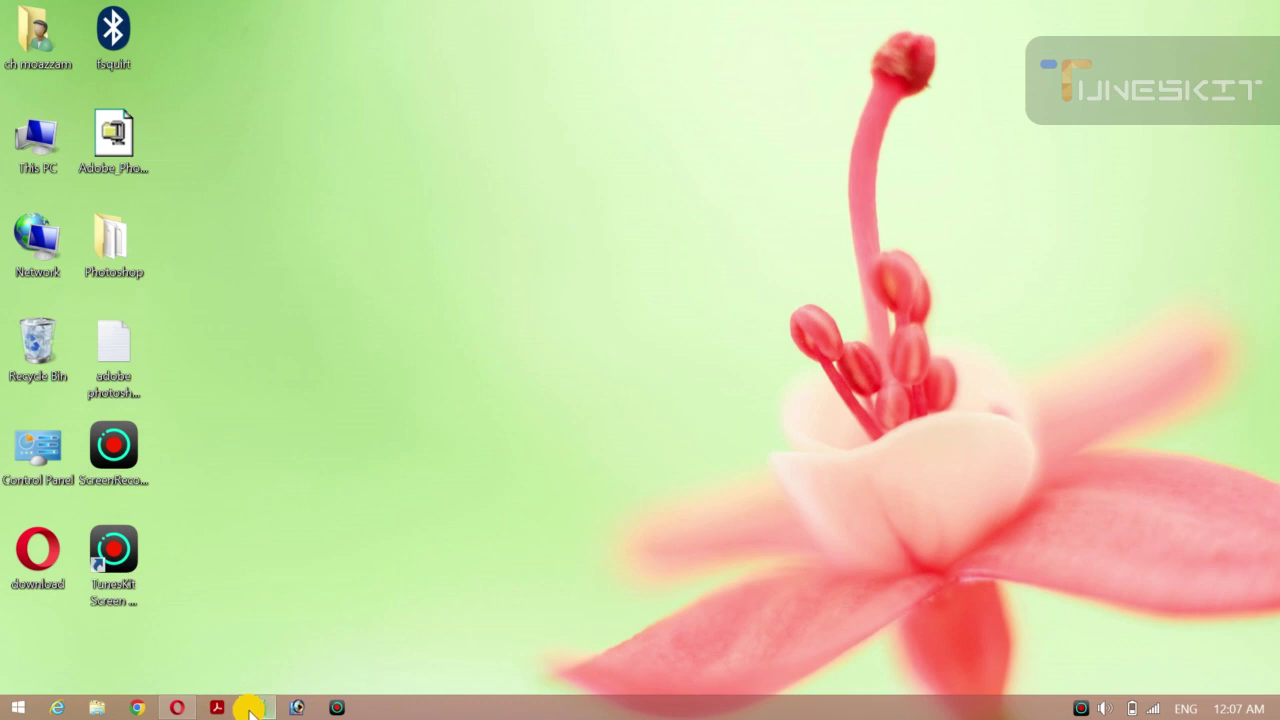
# - Switch to CorelDRAW and draw a cloud-shaped thought callout about 527 by 529 px in the middle of the page
pyautogui.click(249, 709)
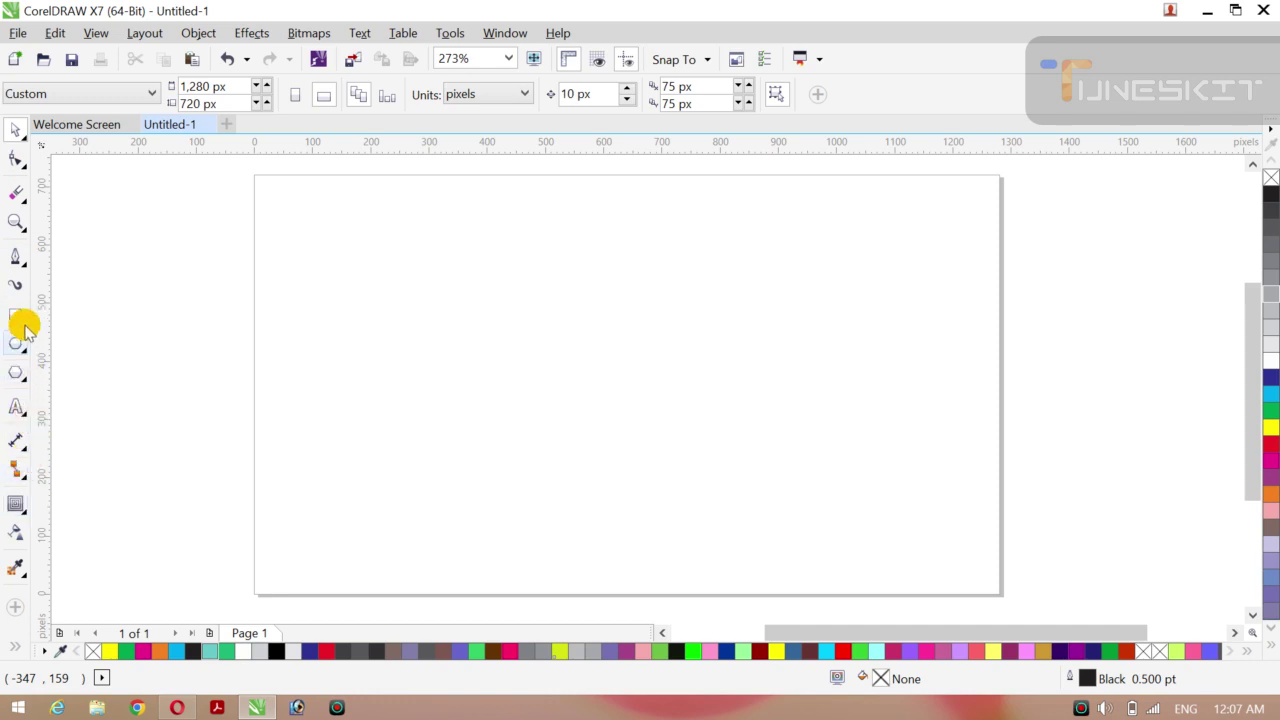
pyautogui.click(24, 476)
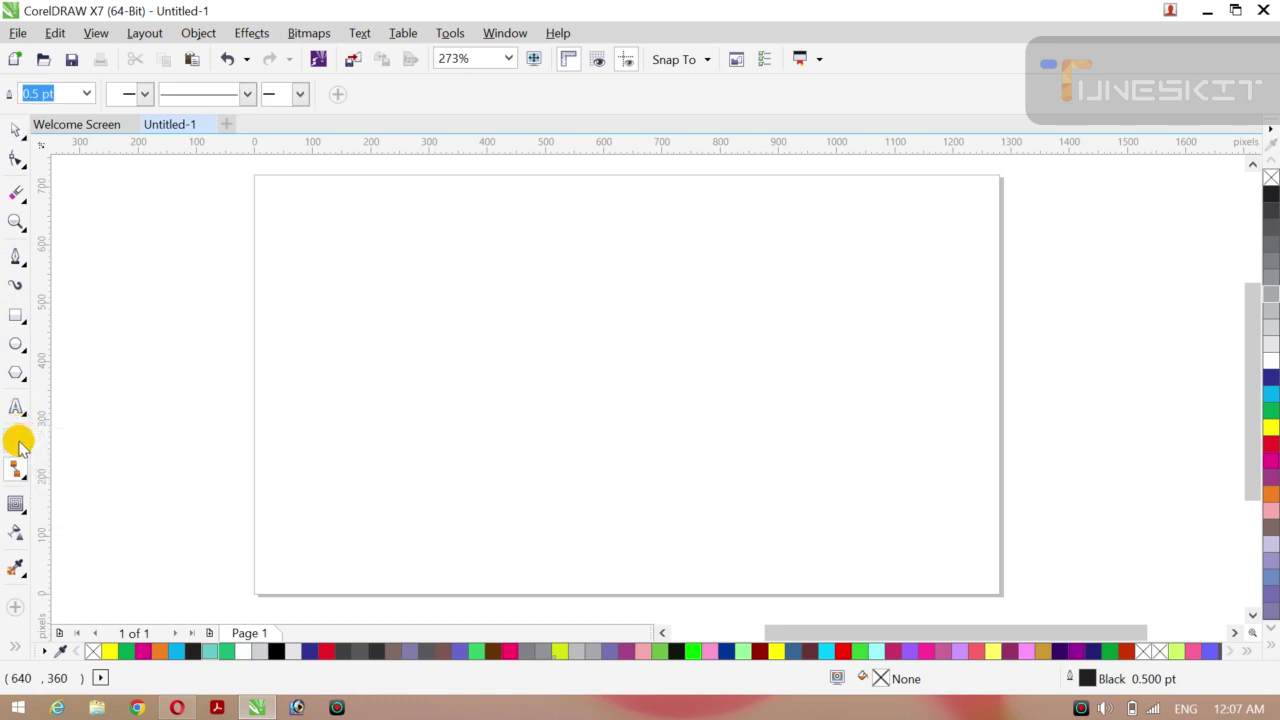
pyautogui.click(23, 380)
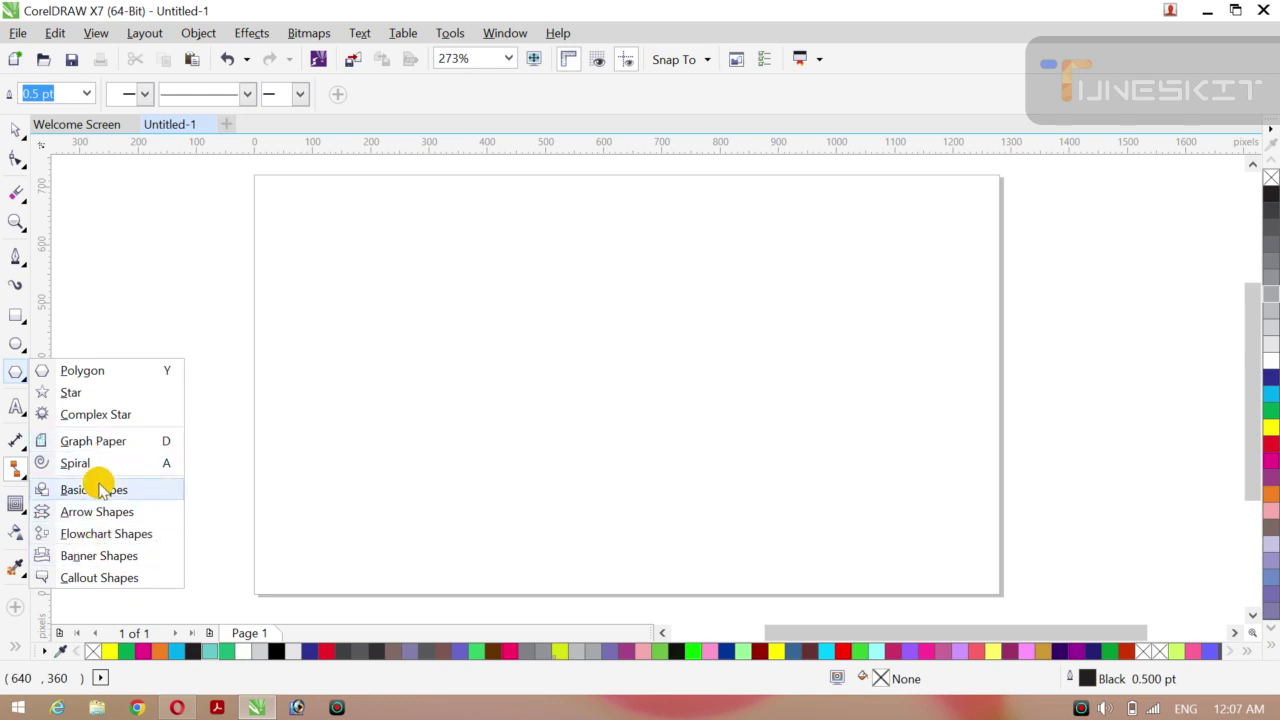
pyautogui.click(87, 580)
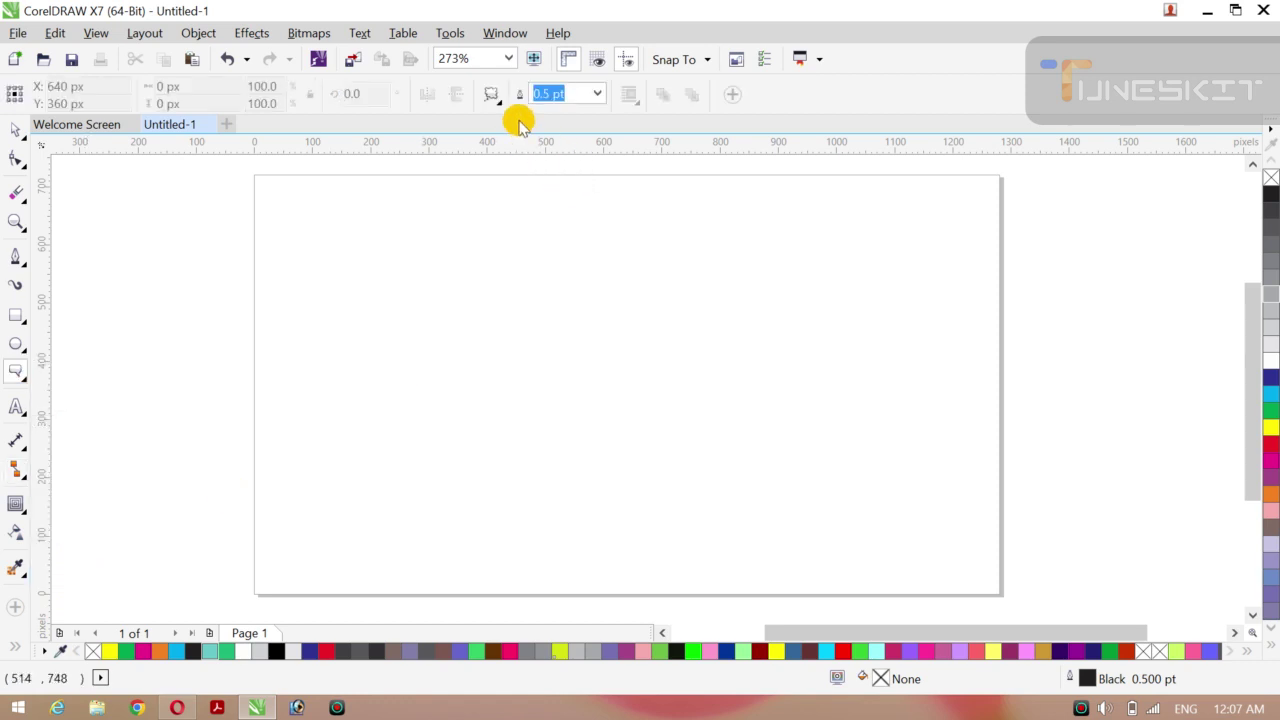
pyautogui.click(493, 95)
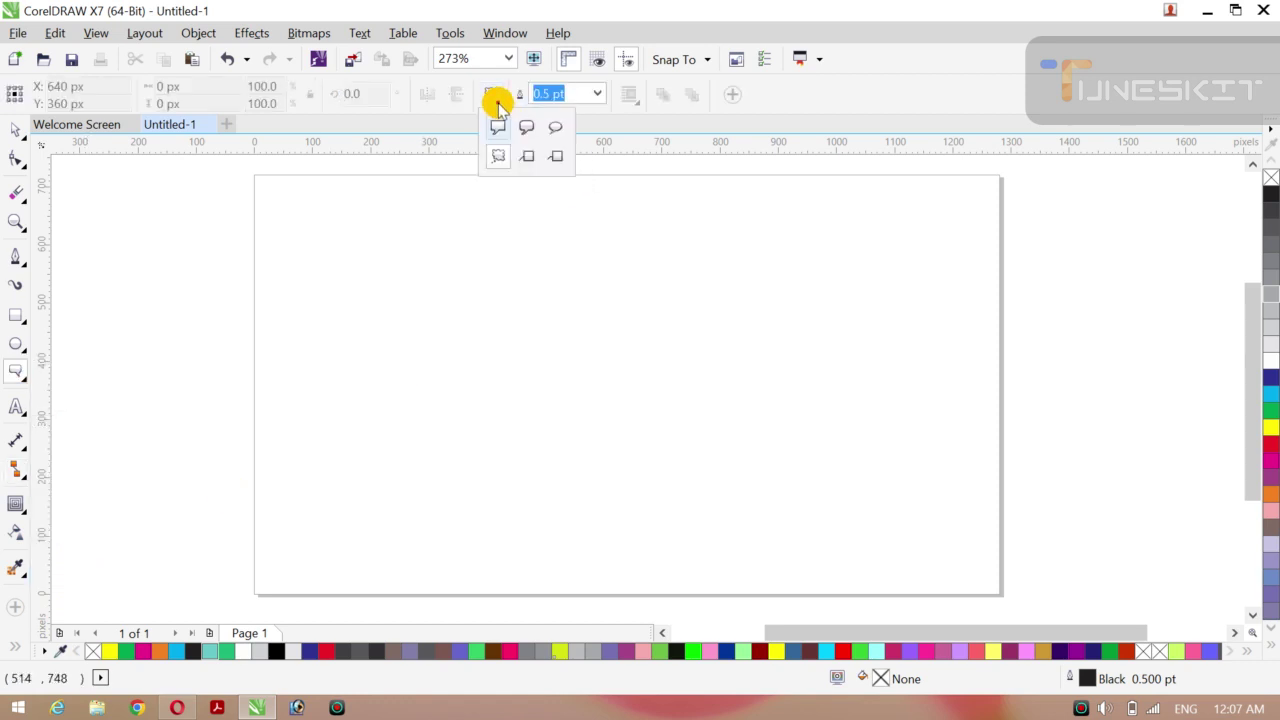
pyautogui.click(496, 163)
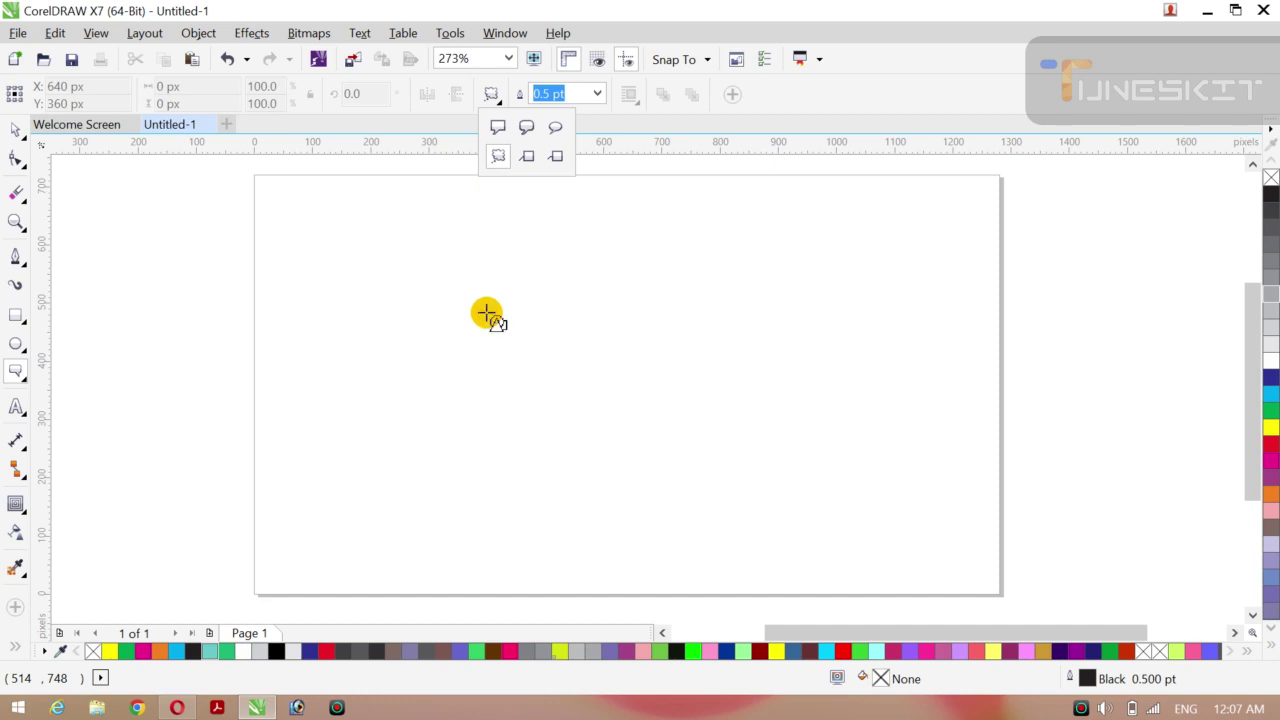
pyautogui.moveTo(458, 298); pyautogui.dragTo(757, 454)
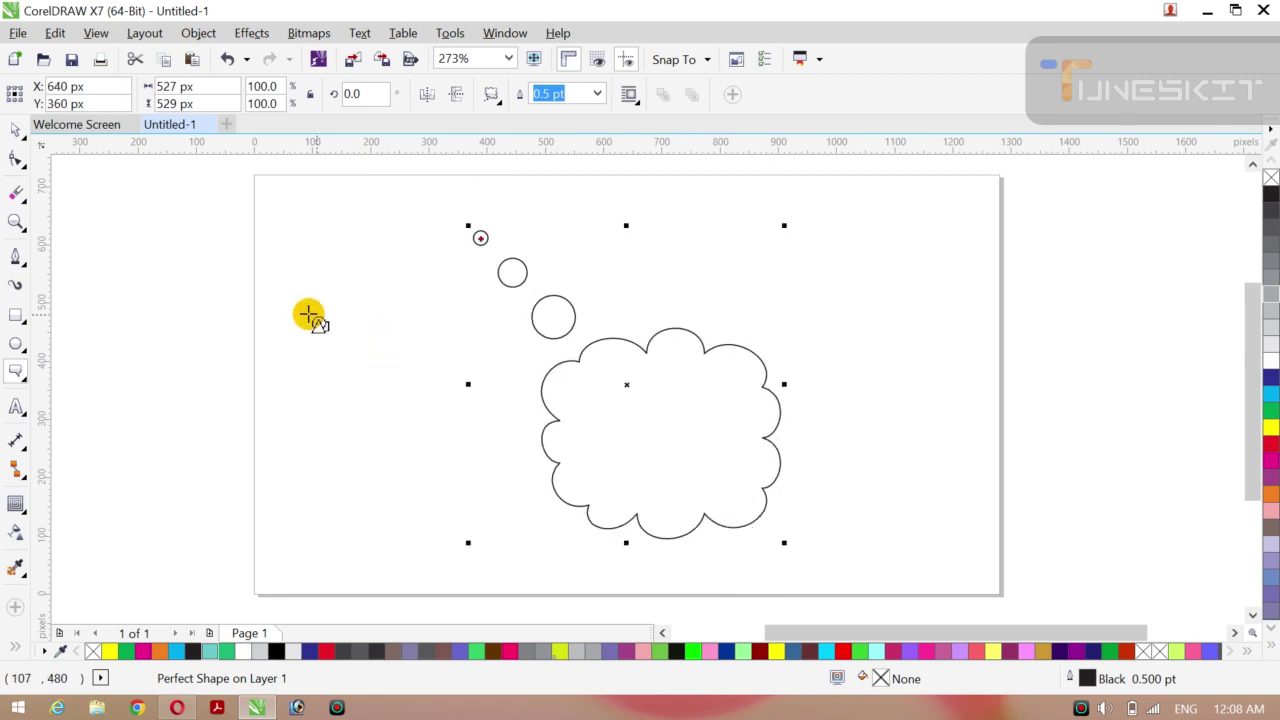
# - Move the cloud callout slightly upward with the Pick tool, to about X 637 px, Y 408 px
pyautogui.click(21, 132)
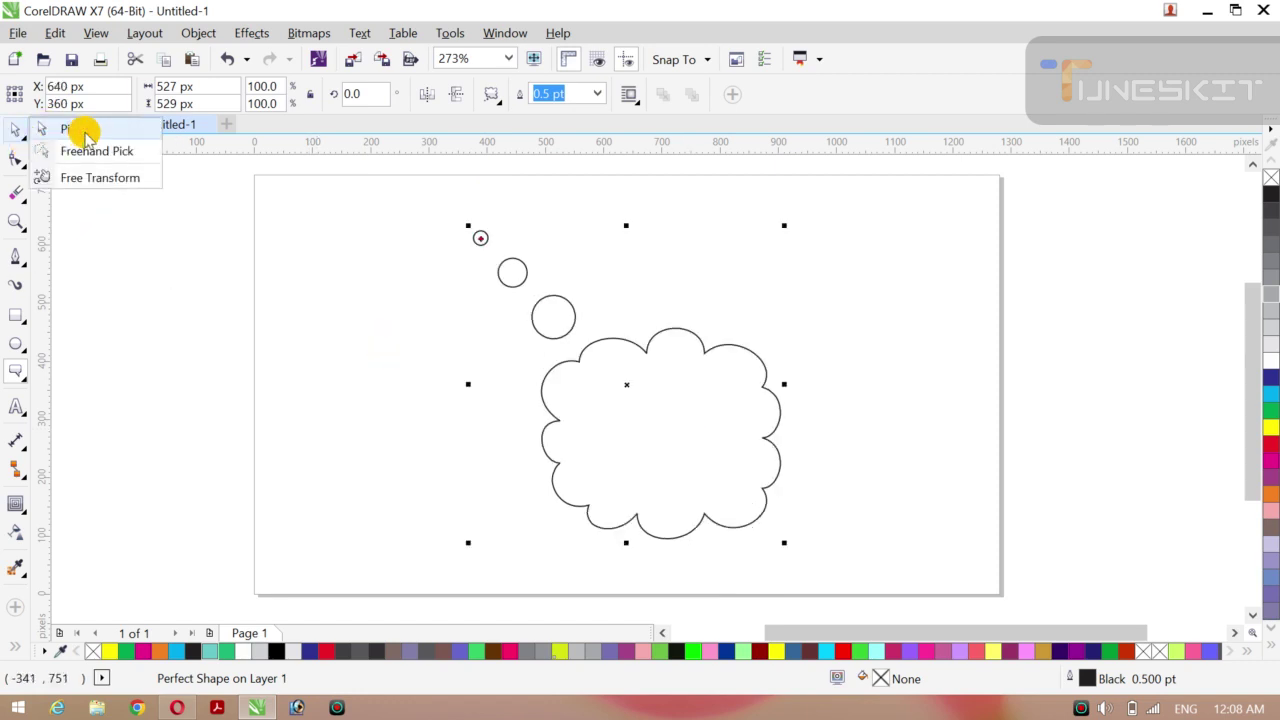
pyautogui.click(86, 135)
pyautogui.click(185, 357)
pyautogui.click(565, 387)
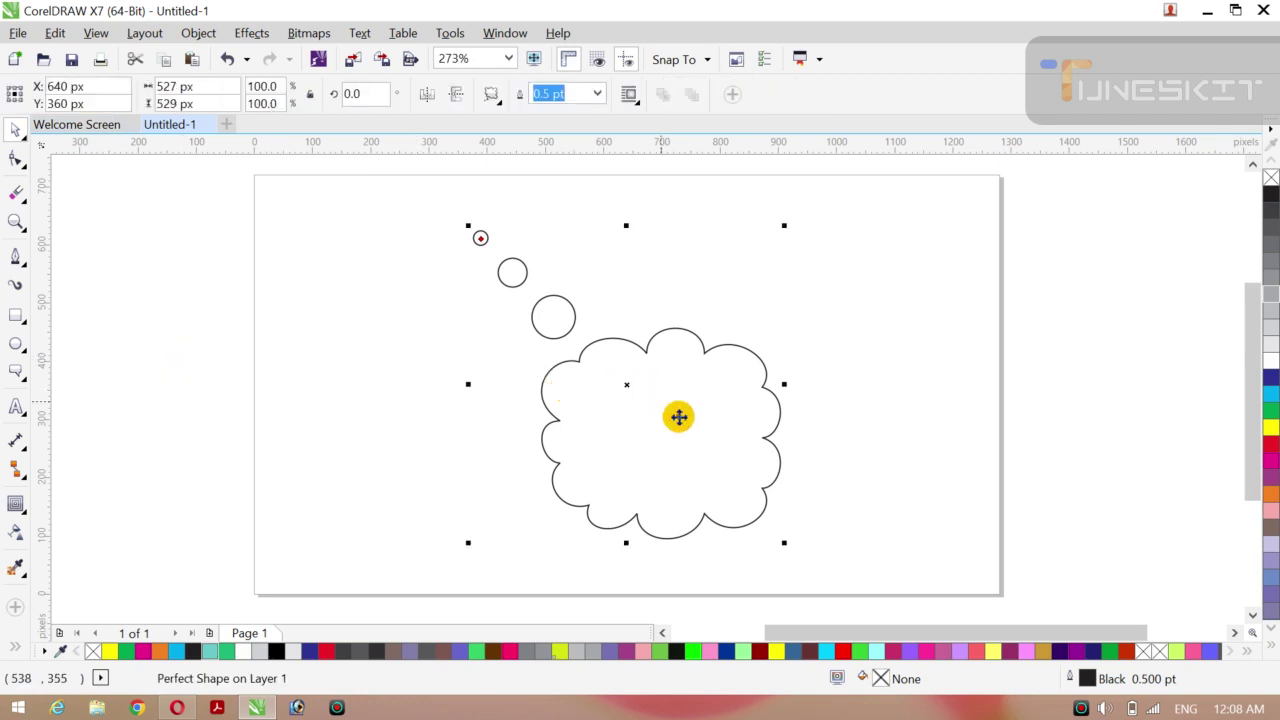
pyautogui.moveTo(677, 414); pyautogui.dragTo(697, 392)
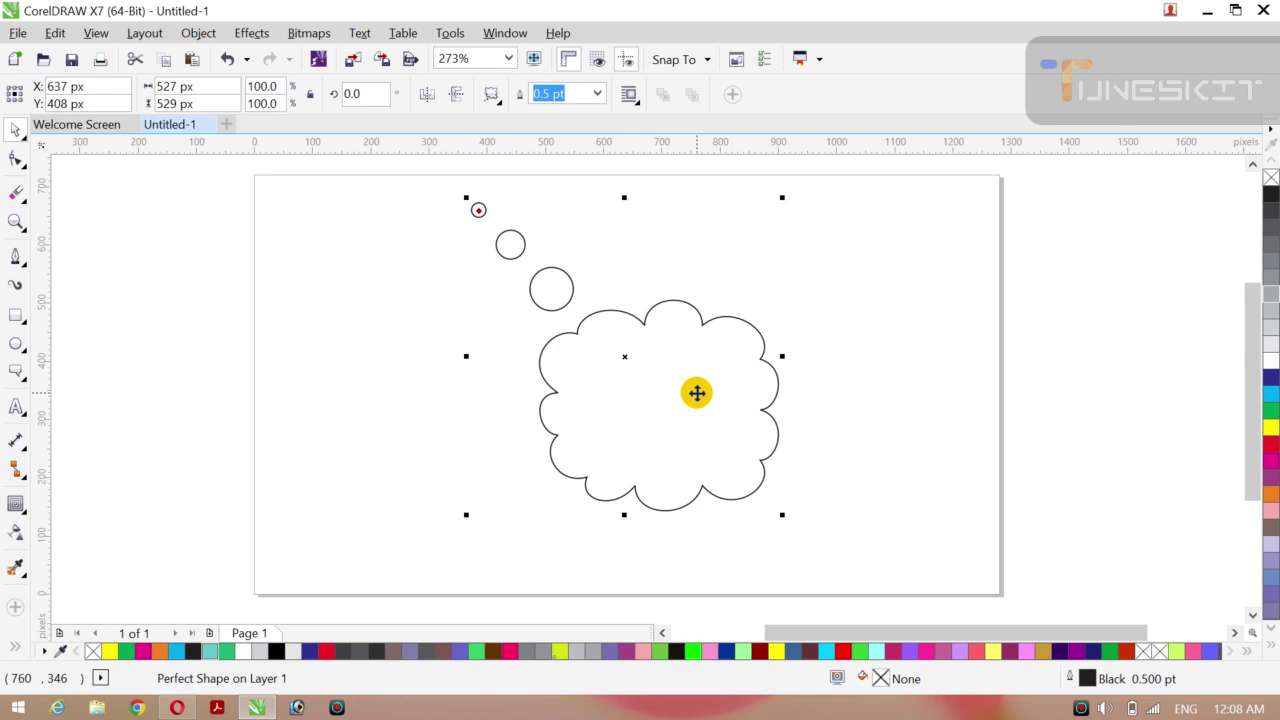
pyautogui.click(253, 410)
# - Rotate the cloud callout counterclockwise by about 10.5 degrees
pyautogui.click(607, 377)
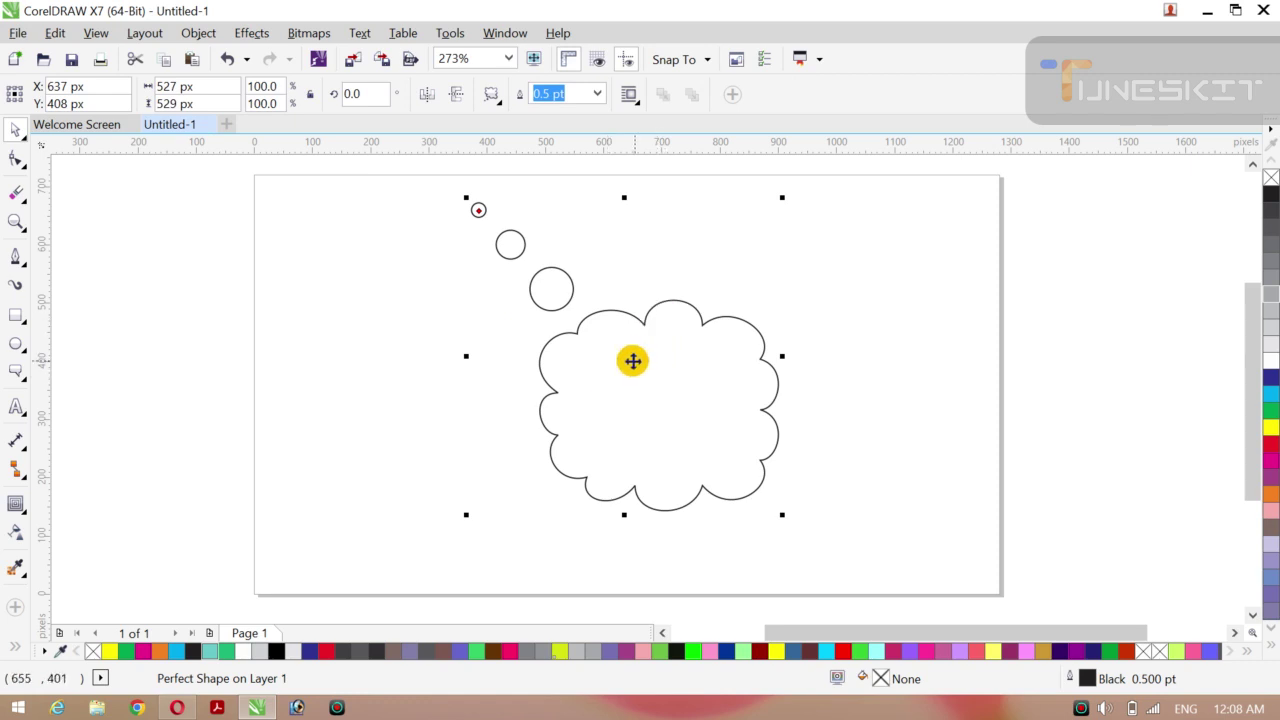
pyautogui.click(632, 360)
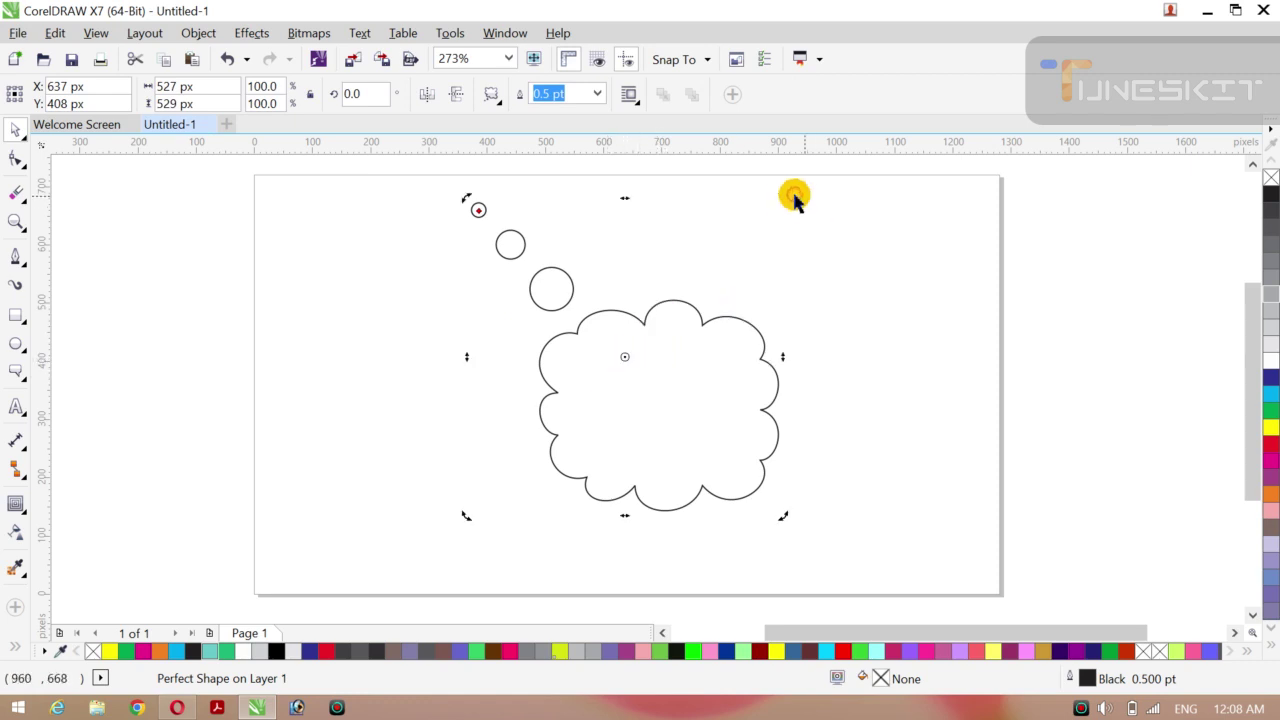
pyautogui.moveTo(784, 199); pyautogui.dragTo(729, 209)
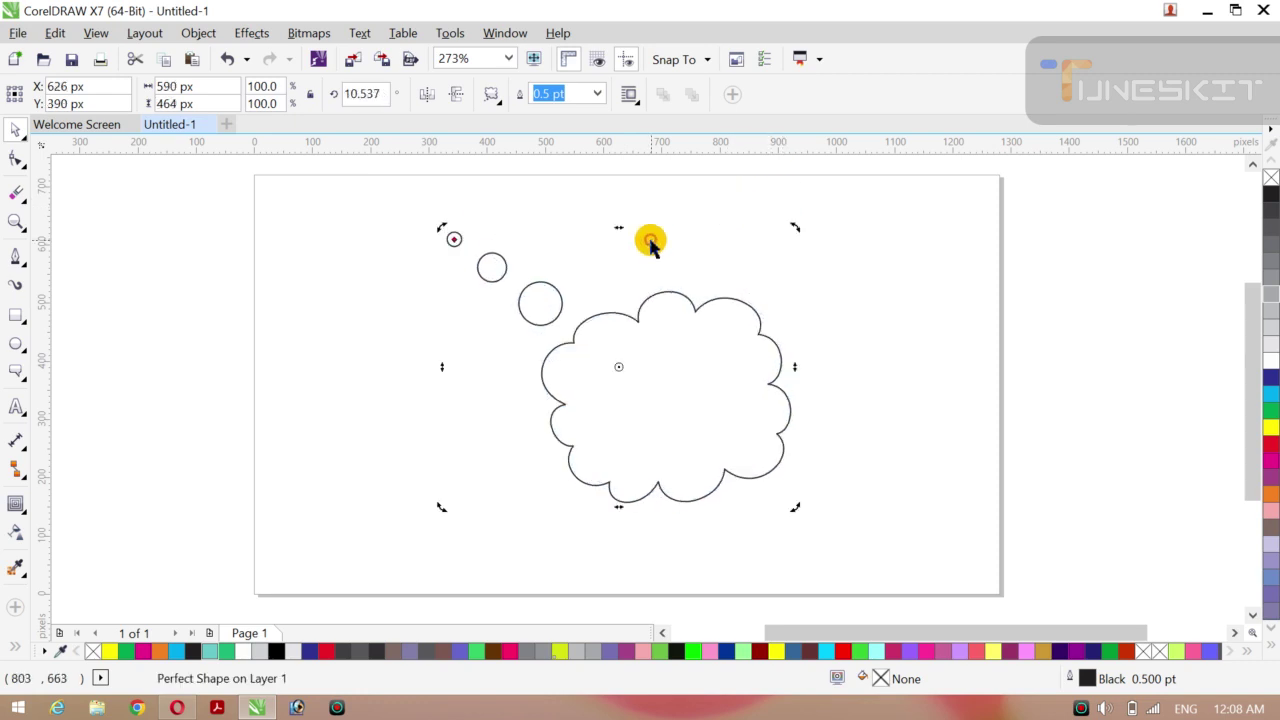
pyautogui.click(229, 417)
# - Set the cloud callout's outline width to 2.0 pt
pyautogui.click(652, 421)
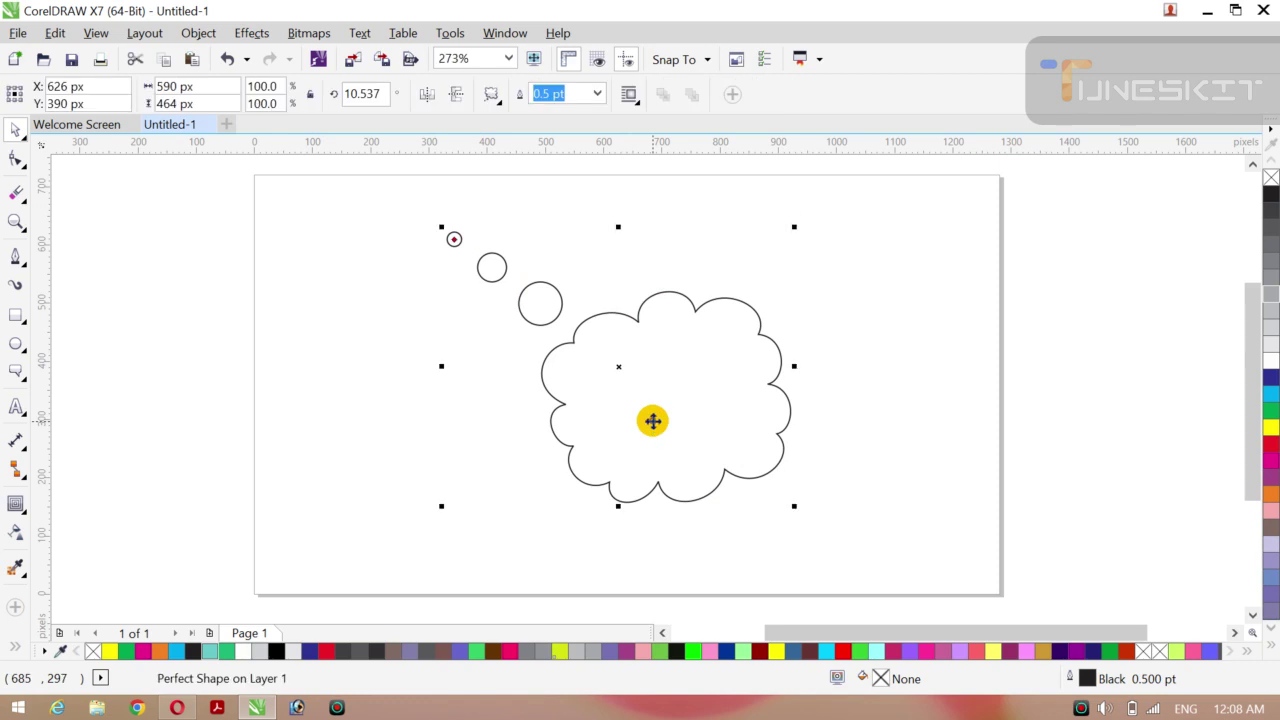
pyautogui.click(596, 94)
pyautogui.click(545, 212)
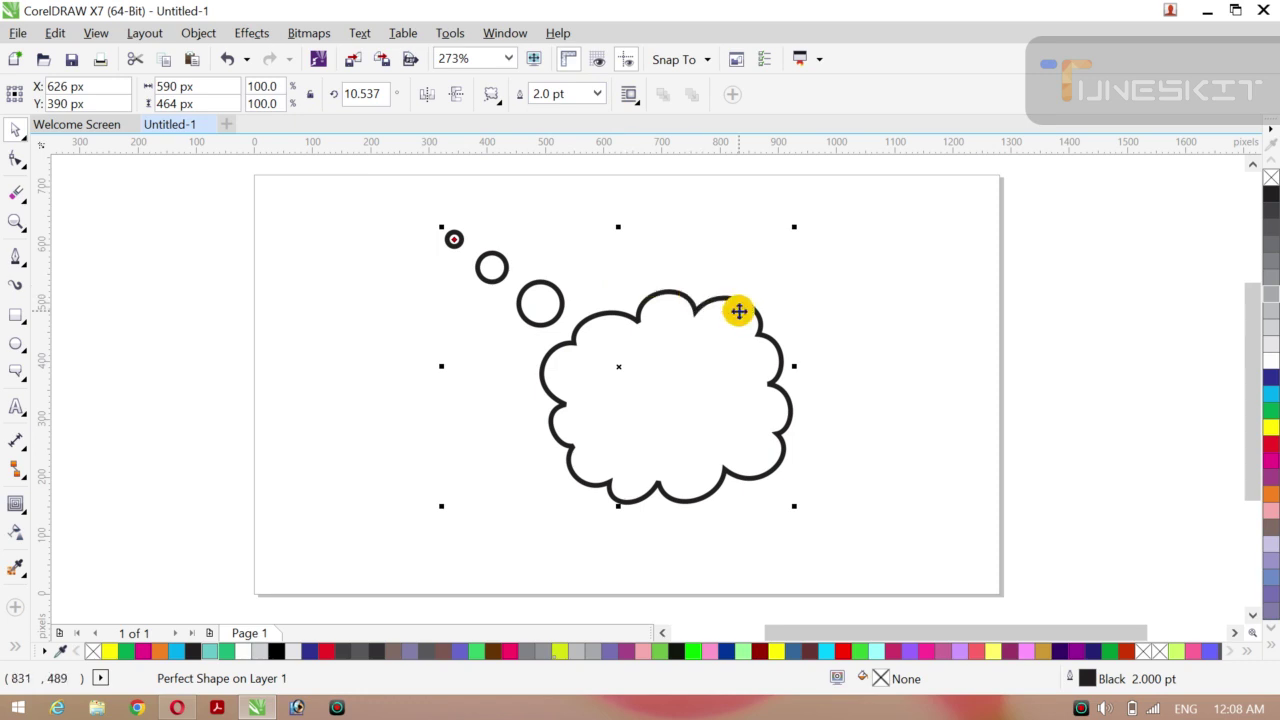
pyautogui.click(165, 320)
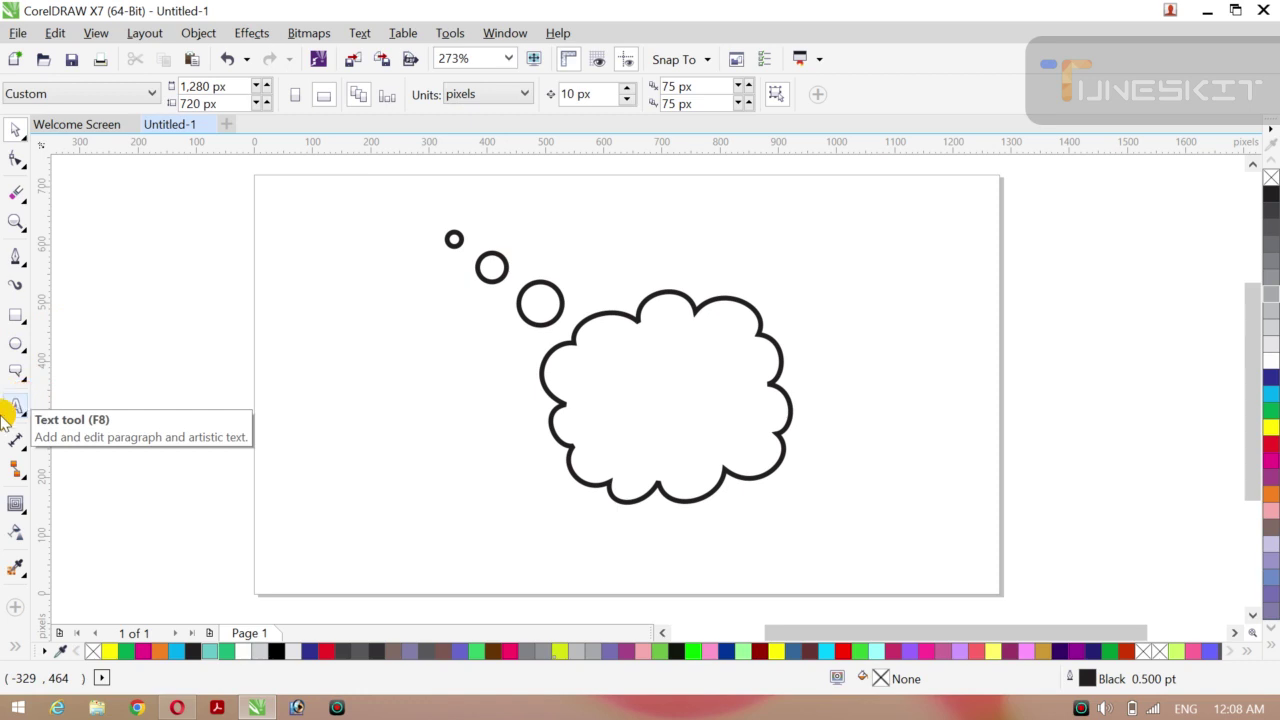
# - Add the artistic text "Prince" in the empty area of the page to the left of the cloud
pyautogui.moveTo(25, 418); pyautogui.dragTo(74, 405)
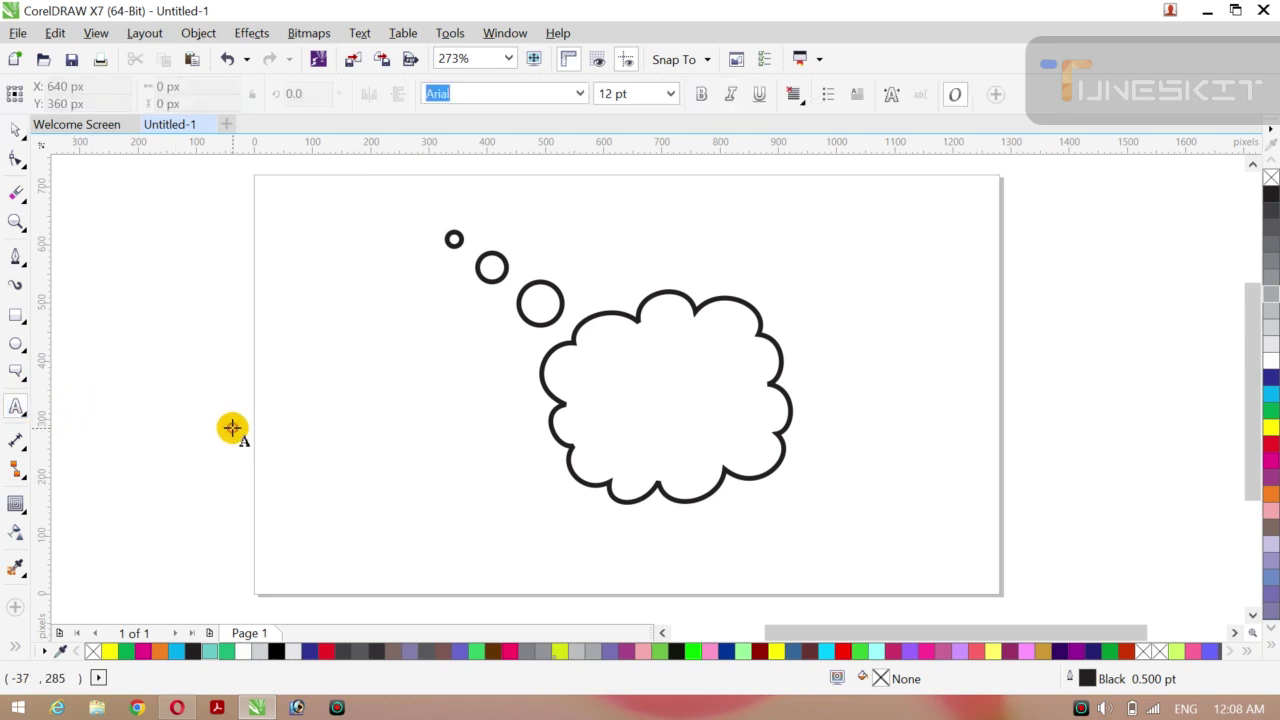
pyautogui.click(320, 429)
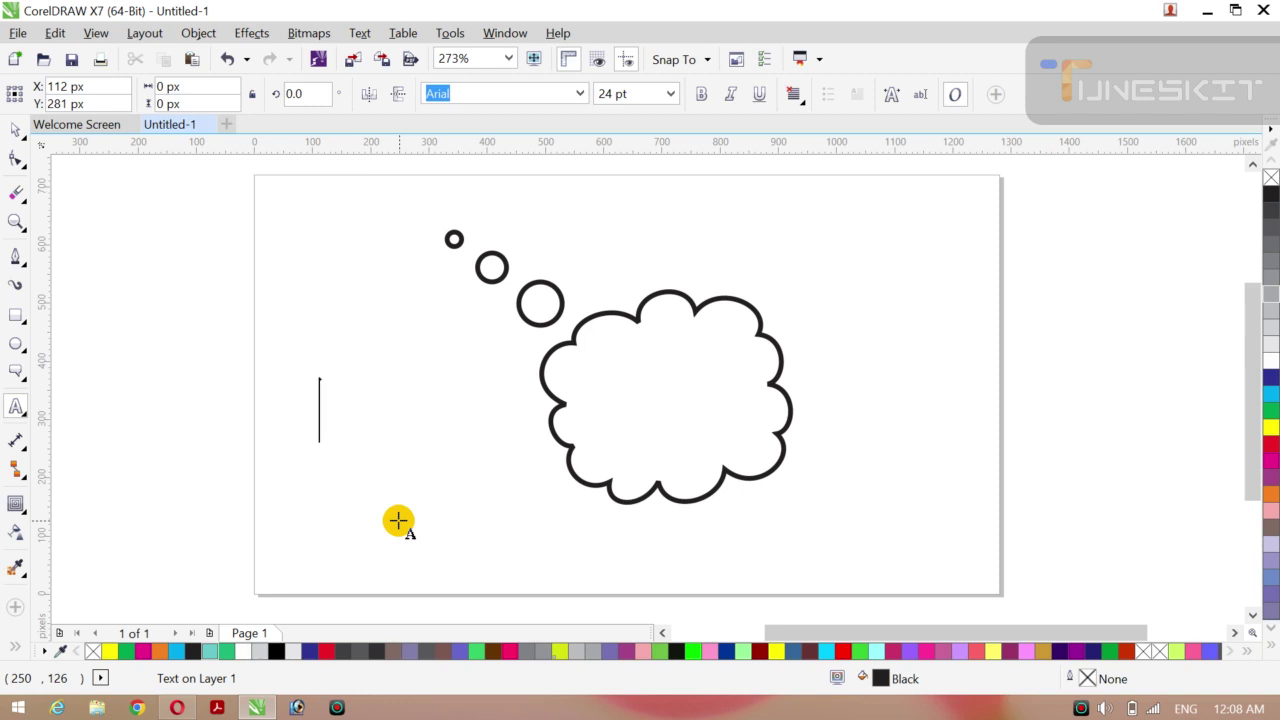
pyautogui.write('P')
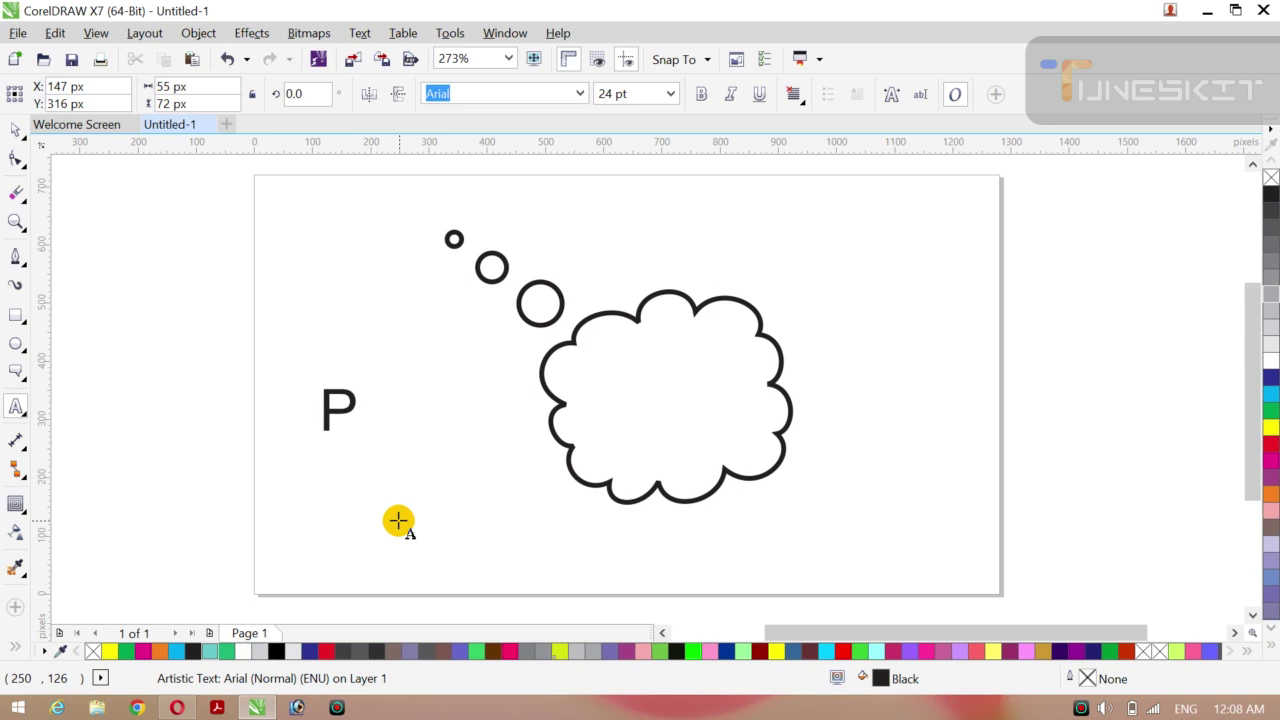
pyautogui.write('ri')
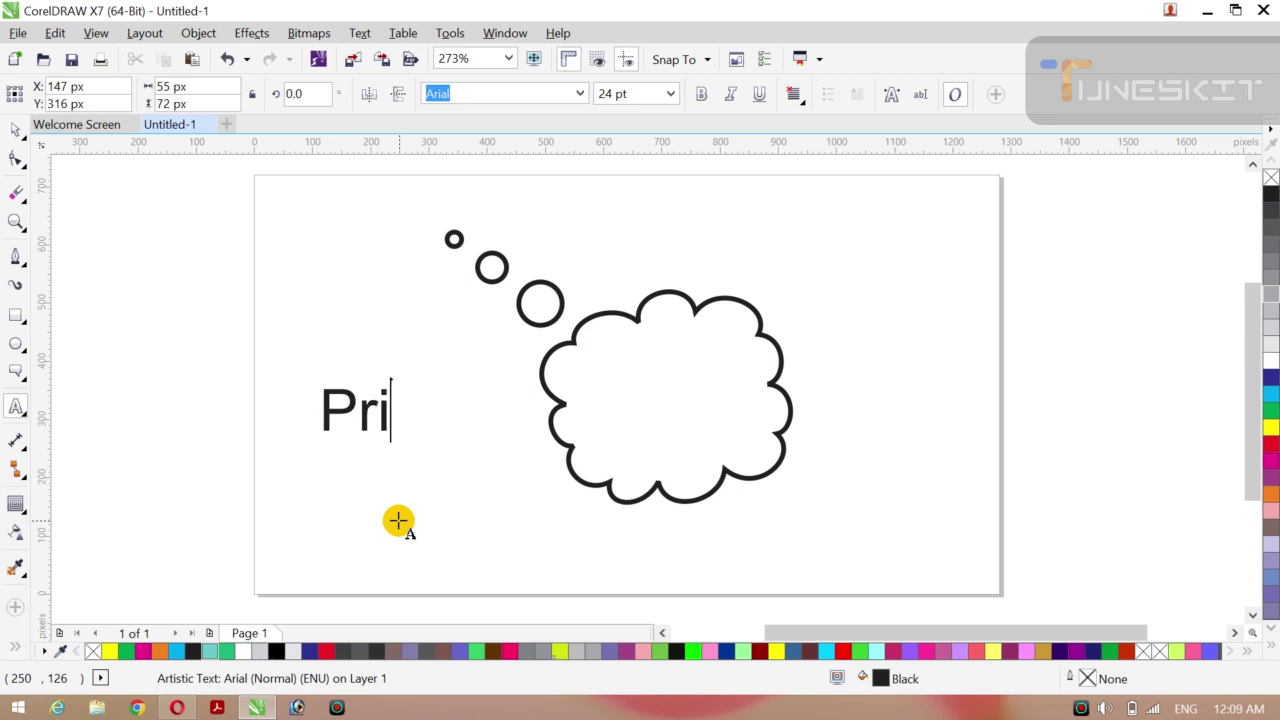
pyautogui.write('nce')
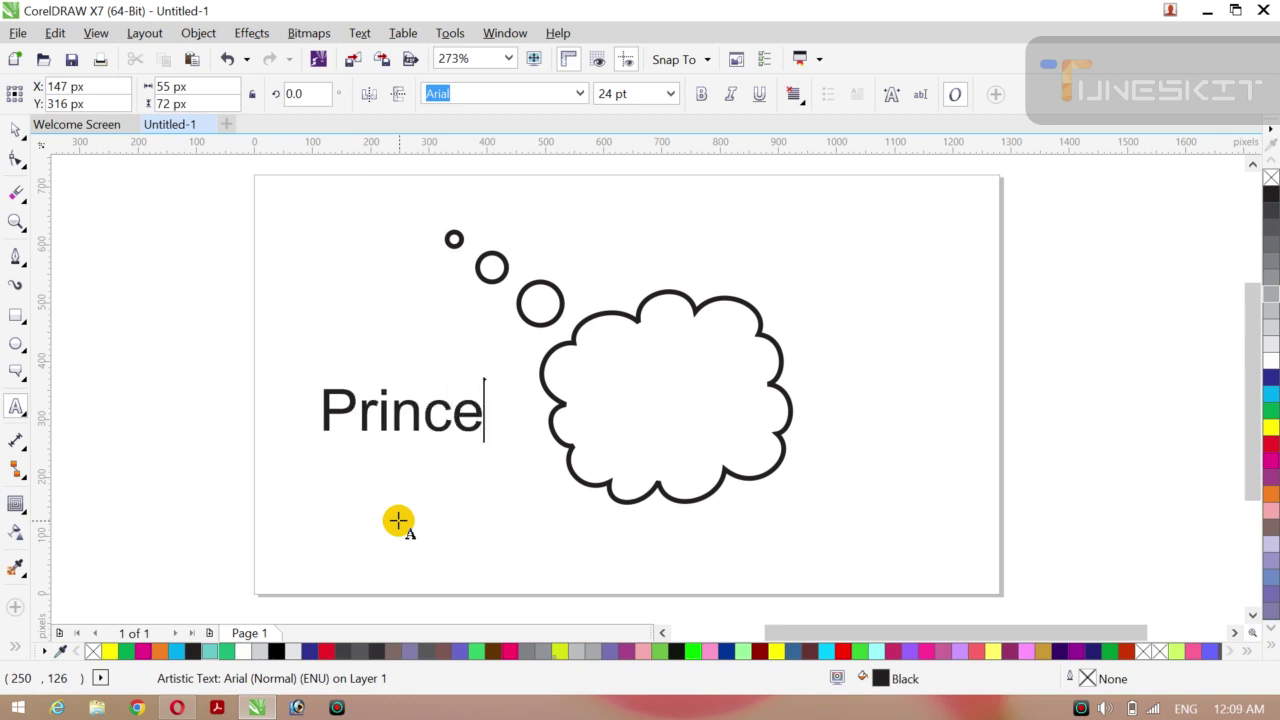
pyautogui.click(451, 426)
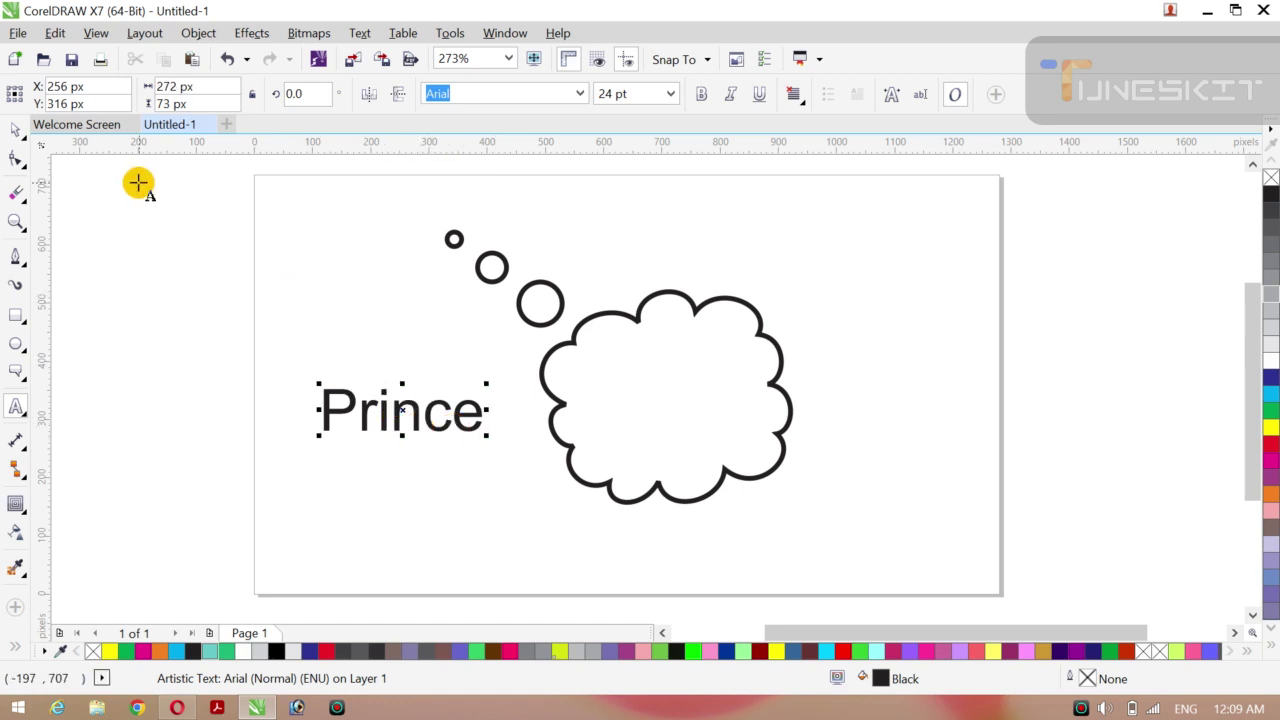
# - Move the "Prince" text into the cloud, to about X 705 px, Y 344 px
pyautogui.click(25, 143)
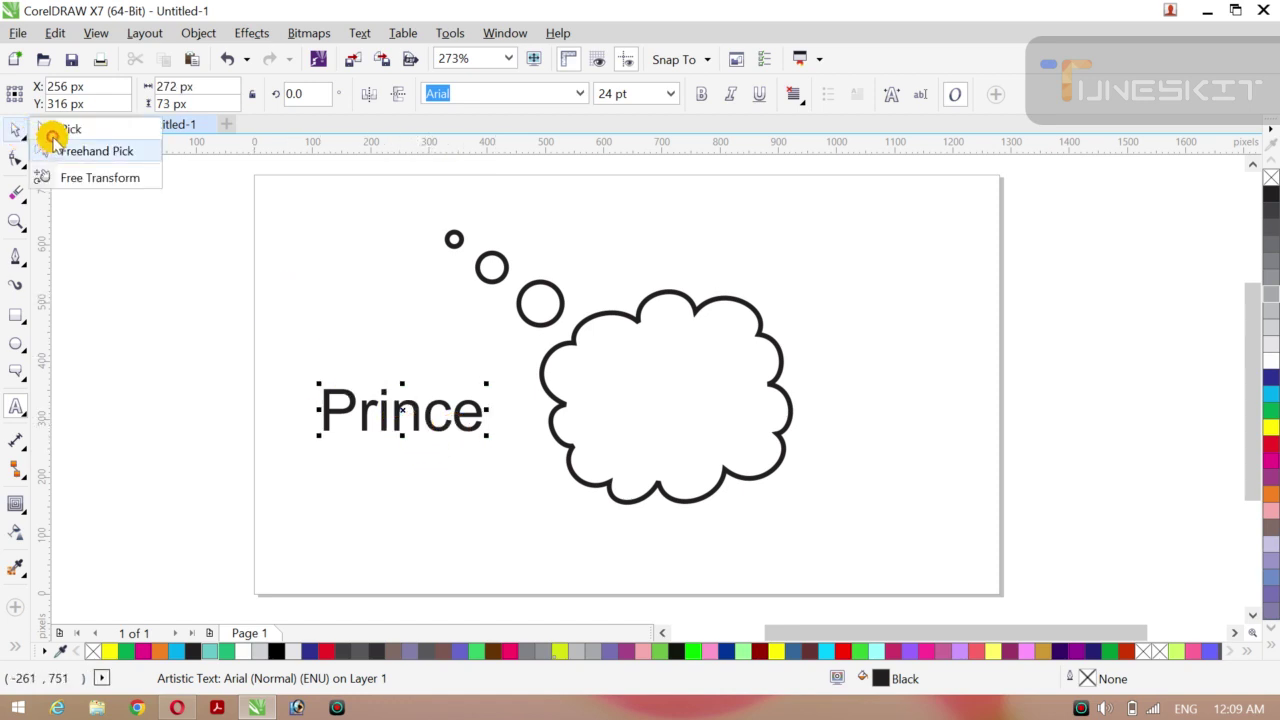
pyautogui.click(52, 132)
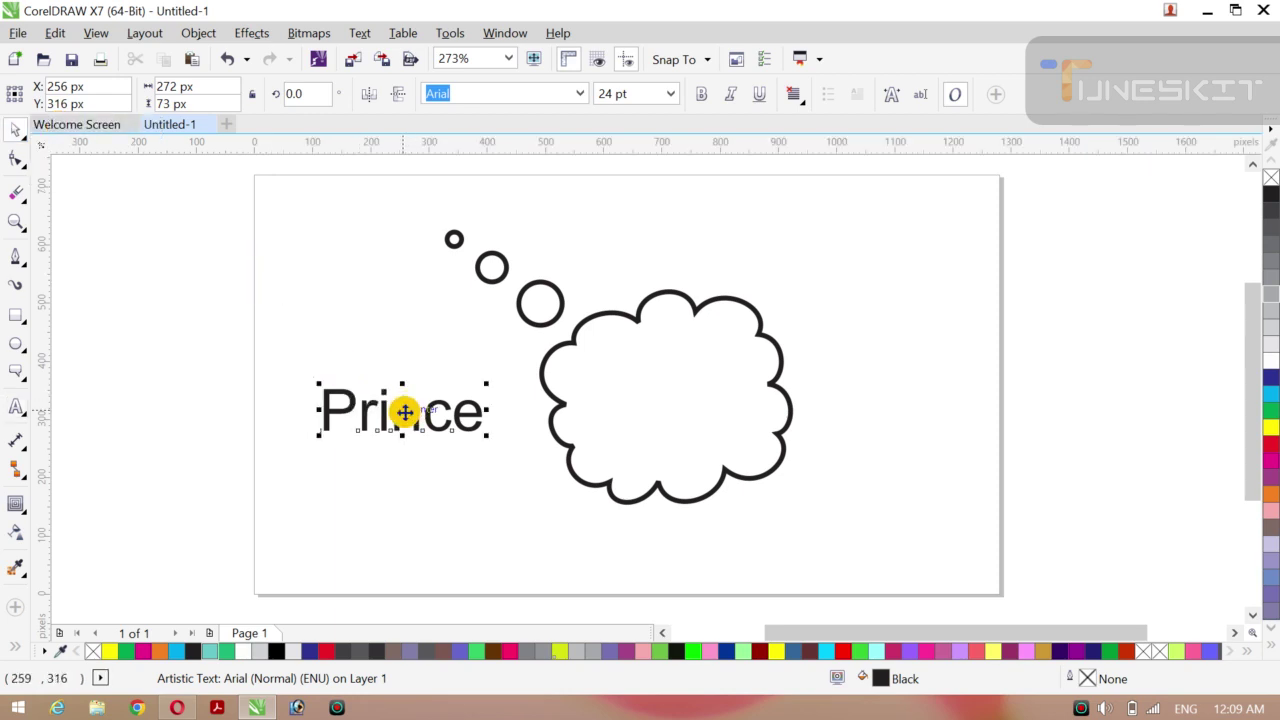
pyautogui.moveTo(404, 412); pyautogui.dragTo(665, 394)
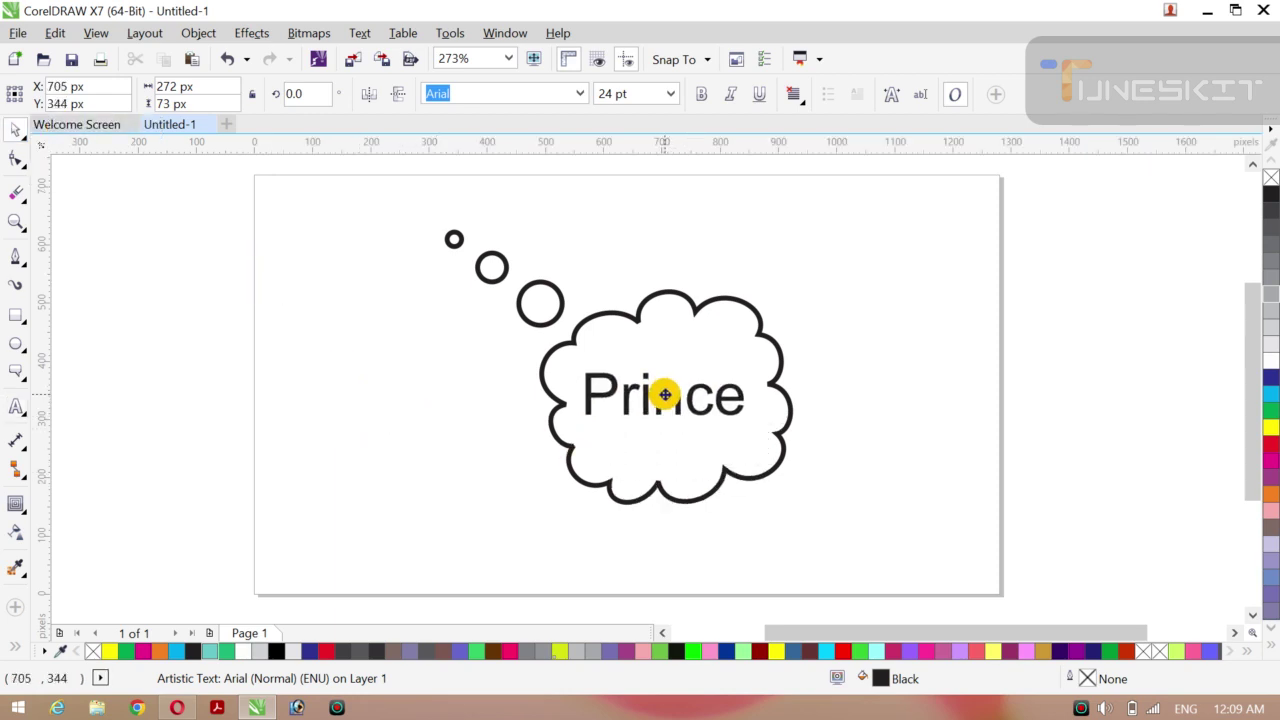
# - Make the "Prince" text bold and stretch it vertically to a height of about 129 px
pyautogui.click(701, 94)
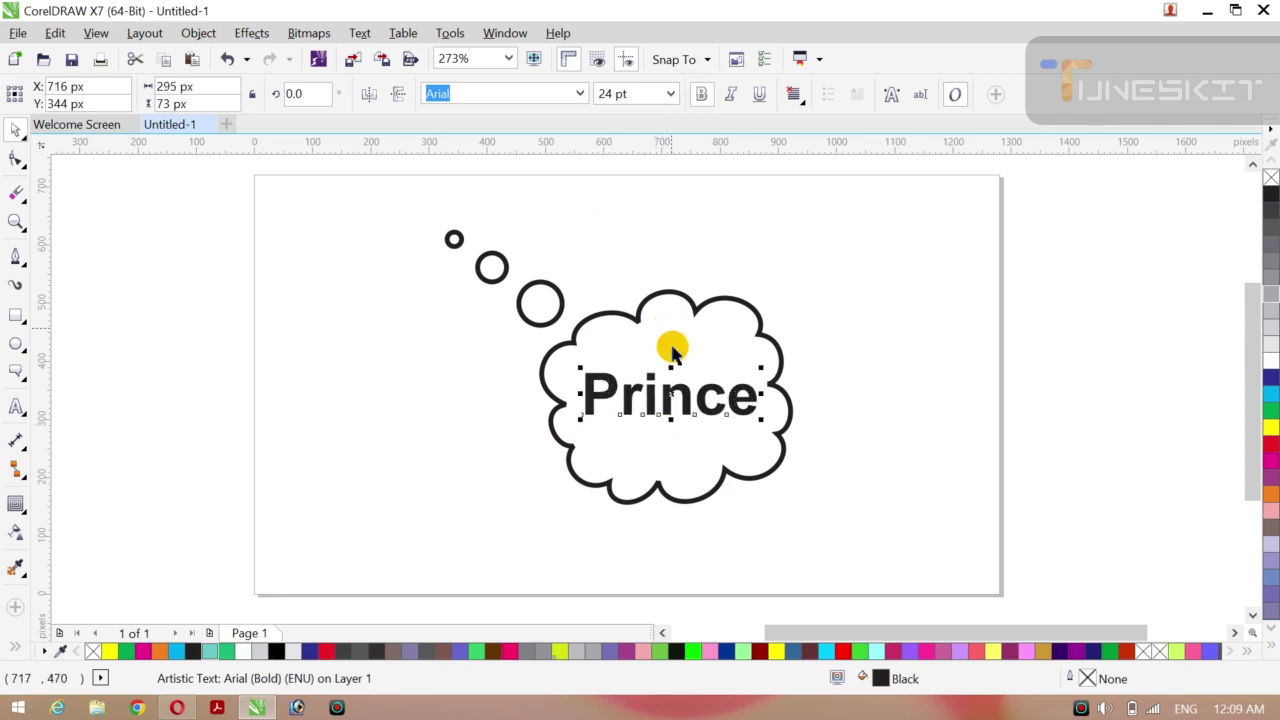
pyautogui.moveTo(670, 364); pyautogui.dragTo(670, 354)
pyautogui.moveTo(670, 421); pyautogui.dragTo(672, 441)
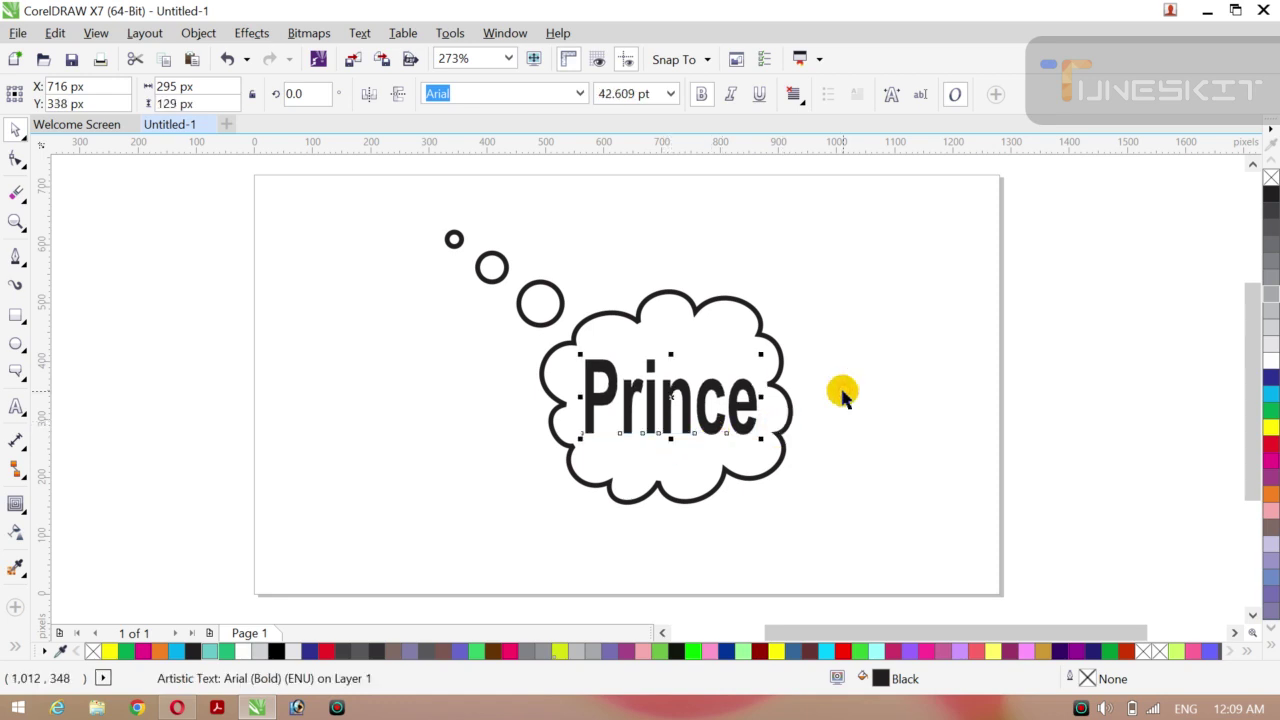
pyautogui.click(843, 392)
# - Fill the "Prince" text with red (C:0 M:100 Y:100 K:0)
pyautogui.click(714, 428)
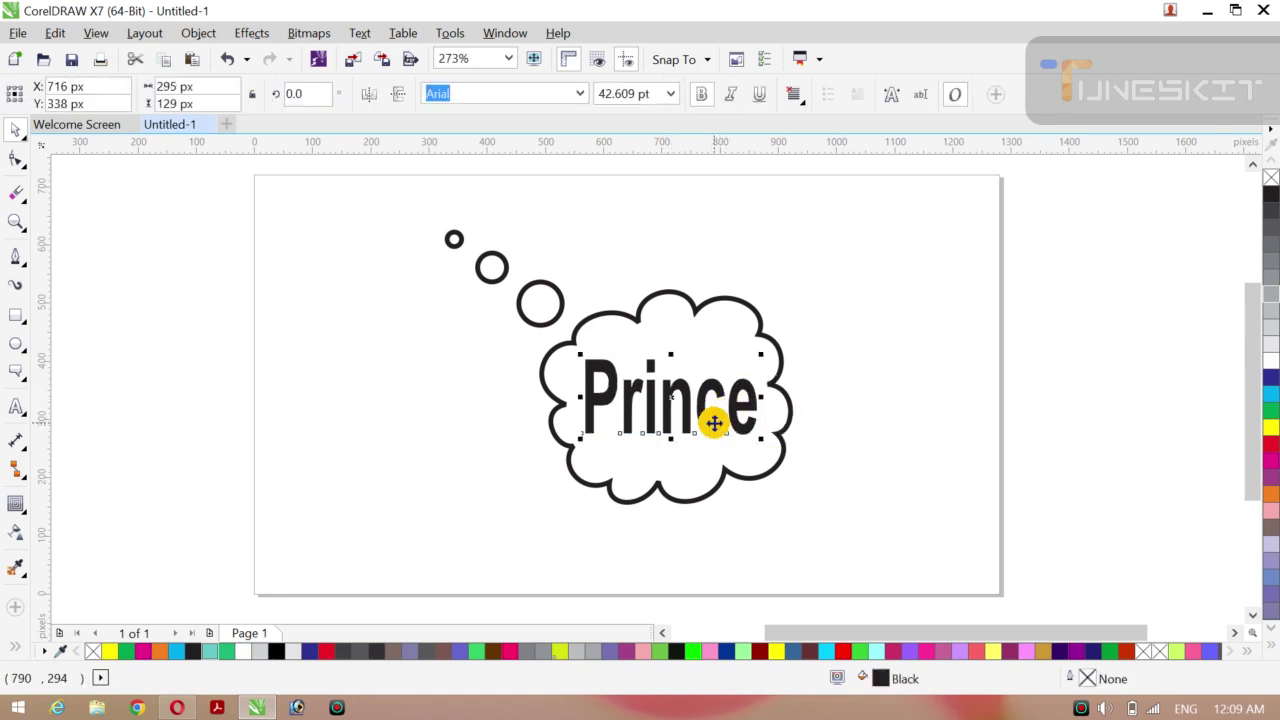
pyautogui.click(1270, 377)
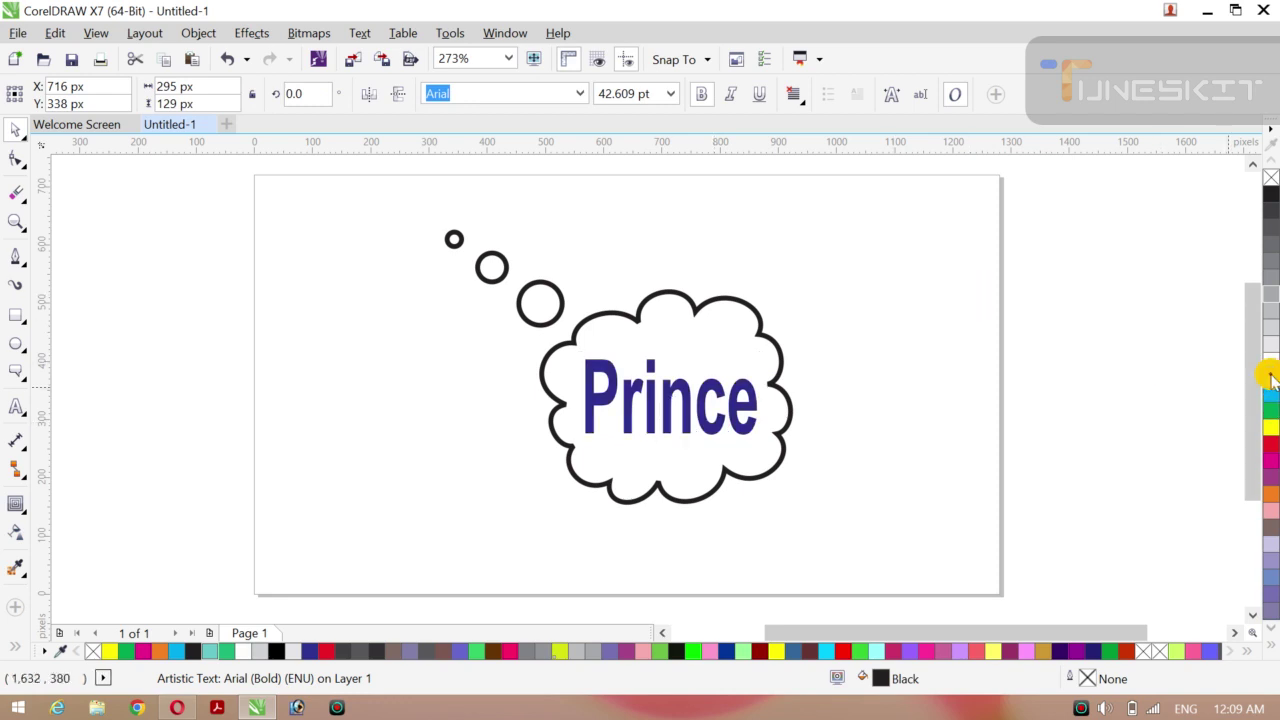
pyautogui.click(1270, 446)
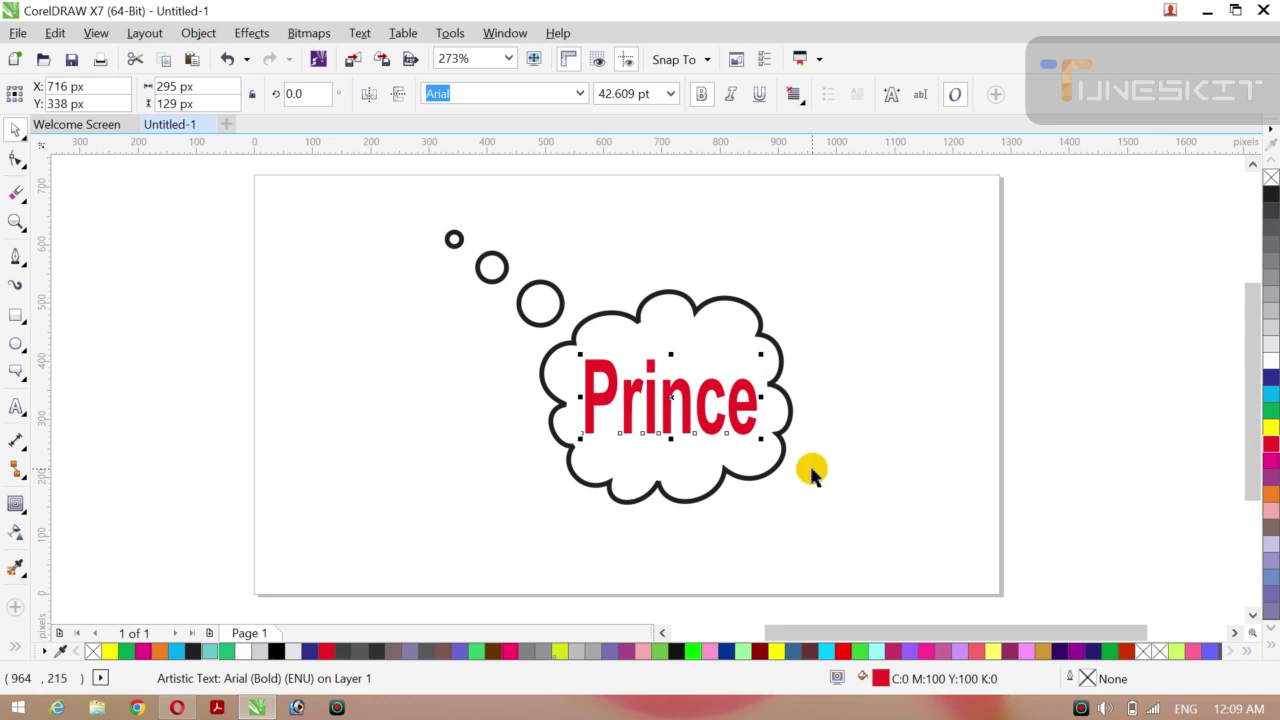
# - Widen the cloud callout evenly about its centre to about 683 px
pyautogui.click(769, 476)
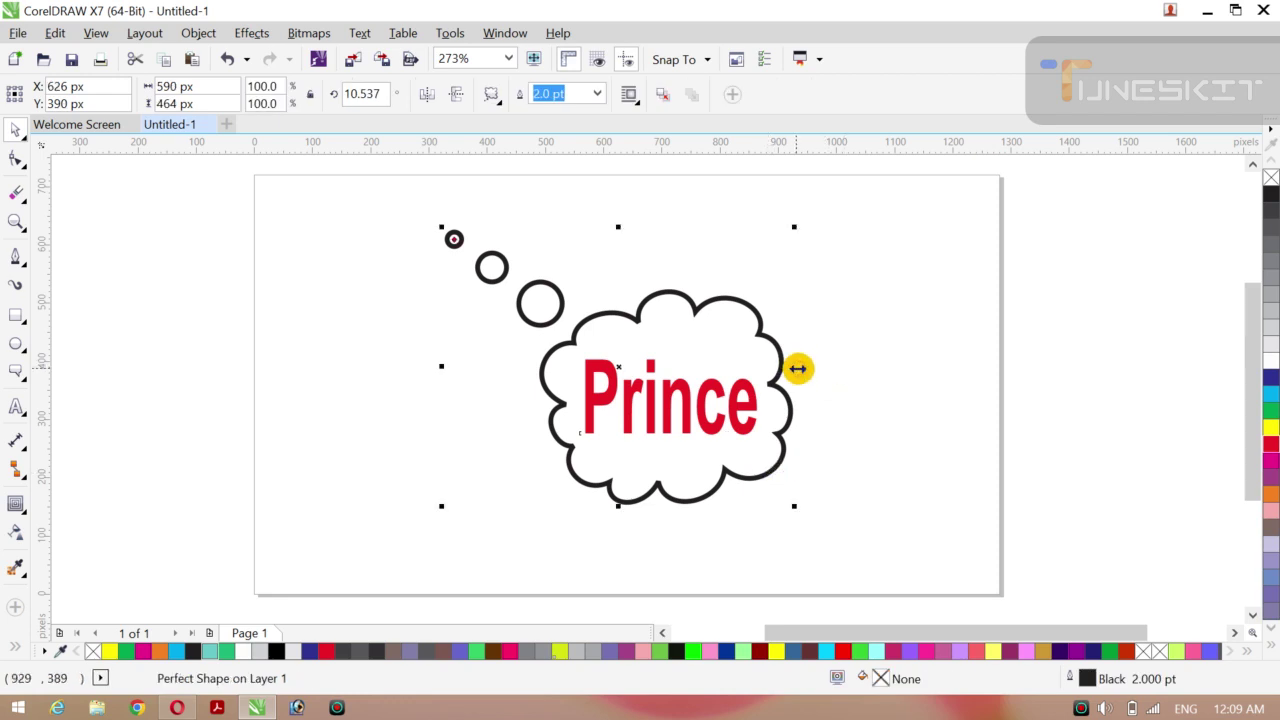
pyautogui.moveTo(793, 367); pyautogui.dragTo(821, 368)
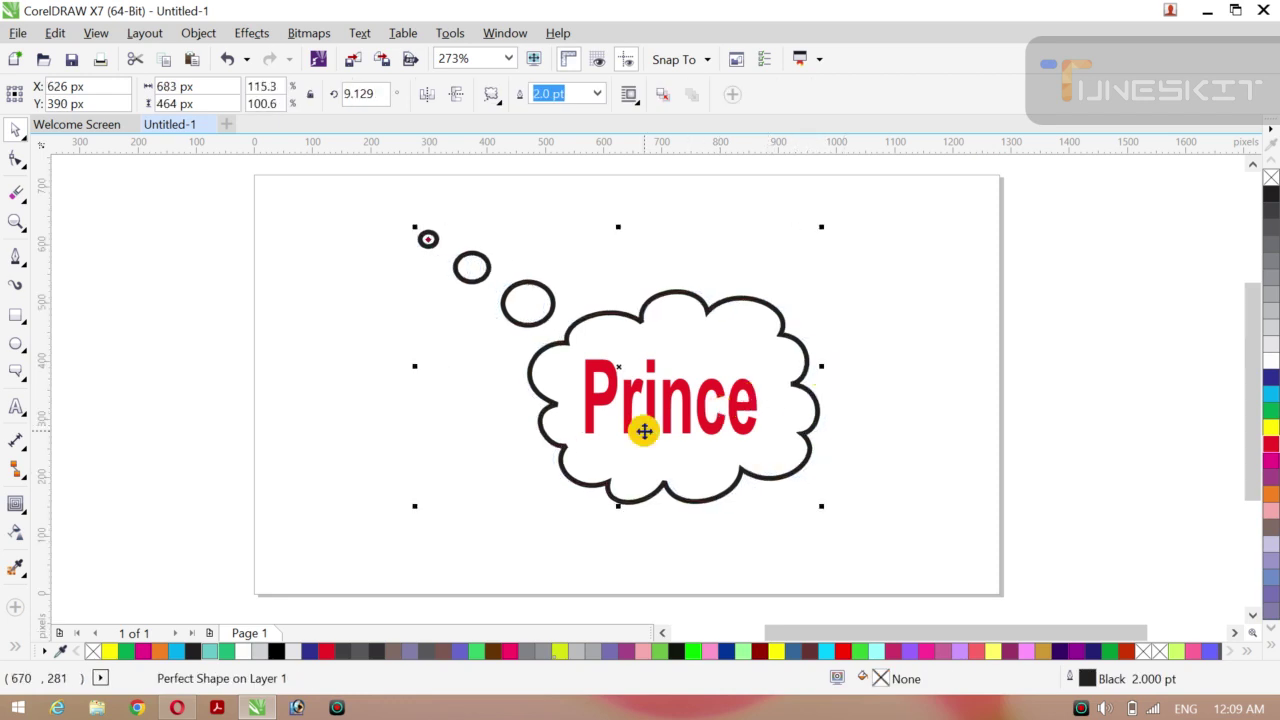
pyautogui.click(473, 450)
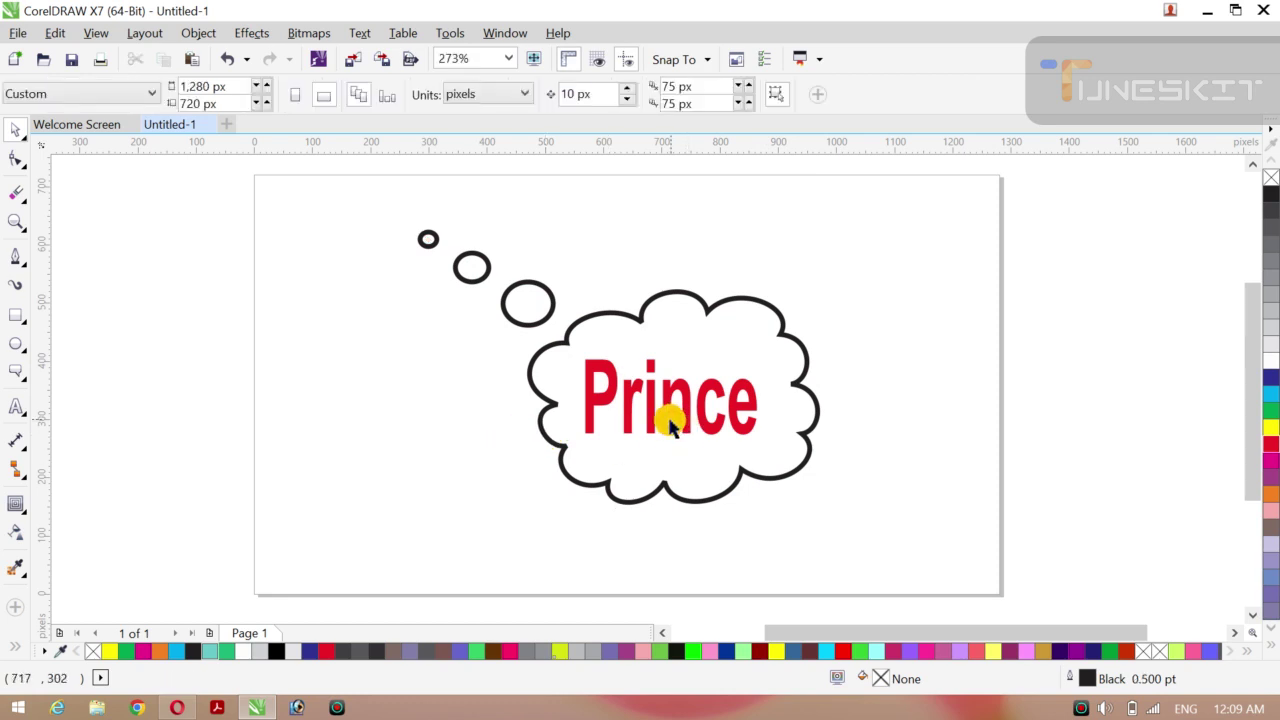
# - Shift the "Prince" text slightly to re-centre it in the widened cloud, at about X 724 px, Y 340 px
pyautogui.click(666, 419)
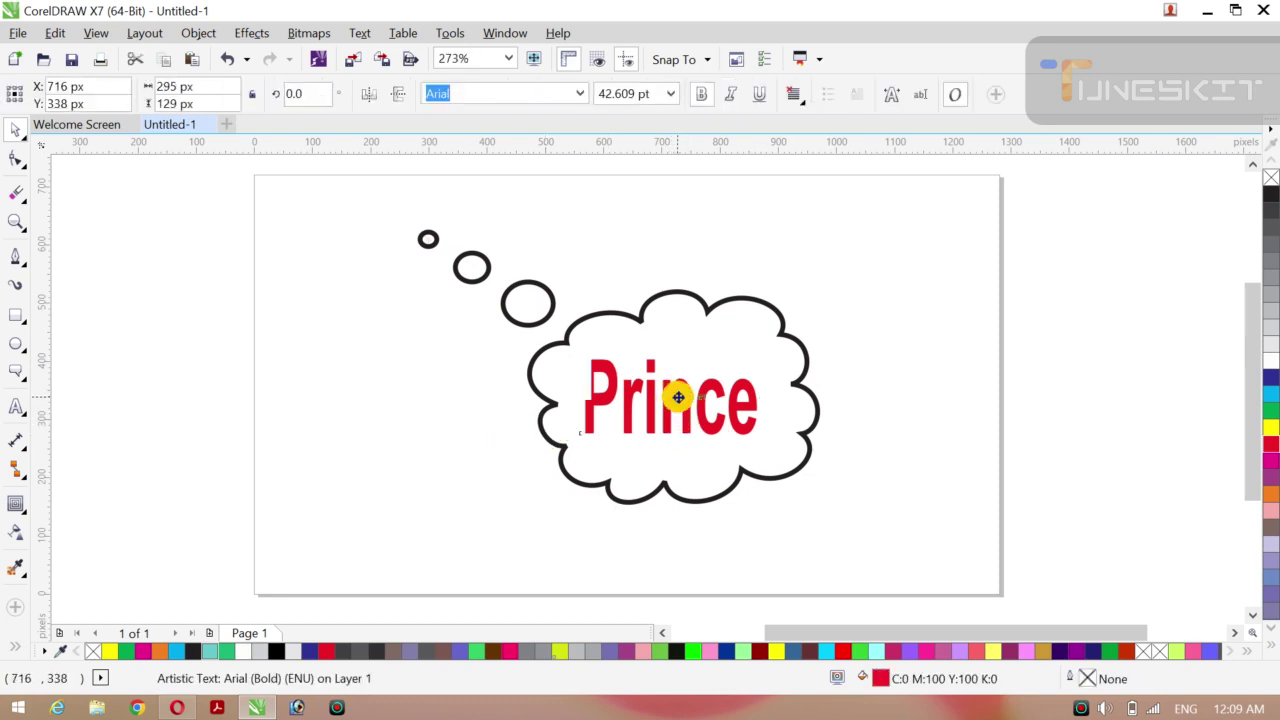
pyautogui.moveTo(675, 397); pyautogui.dragTo(680, 398)
pyautogui.click(630, 66)
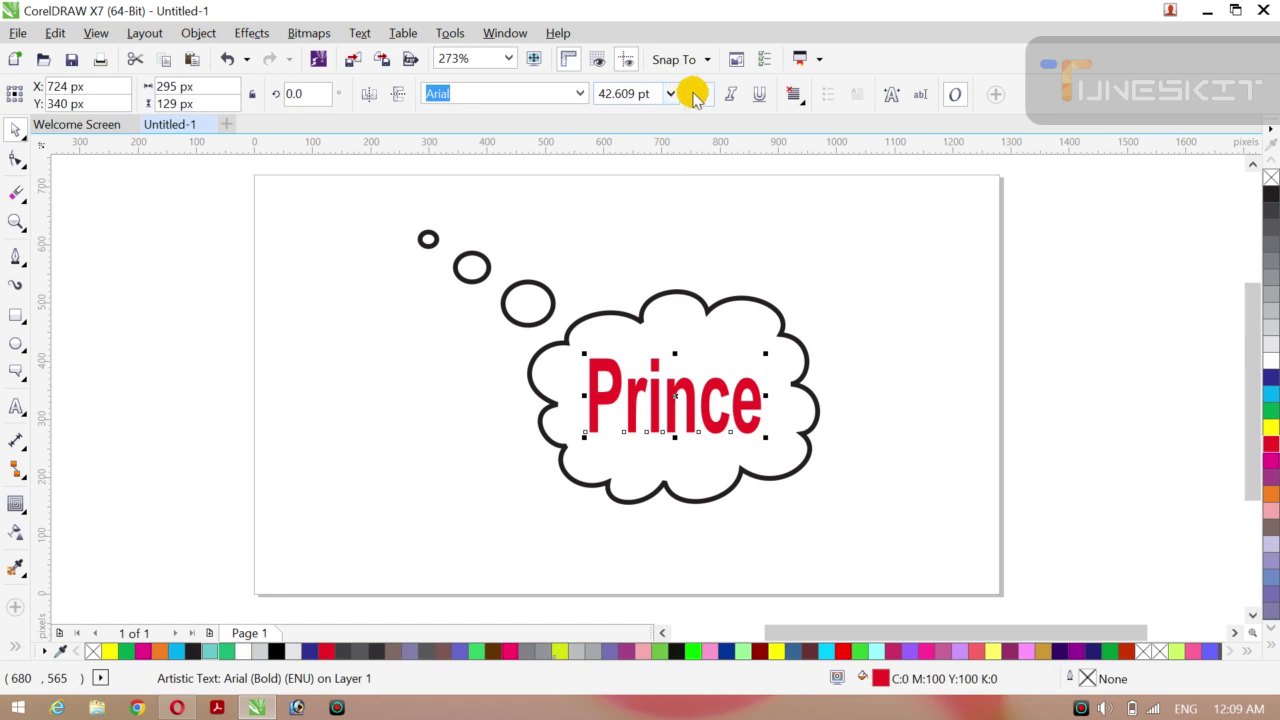
pyautogui.click(695, 93)
pyautogui.click(693, 93)
pyautogui.click(580, 93)
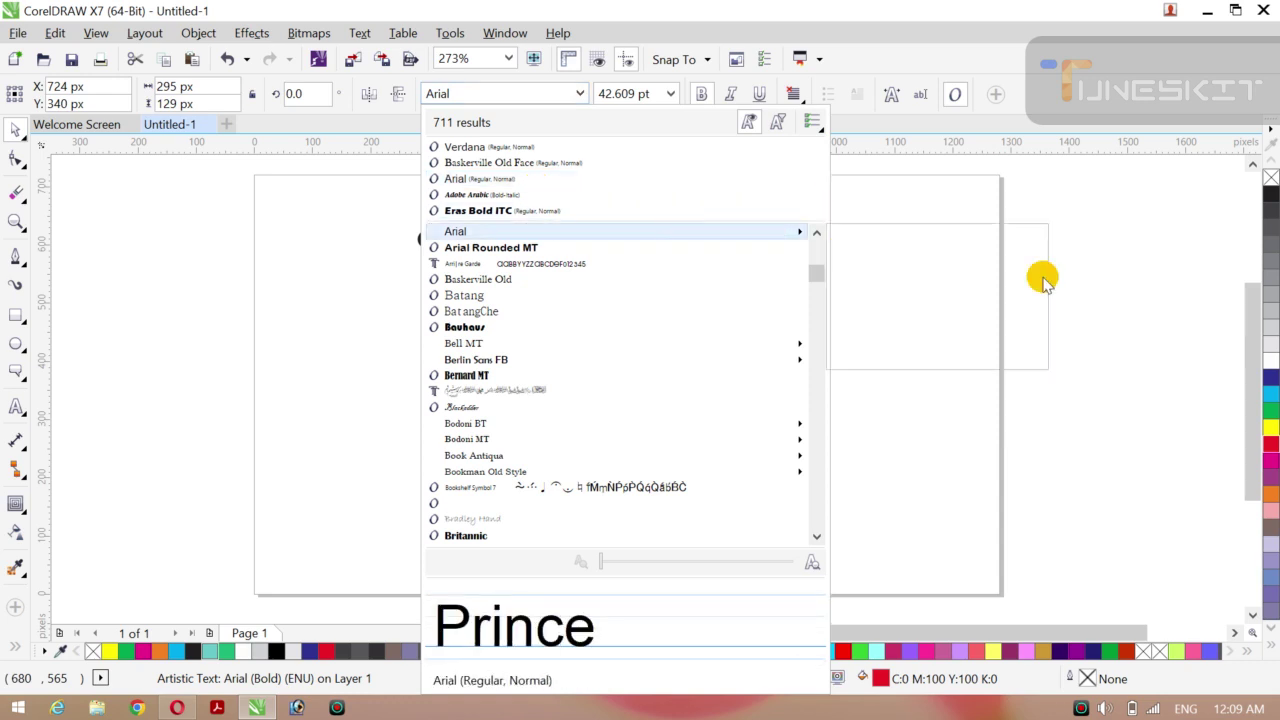
pyautogui.click(880, 329)
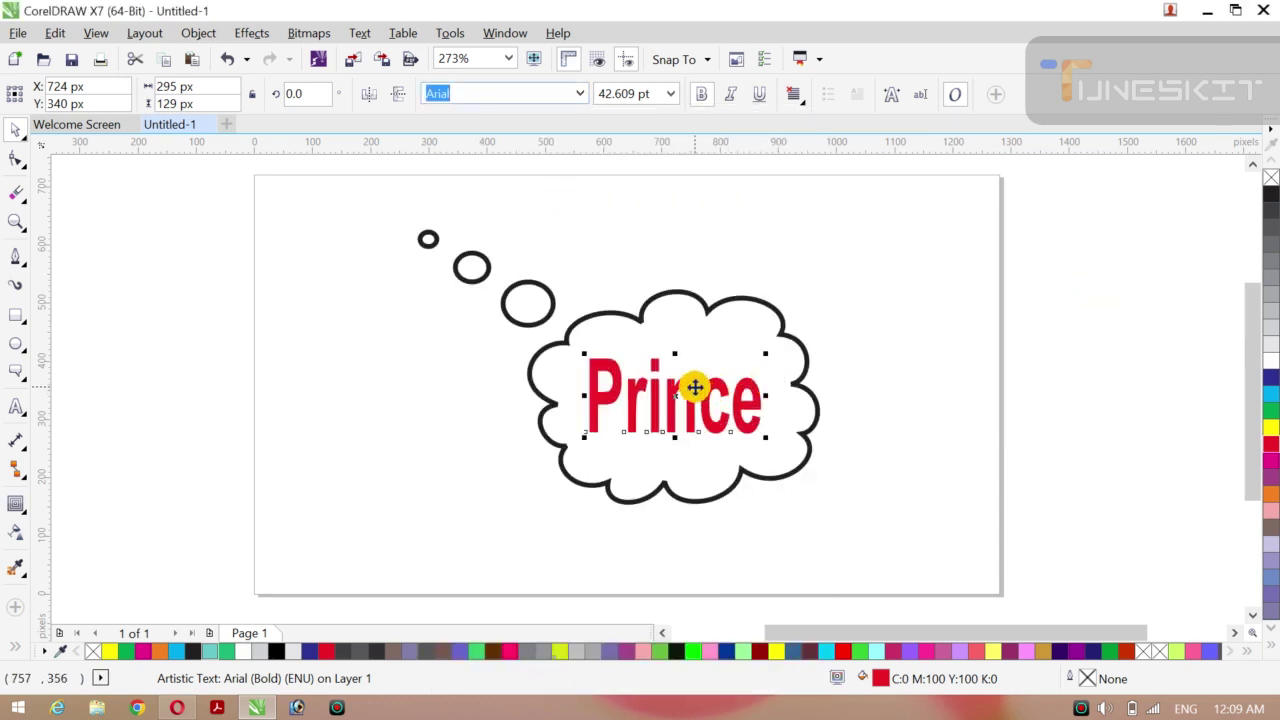
# - Move the "Prince" text out of the cloud to about X -117 px, Y 573 px and change its font to Bauhaus 93
pyautogui.moveTo(677, 399); pyautogui.dragTo(175, 265)
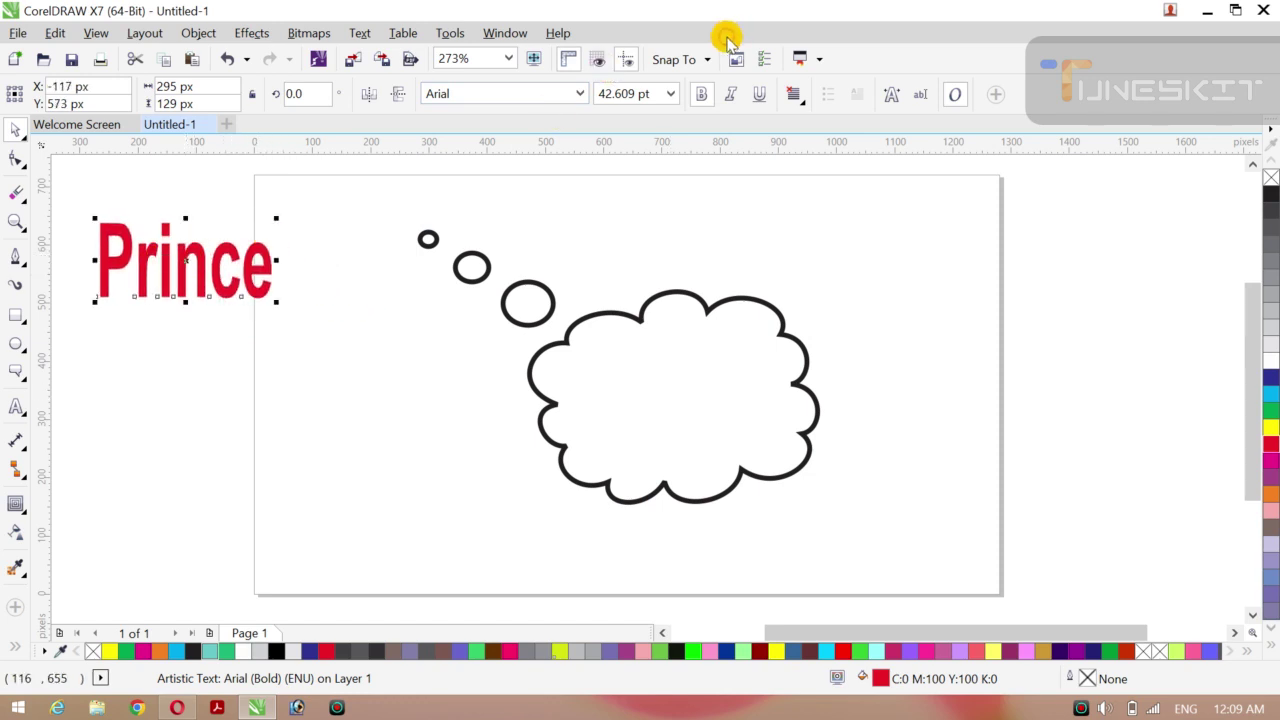
pyautogui.click(577, 94)
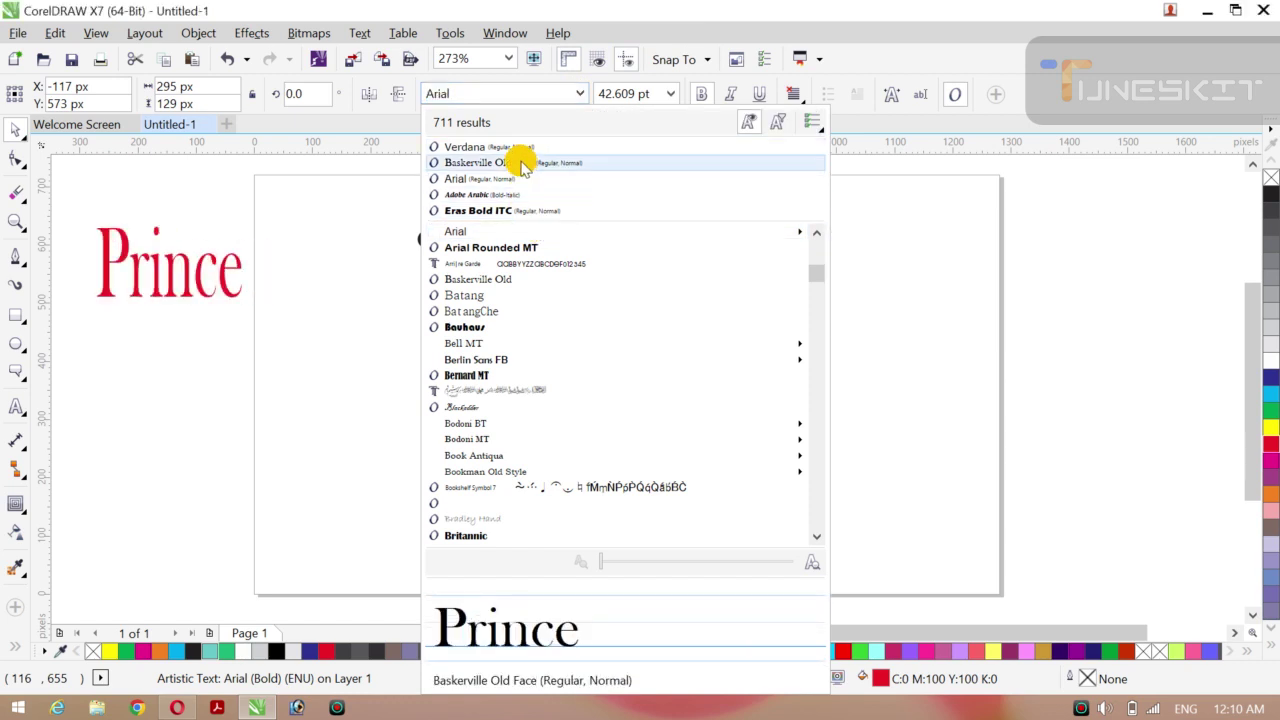
pyautogui.click(495, 328)
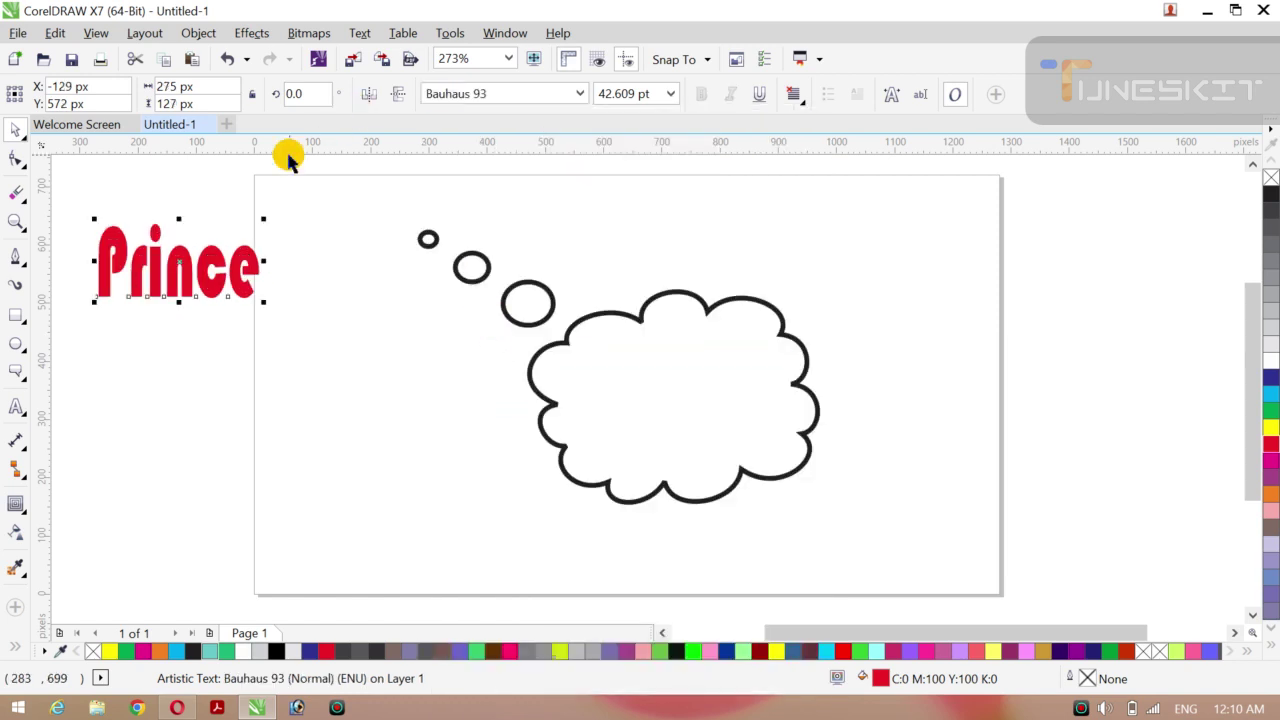
# - Browse the font previews on the "Prince" text and change its font to Blackadder ITC
pyautogui.click(578, 95)
pyautogui.moveTo(450, 343)
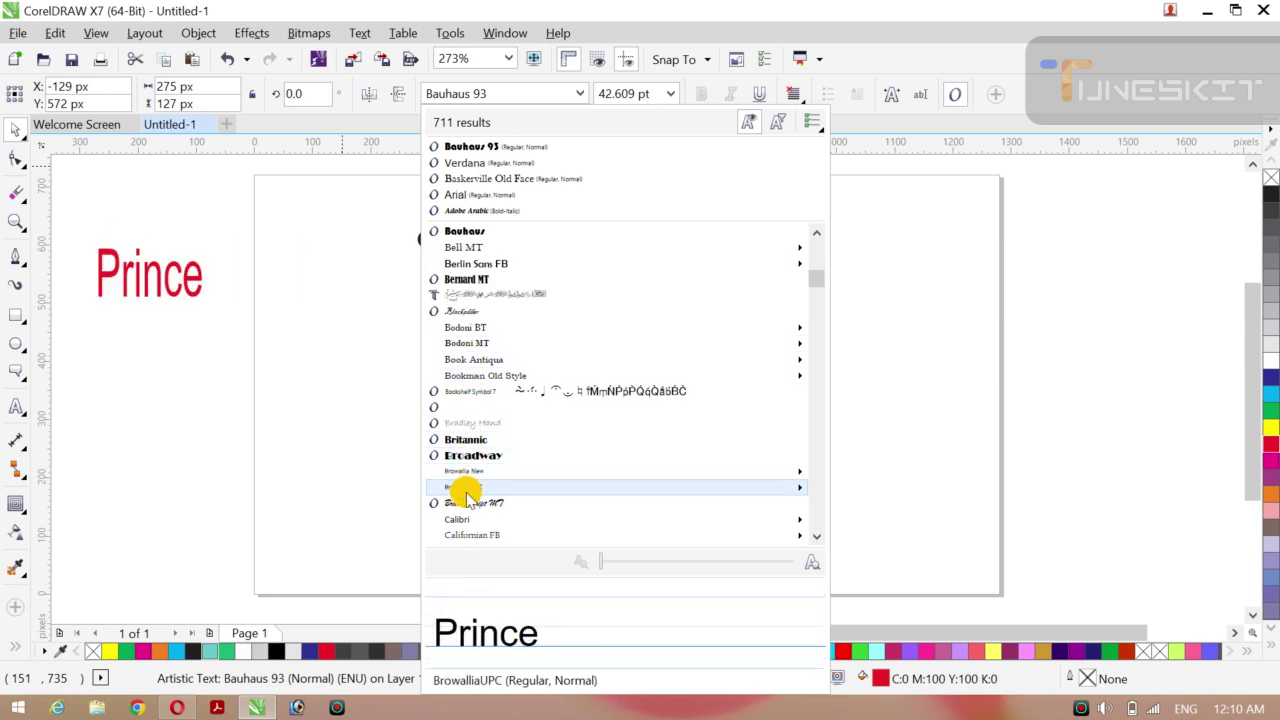
pyautogui.moveTo(465, 475)
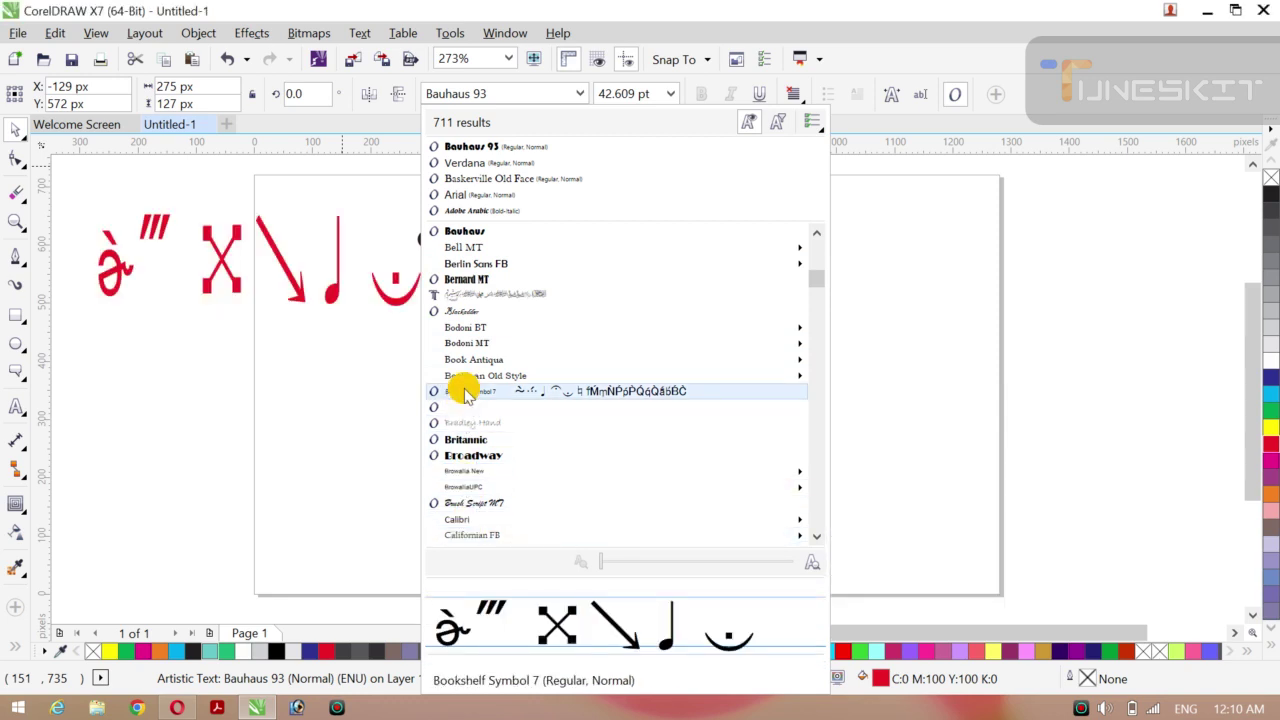
pyautogui.click(462, 313)
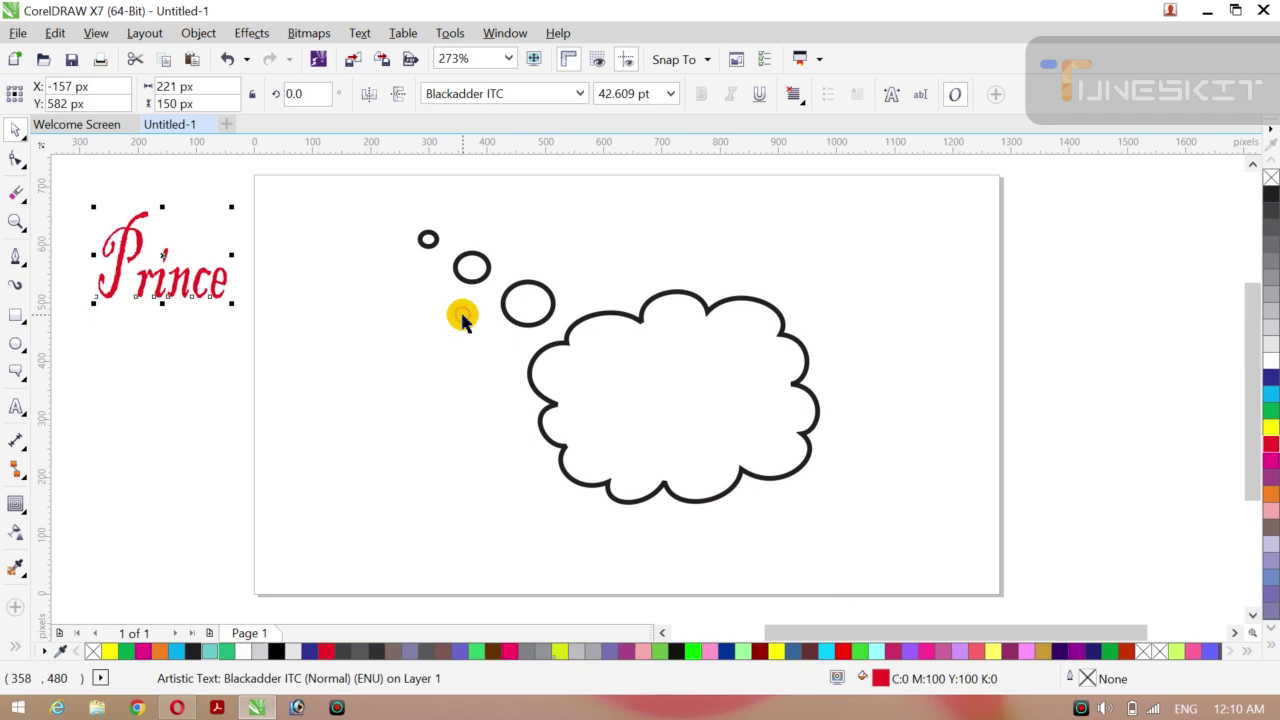
# - Change the font of the "Prince" text to OCR A Extended
pyautogui.click(578, 94)
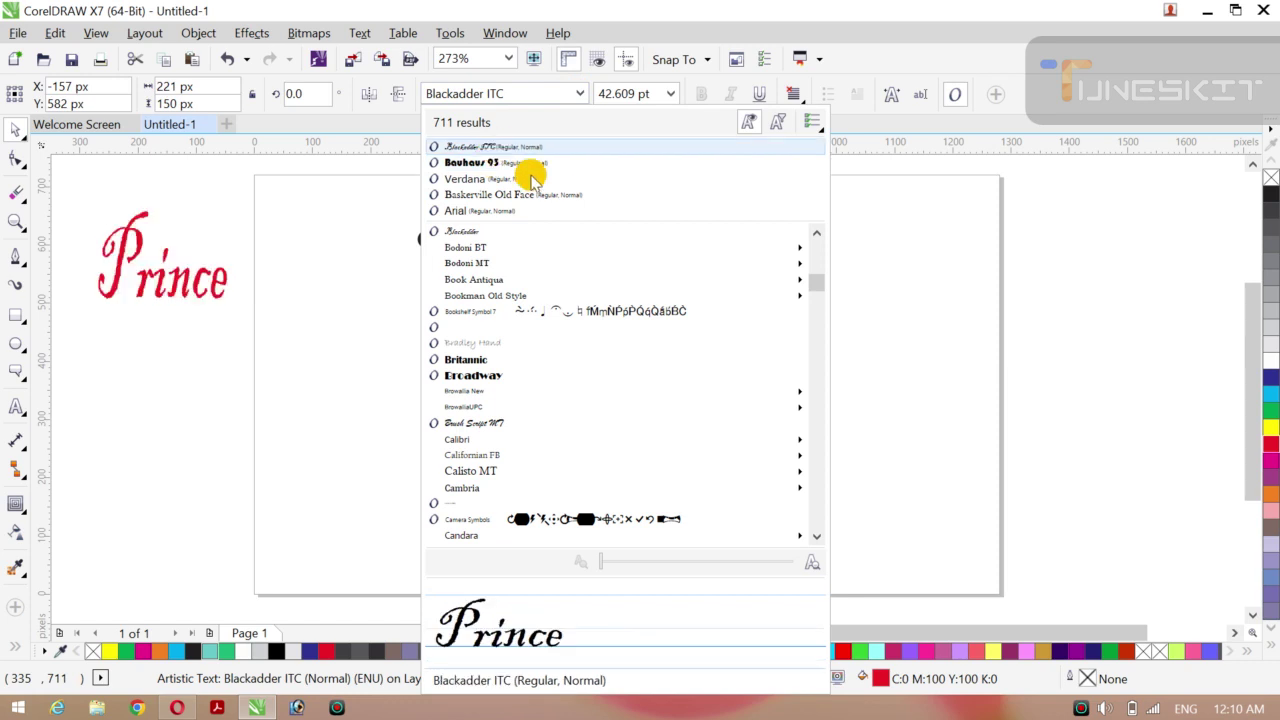
pyautogui.click(817, 462)
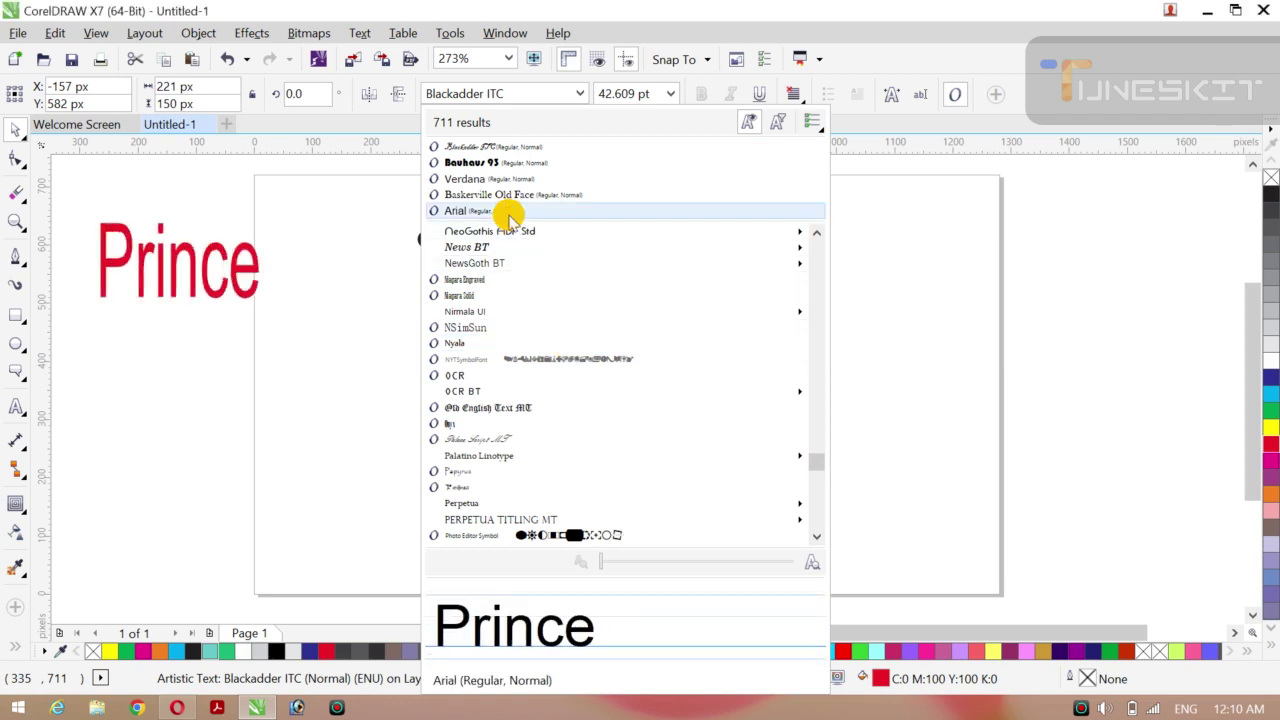
pyautogui.click(458, 374)
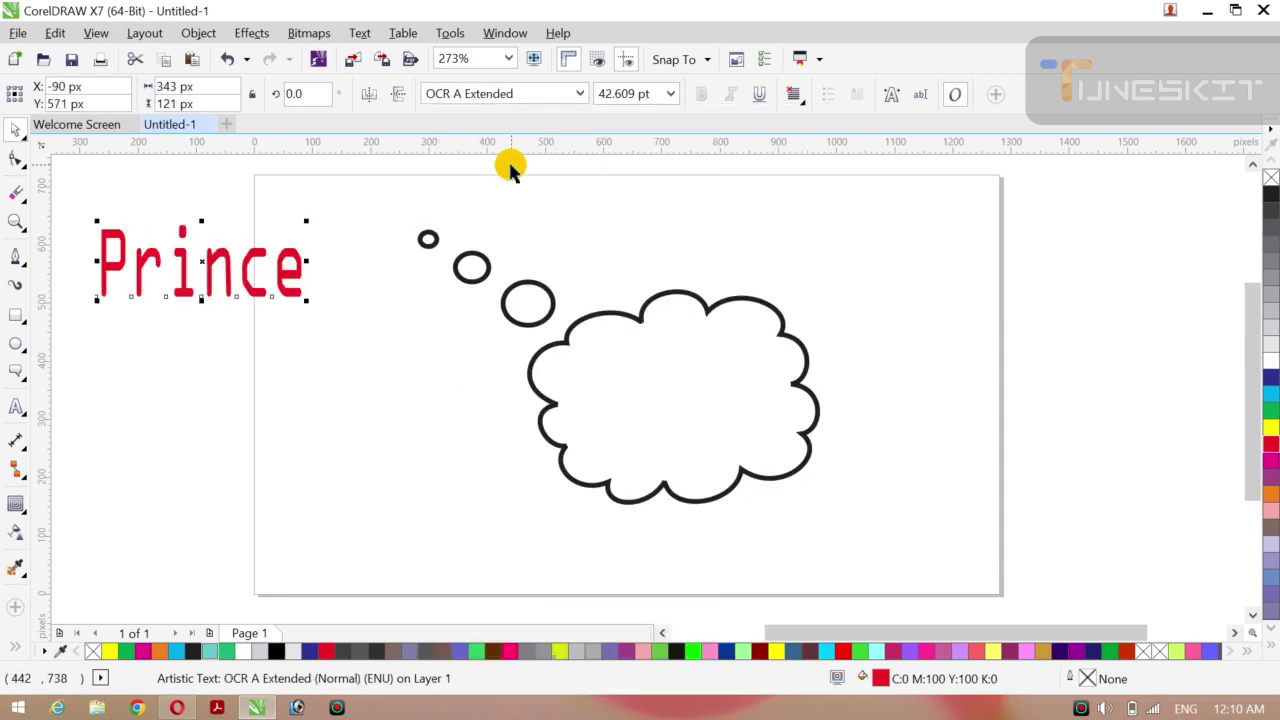
# - Change the "Prince" text's font to TypoUpright BT and move it back into the cloud at about X 705 px, Y 367 px
pyautogui.click(577, 96)
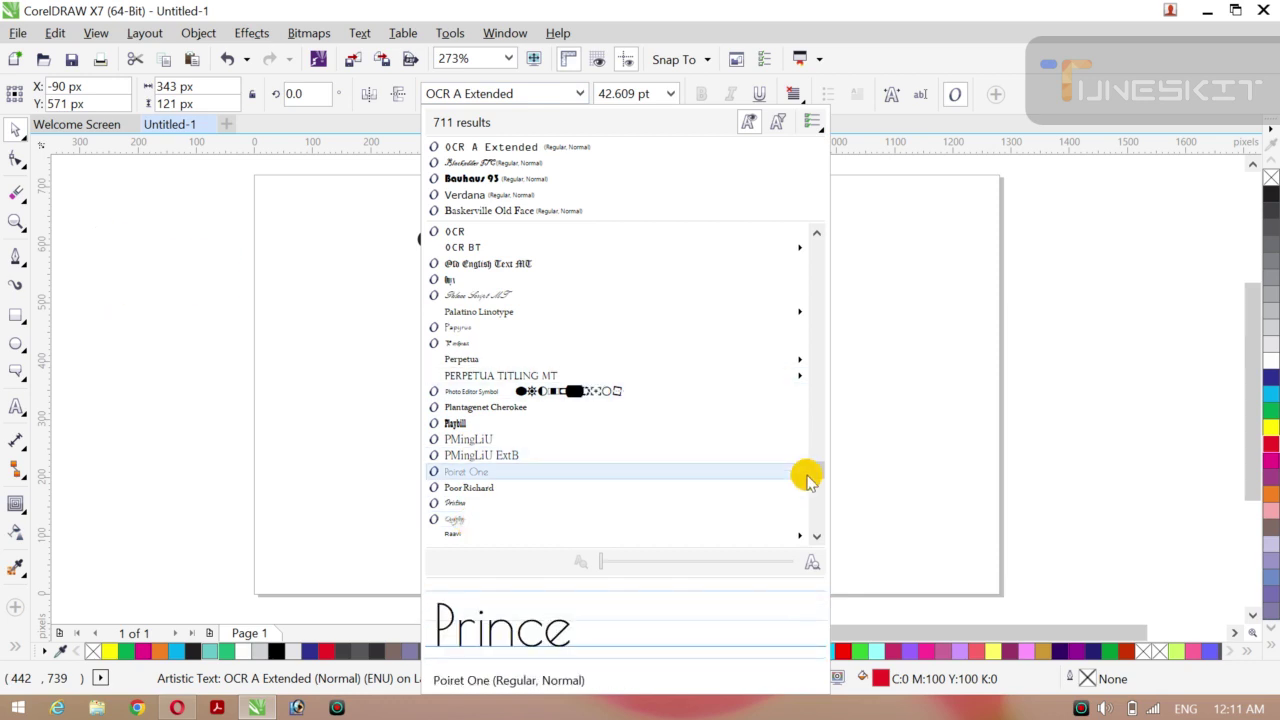
pyautogui.moveTo(815, 478); pyautogui.dragTo(811, 531)
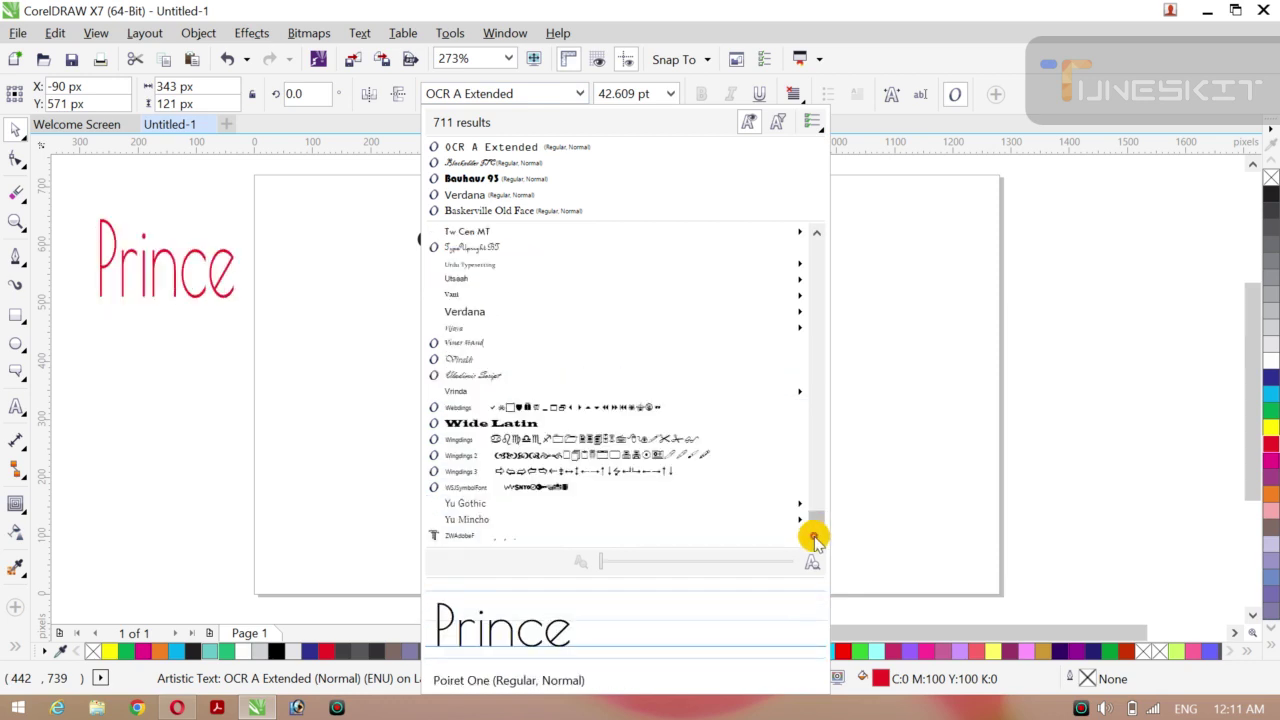
pyautogui.moveTo(628, 502)
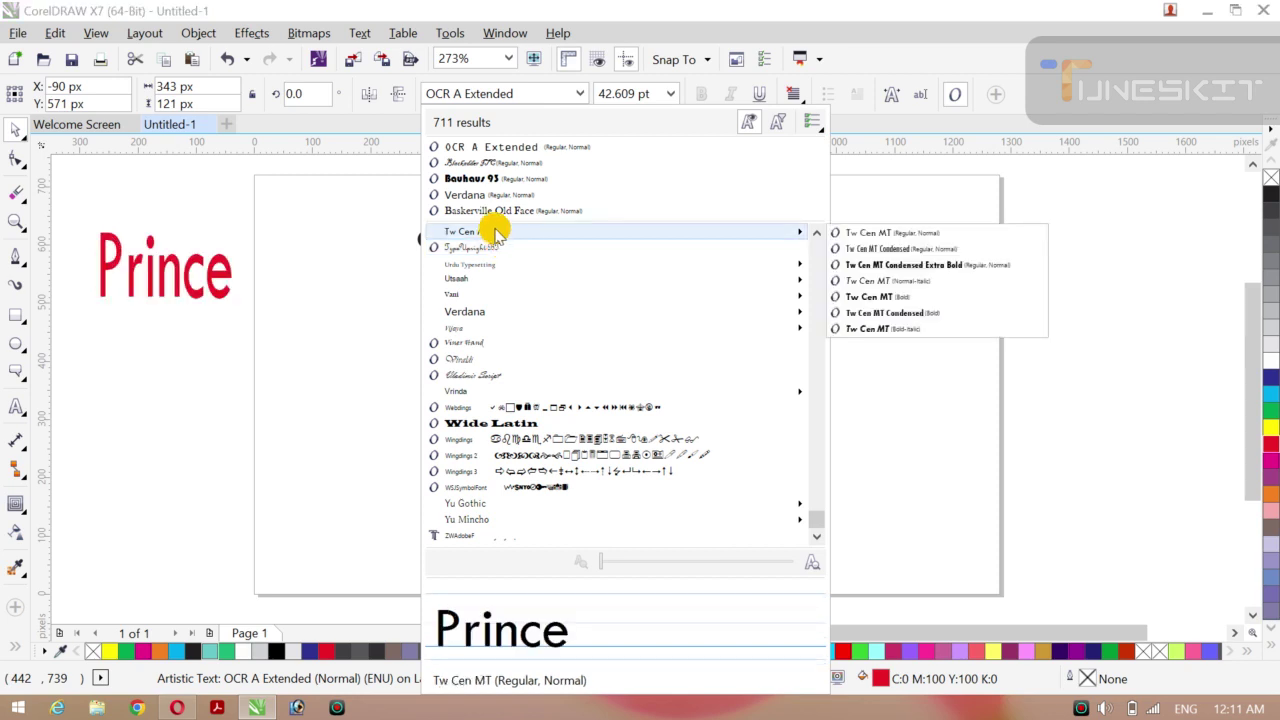
pyautogui.click(493, 255)
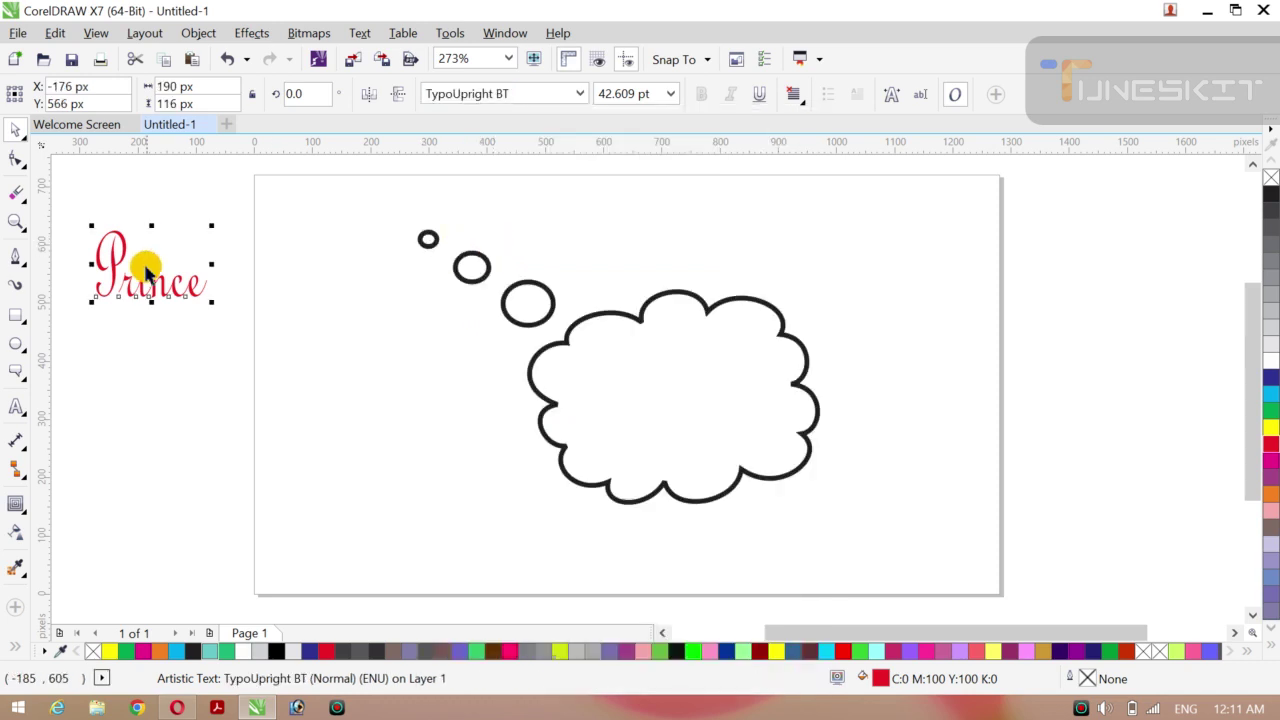
pyautogui.moveTo(155, 273); pyautogui.dragTo(664, 379)
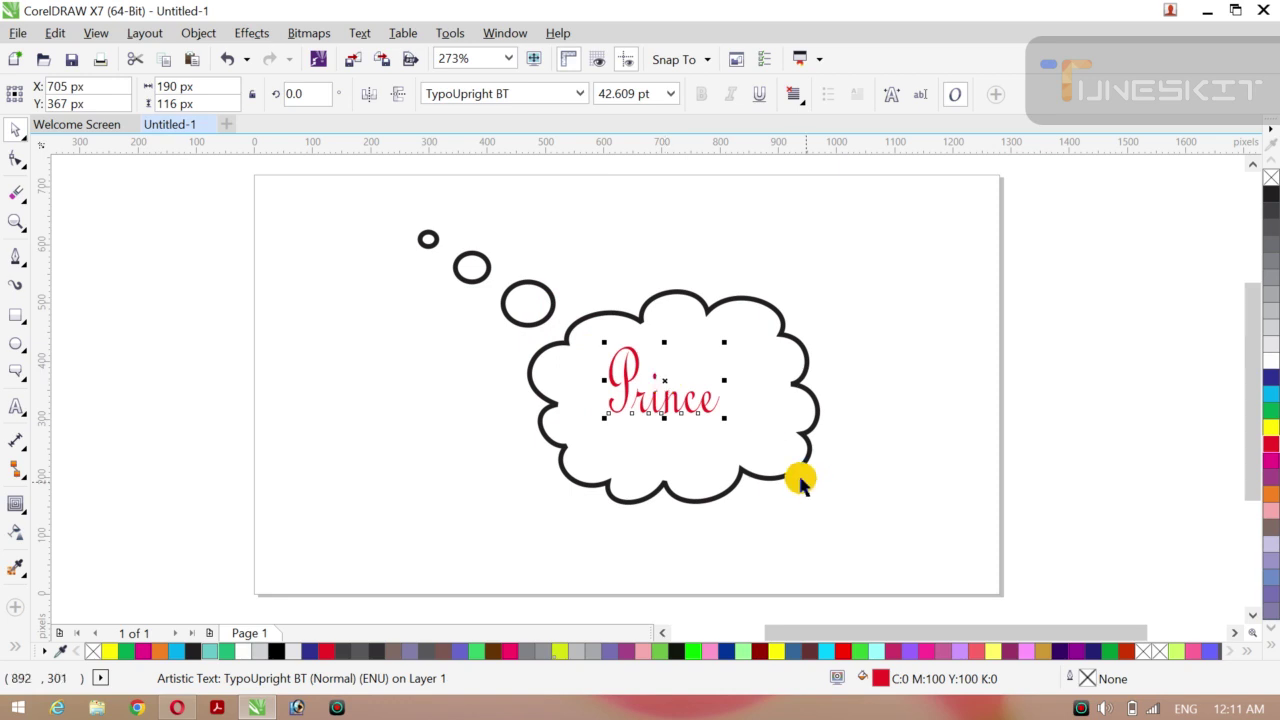
# - Underline the "Prince" text and enlarge it to about 271 × 196 px, centred in the cloud at about X 723 px, Y 357 px
pyautogui.click(759, 97)
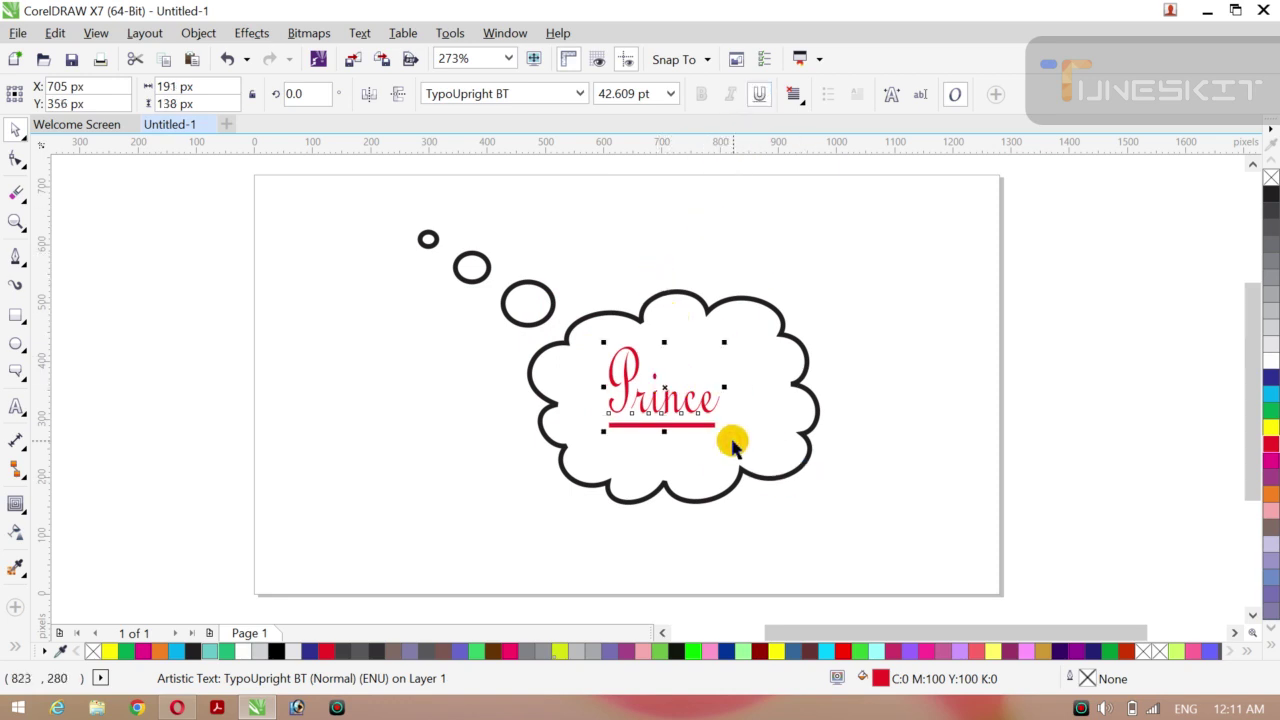
pyautogui.moveTo(724, 430); pyautogui.dragTo(760, 449)
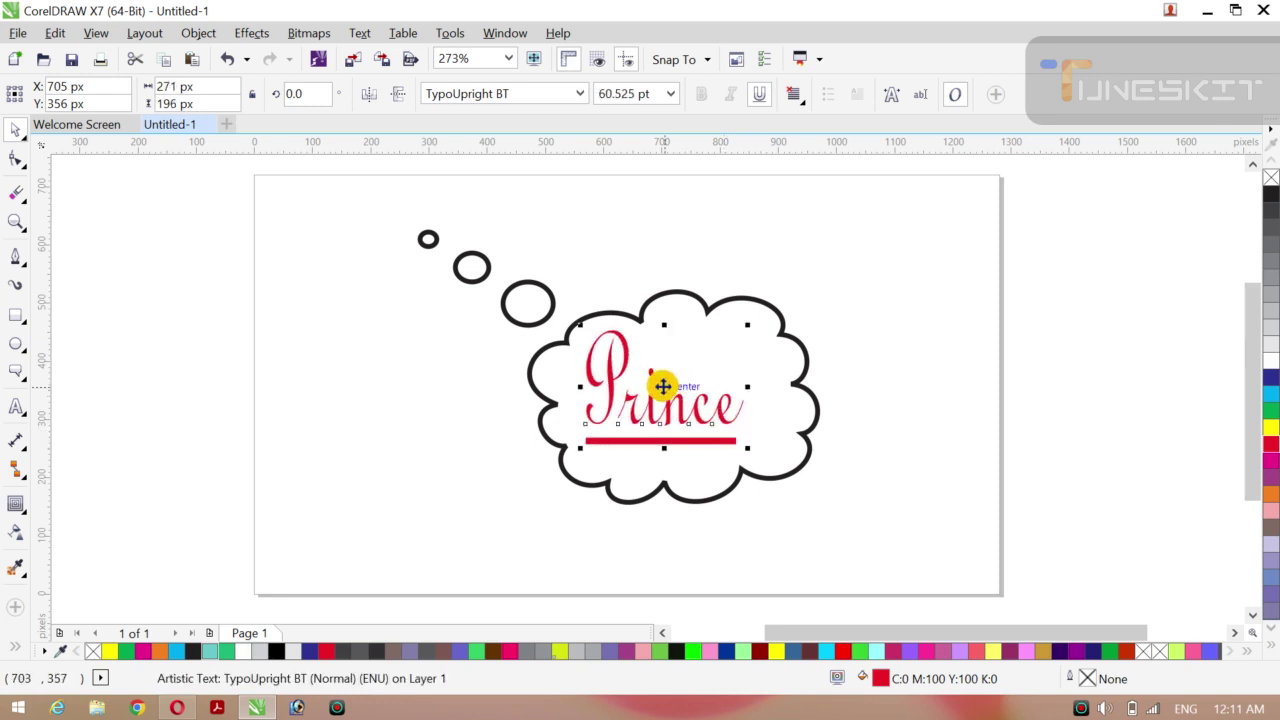
pyautogui.moveTo(664, 383); pyautogui.dragTo(674, 384)
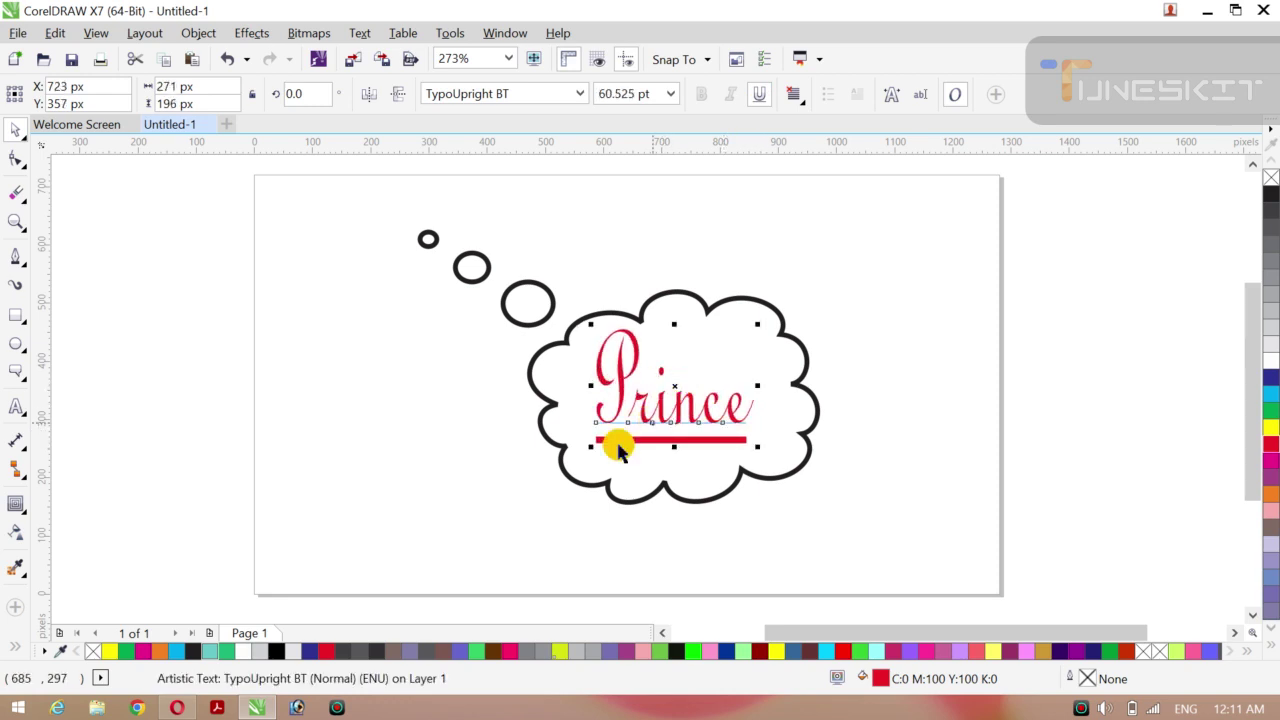
pyautogui.click(503, 477)
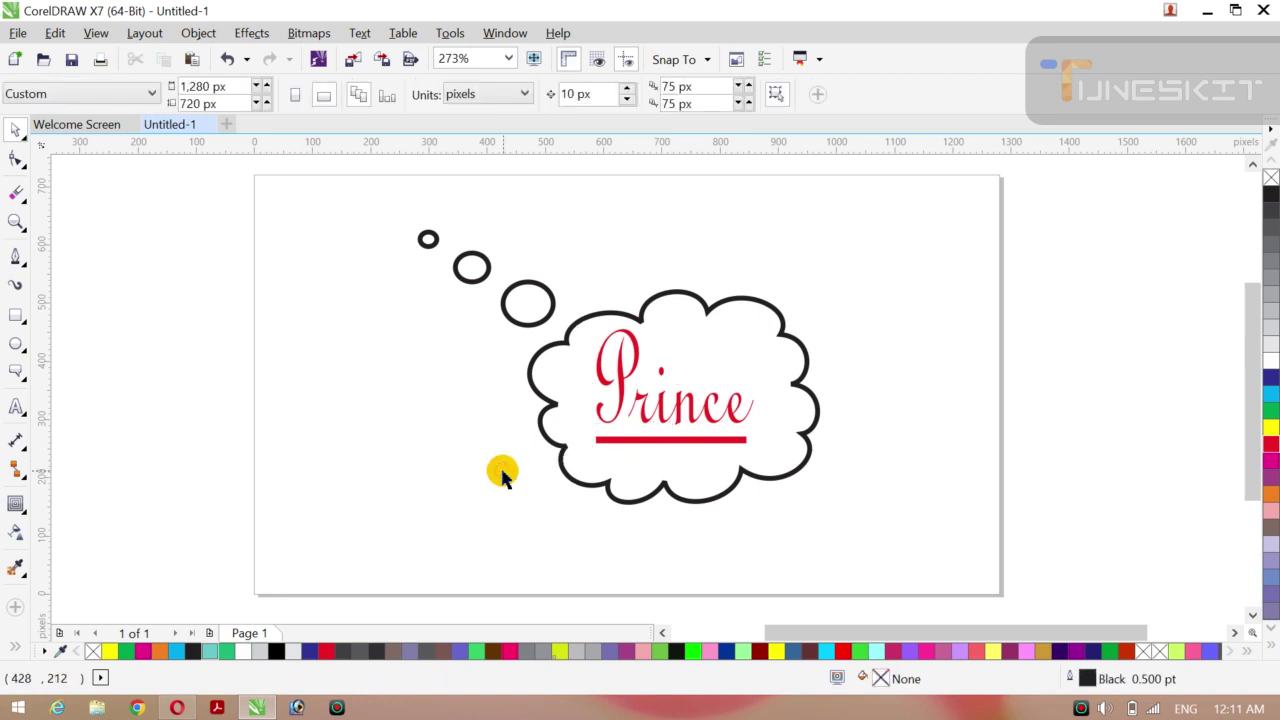
# - Try cyan, blue and yellow fills on the cloud callout, settling on the brown fill C:0 M:20 Y:20 K:60
pyautogui.click(641, 440)
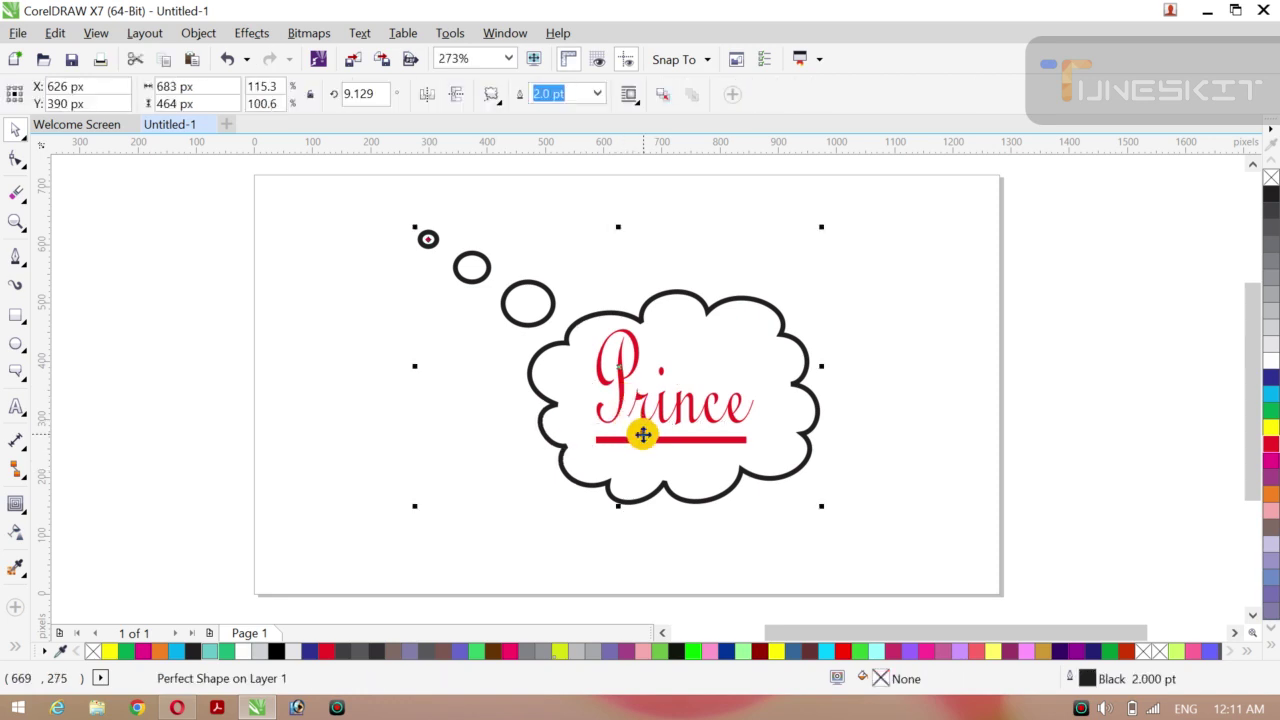
pyautogui.click(476, 430)
pyautogui.click(712, 372)
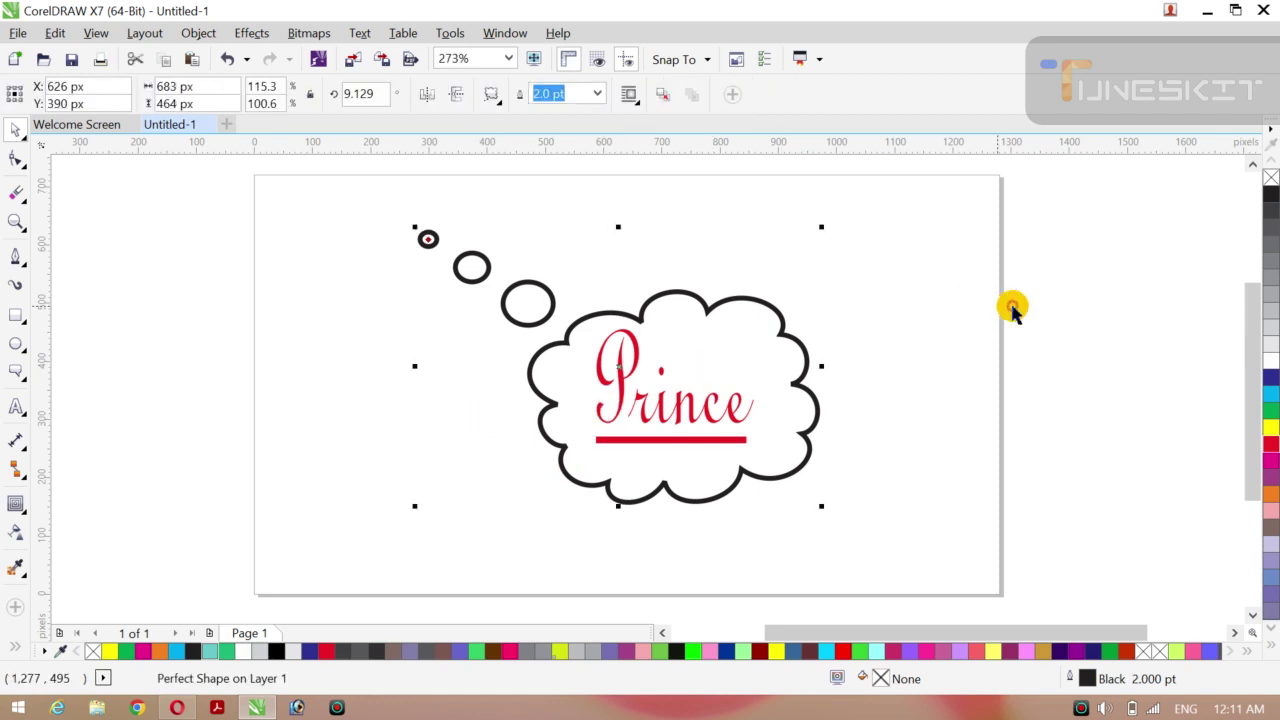
pyautogui.click(1271, 390)
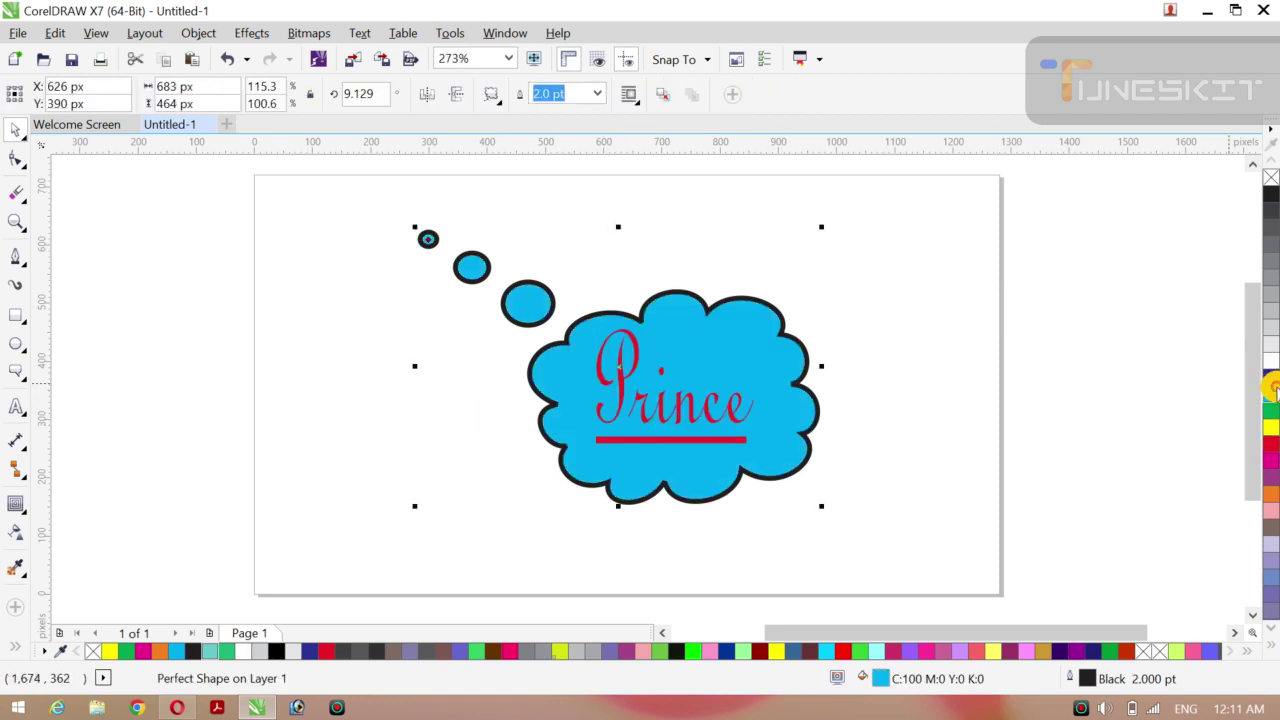
pyautogui.click(1271, 380)
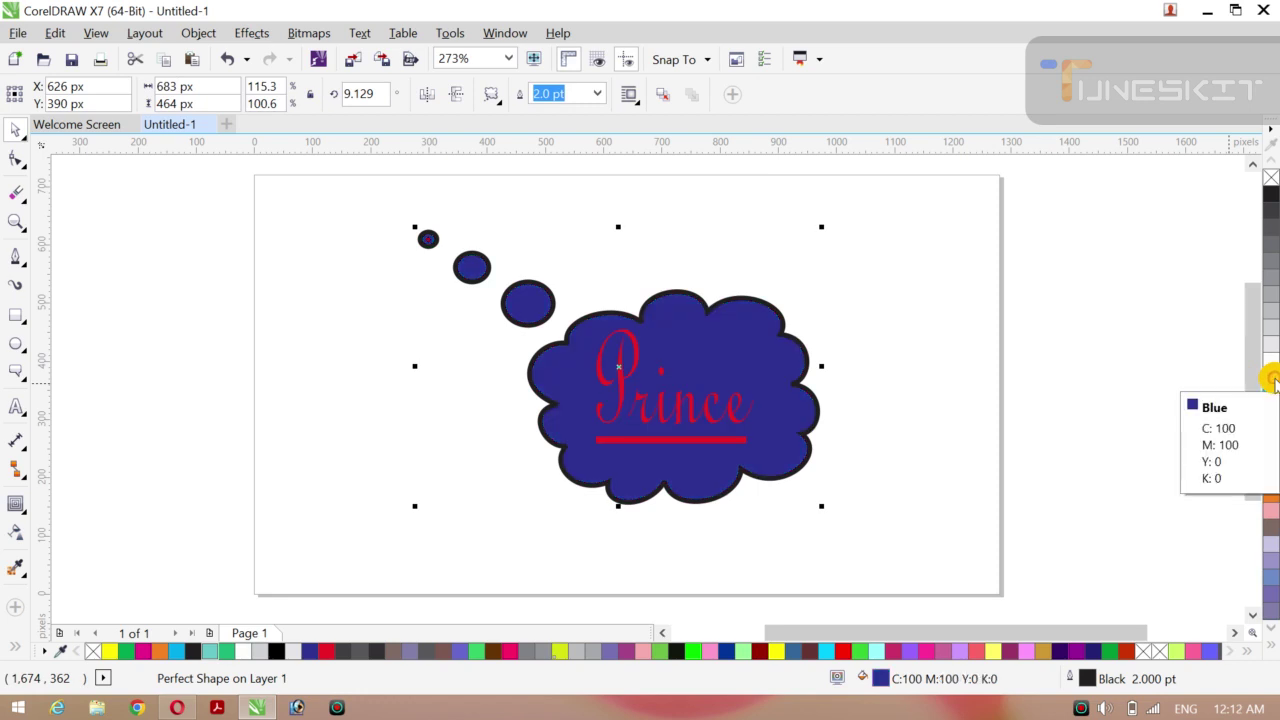
pyautogui.click(1271, 347)
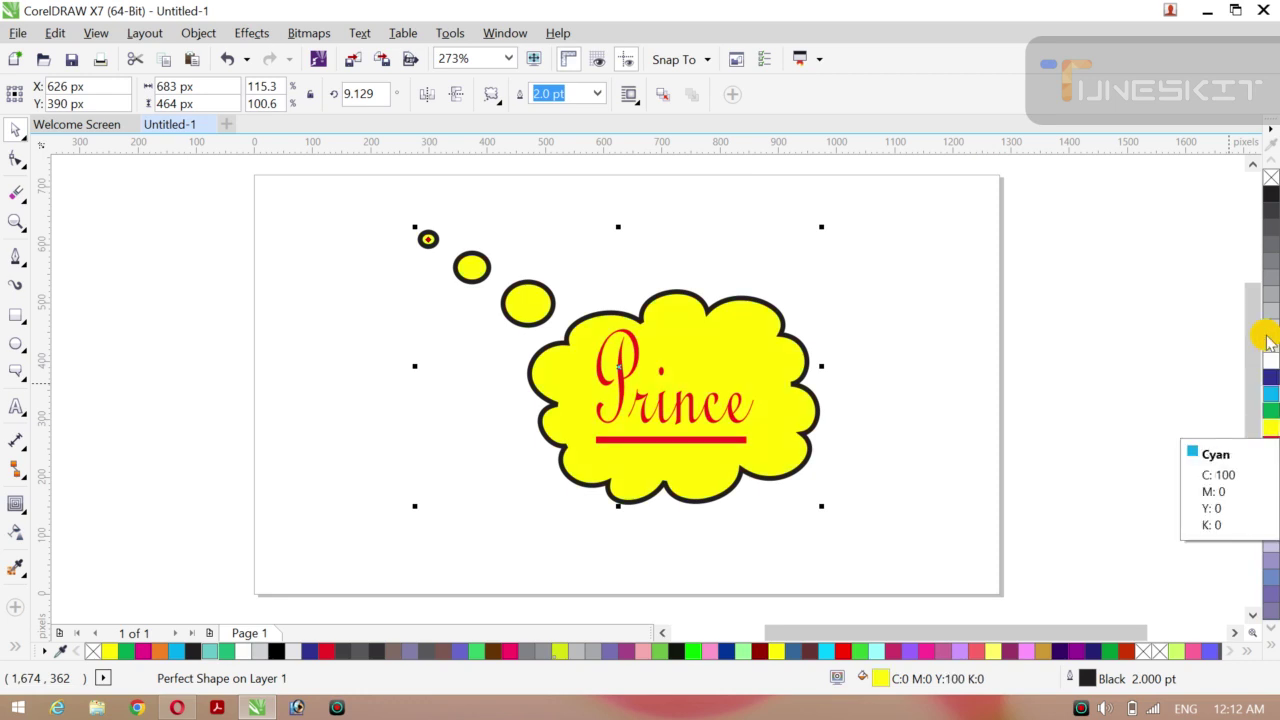
pyautogui.click(1271, 398)
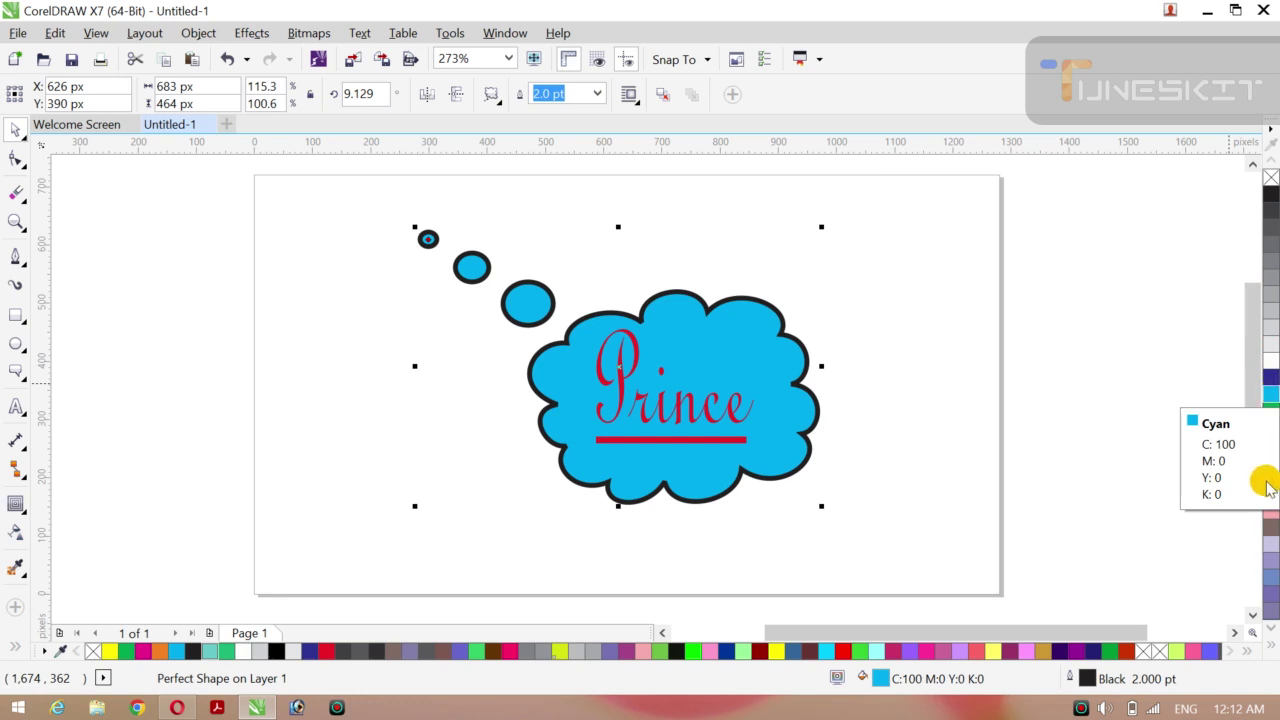
pyautogui.click(1271, 530)
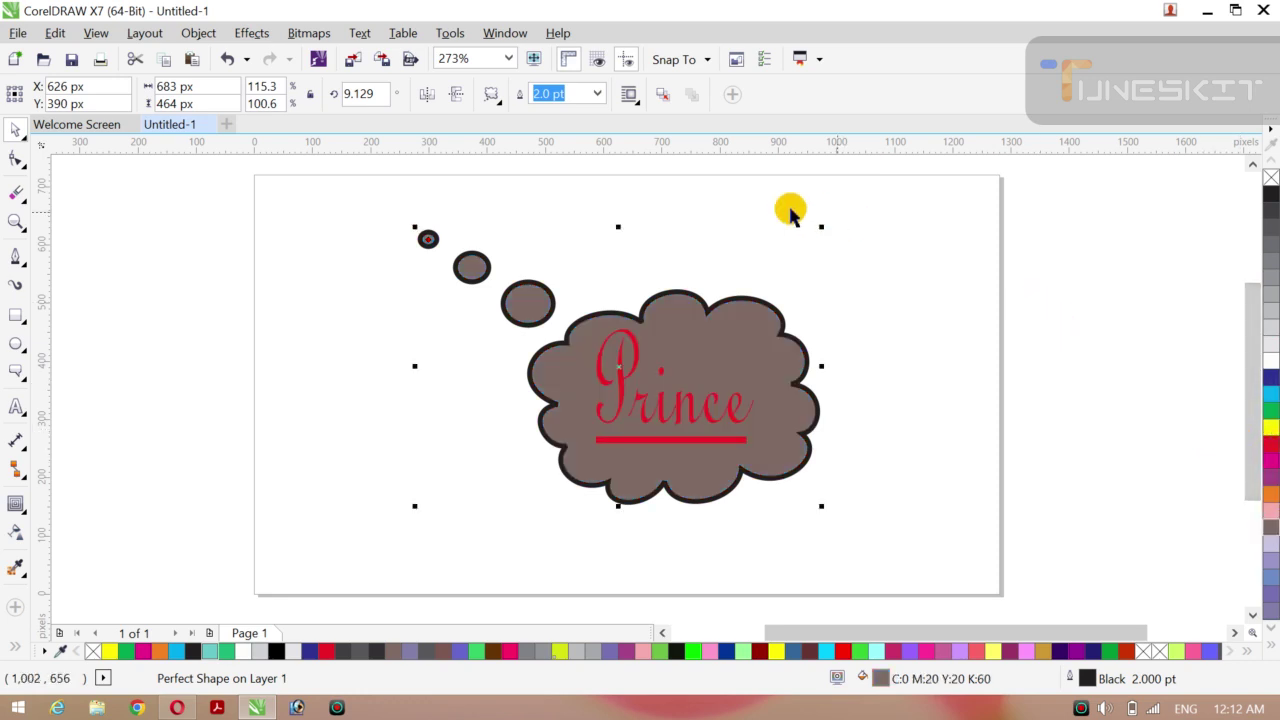
pyautogui.click(603, 94)
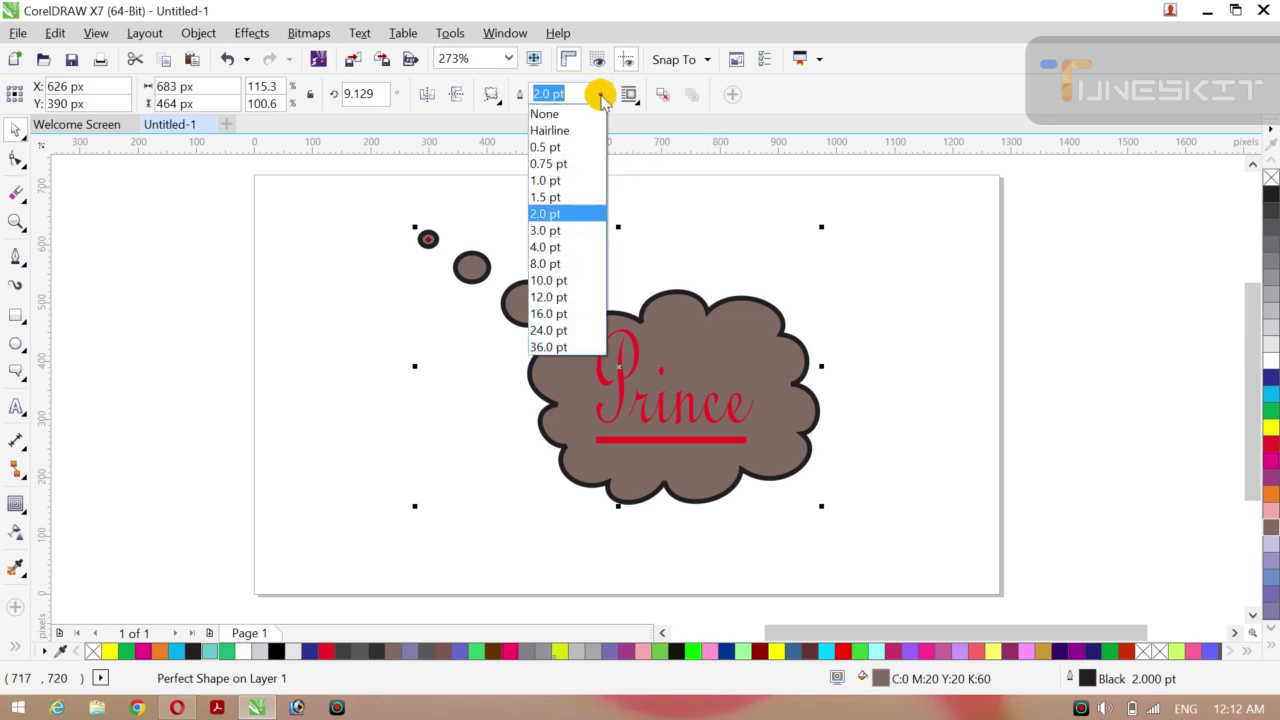
pyautogui.click(486, 391)
pyautogui.click(486, 391)
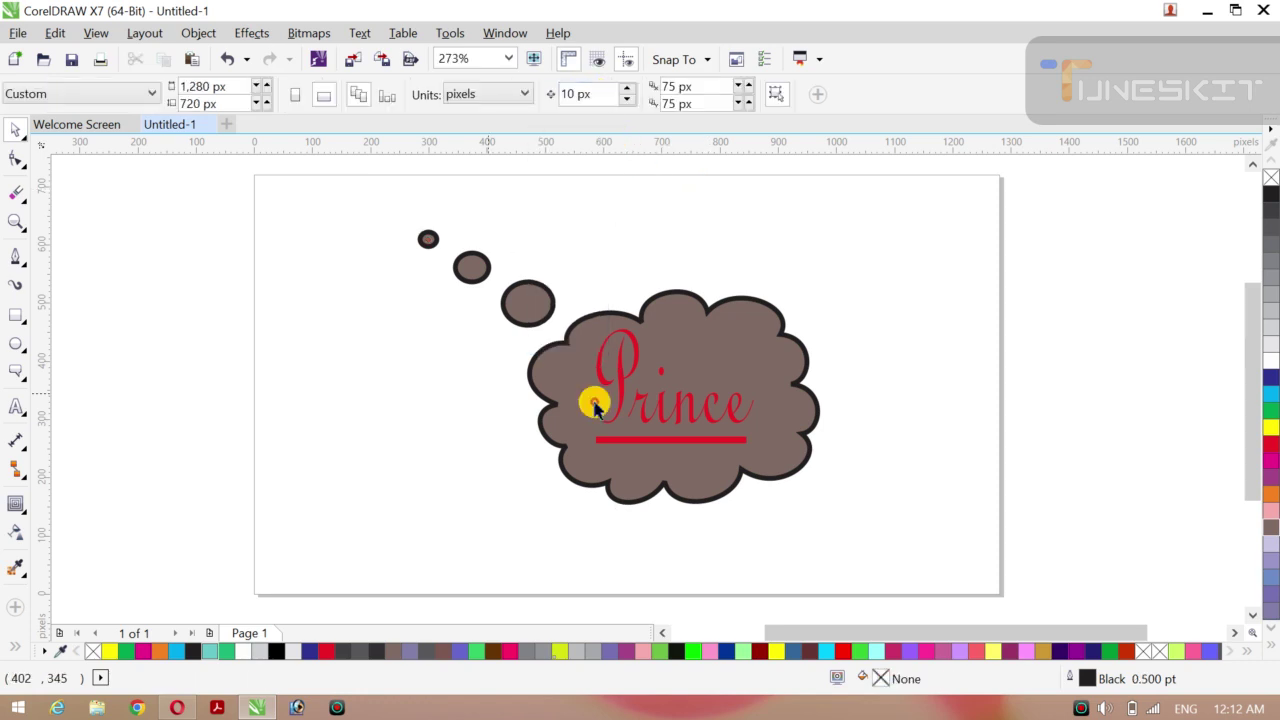
pyautogui.click(676, 416)
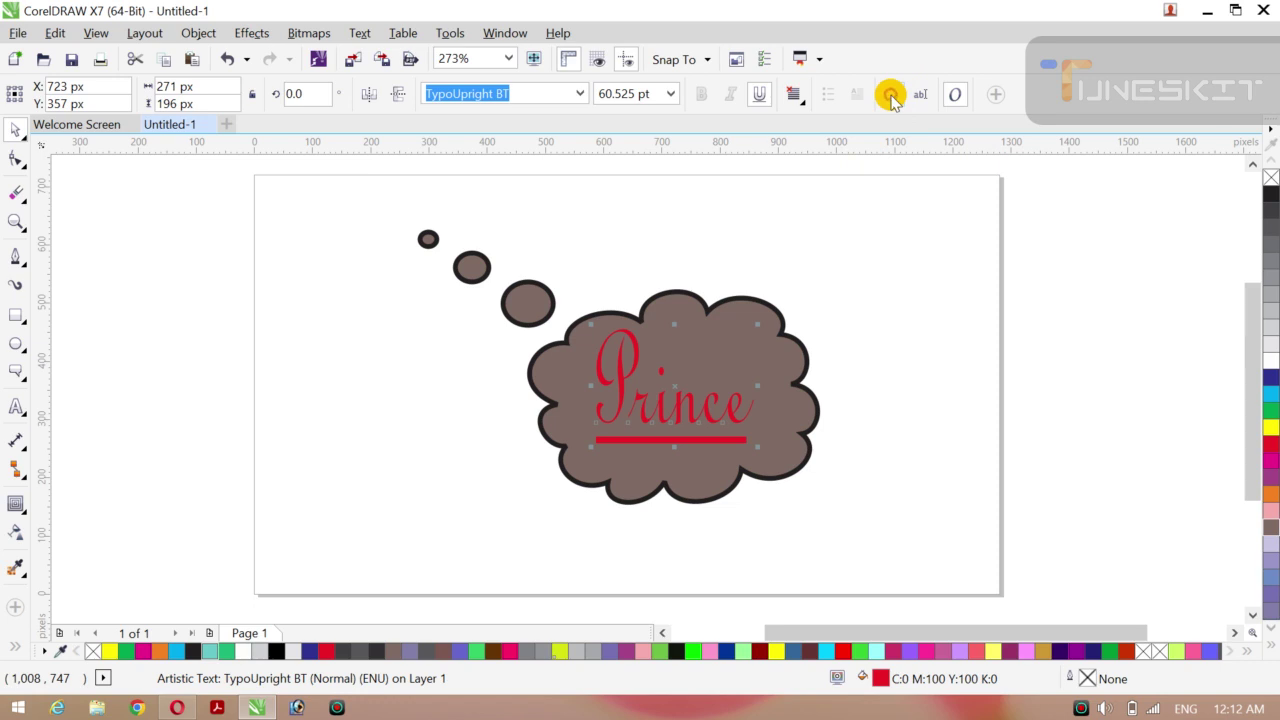
pyautogui.click(938, 188)
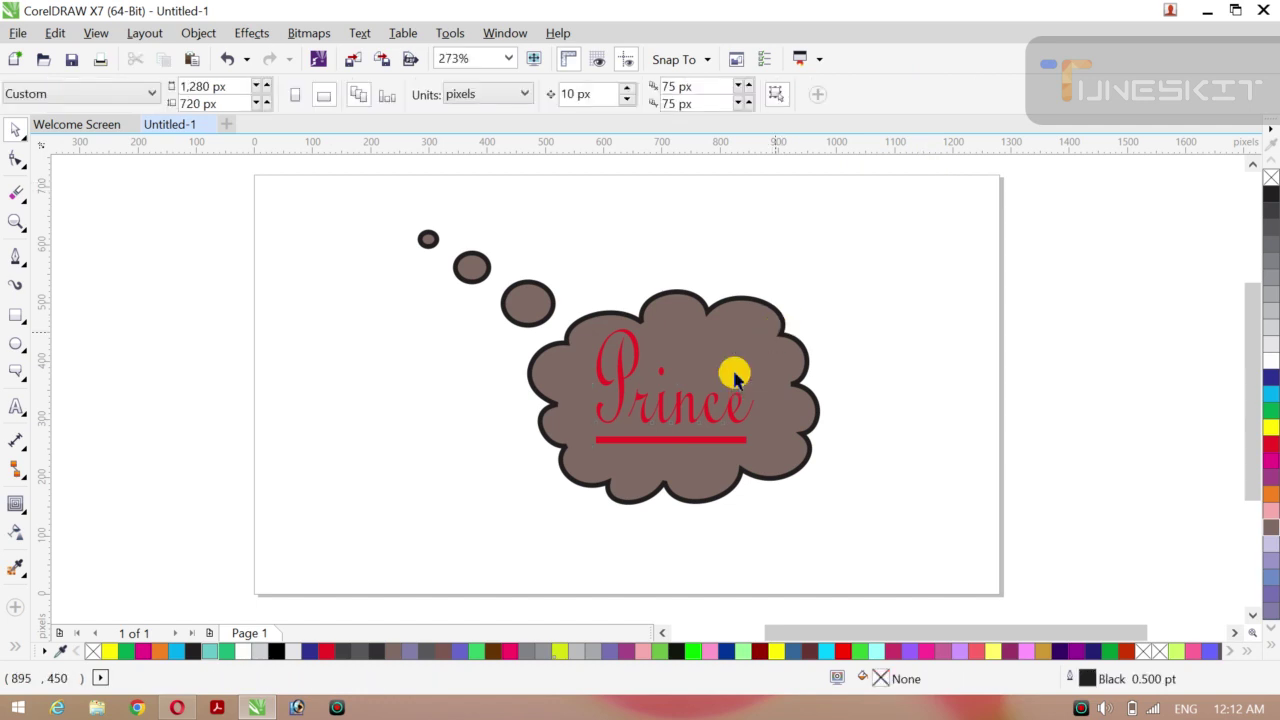
# - Fill the underlined "Prince" text with white (C:0 M:0 Y:0 K:0)
pyautogui.click(693, 415)
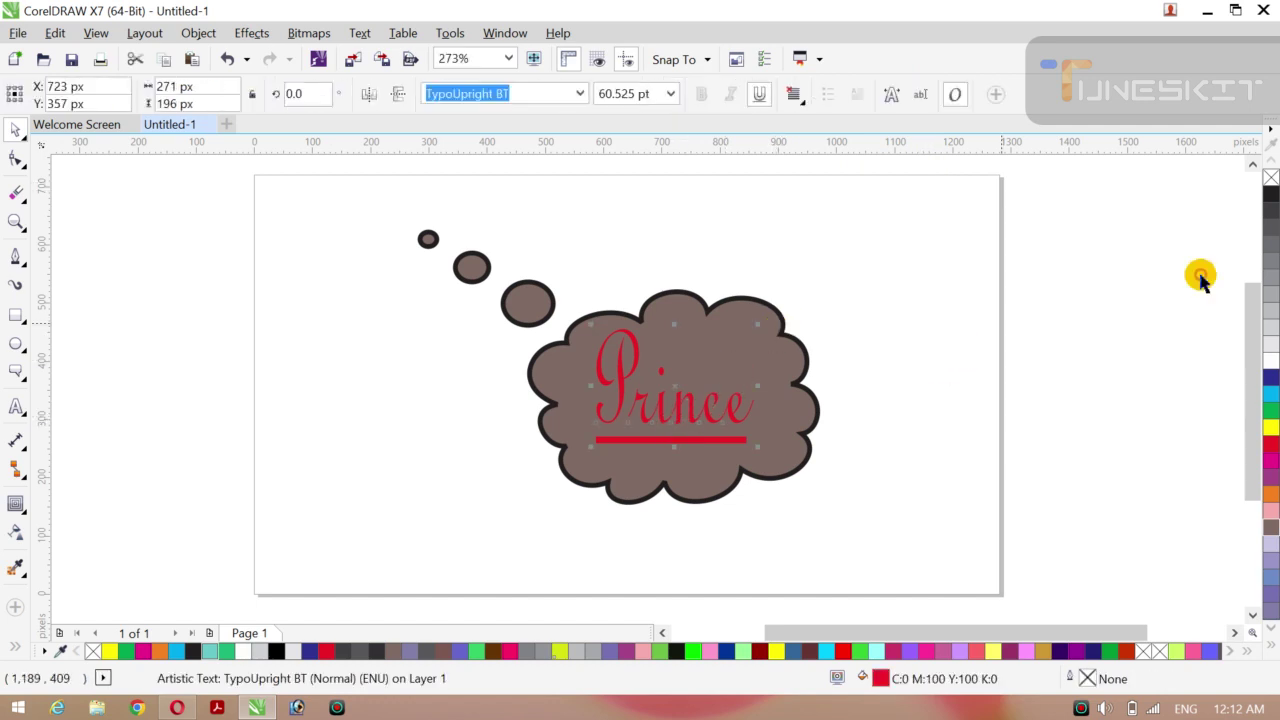
pyautogui.click(1270, 361)
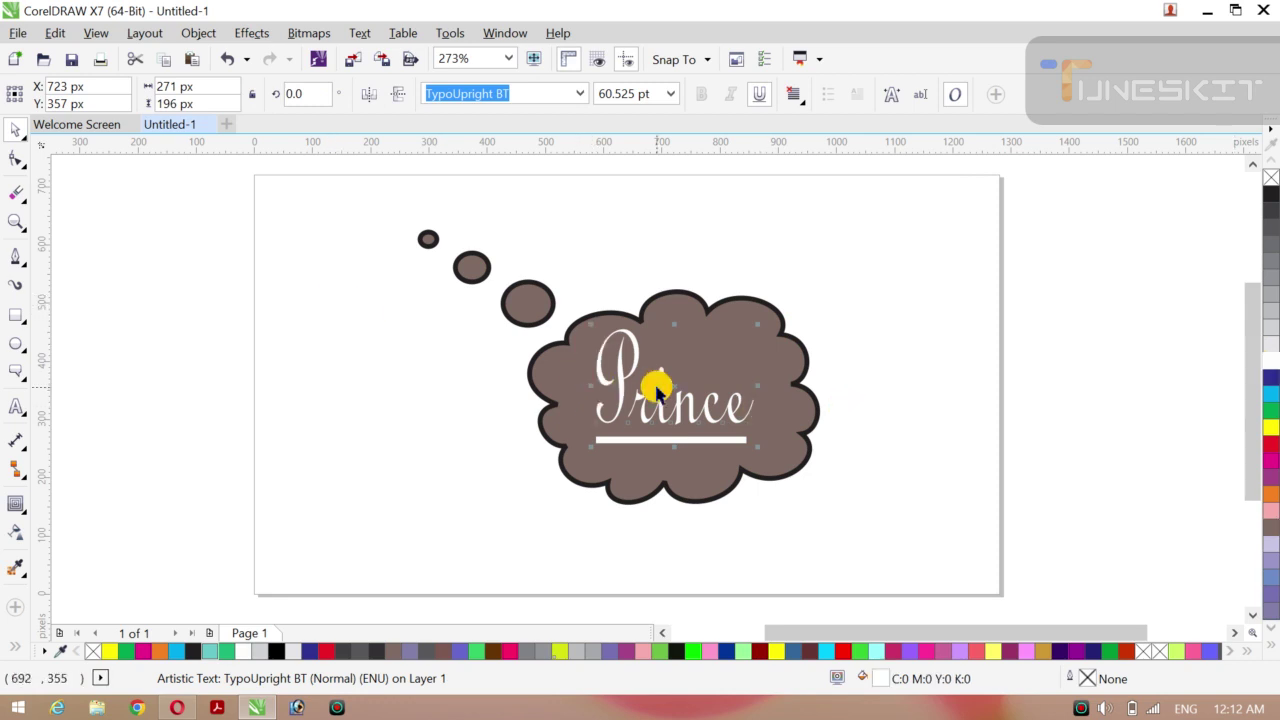
pyautogui.click(634, 309)
pyautogui.click(699, 197)
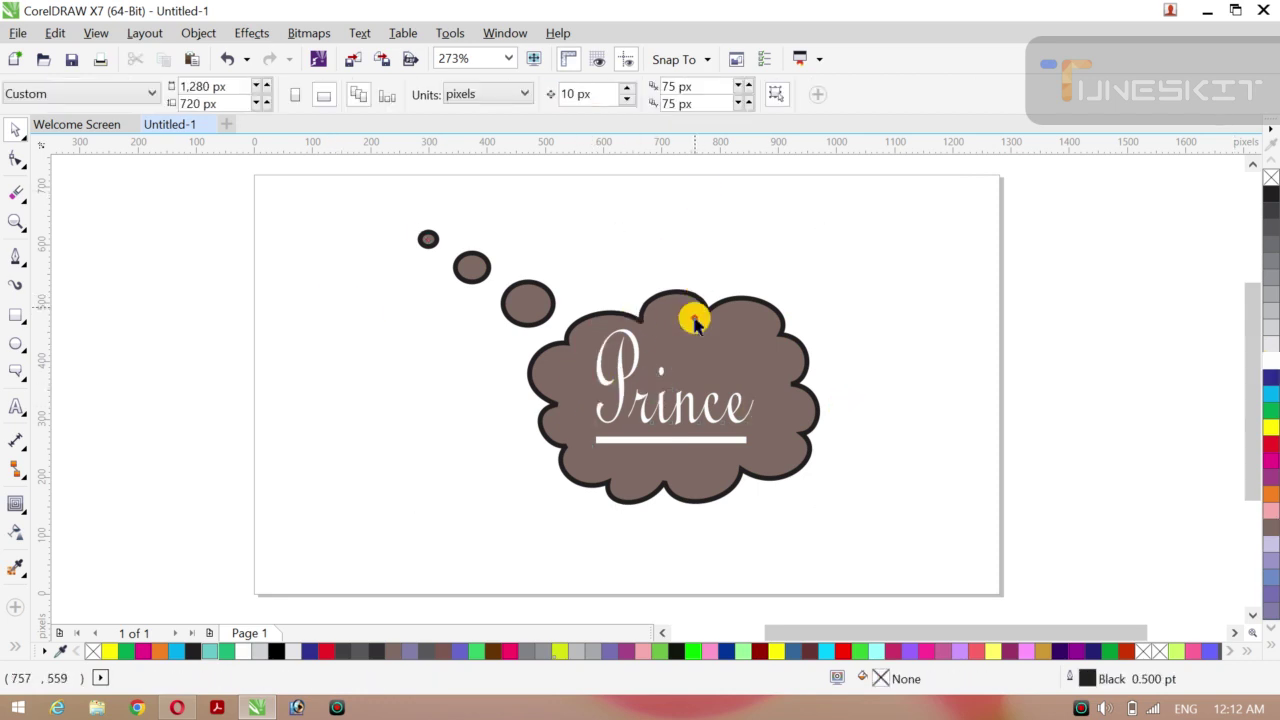
# - Remove the outline from the brown cloud callout by setting its outline width to None
pyautogui.click(695, 333)
pyautogui.click(604, 100)
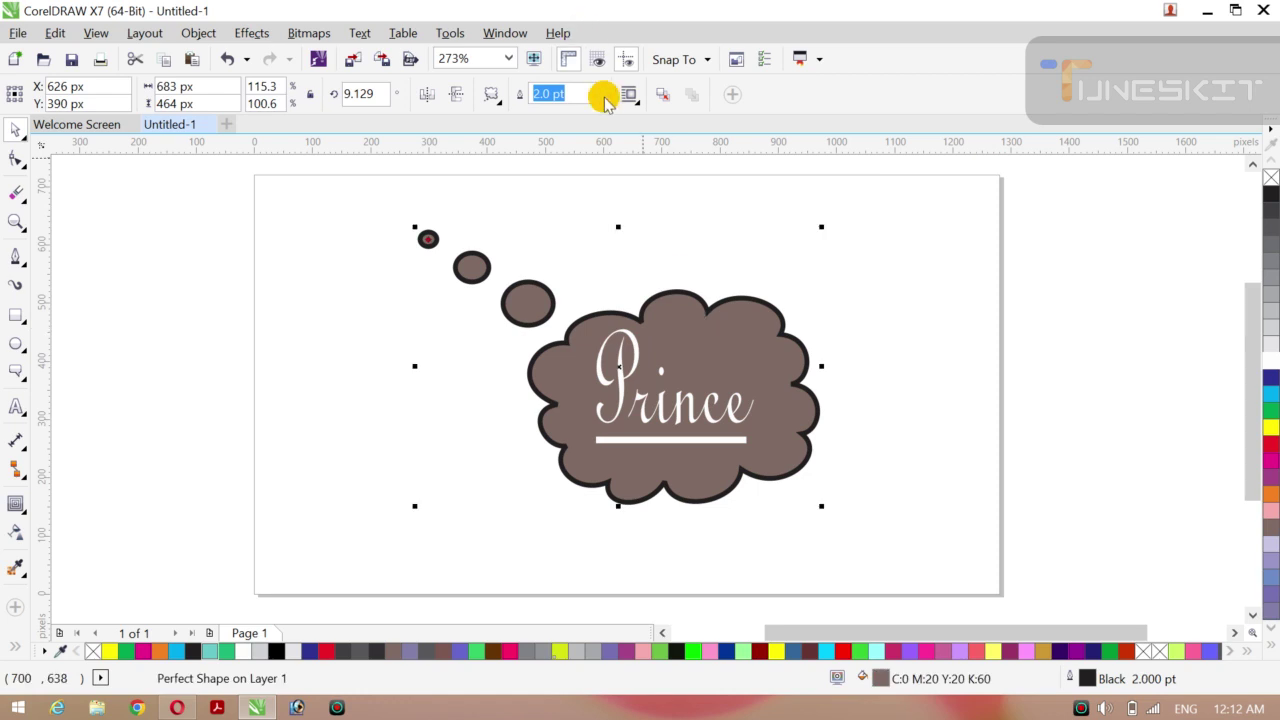
pyautogui.click(597, 95)
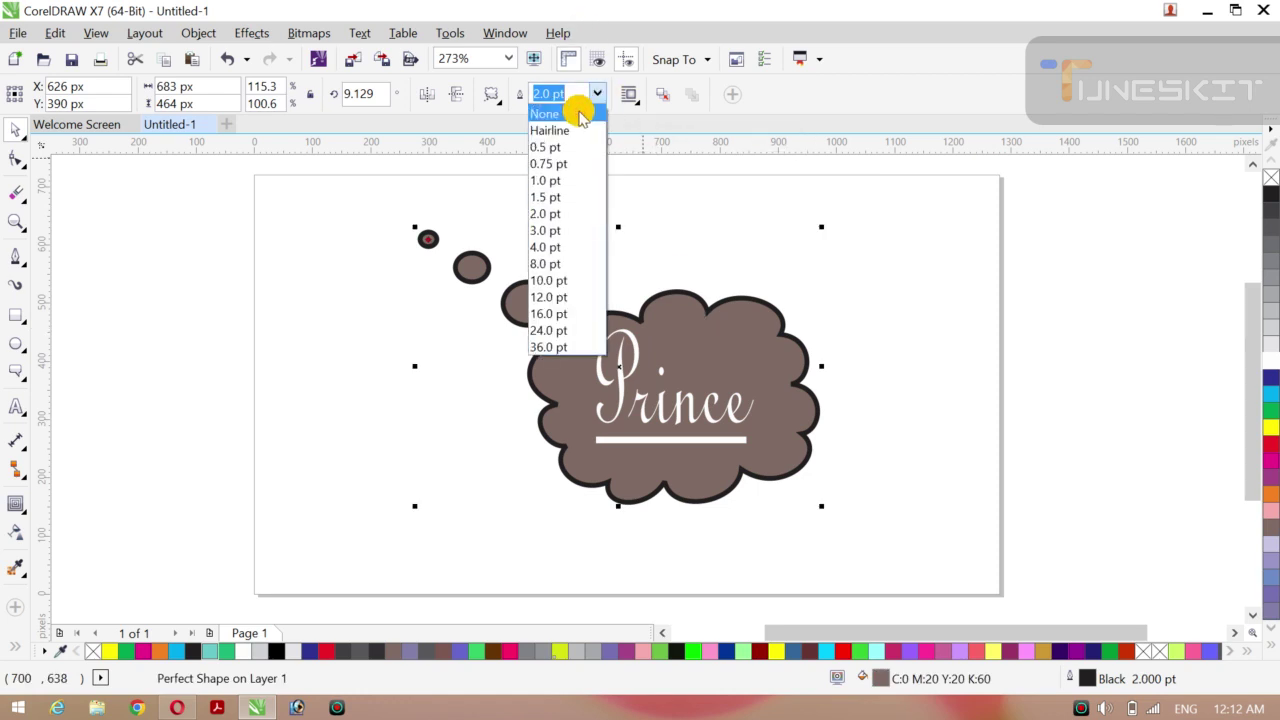
pyautogui.click(545, 114)
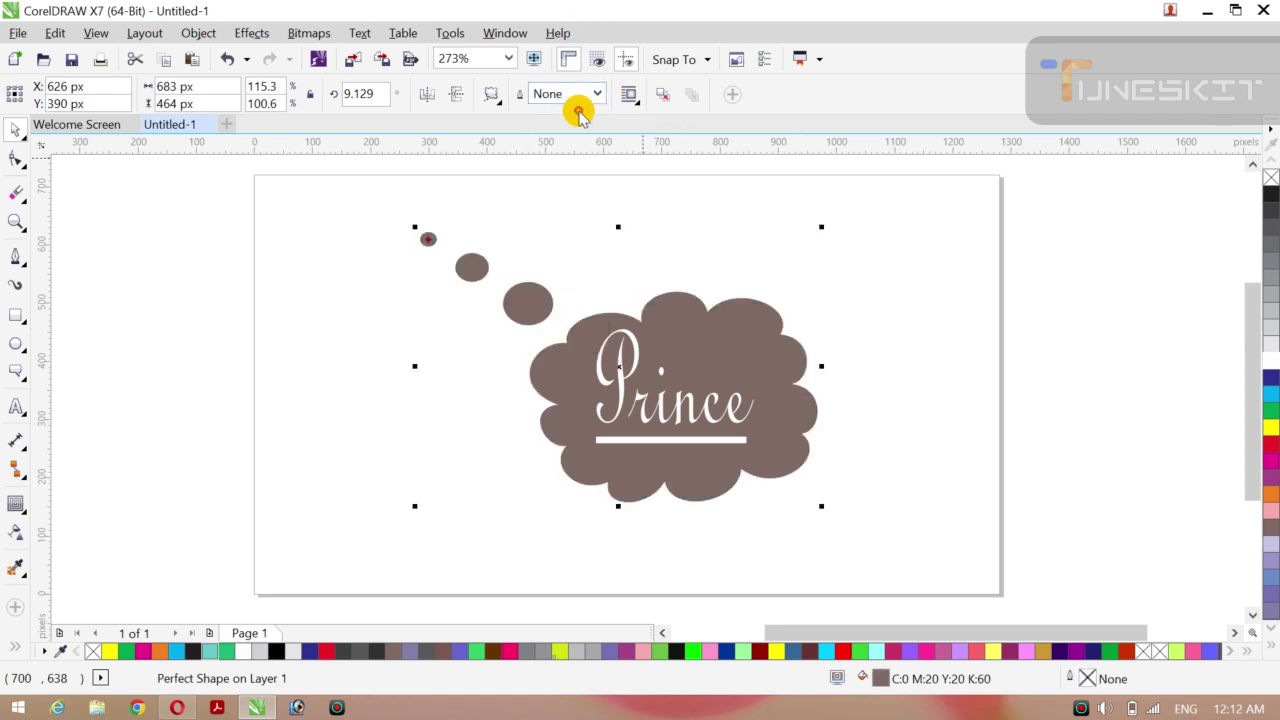
pyautogui.click(235, 340)
# - Group the cloud callout with the "Prince" text and move the group to about X 874 px, Y 420 px
pyautogui.moveTo(345, 202); pyautogui.dragTo(829, 509)
pyautogui.click(829, 509)
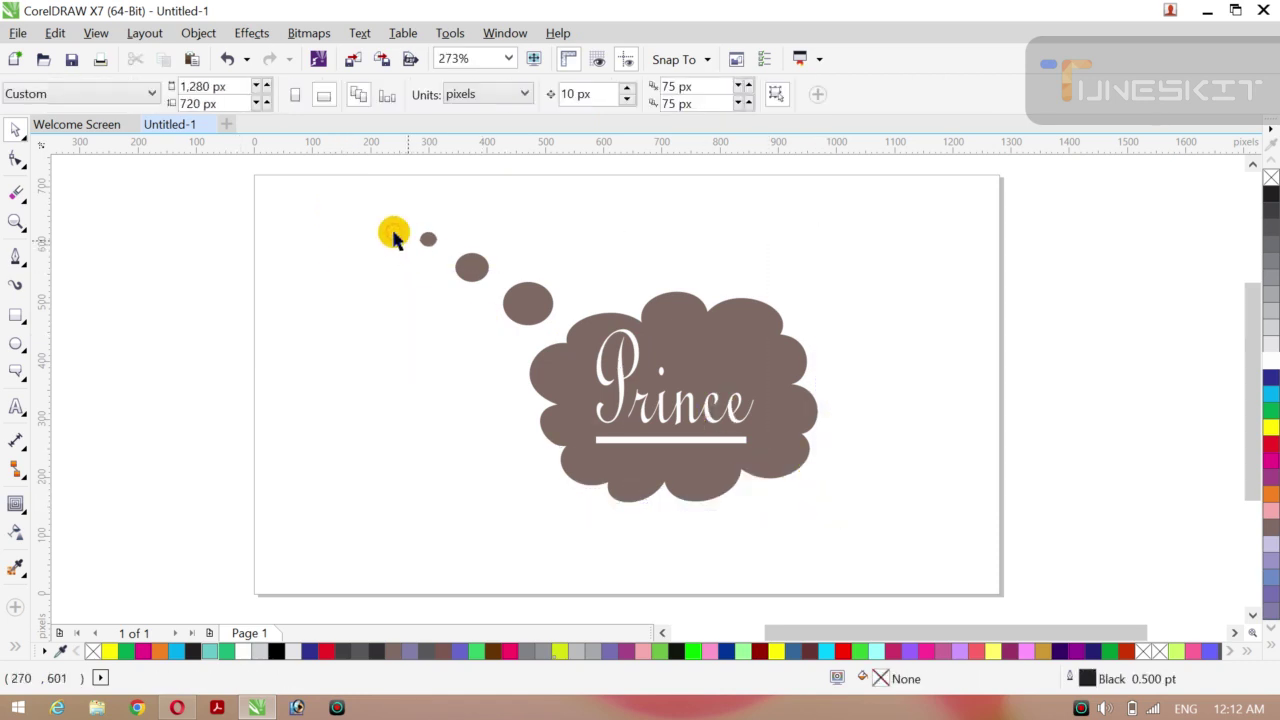
pyautogui.moveTo(387, 219); pyautogui.dragTo(845, 558)
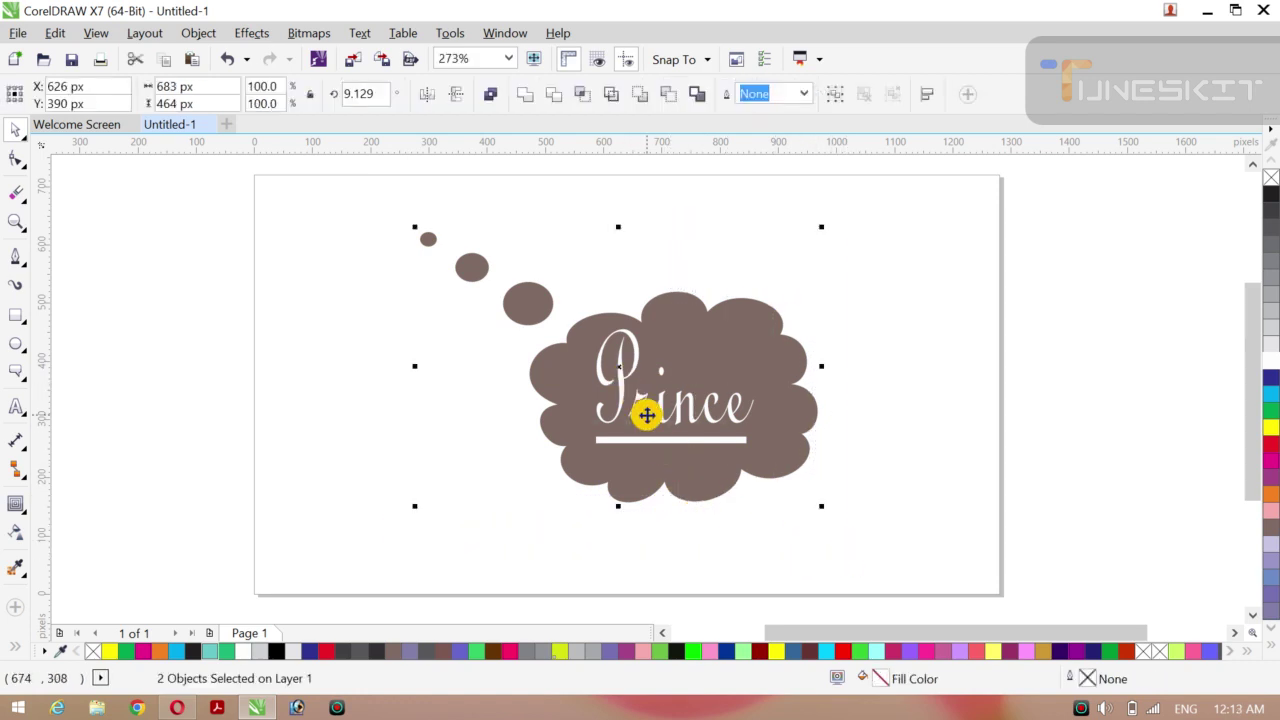
pyautogui.hotkey('ctrl', 'g')
pyautogui.moveTo(623, 349); pyautogui.dragTo(782, 344)
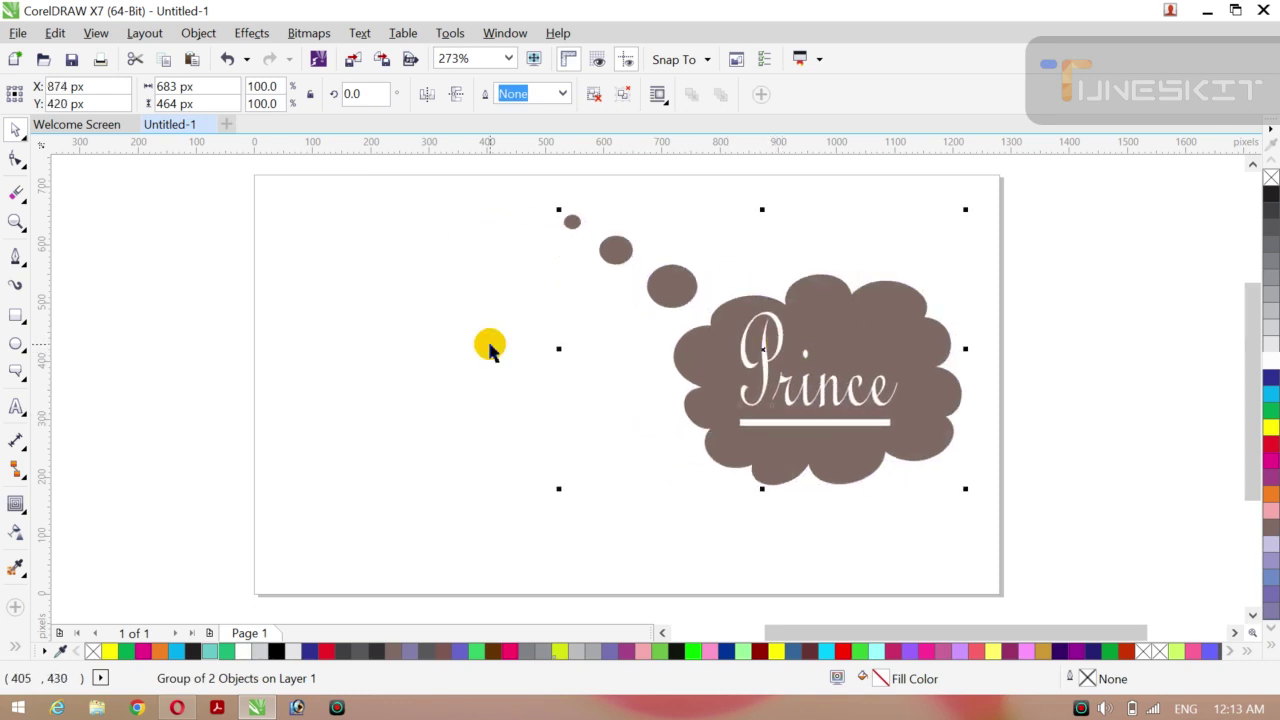
pyautogui.click(172, 314)
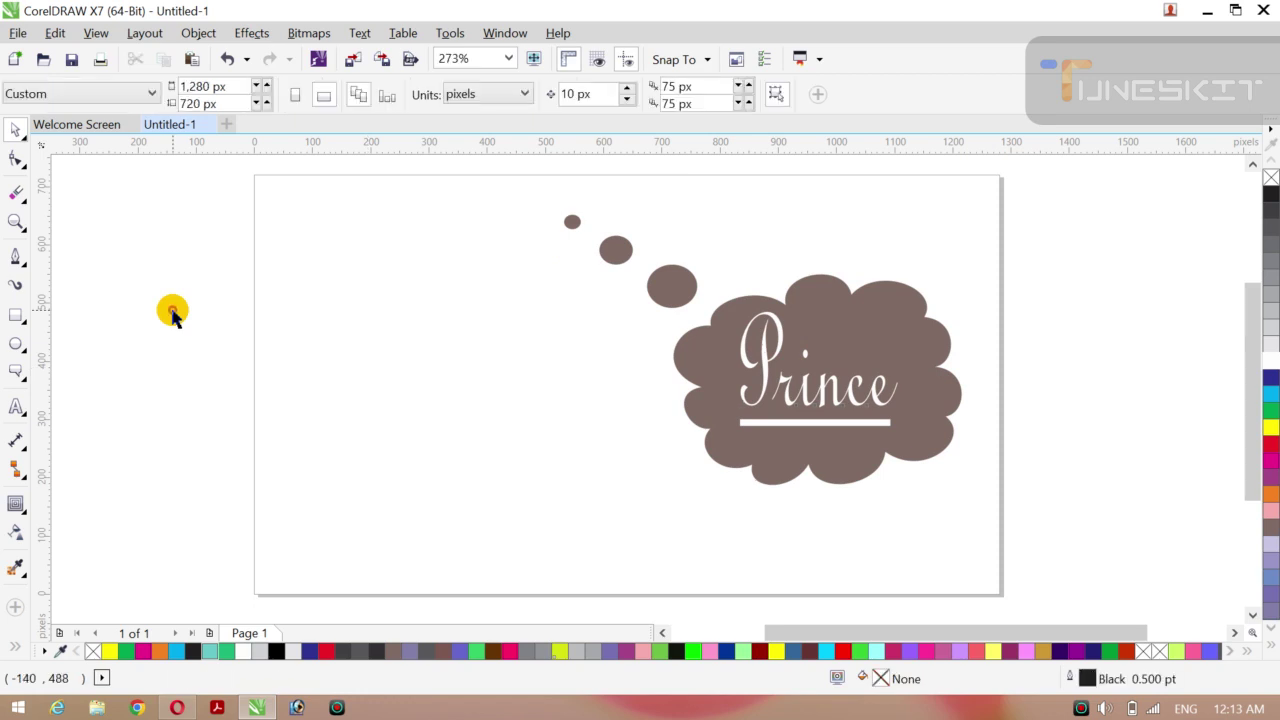
# - Draw a four-way callout arrow from the Arrow Shapes, about 203 × 203 px, in the empty area beside the cloud
pyautogui.click(24, 380)
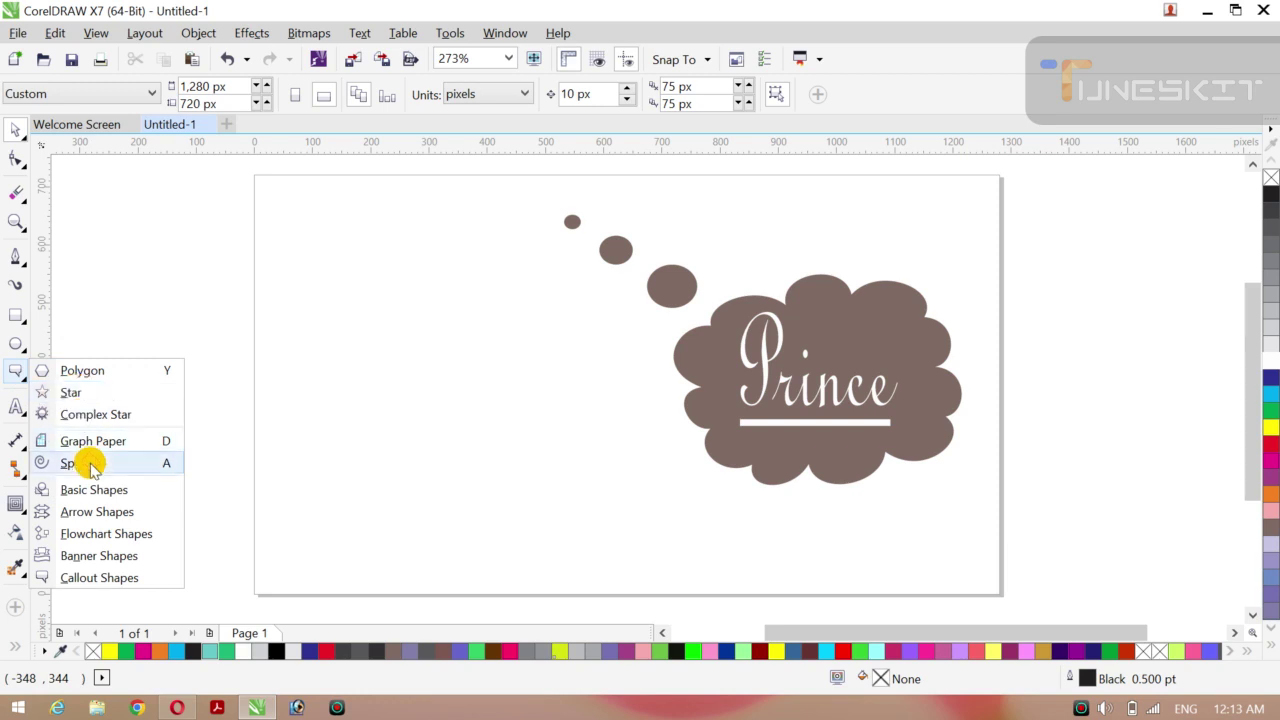
pyautogui.click(110, 511)
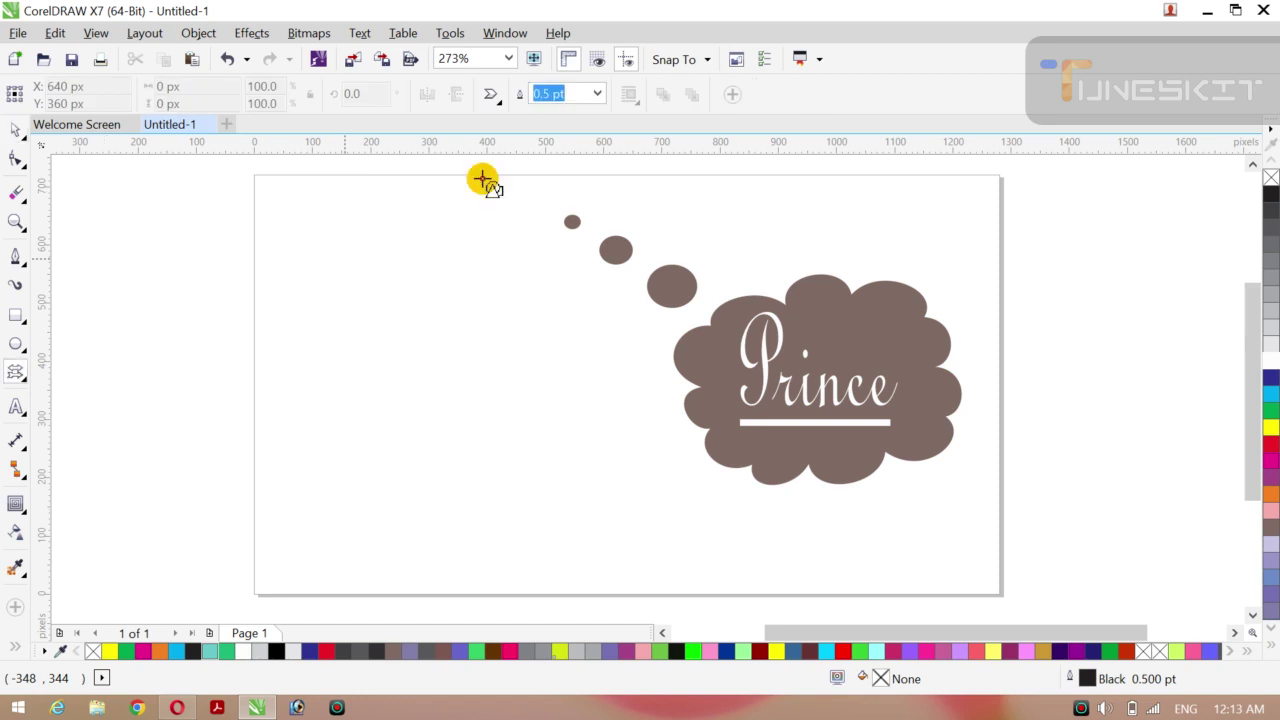
pyautogui.click(494, 96)
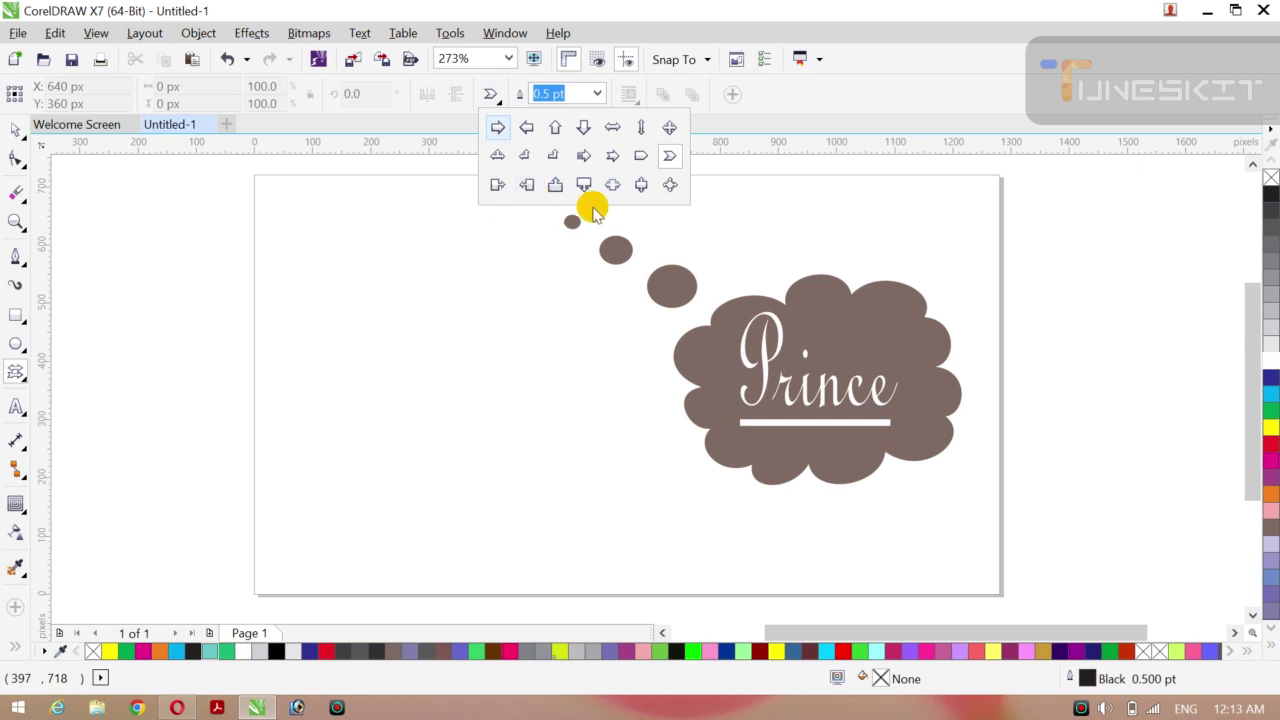
pyautogui.click(669, 190)
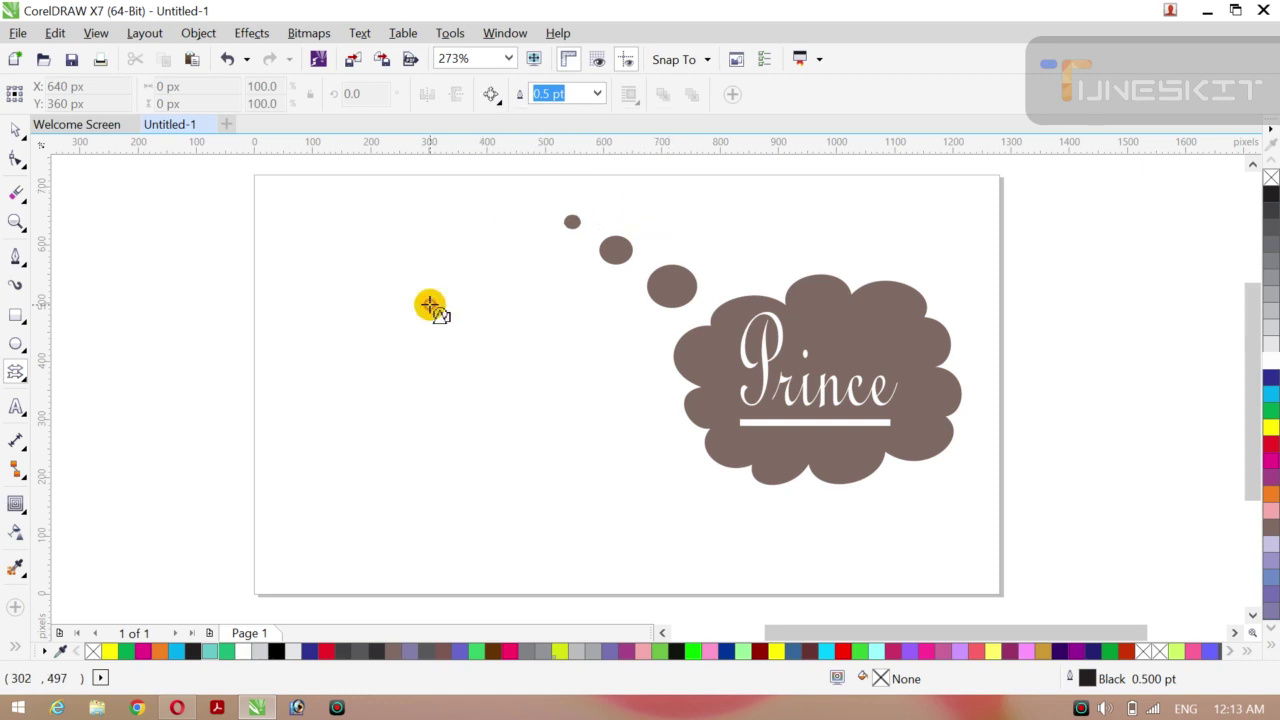
pyautogui.moveTo(361, 317); pyautogui.dragTo(482, 426)
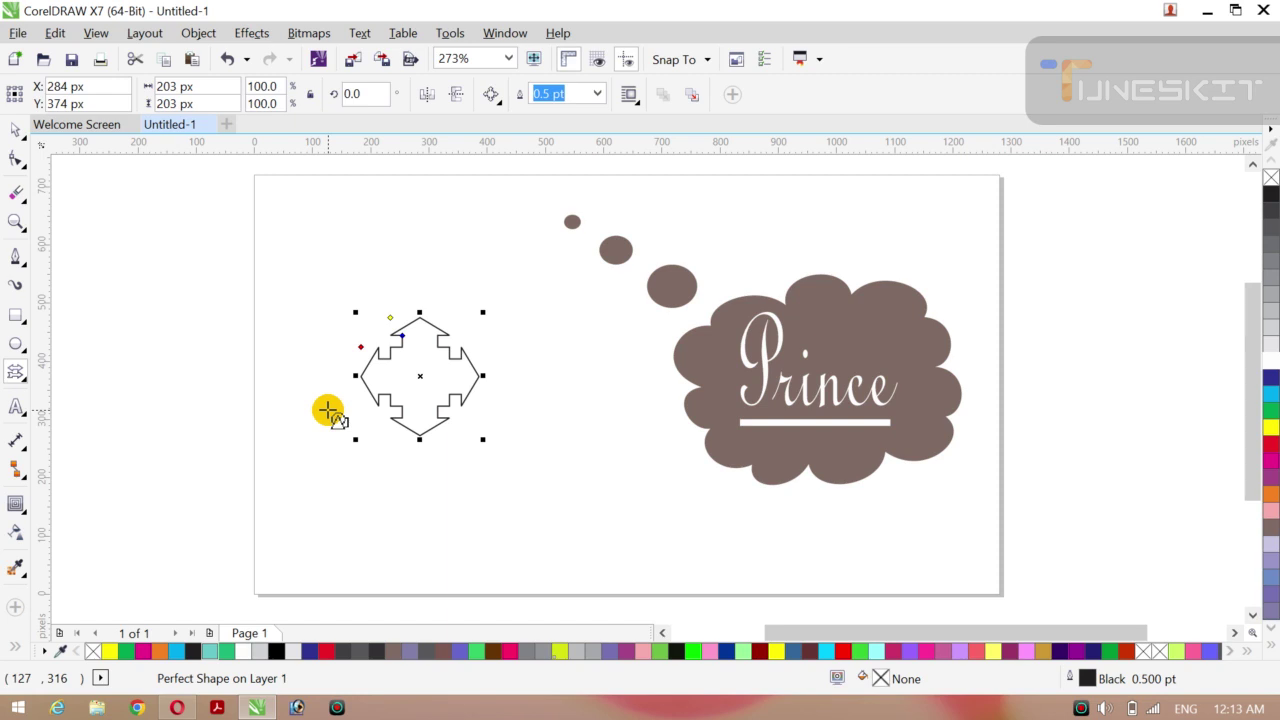
# - Draw a second, narrower four-way arrow about 123 × 206 px between the first arrow and the cloud
pyautogui.click(490, 94)
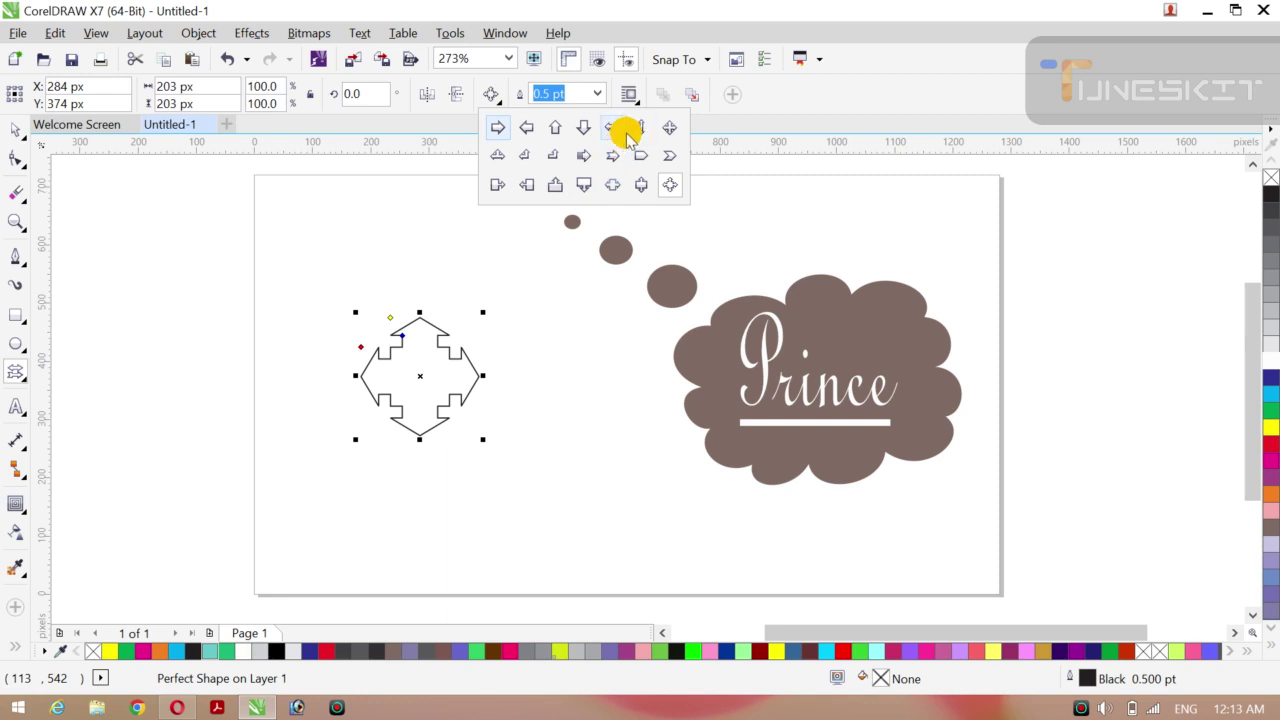
pyautogui.click(543, 360)
pyautogui.moveTo(546, 363); pyautogui.dragTo(619, 484)
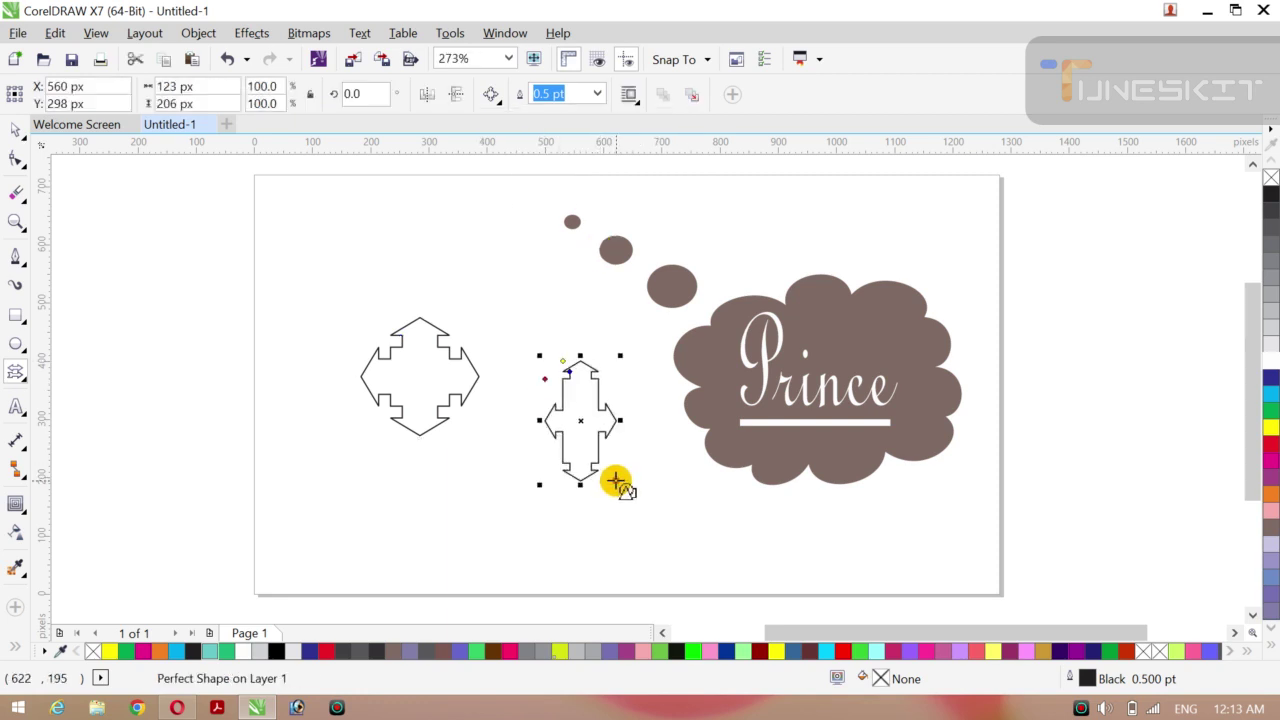
# - Delete the wider four-way arrow and move the narrower one to about X 290 px, Y 402 px
pyautogui.click(26, 138)
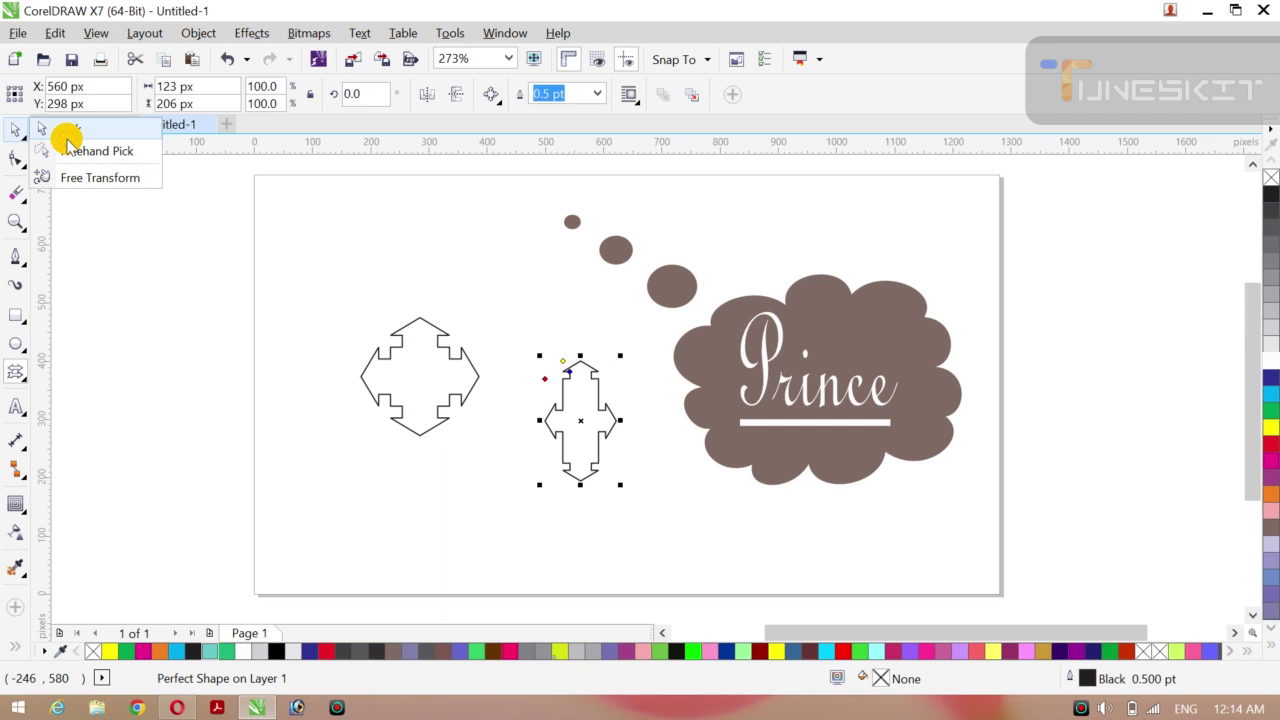
pyautogui.click(66, 140)
pyautogui.click(435, 400)
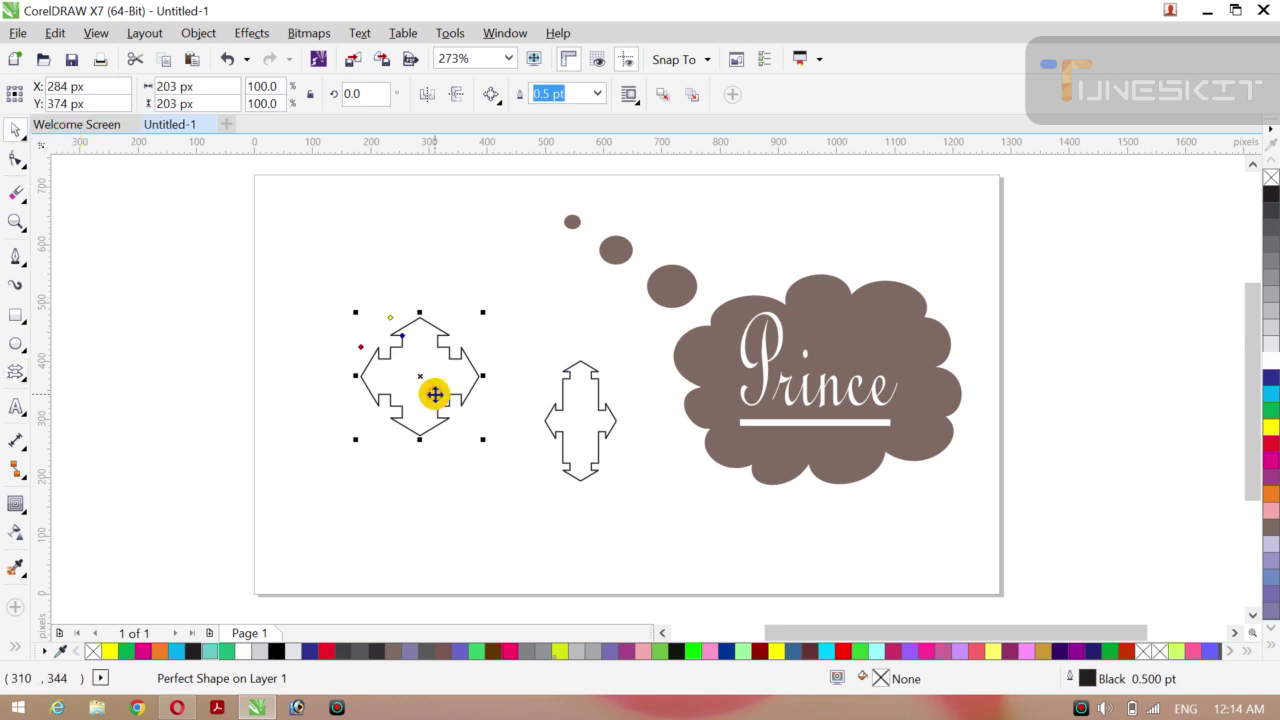
pyautogui.press('Delete')
pyautogui.click(585, 435)
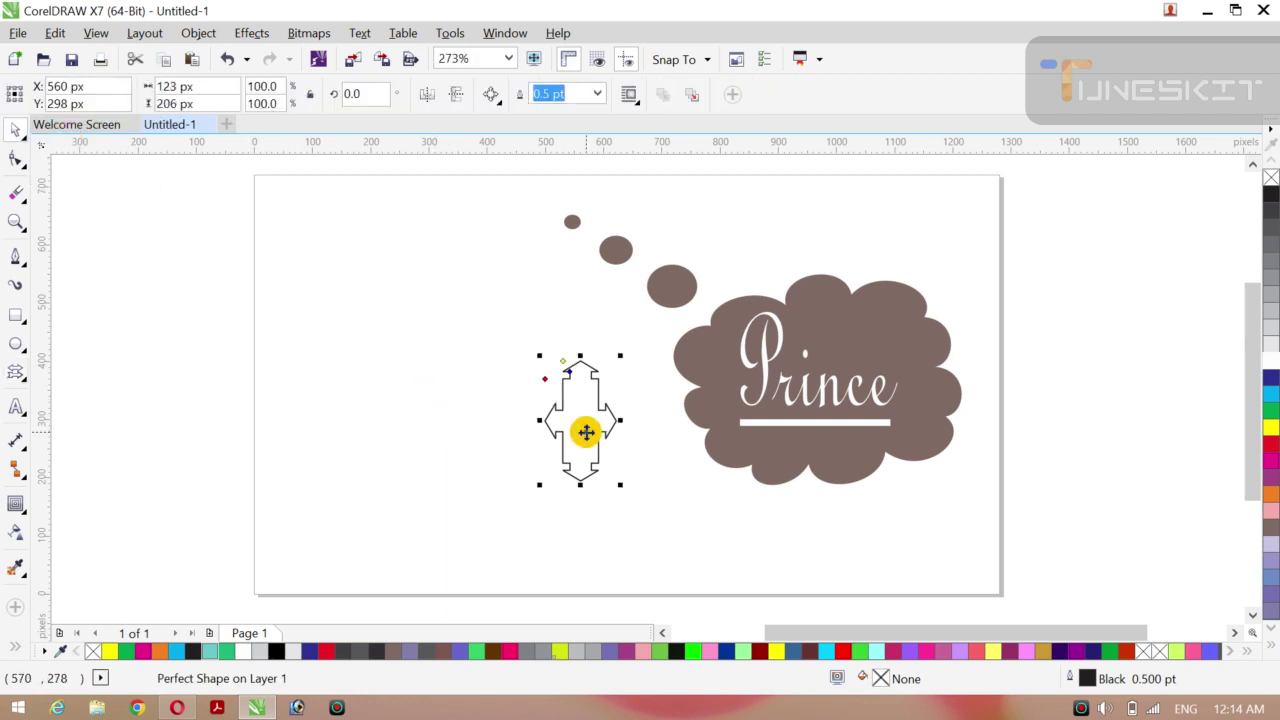
pyautogui.moveTo(579, 419); pyautogui.dragTo(423, 360)
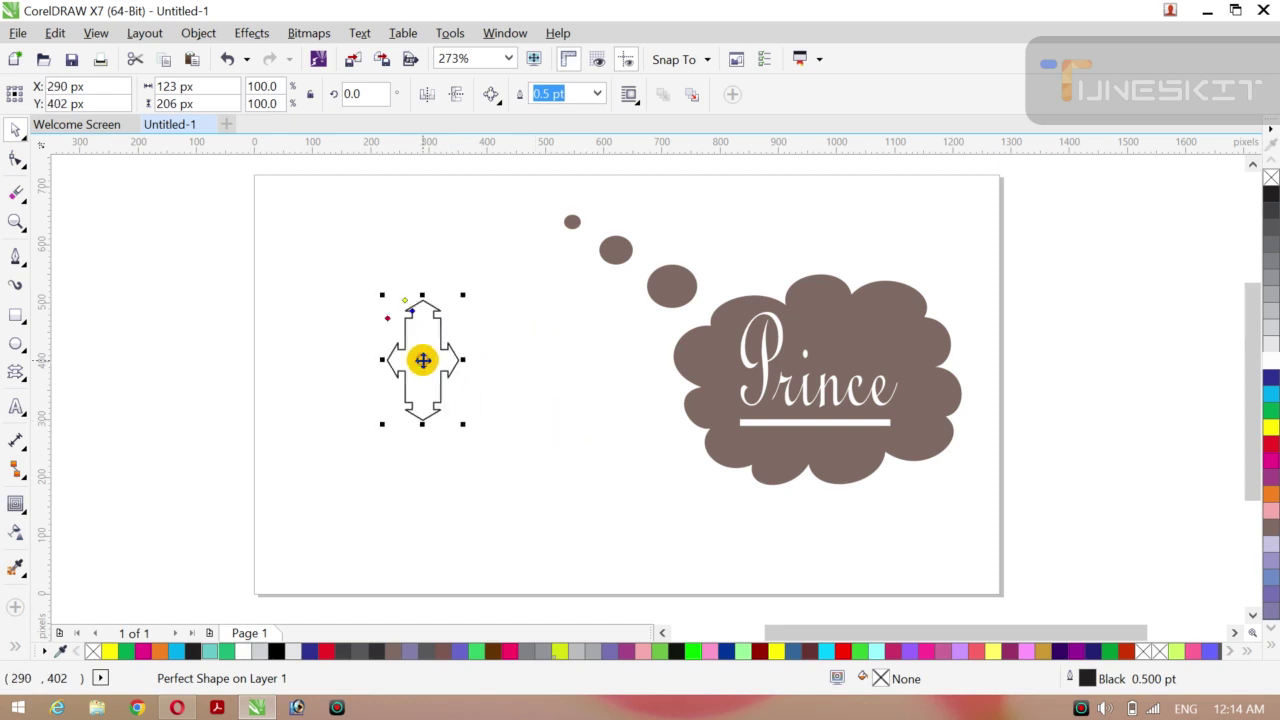
pyautogui.click(171, 371)
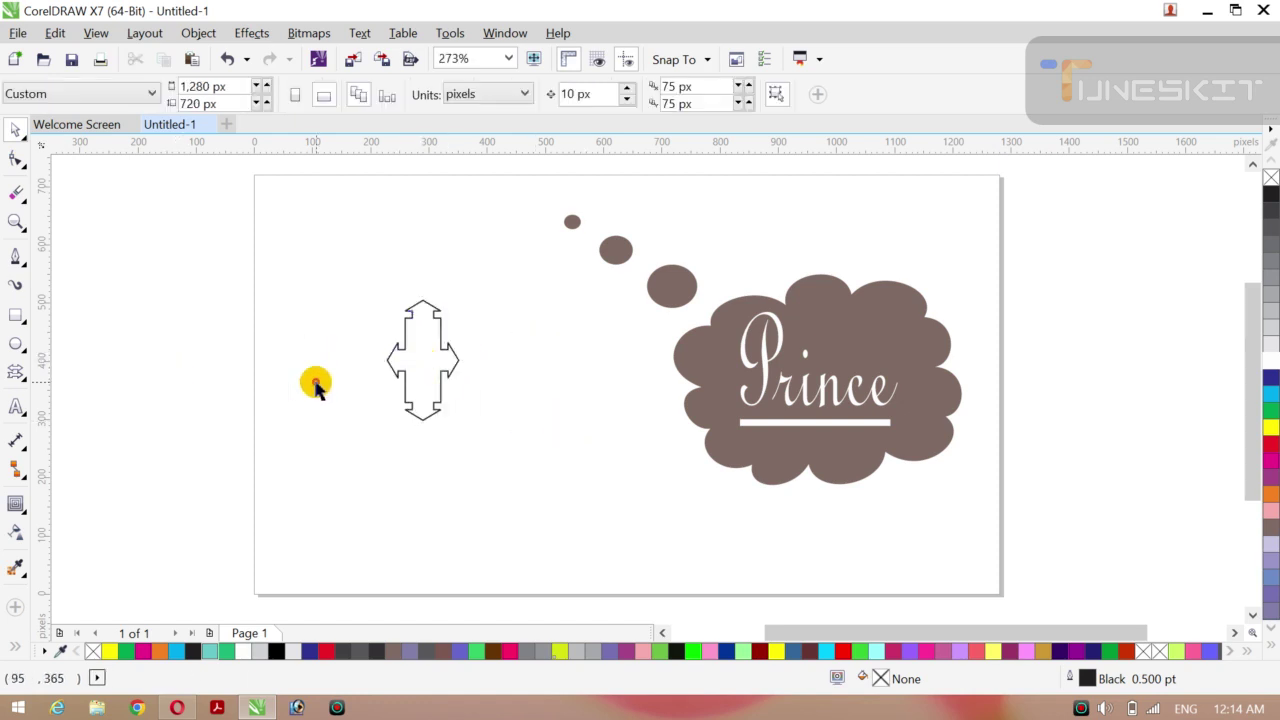
# - Enlarge the four-way arrow to about 223 × 376 px and move it to about X 322 px, Y 414 px
pyautogui.click(445, 363)
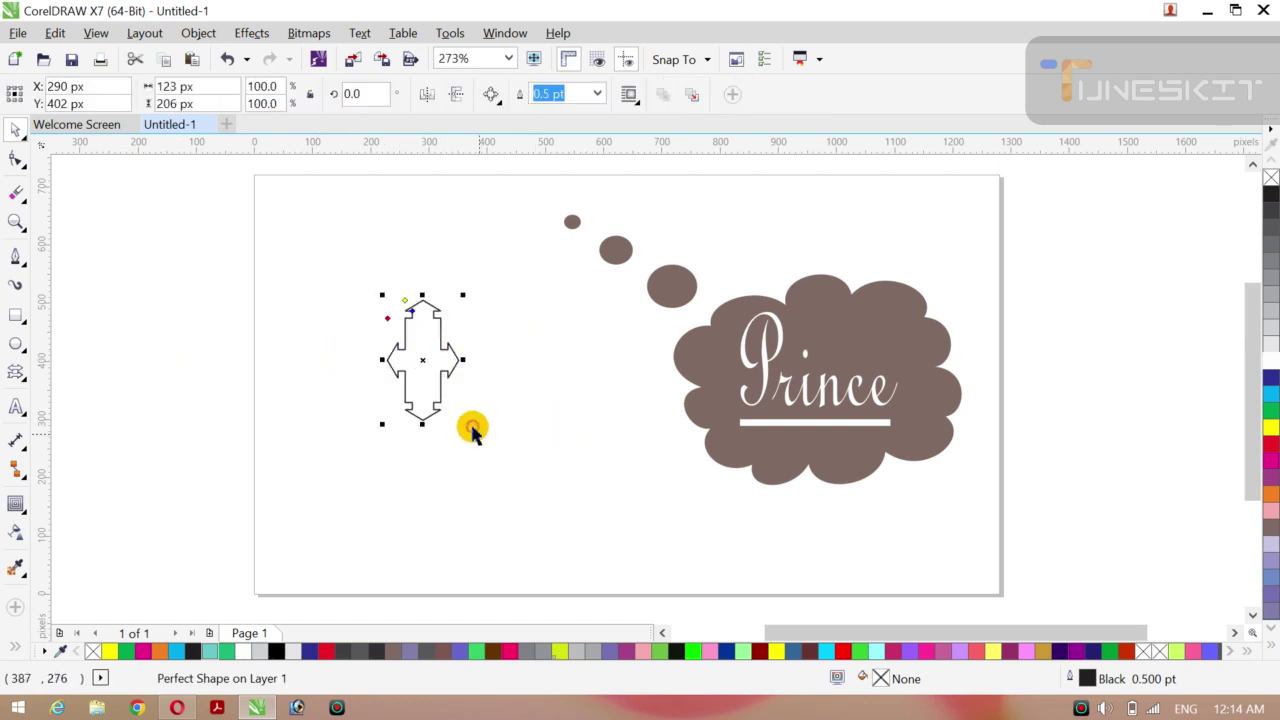
pyautogui.moveTo(461, 427); pyautogui.dragTo(522, 474)
pyautogui.moveTo(423, 362); pyautogui.dragTo(426, 382)
pyautogui.click(440, 390)
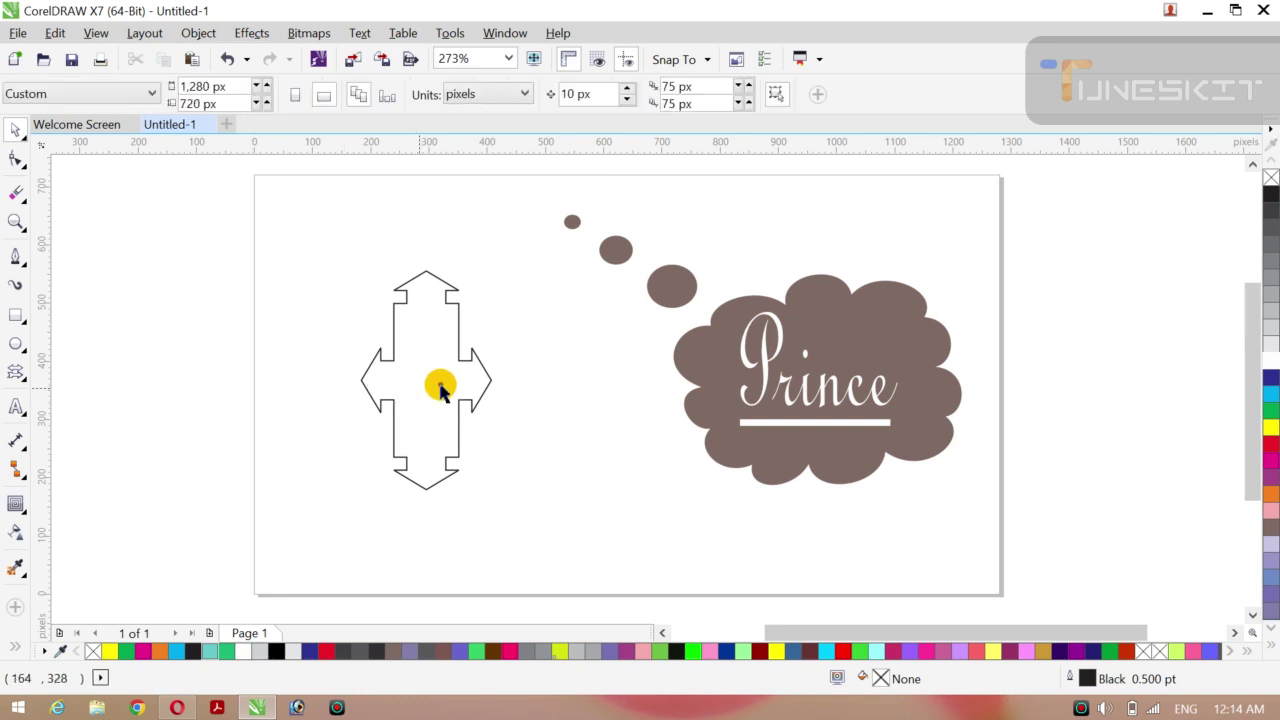
pyautogui.click(446, 387)
pyautogui.moveTo(430, 384); pyautogui.dragTo(441, 352)
# - Create a copy of the arrow rotated about 30° clockwise around a pivot below its lower tip, and repeat it into a full ring of 12
pyautogui.click(441, 352)
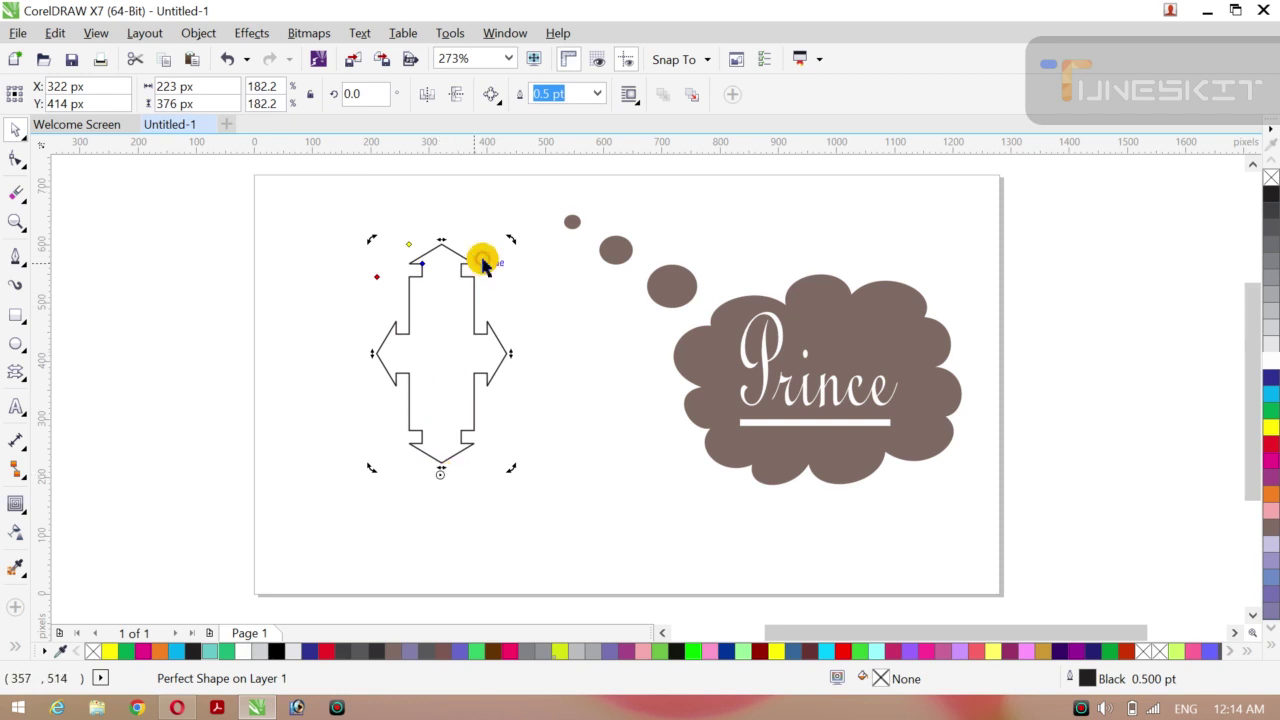
pyautogui.moveTo(511, 238); pyautogui.dragTo(607, 322)
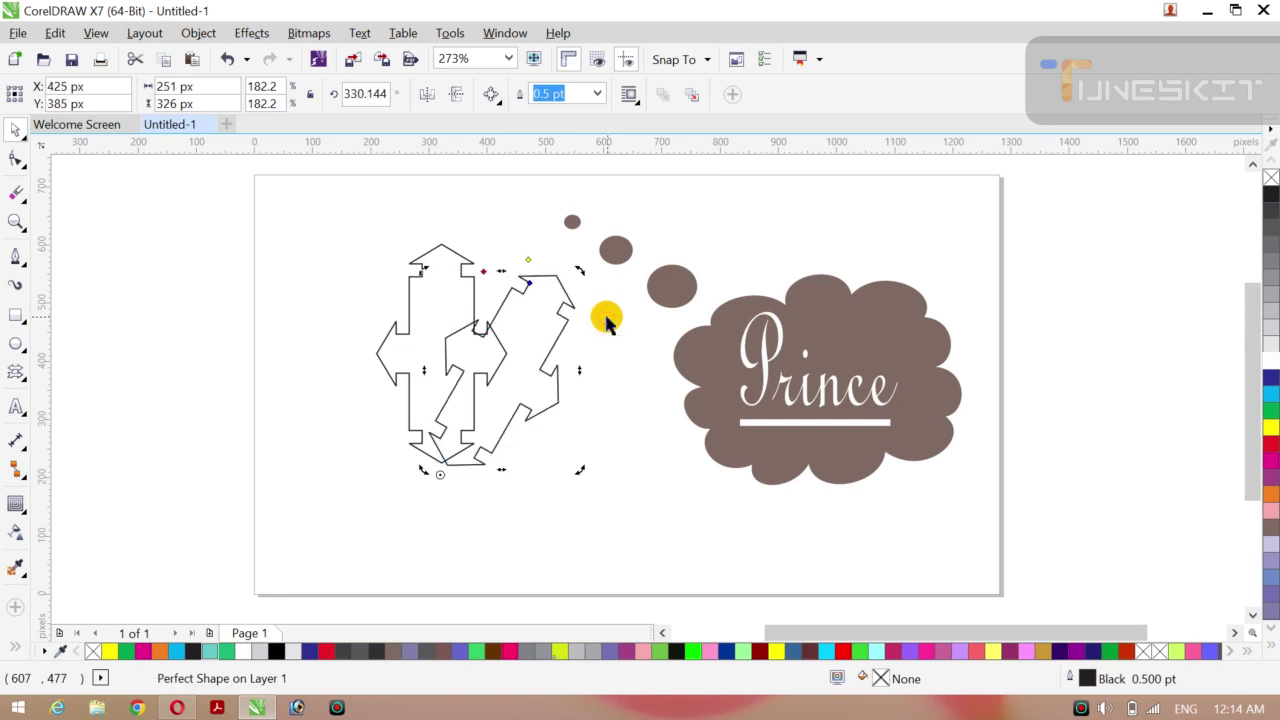
pyautogui.hotkey('ctrl', 'r')
pyautogui.hotkey('ctrl', 'r')
pyautogui.hotkey('ctrl', 'r')
pyautogui.hotkey('ctrl', 'r')
pyautogui.hotkey('ctrl', 'r')
pyautogui.hotkey('ctrl', 'r')
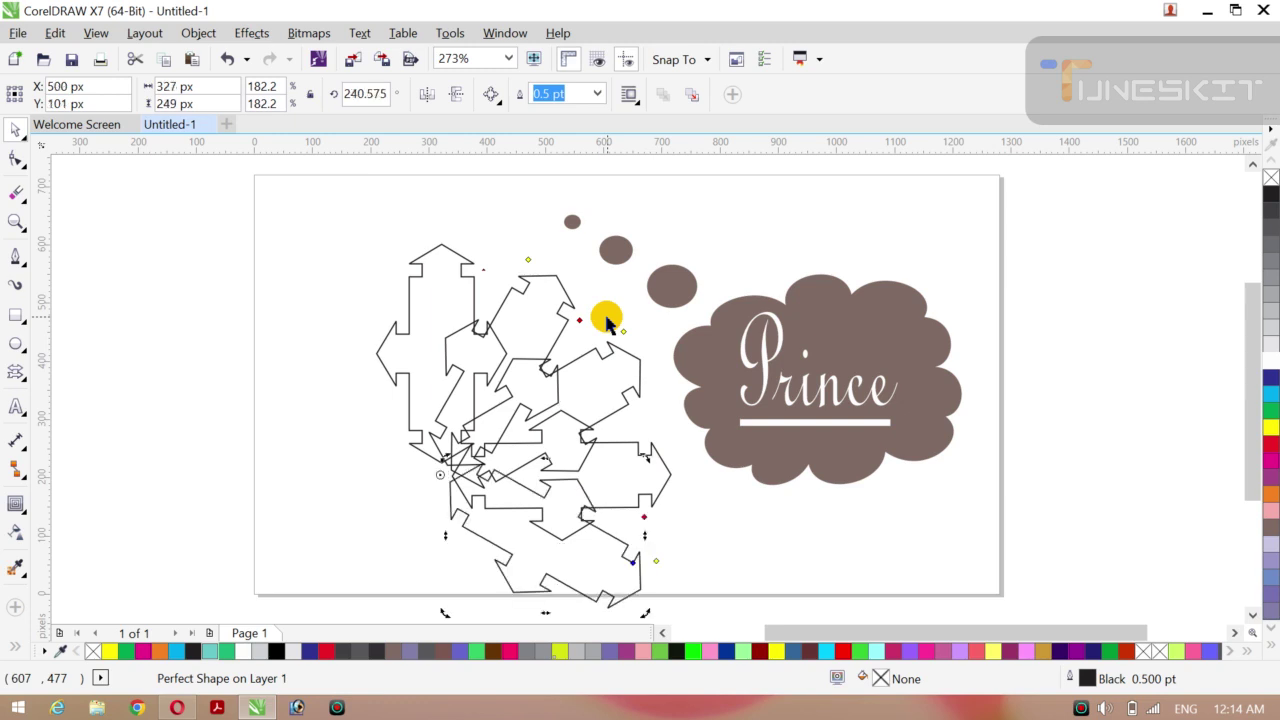
pyautogui.hotkey('ctrl', 'r')
pyautogui.hotkey('ctrl', 'r')
pyautogui.hotkey('ctrl', 'r')
pyautogui.hotkey('ctrl', 'r')
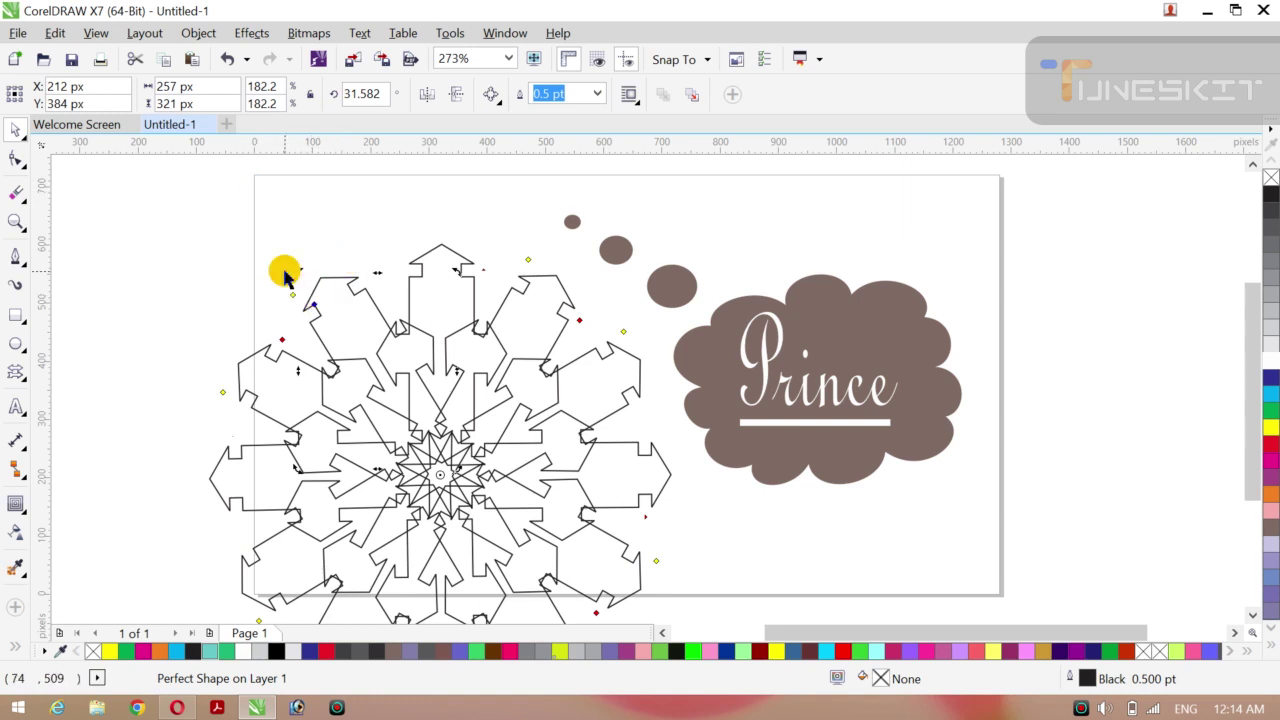
# - Select all the arrows in the ring, scale them down to about 518 × 518 px and move them to about X 290 px, Y 379 px
pyautogui.click(26, 140)
pyautogui.click(61, 134)
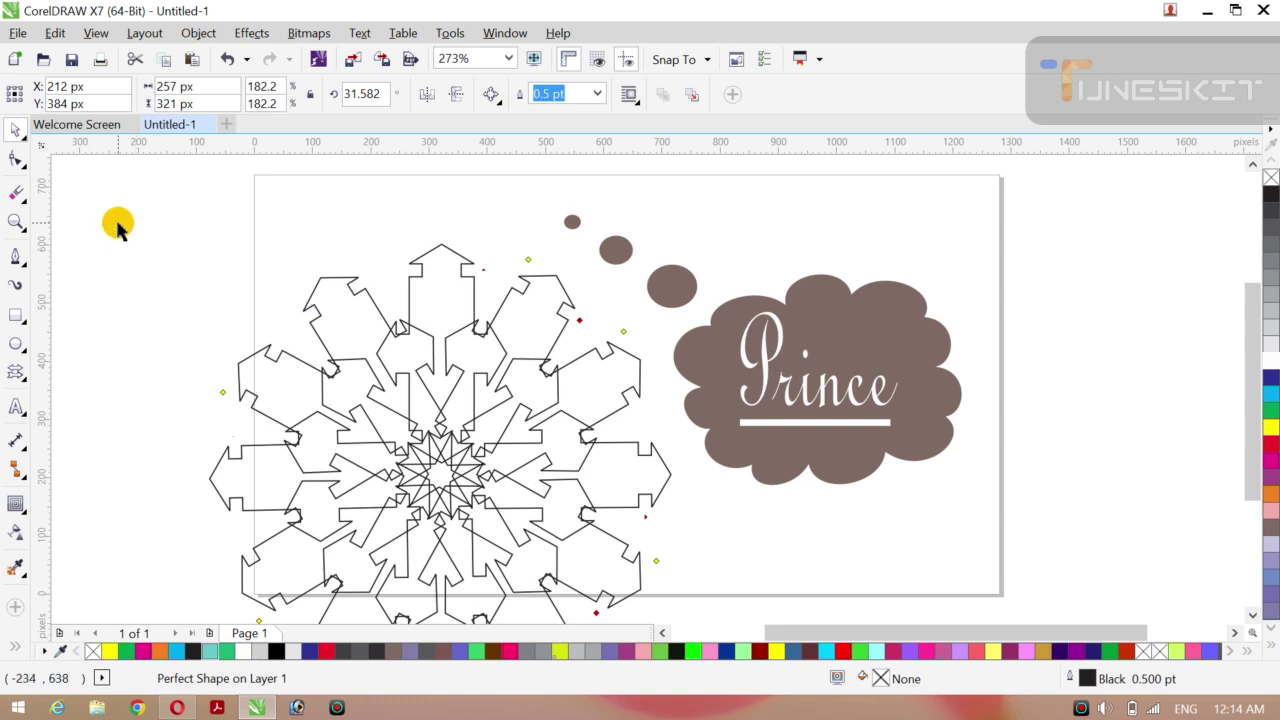
pyautogui.moveTo(118, 222); pyautogui.dragTo(686, 600)
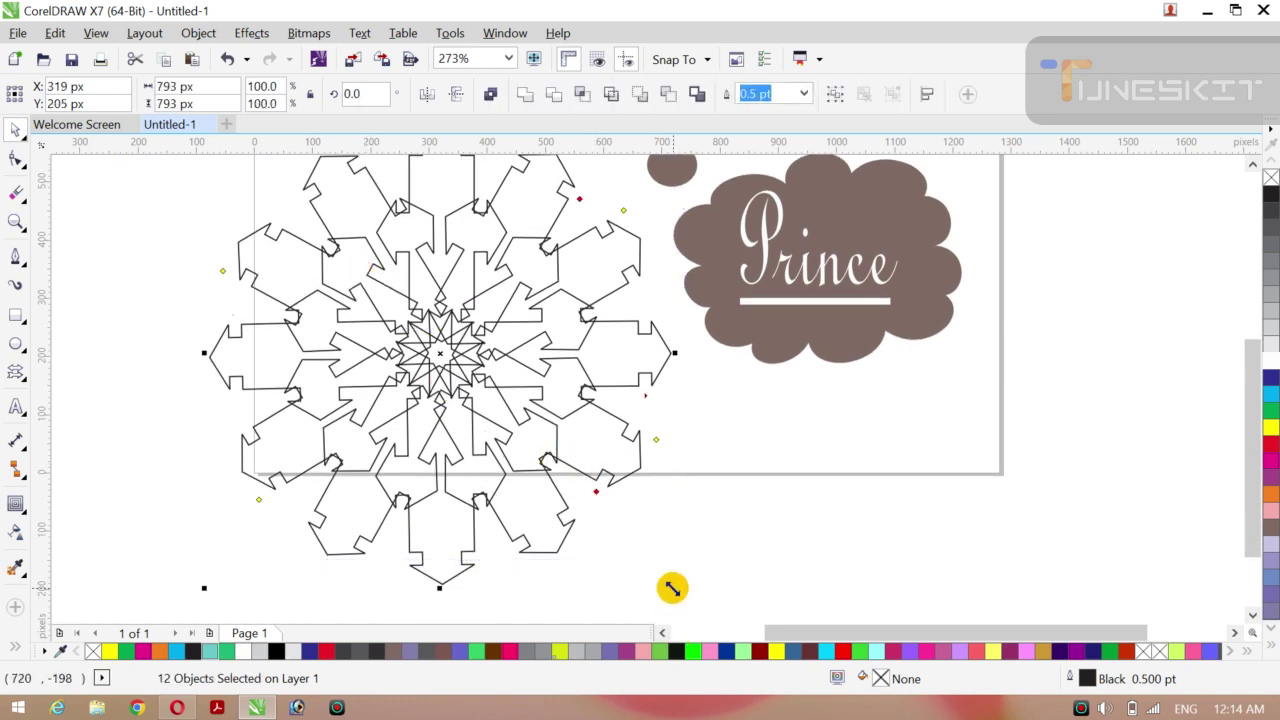
pyautogui.moveTo(672, 588); pyautogui.dragTo(591, 533)
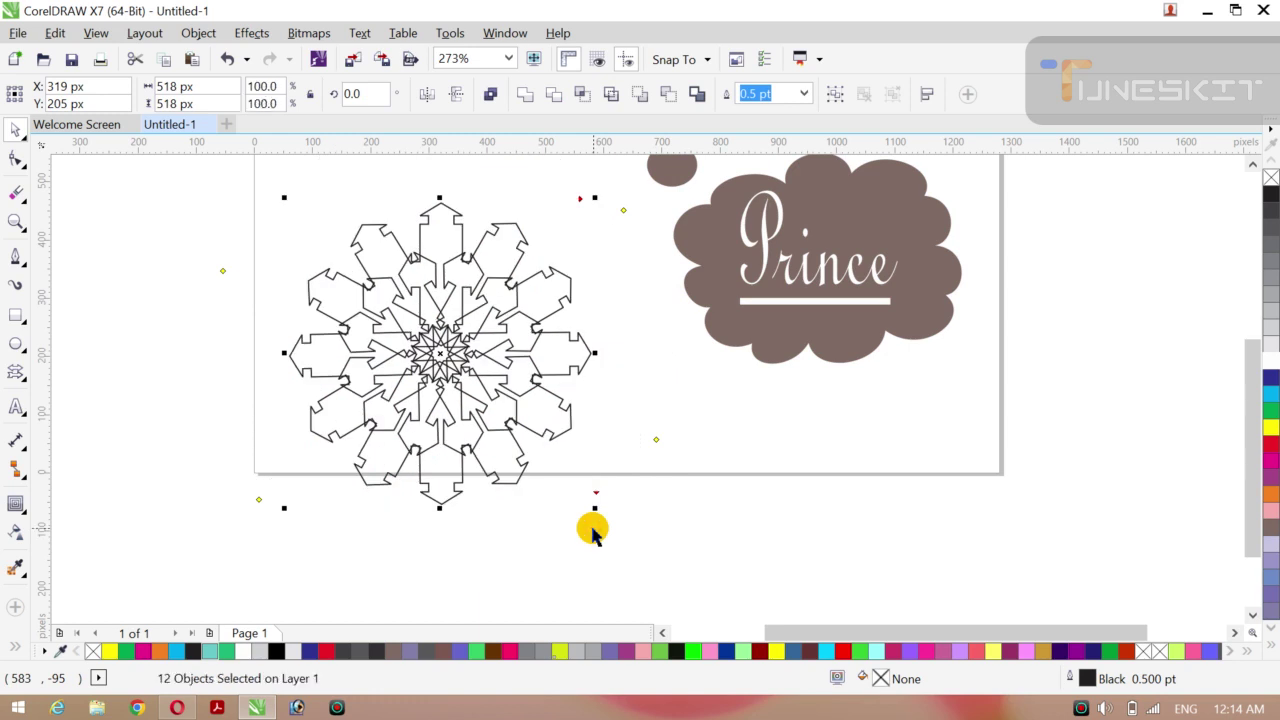
pyautogui.scroll(3, 591, 533)
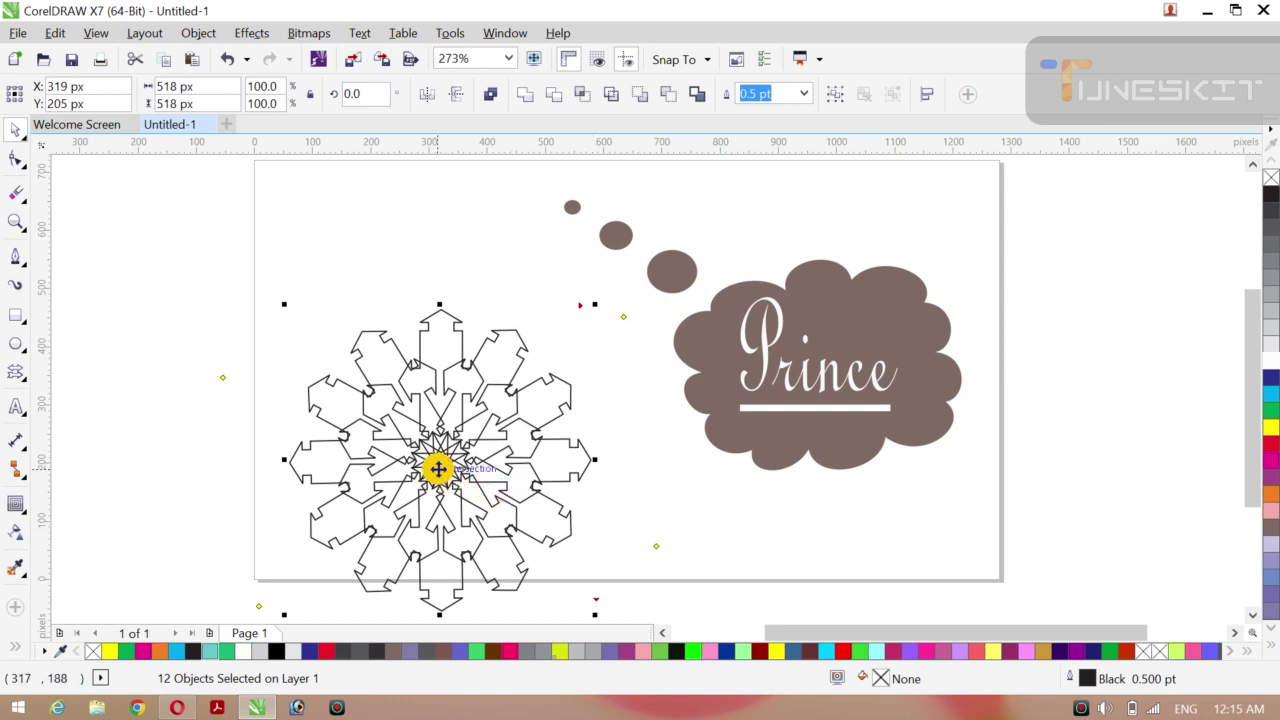
pyautogui.moveTo(434, 466); pyautogui.dragTo(423, 371)
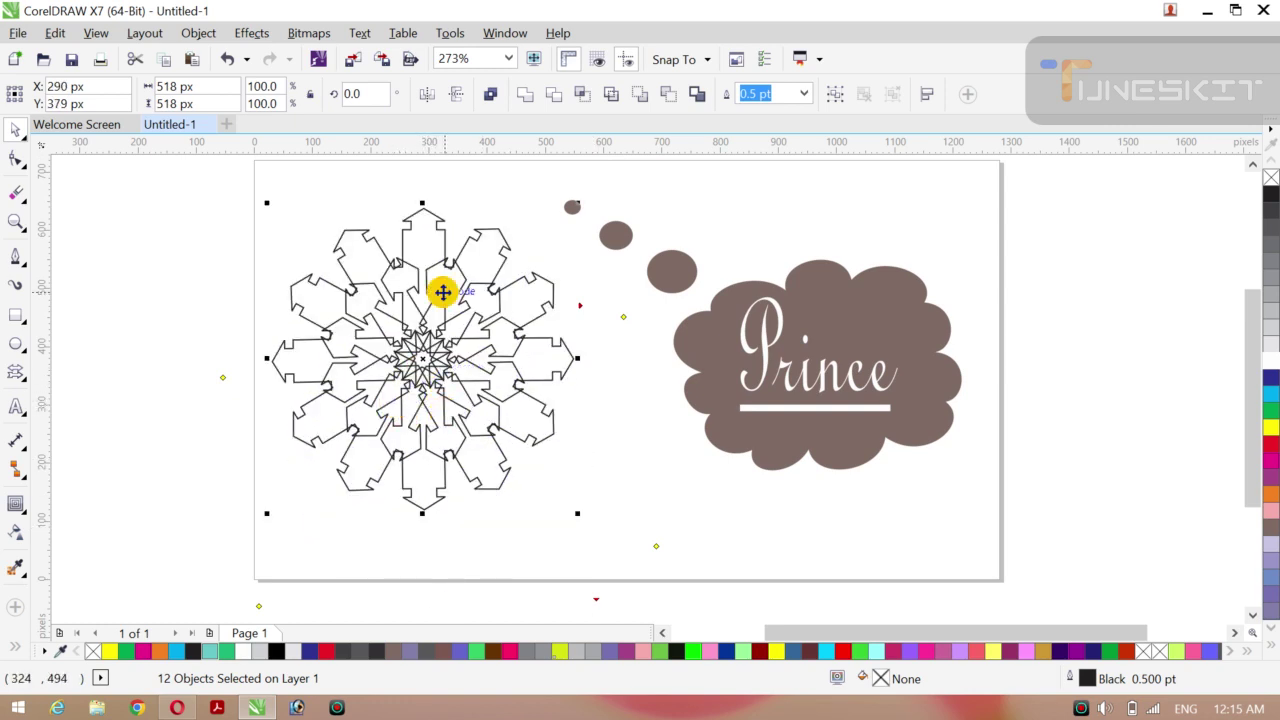
# - Weld the ring of arrows into one shape, try a green fill on it and settle on blue (C:100 M:100 Y:0 K:0)
pyautogui.click(525, 95)
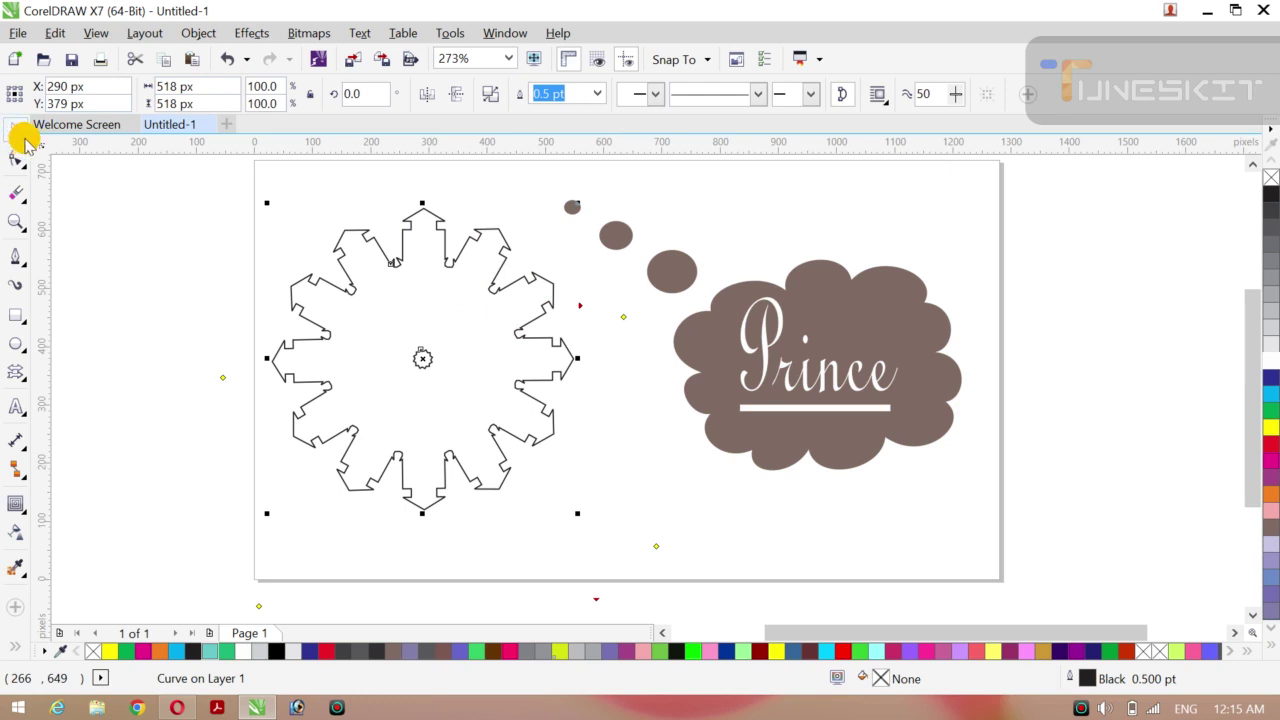
pyautogui.click(178, 237)
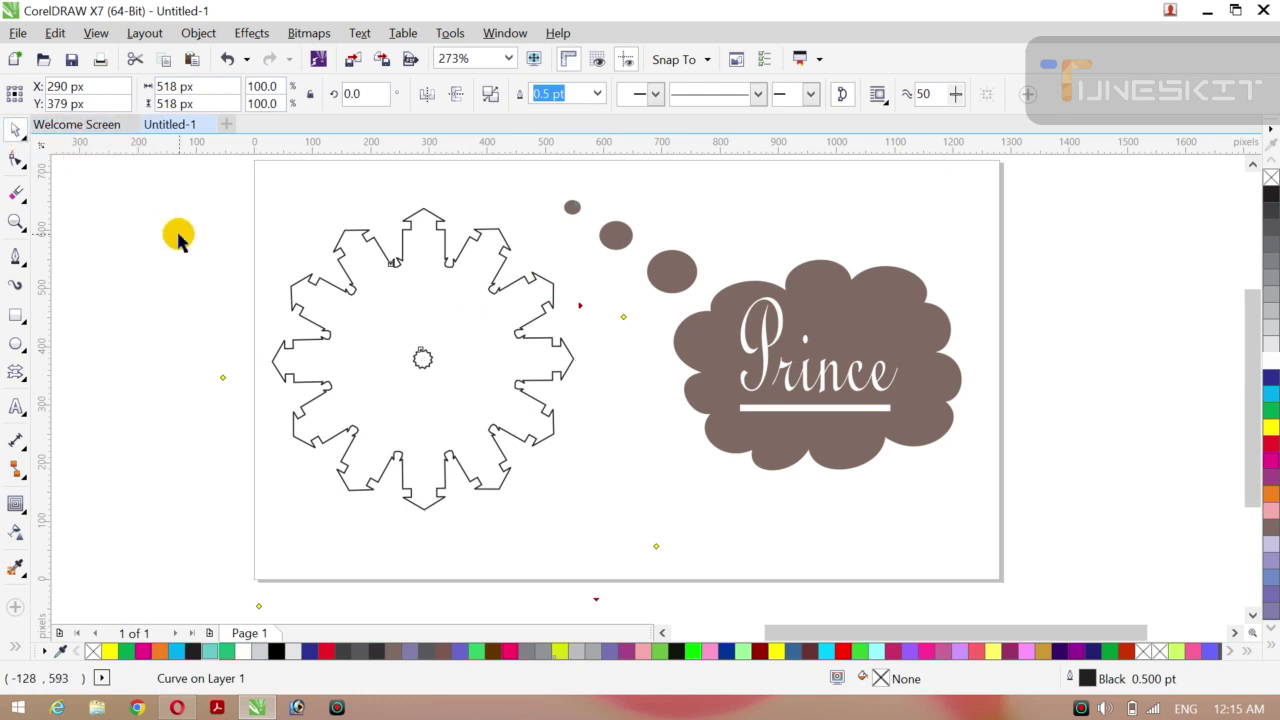
pyautogui.click(536, 442)
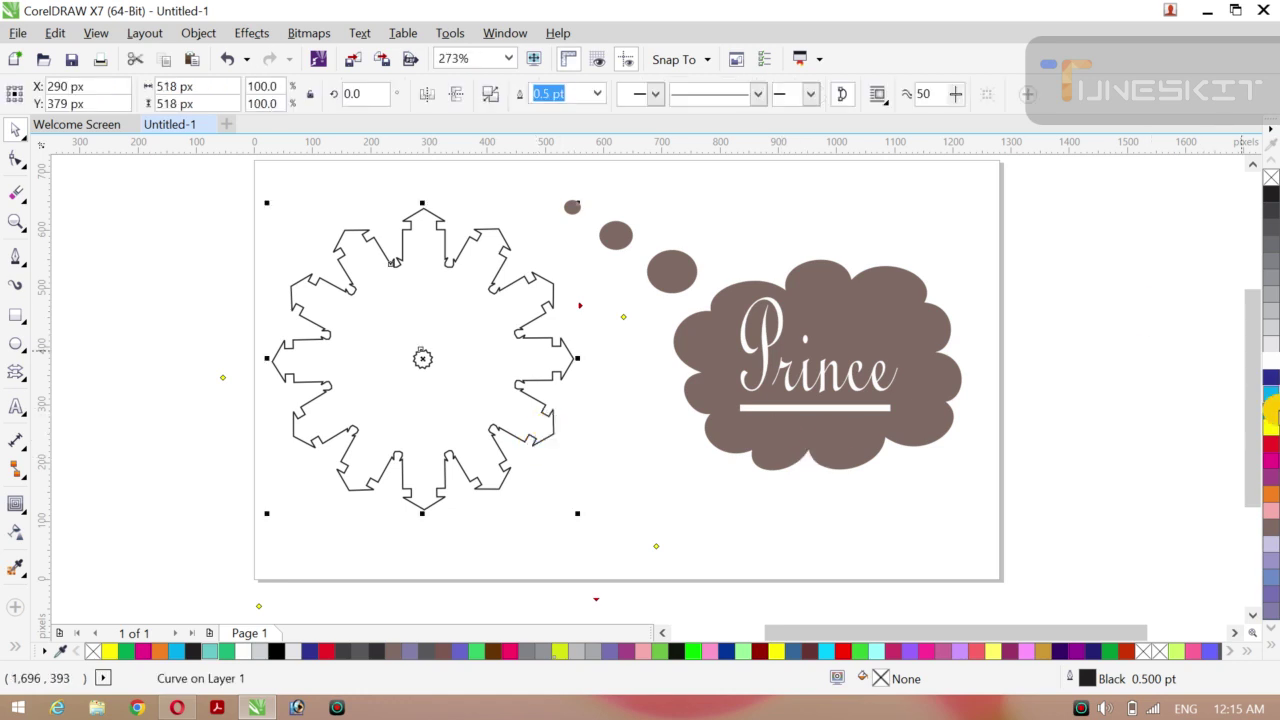
pyautogui.click(1270, 409)
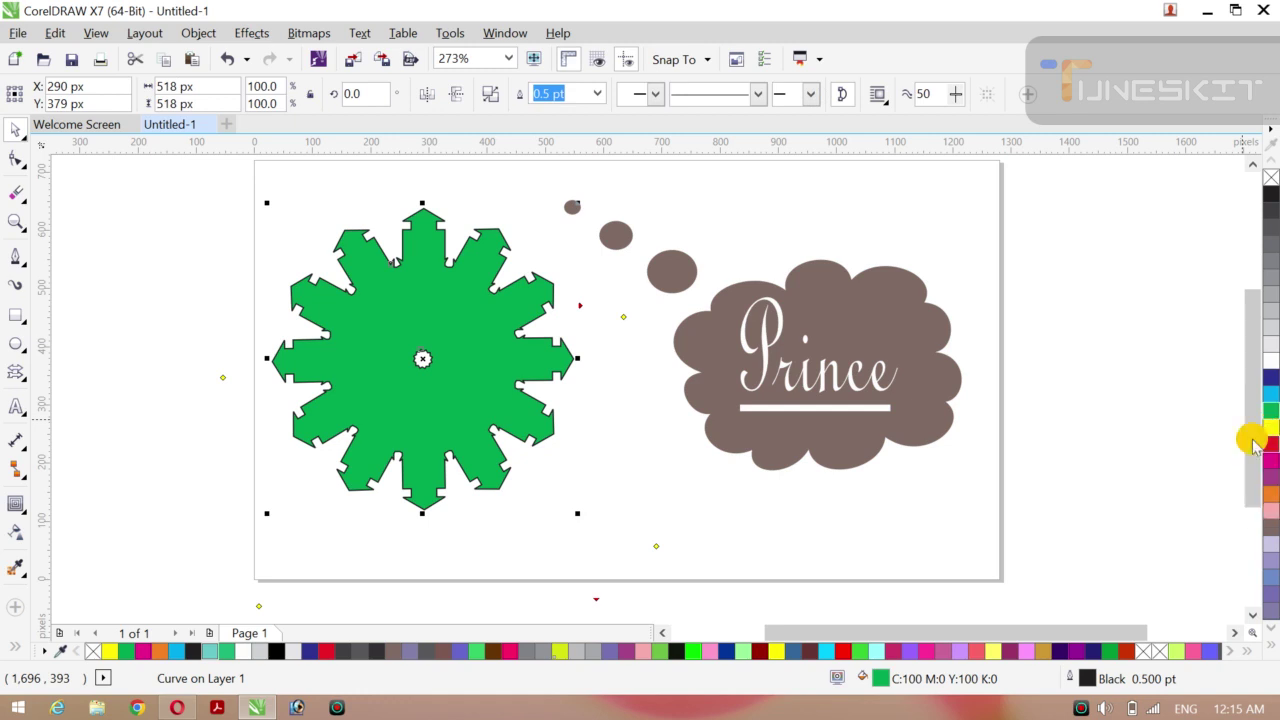
pyautogui.click(1270, 377)
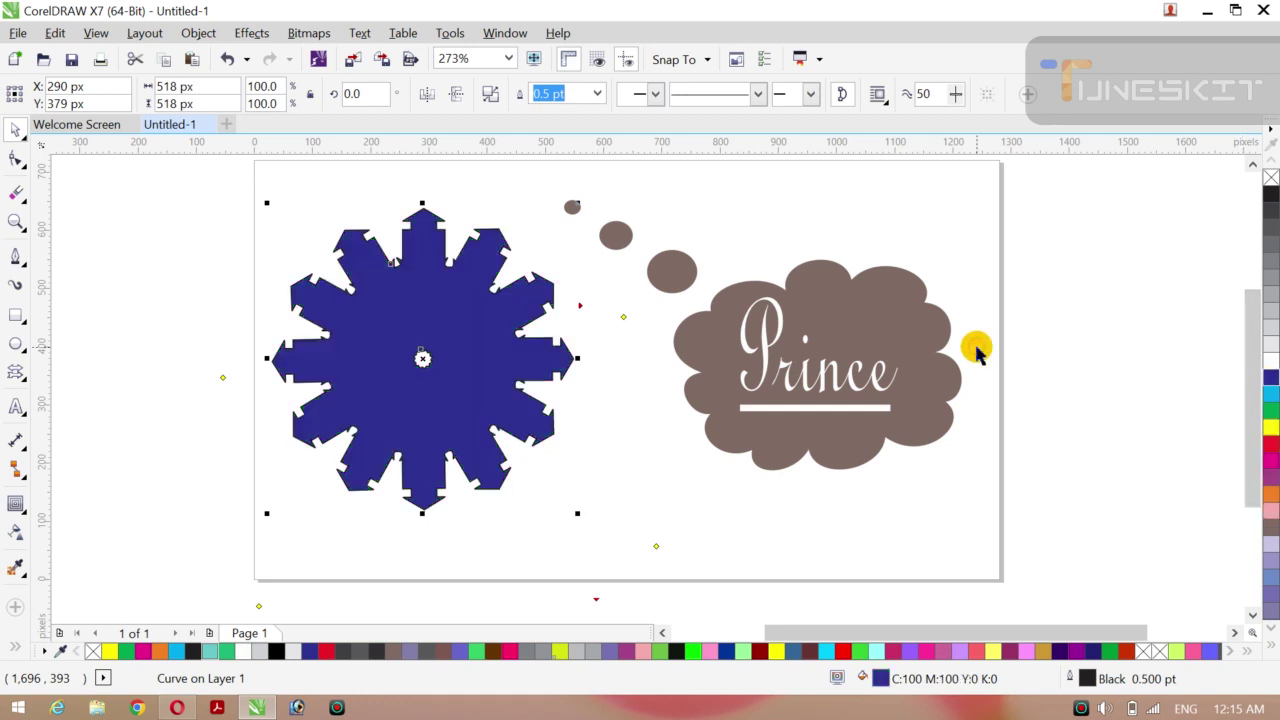
# - Create a centred copy of the blue ornament scaled to about 396 × 396 px and repeat the shrinking copies down to about 178 × 178 px
pyautogui.click(109, 289)
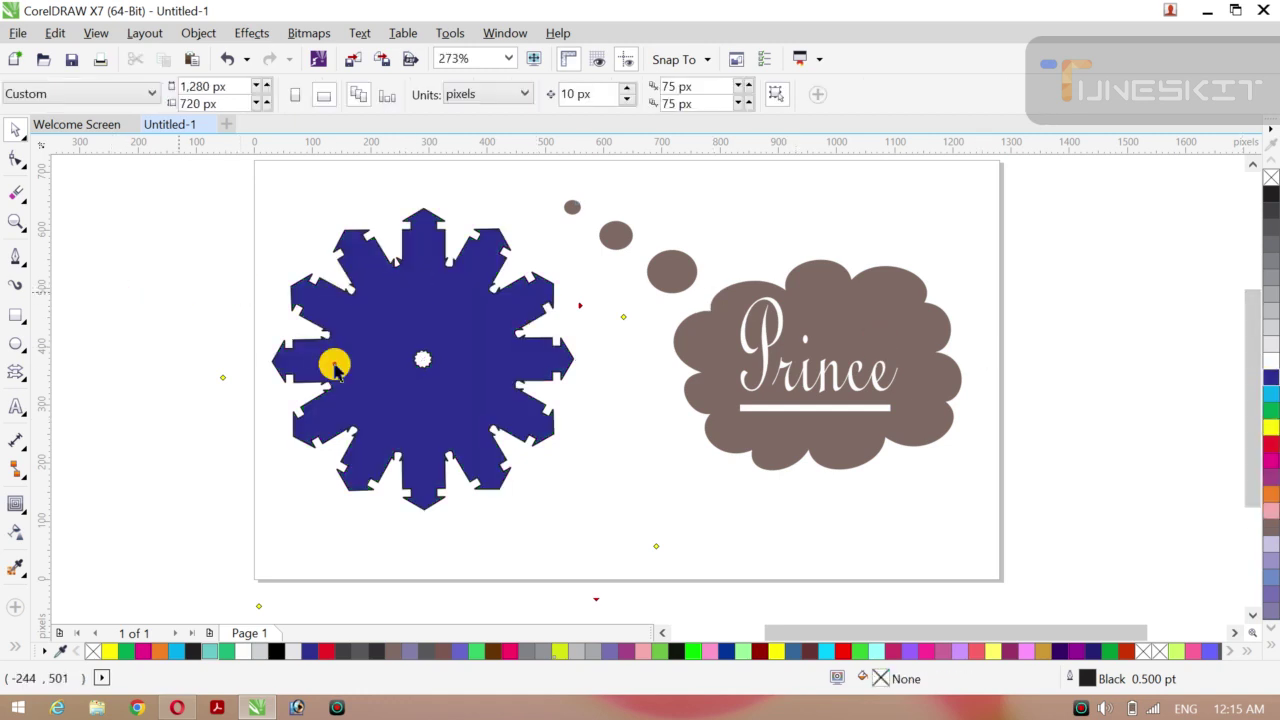
pyautogui.click(465, 390)
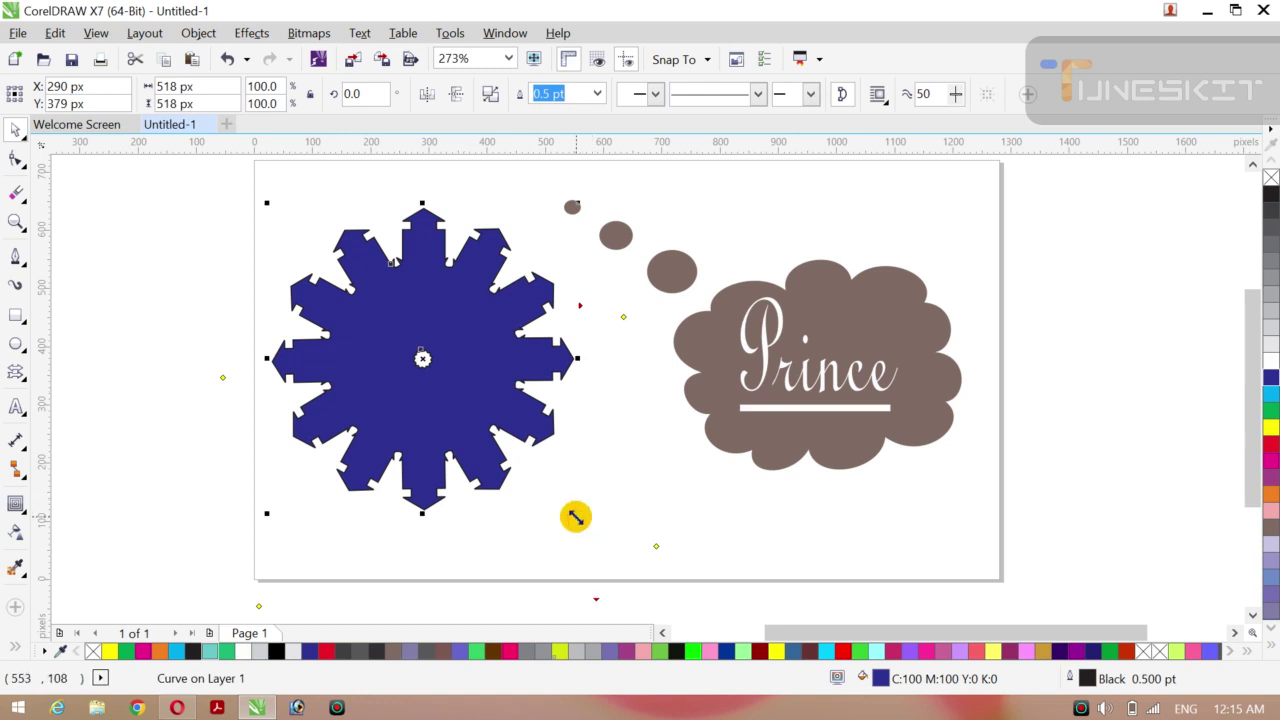
pyautogui.moveTo(575, 516); pyautogui.dragTo(540, 506)
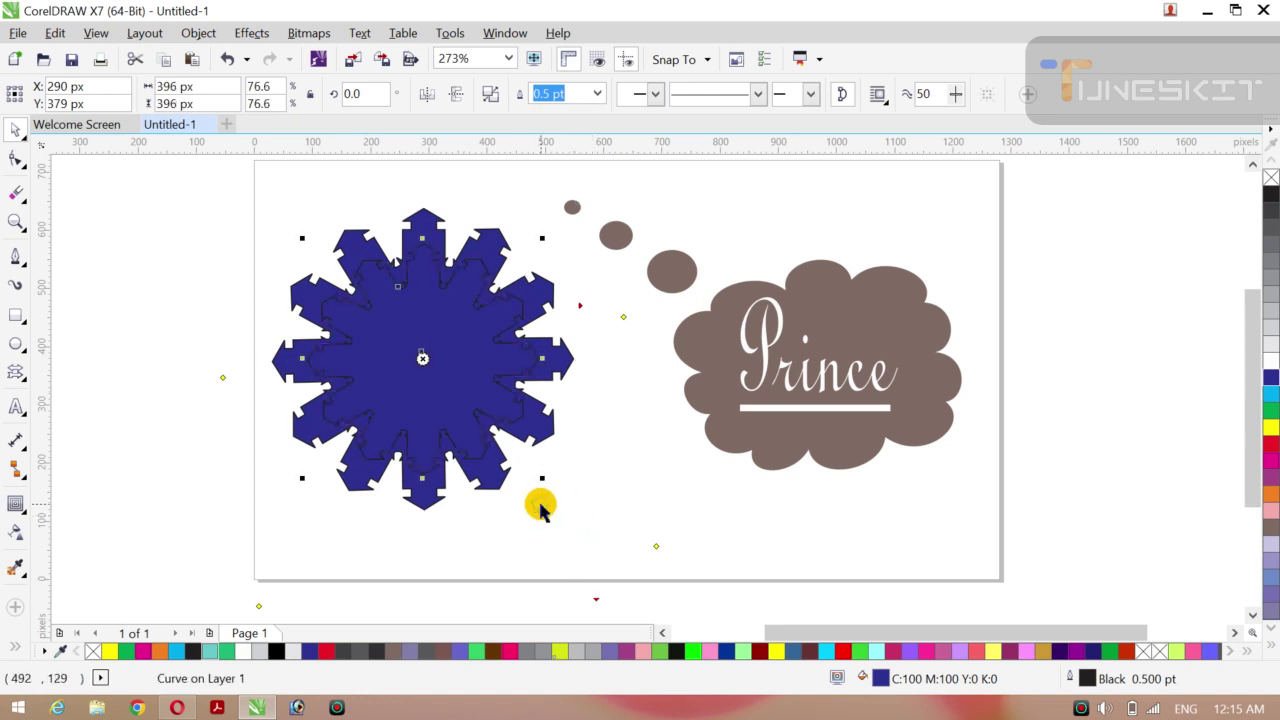
pyautogui.hotkey('ctrl', 'r')
pyautogui.hotkey('ctrl', 'r')
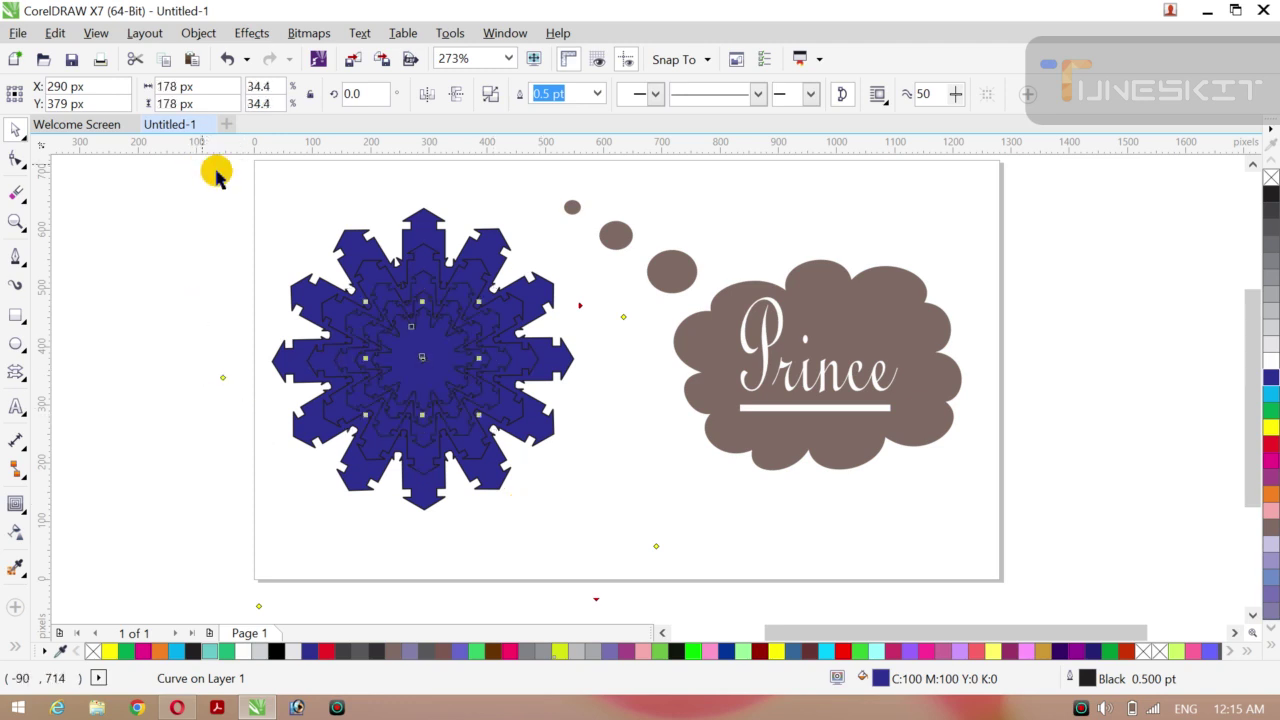
# - Select all five concentric ornament shapes and combine them into a single curve
pyautogui.moveTo(195, 181); pyautogui.dragTo(611, 542)
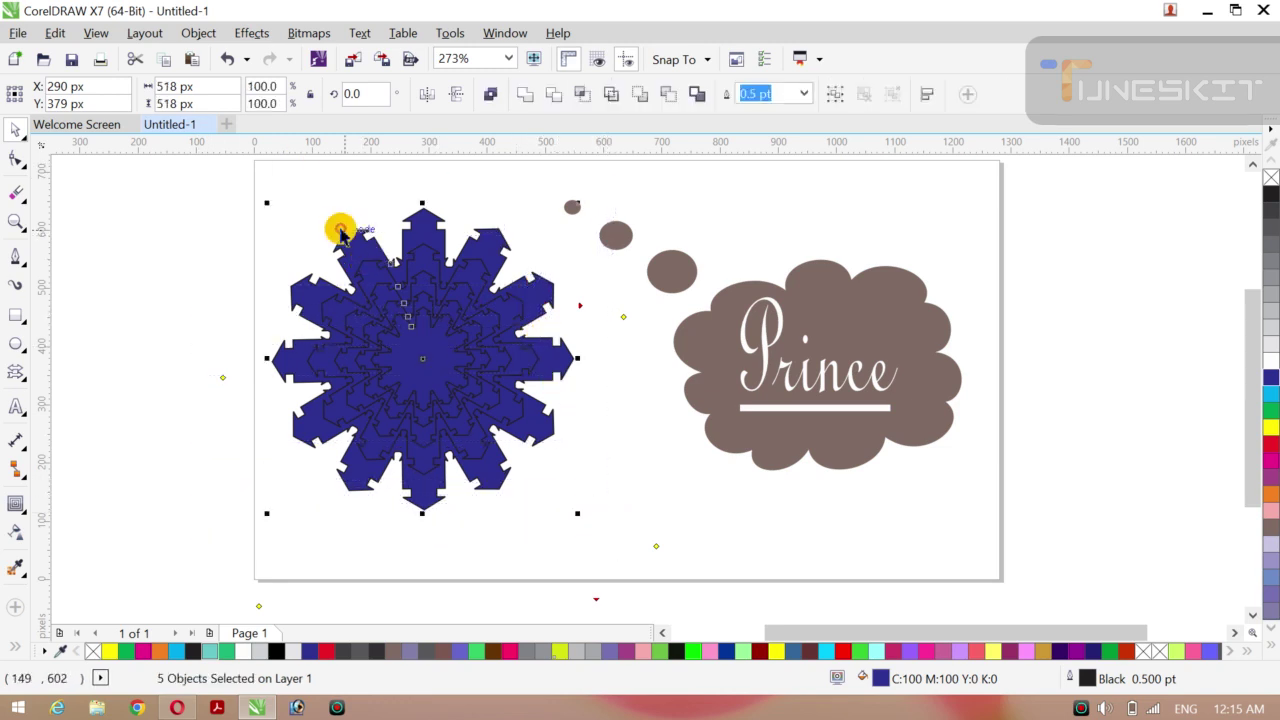
pyautogui.click(200, 33)
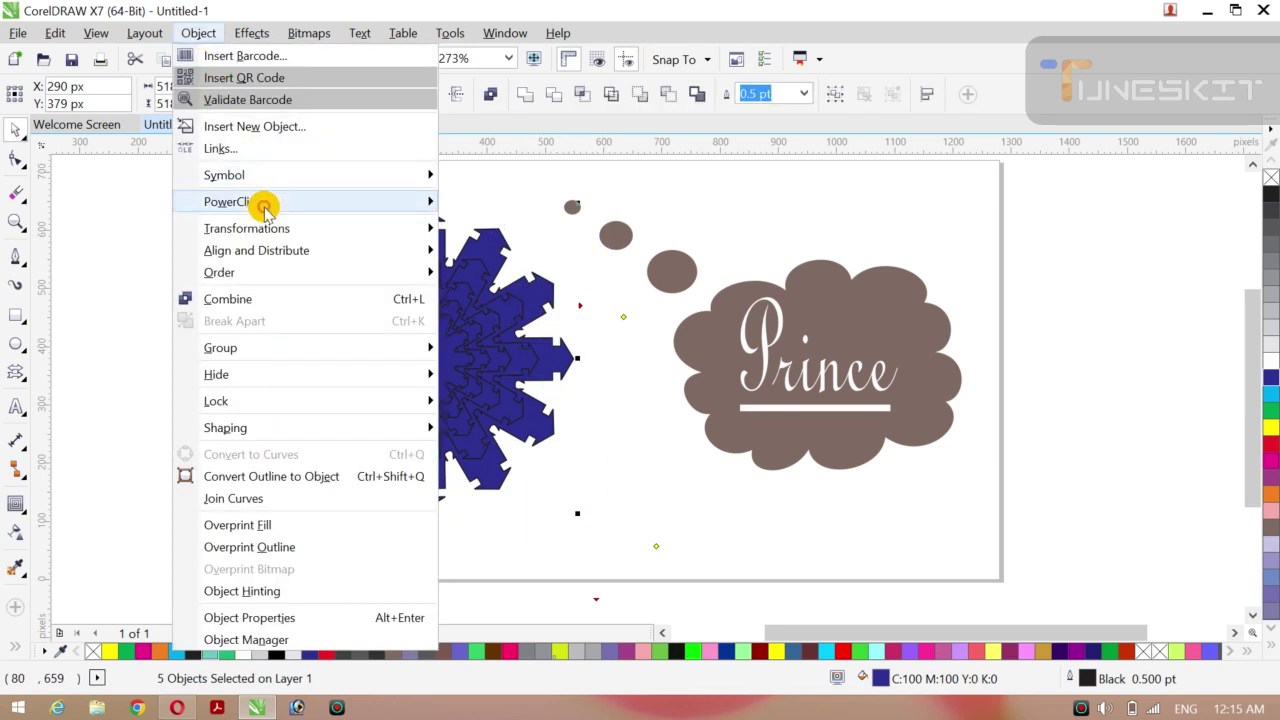
pyautogui.click(276, 303)
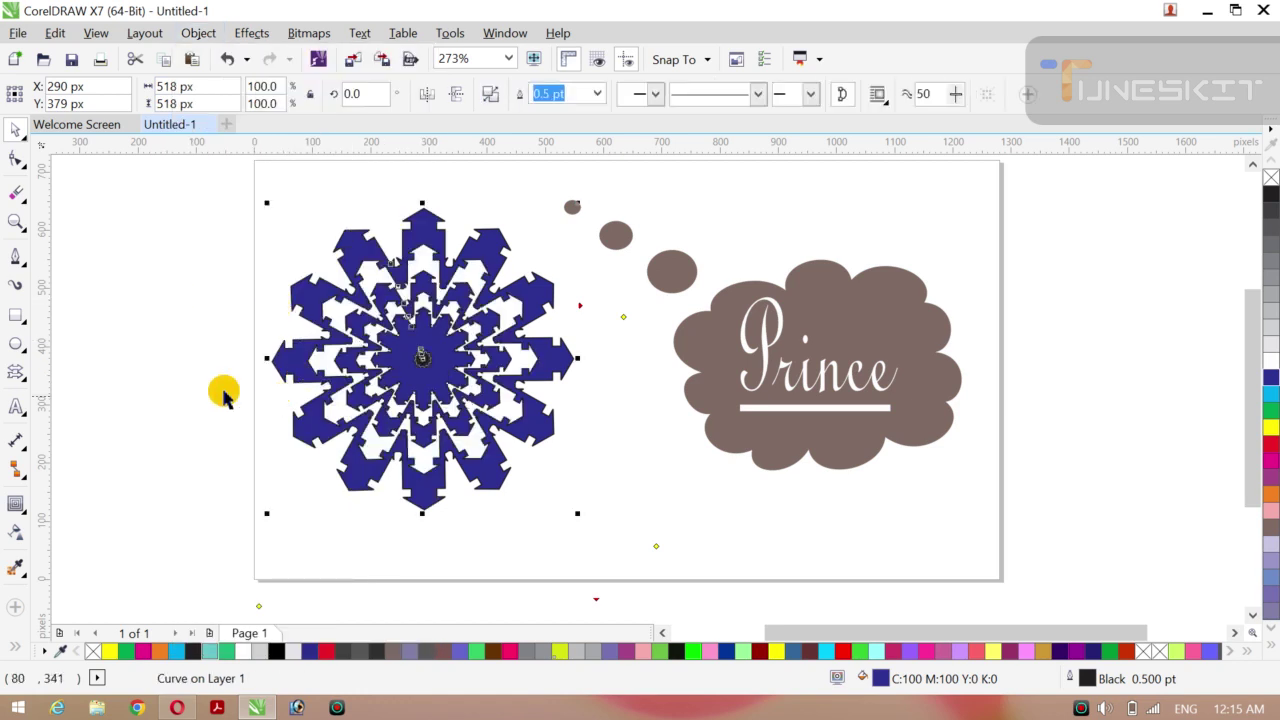
pyautogui.click(197, 385)
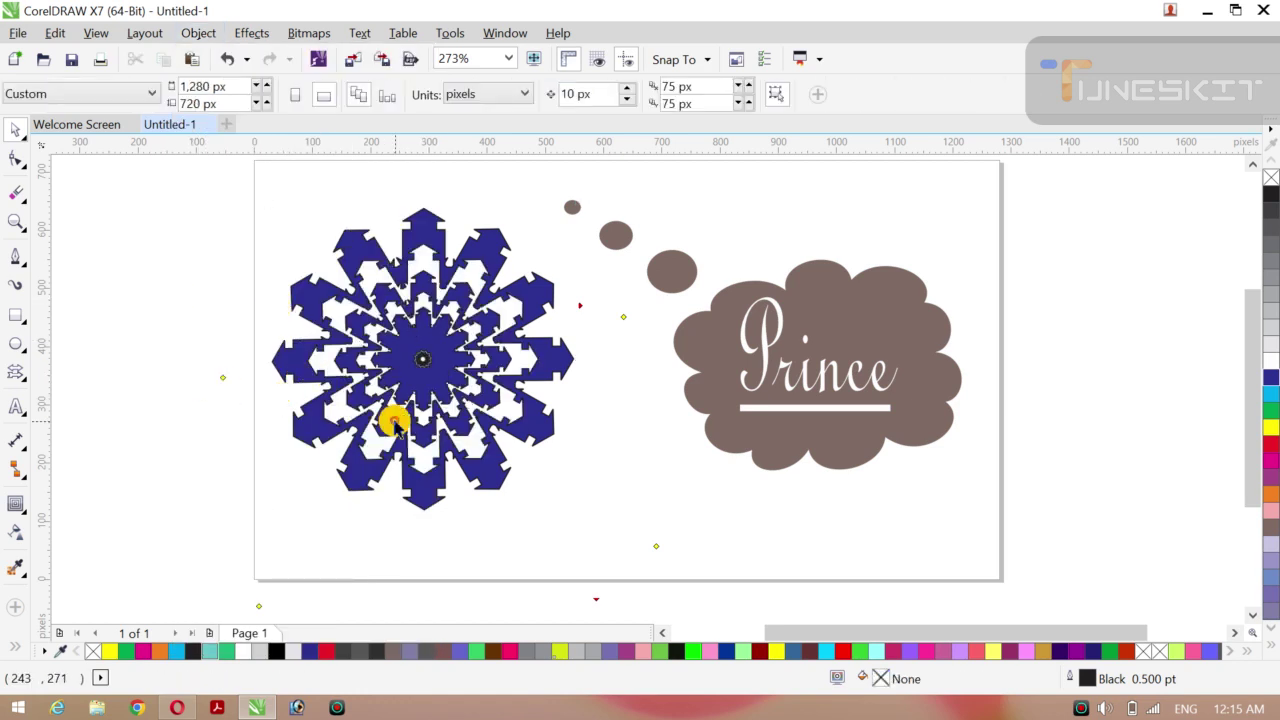
# - Try a cyan fill and a black fill on the combined ornament
pyautogui.click(490, 420)
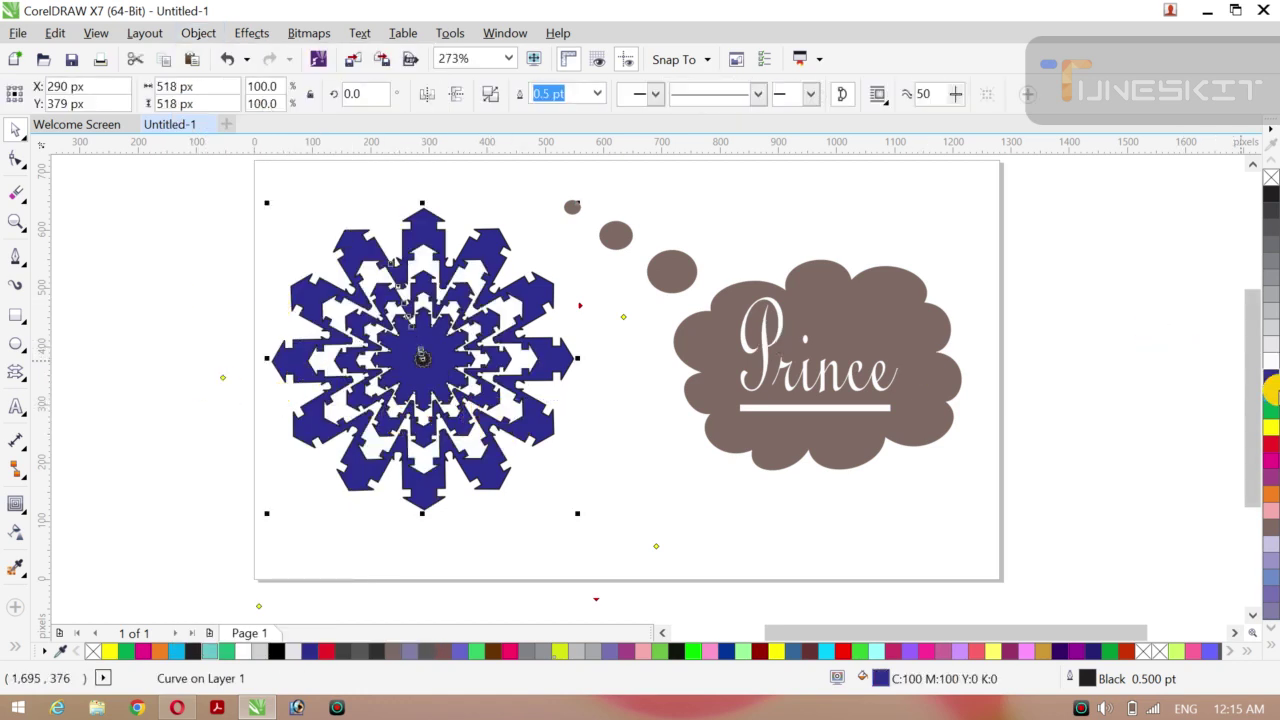
pyautogui.click(1270, 390)
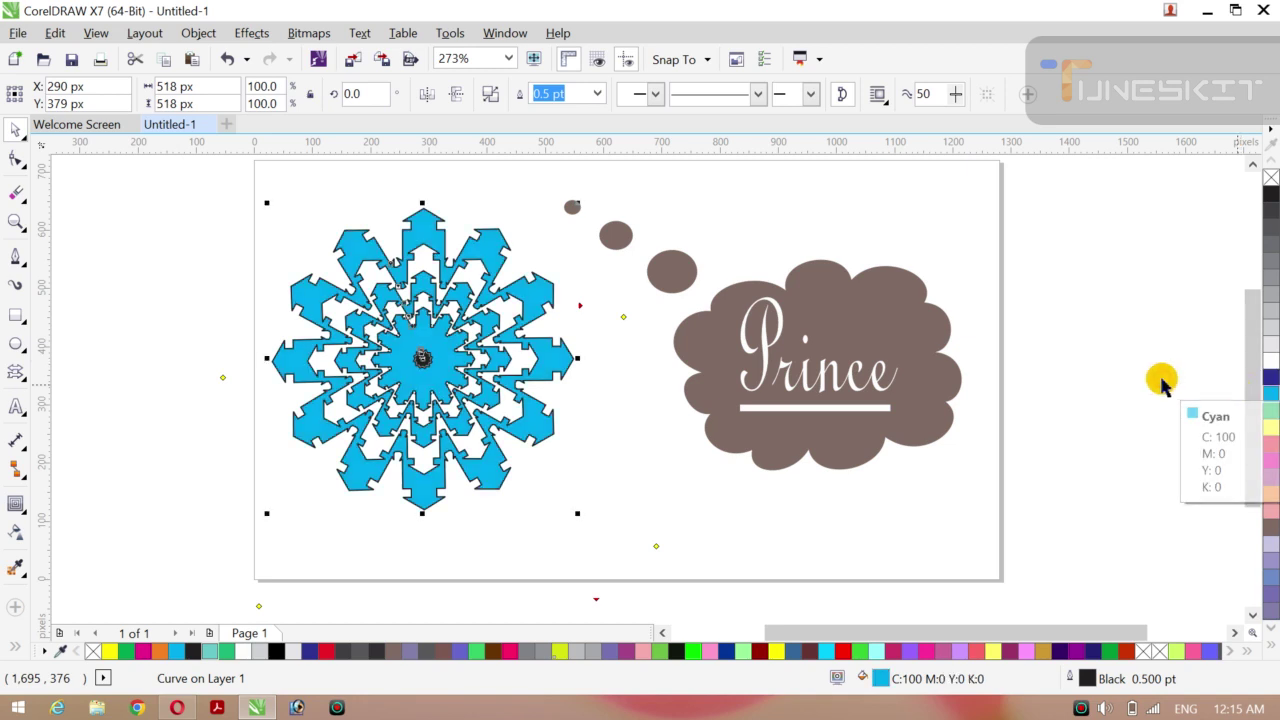
pyautogui.click(1270, 195)
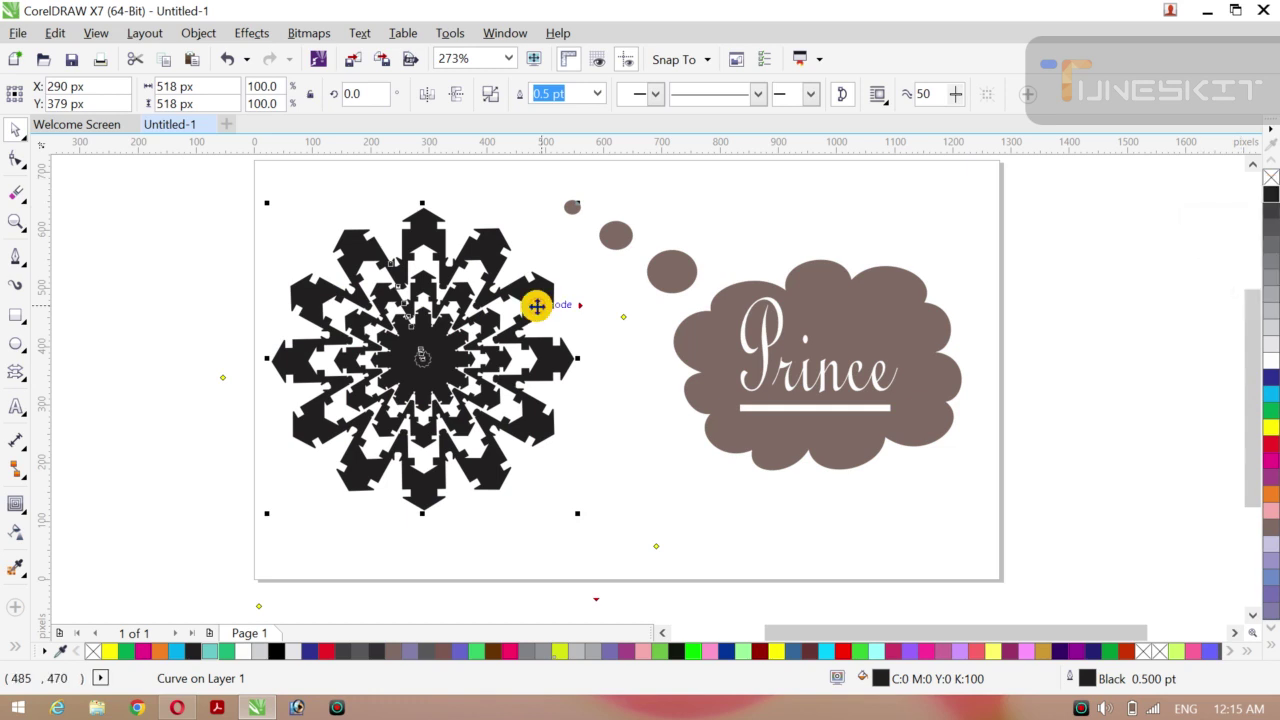
pyautogui.click(197, 432)
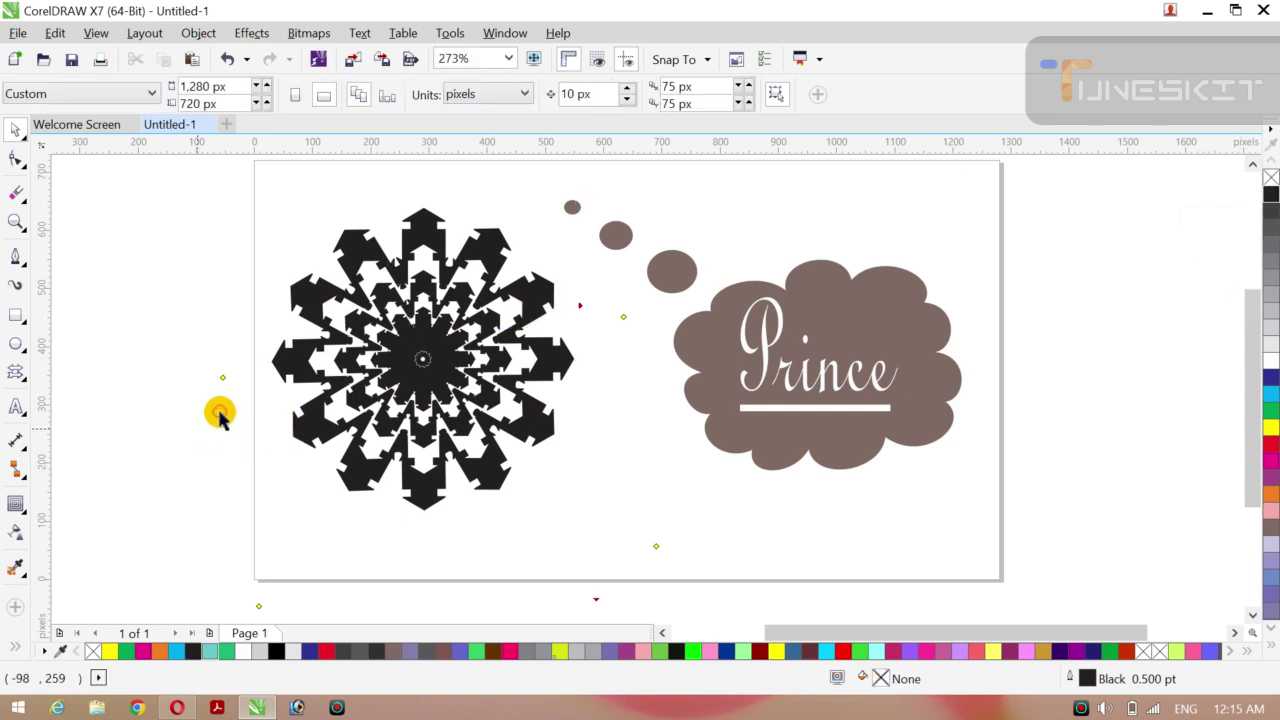
# - Scale the ornament down to about 353 × 353 px and move it to about X 273 px, Y 500 px
pyautogui.click(424, 384)
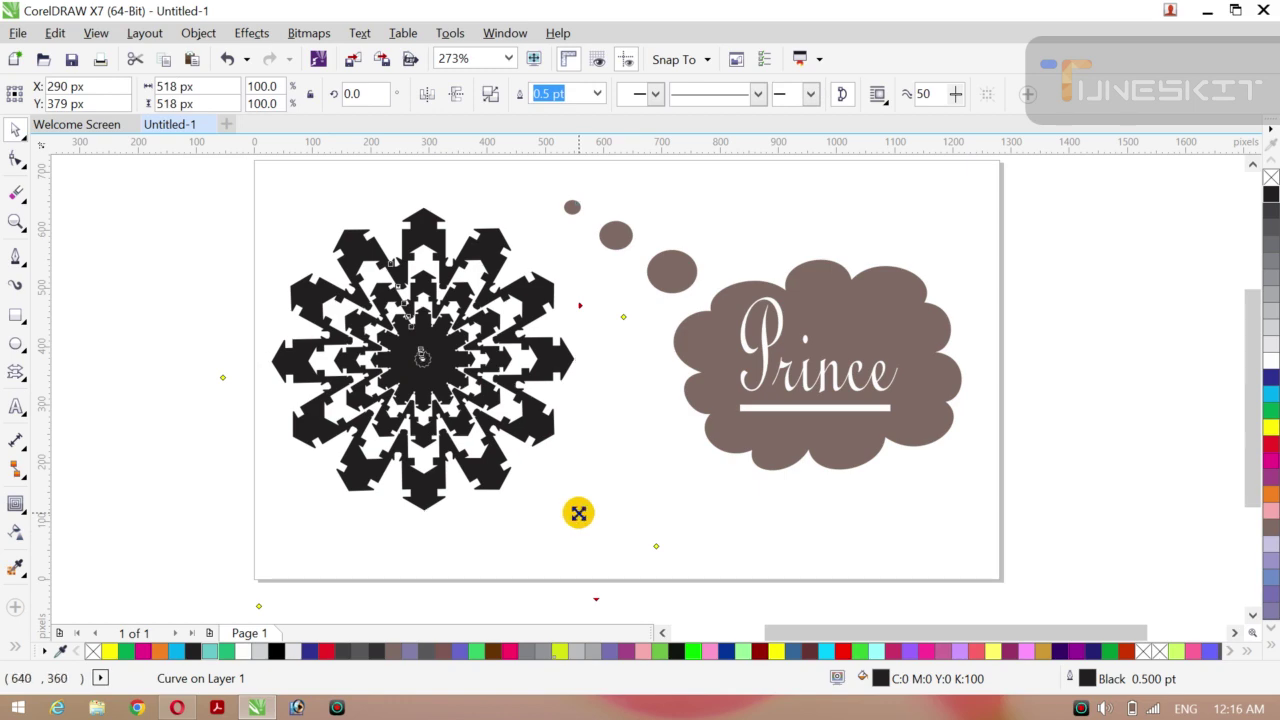
pyautogui.moveTo(578, 513); pyautogui.dragTo(500, 463)
pyautogui.moveTo(443, 380); pyautogui.dragTo(432, 308)
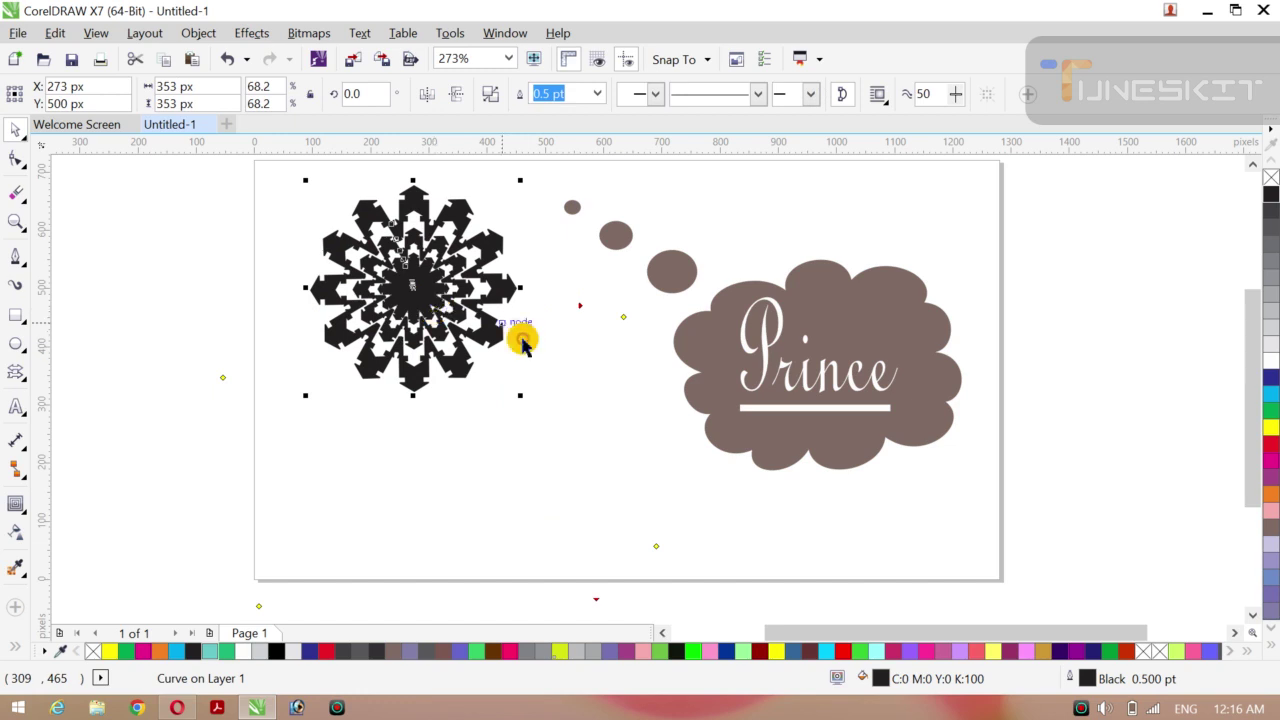
# - Fill the ornament red (C:0 M:100 Y:100 K:0) and give it a cyan outline, trying 2.0 pt and settling on 1.5 pt
pyautogui.click(1270, 442)
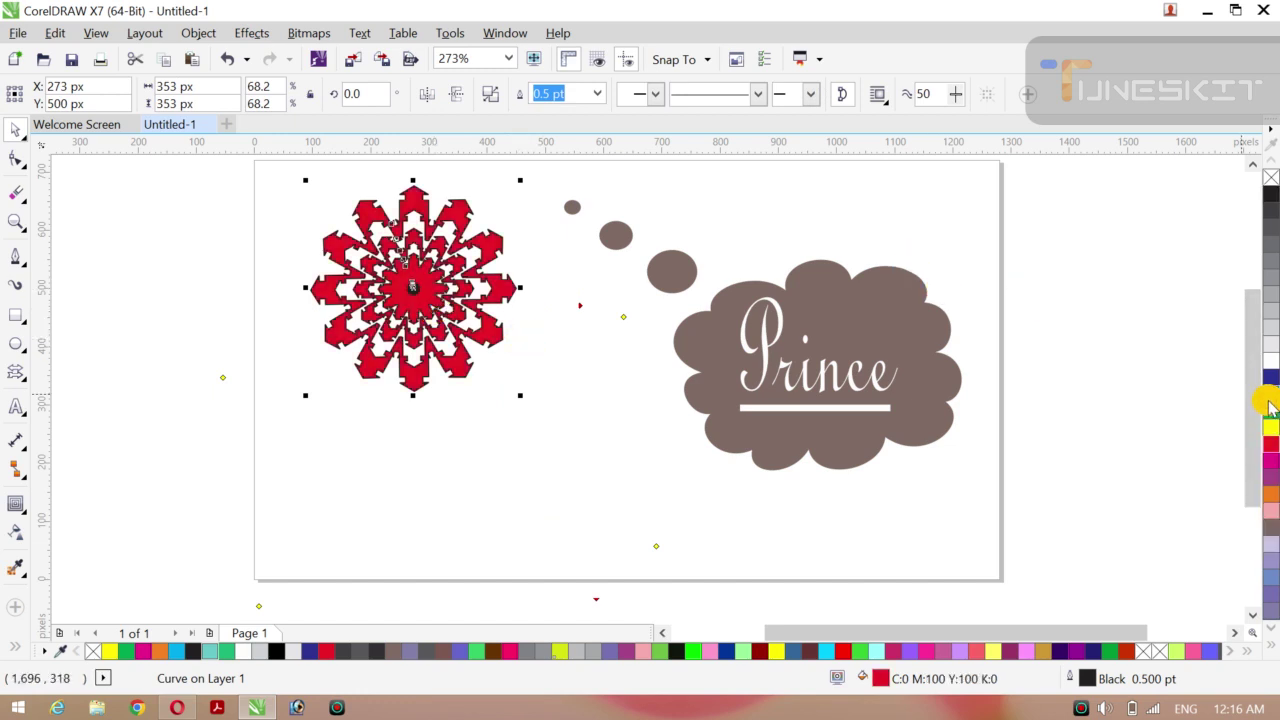
pyautogui.rightClick(1268, 403)
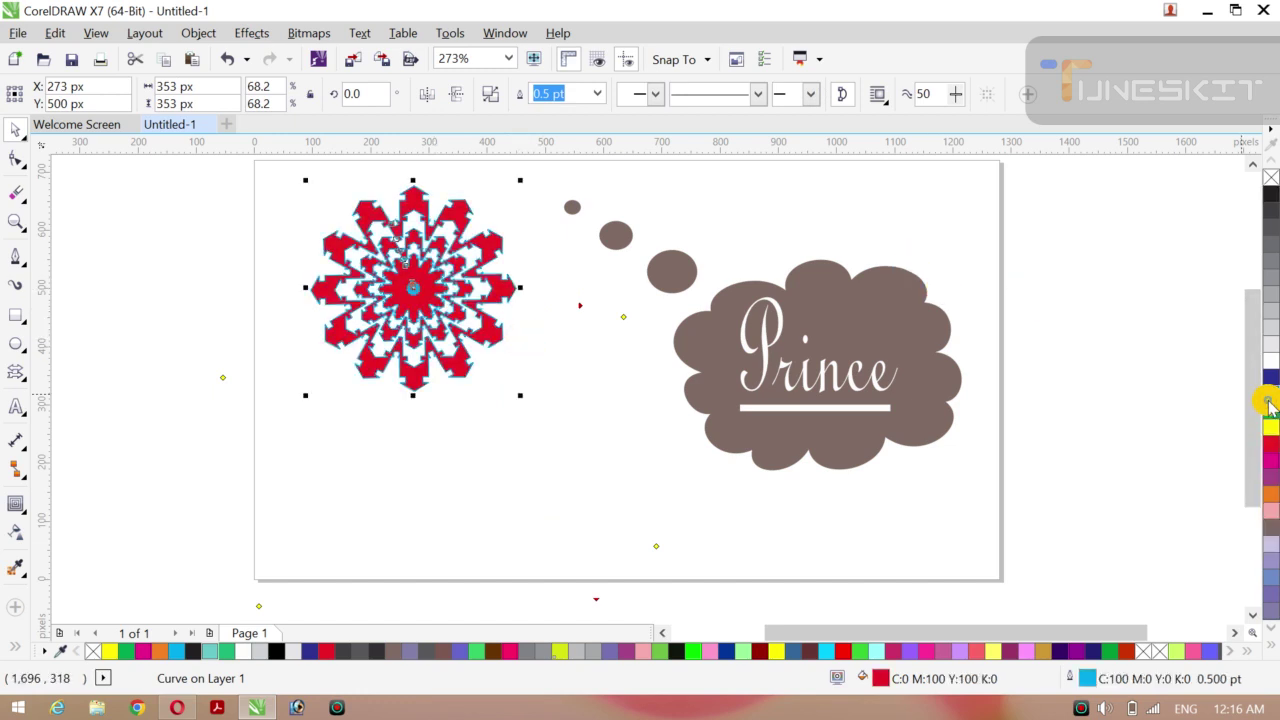
pyautogui.click(597, 94)
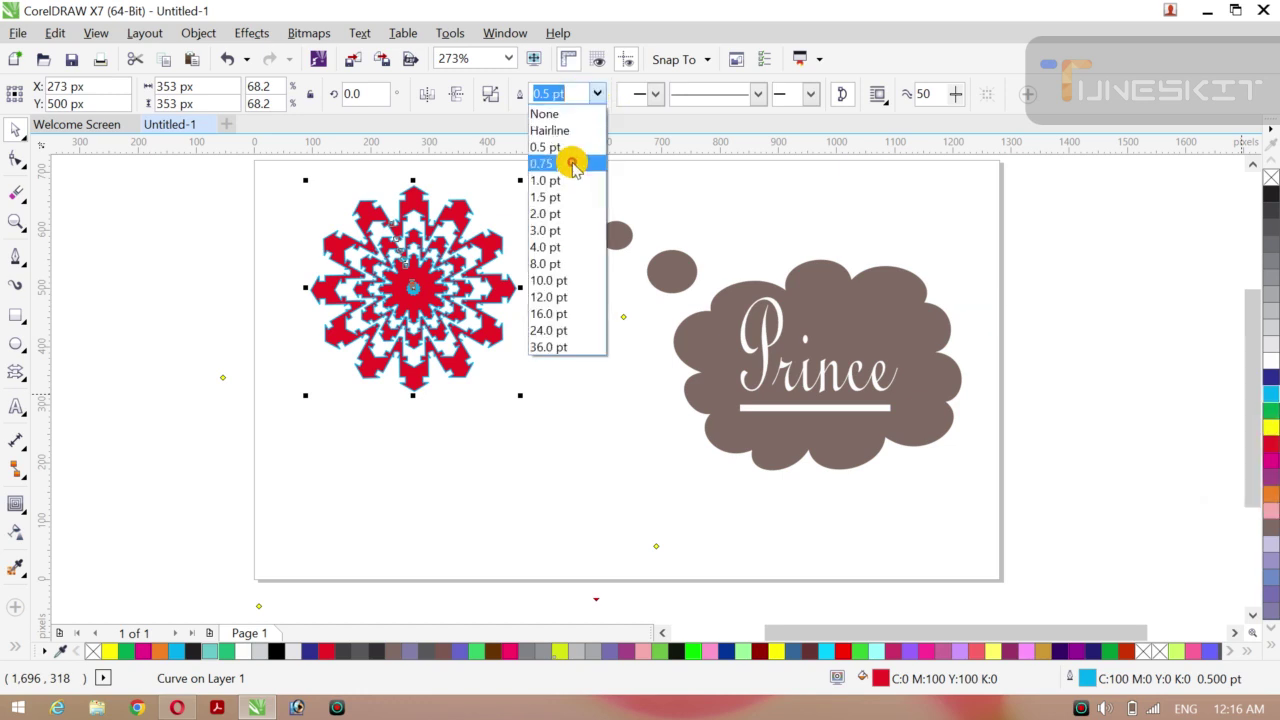
pyautogui.click(555, 214)
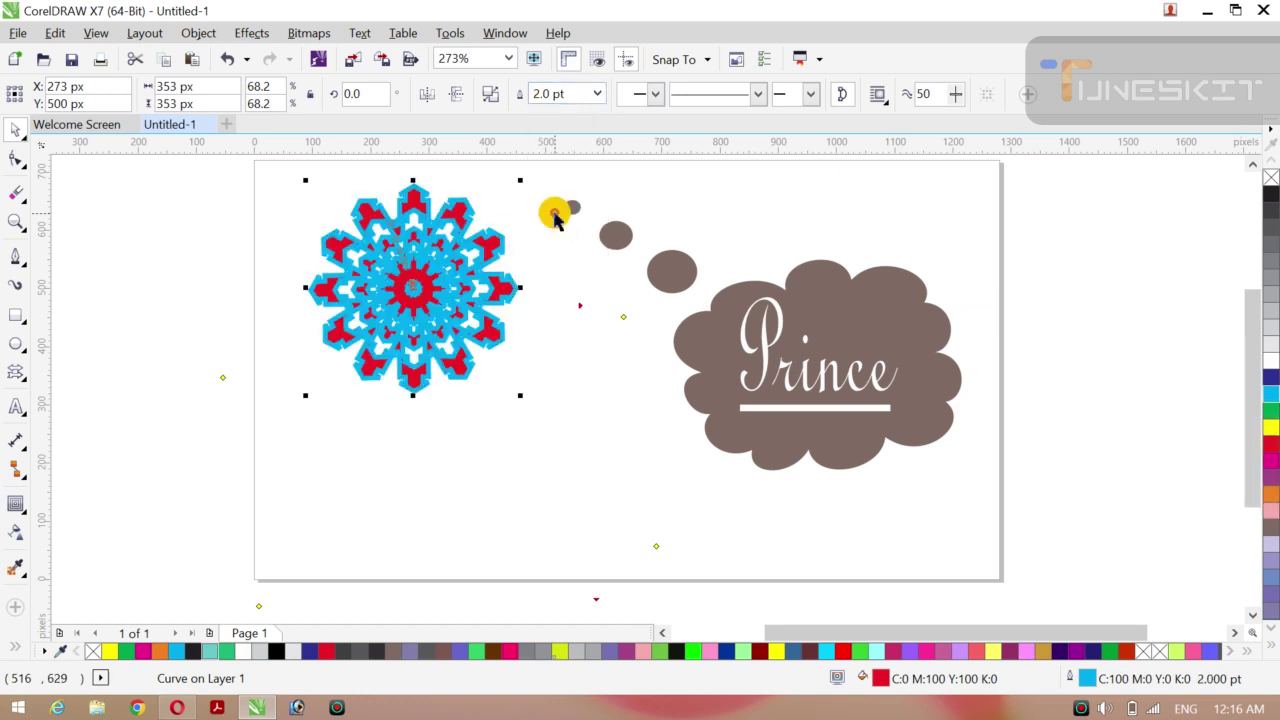
pyautogui.click(597, 94)
pyautogui.click(546, 203)
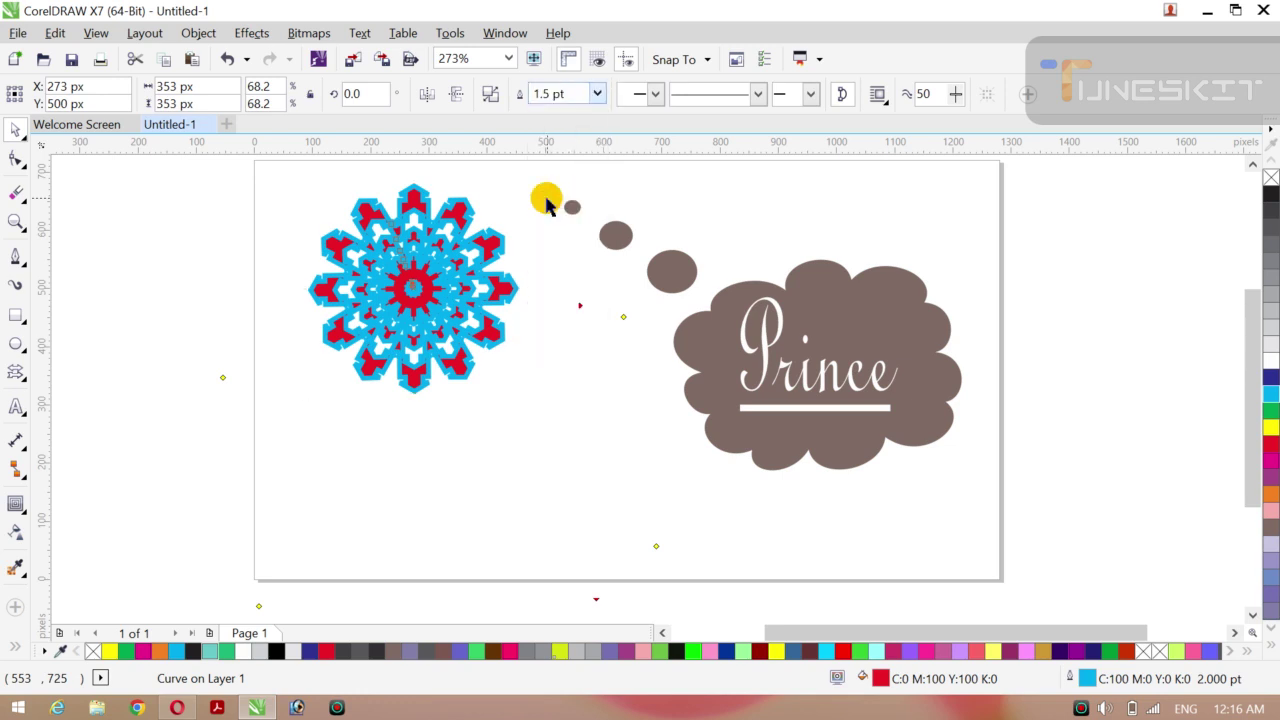
# - Try red and blue outlines on the ornament, remove the outline and settle on a black hairline
pyautogui.rightClick(1270, 447)
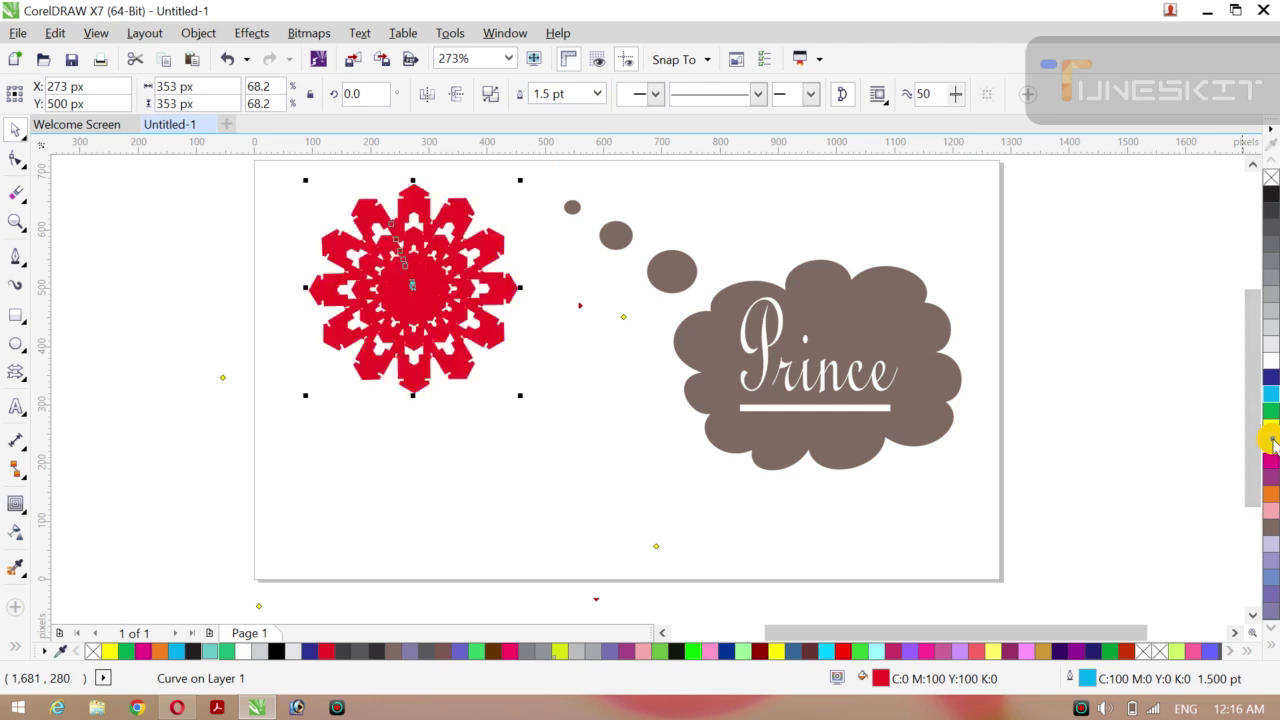
pyautogui.rightClick(1270, 378)
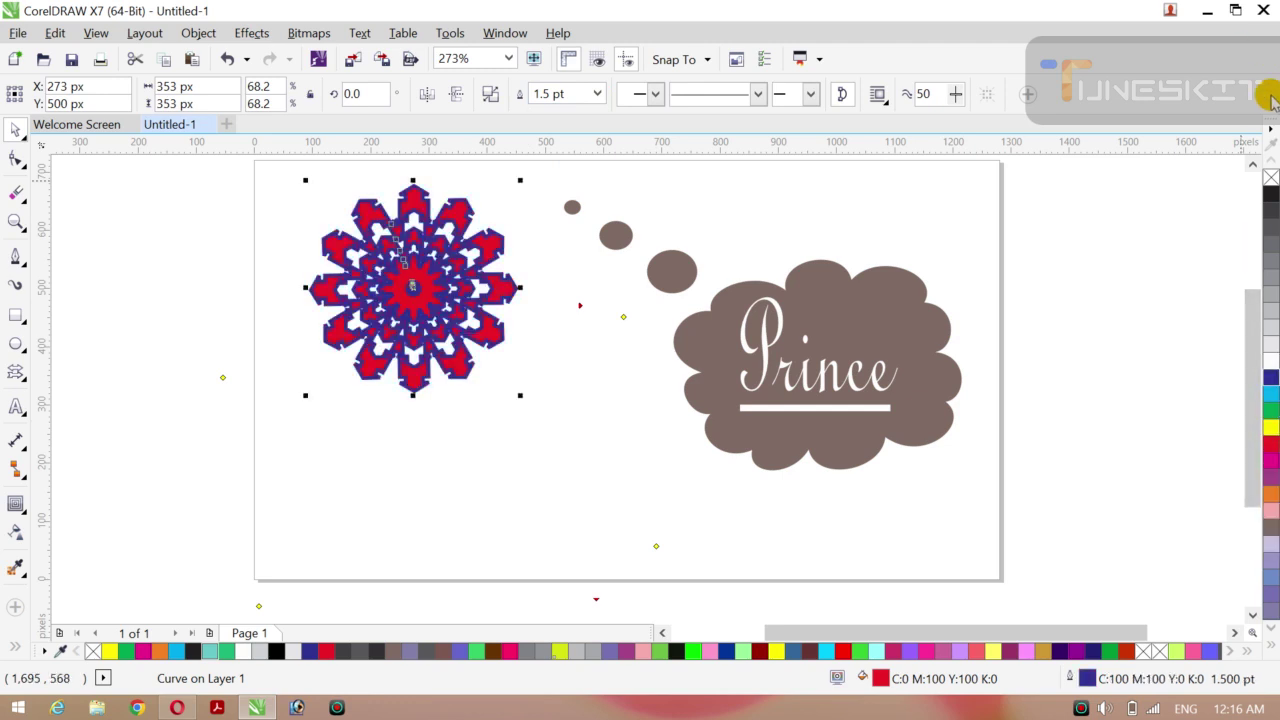
pyautogui.rightClick(1270, 187)
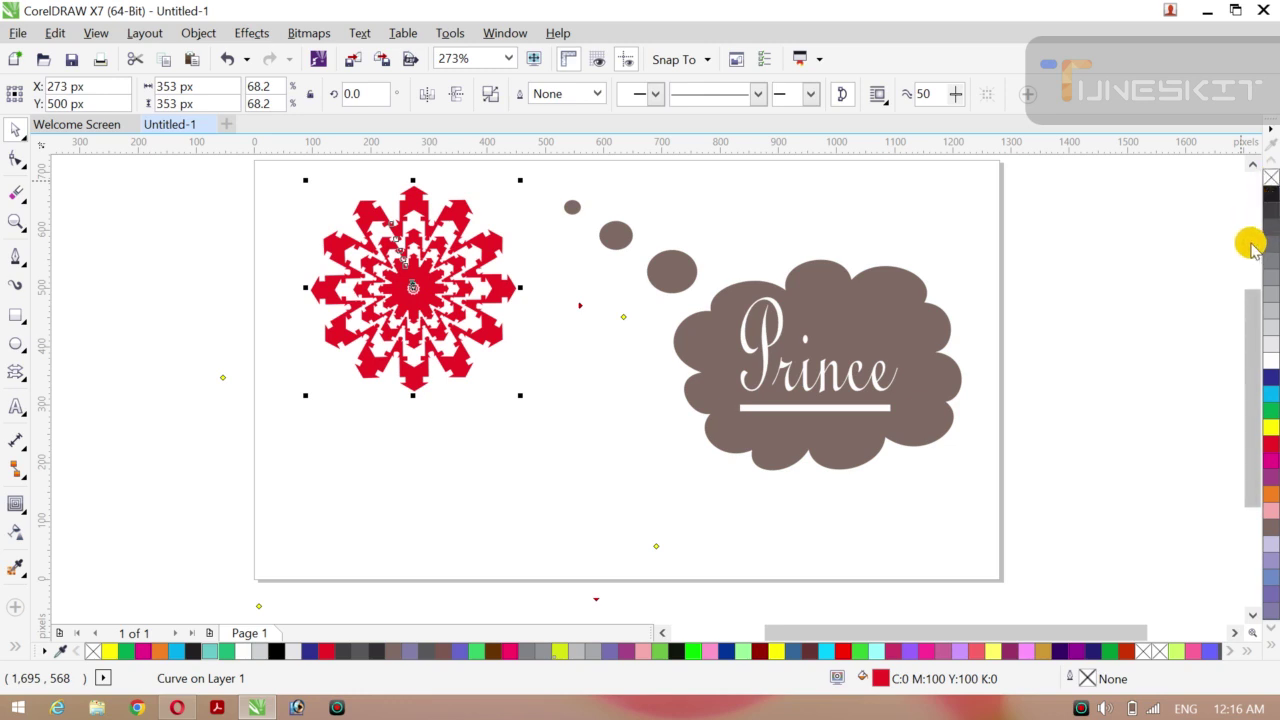
pyautogui.rightClick(1271, 195)
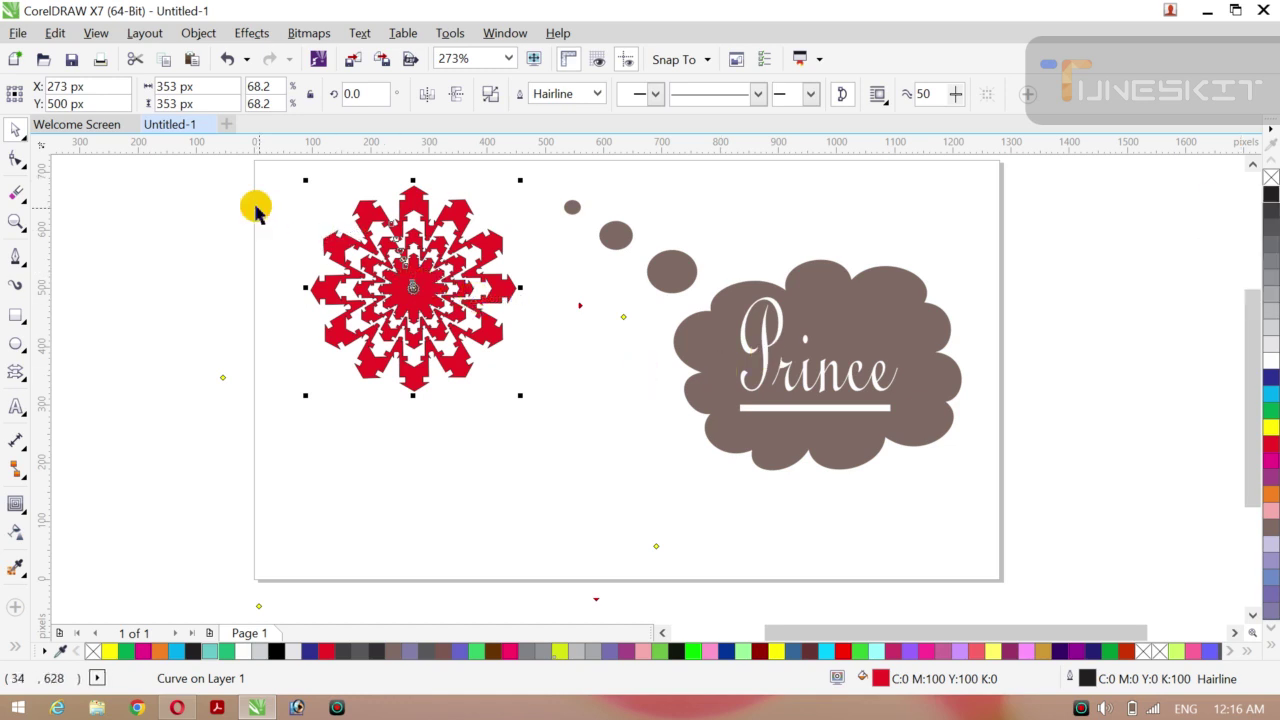
pyautogui.click(25, 140)
pyautogui.click(69, 119)
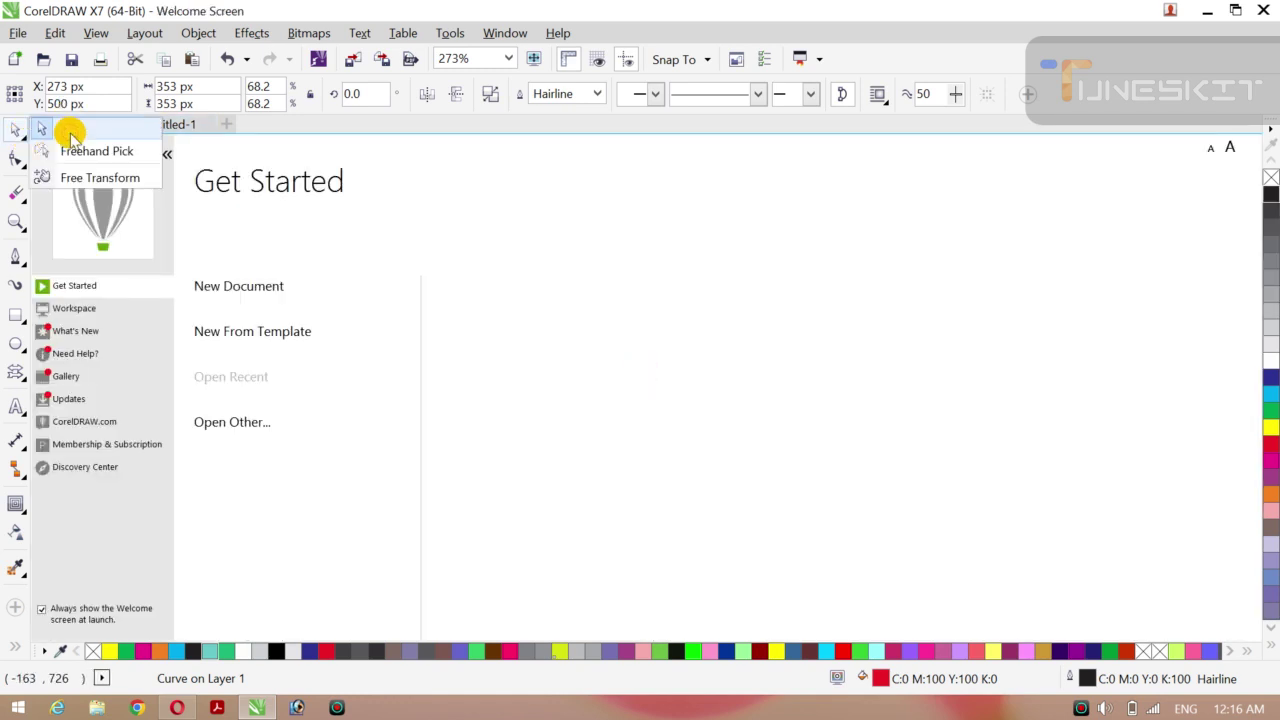
pyautogui.click(70, 132)
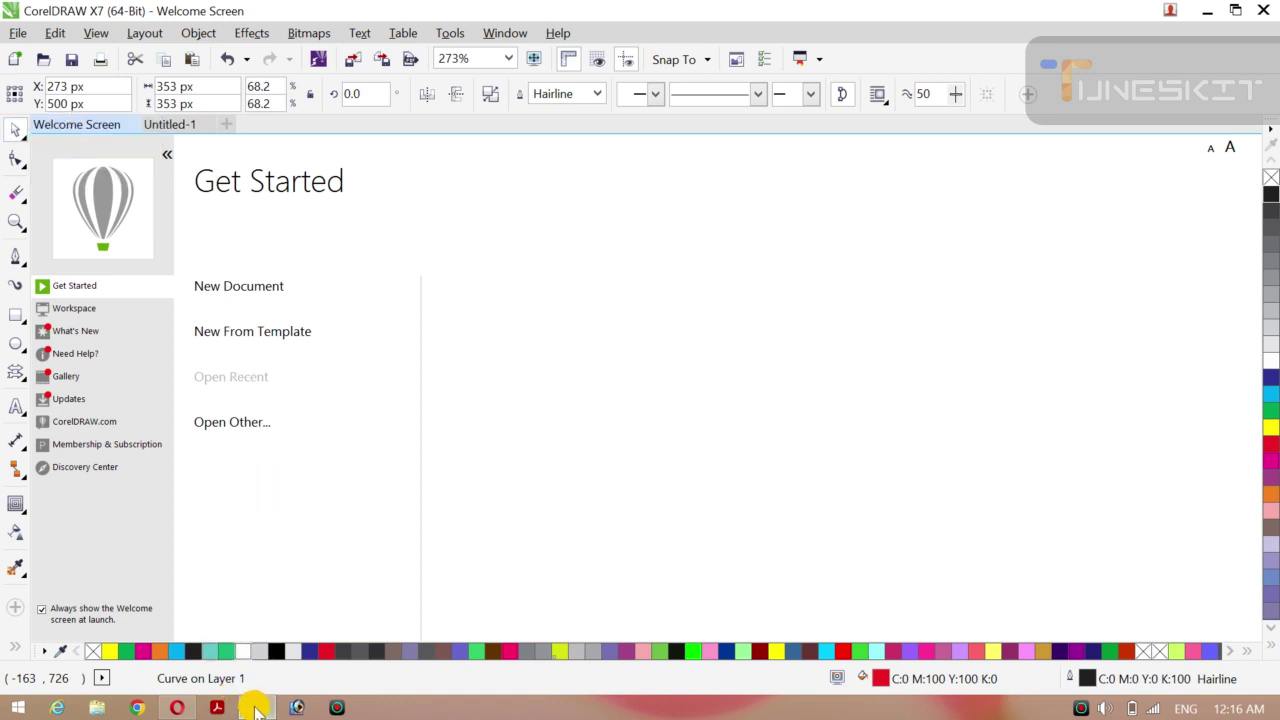
pyautogui.moveTo(255, 708)
pyautogui.click(257, 666)
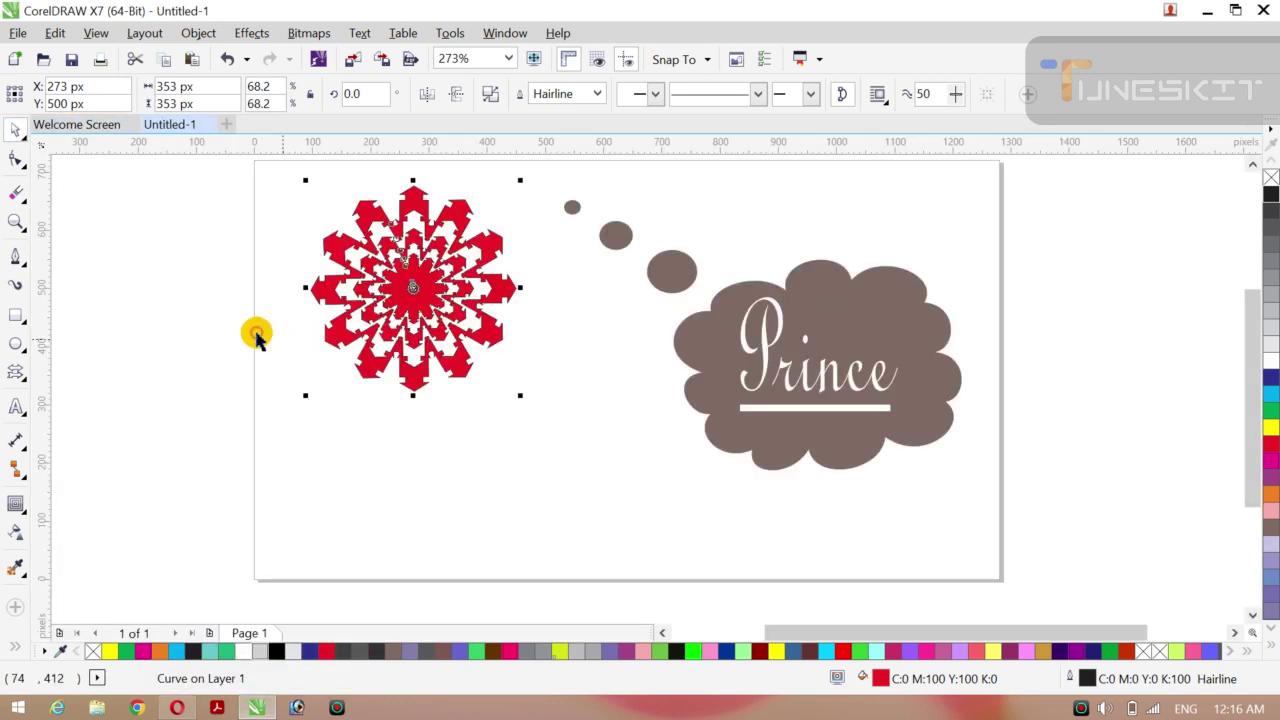
# - Move the red ornament to about X 473 px, Y 401 px and deselect it
pyautogui.click(200, 368)
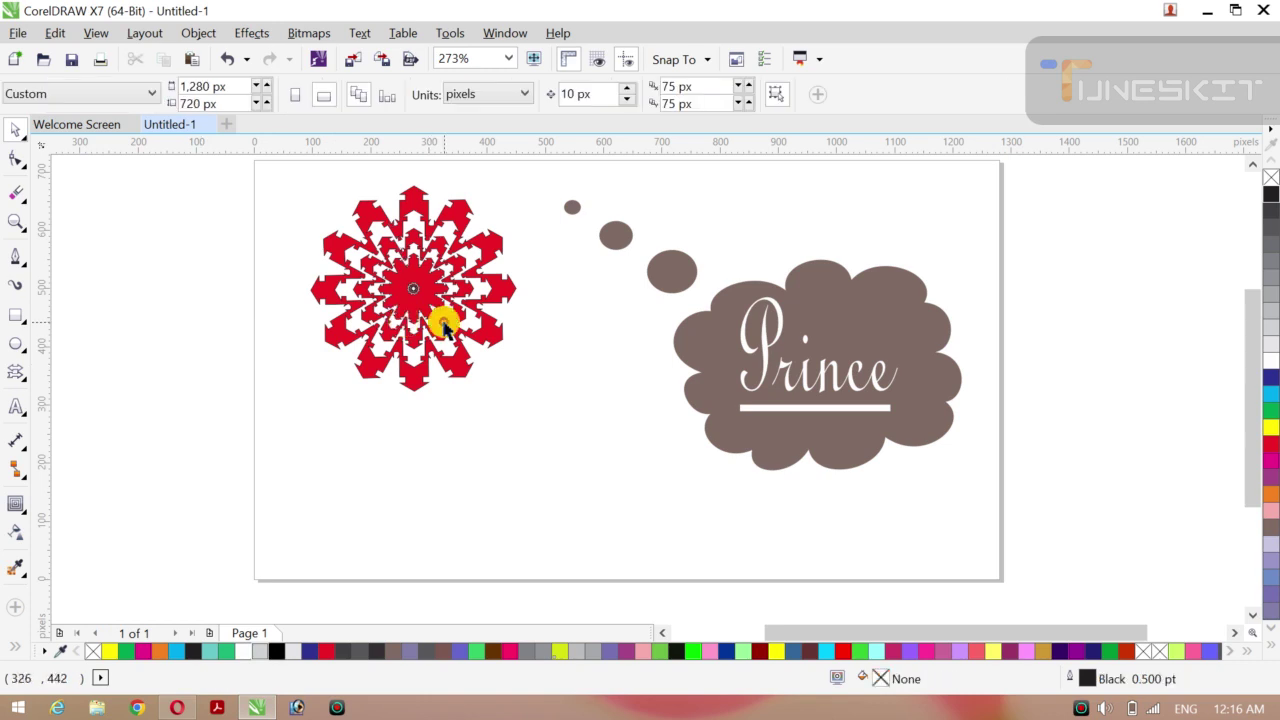
pyautogui.moveTo(443, 320); pyautogui.dragTo(529, 345)
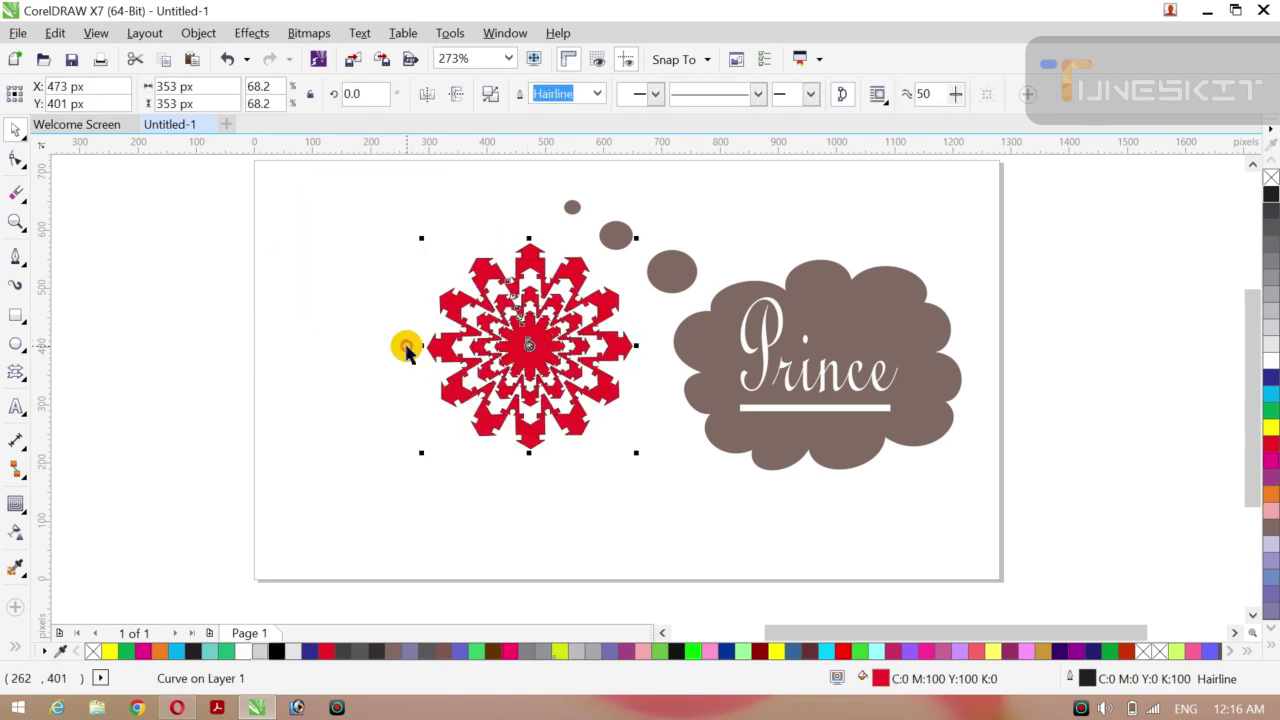
pyautogui.click(172, 352)
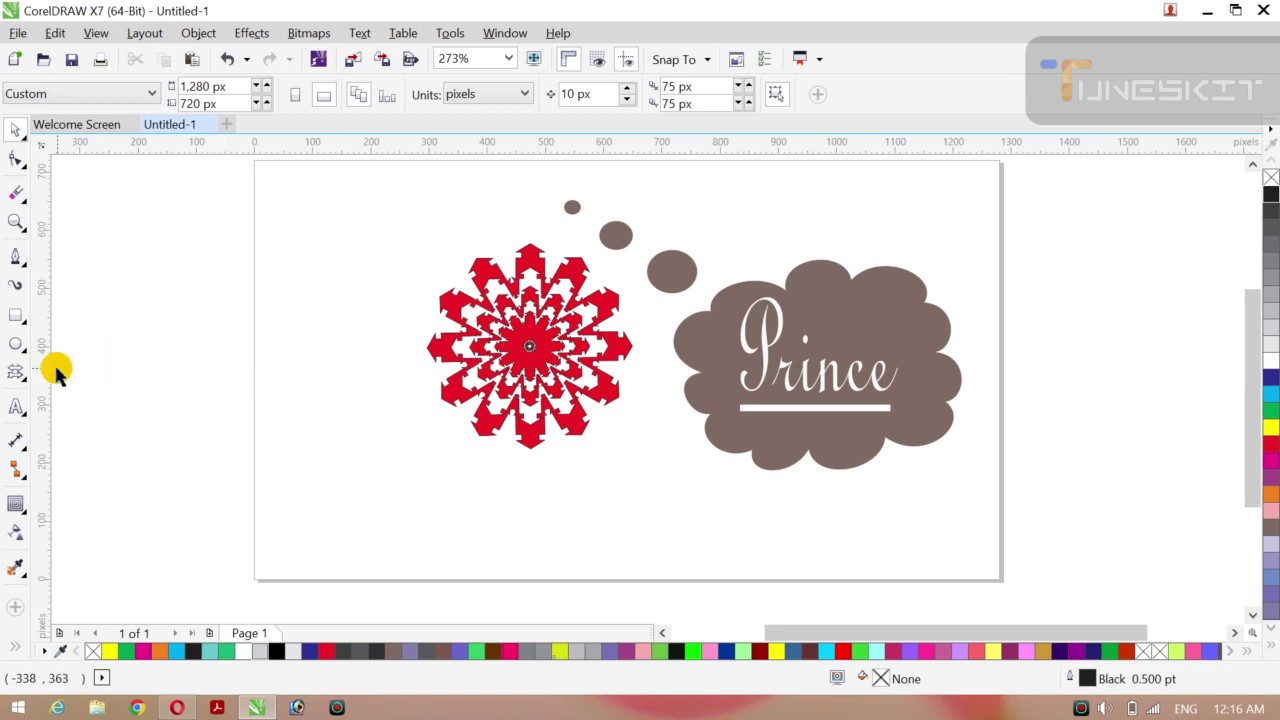
pyautogui.click(22, 262)
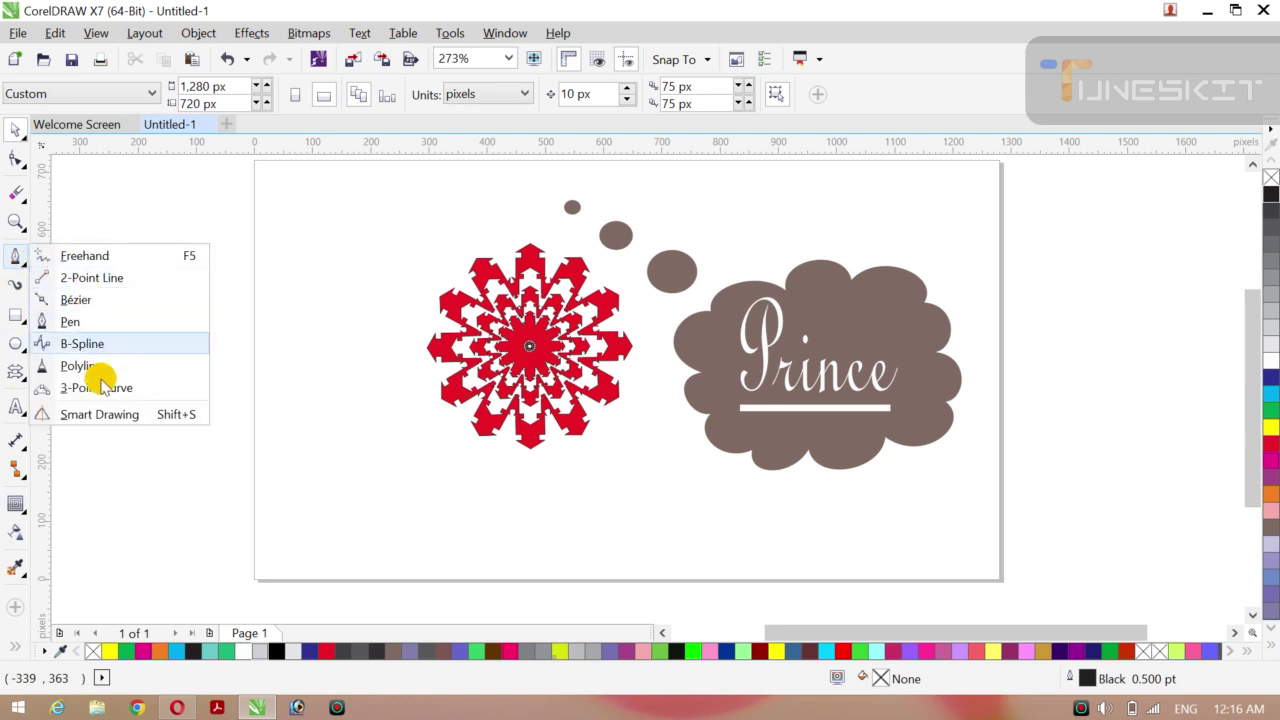
pyautogui.click(20, 444)
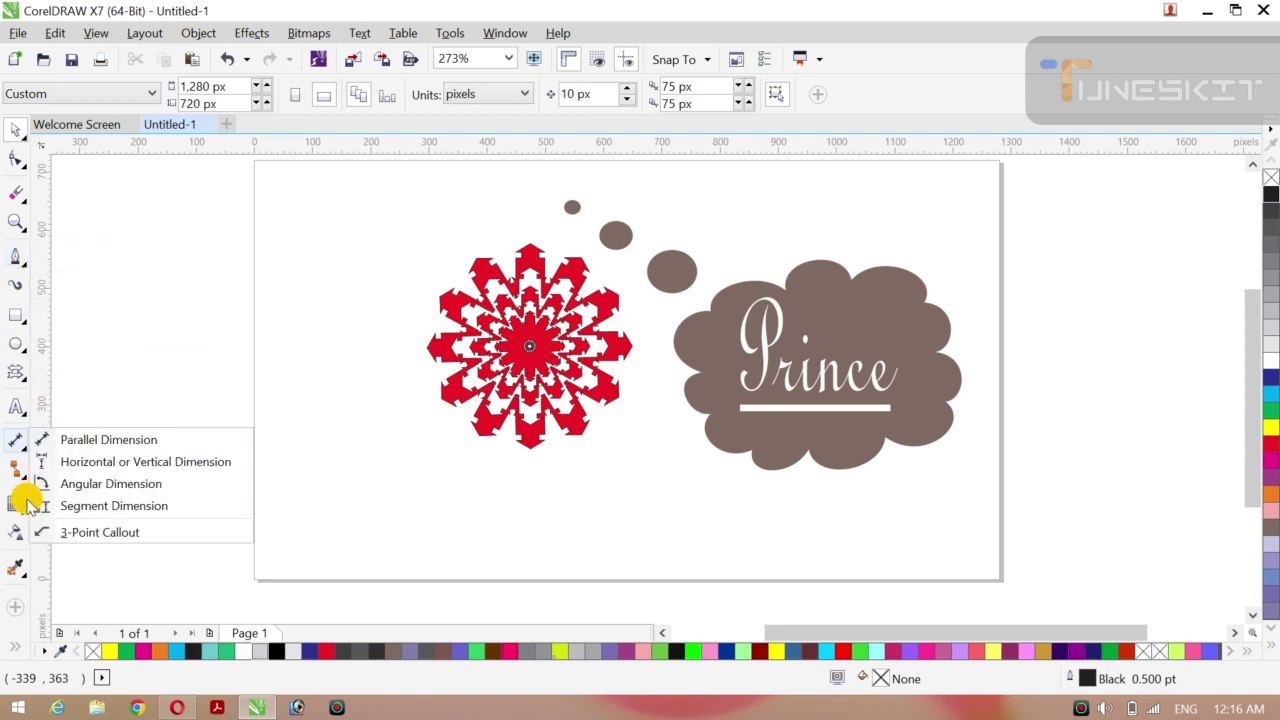
pyautogui.click(25, 506)
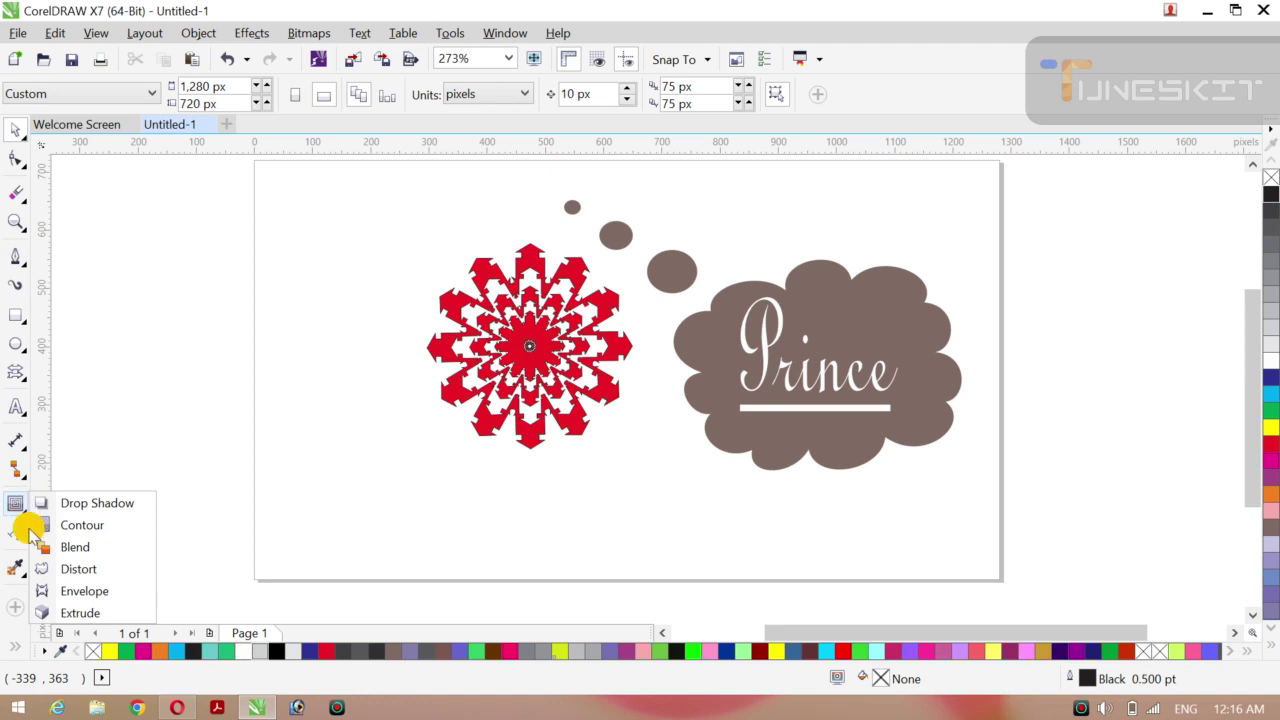
pyautogui.click(17, 523)
pyautogui.click(14, 508)
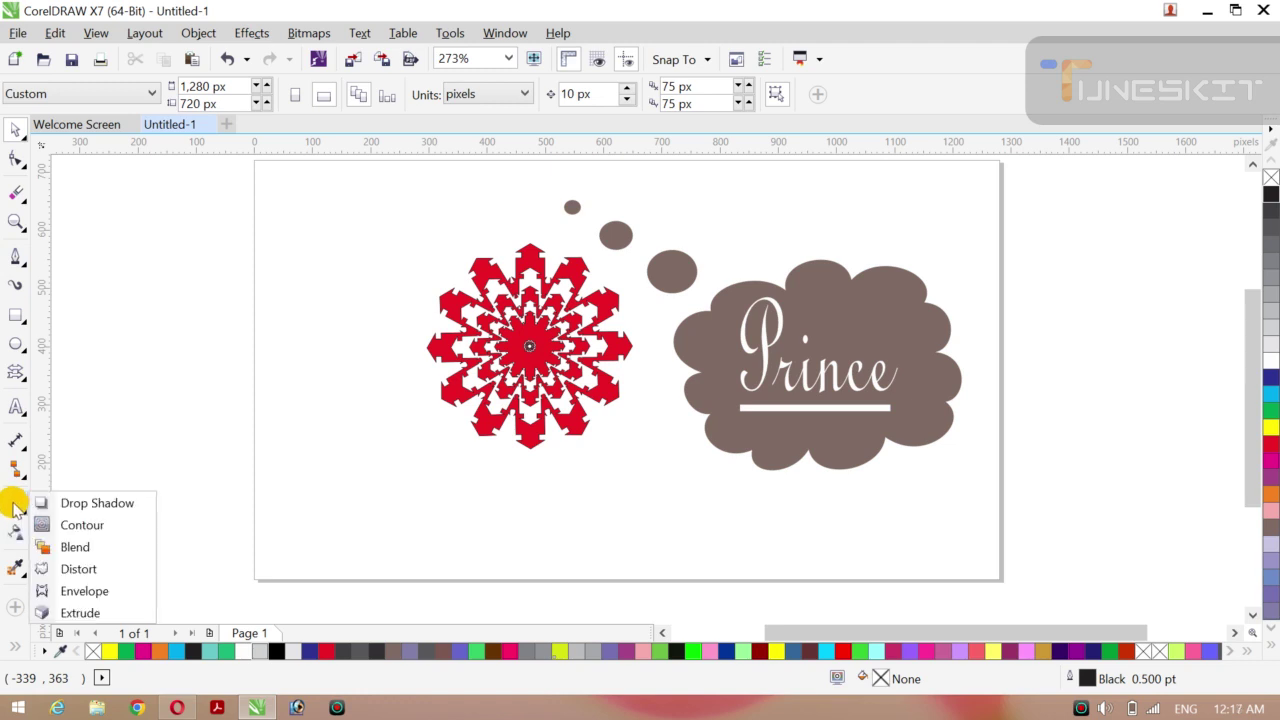
pyautogui.click(20, 408)
# - Draw a flowchart diamond split by a horizontal line, about 115 × 278 px, beside the red ornament
pyautogui.click(27, 376)
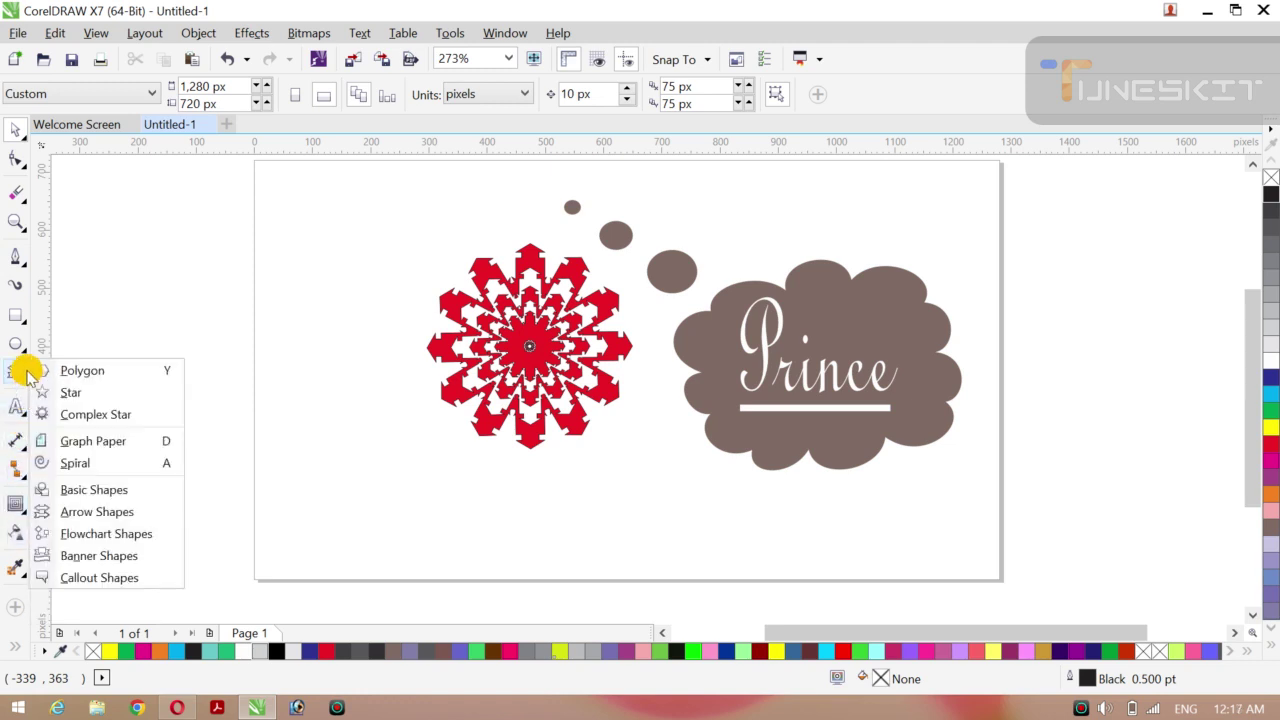
pyautogui.click(95, 533)
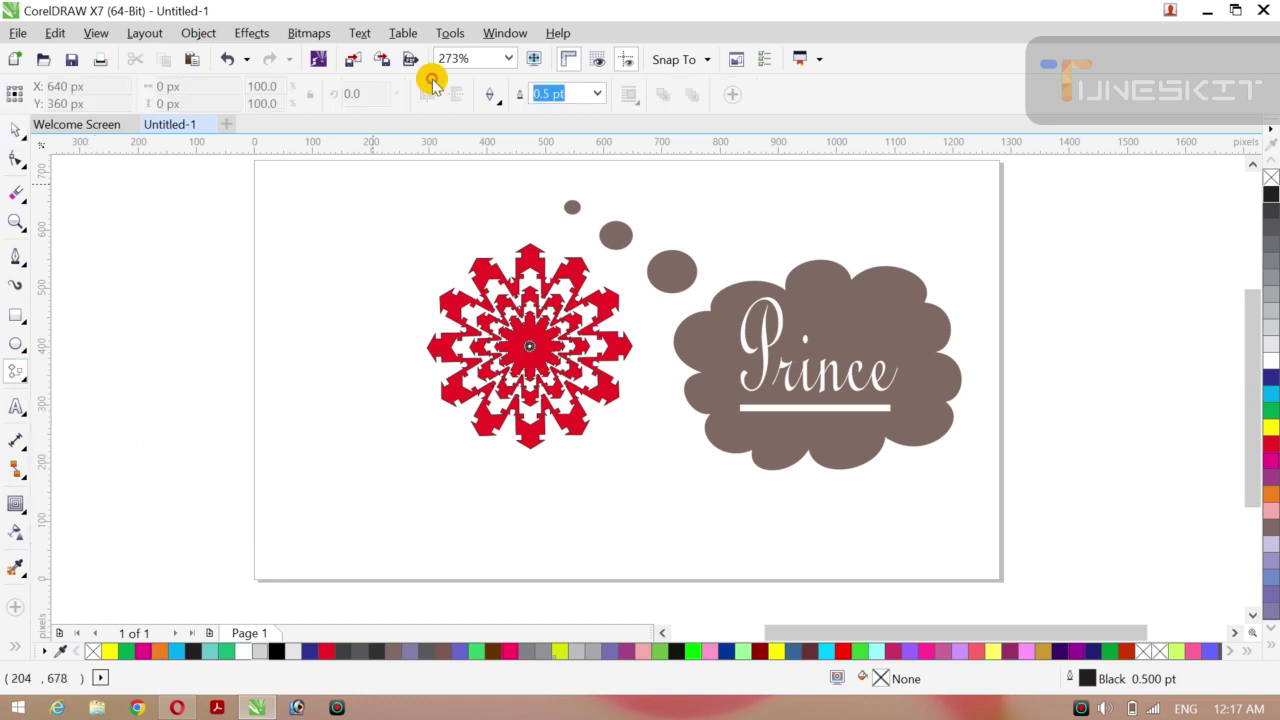
pyautogui.click(496, 98)
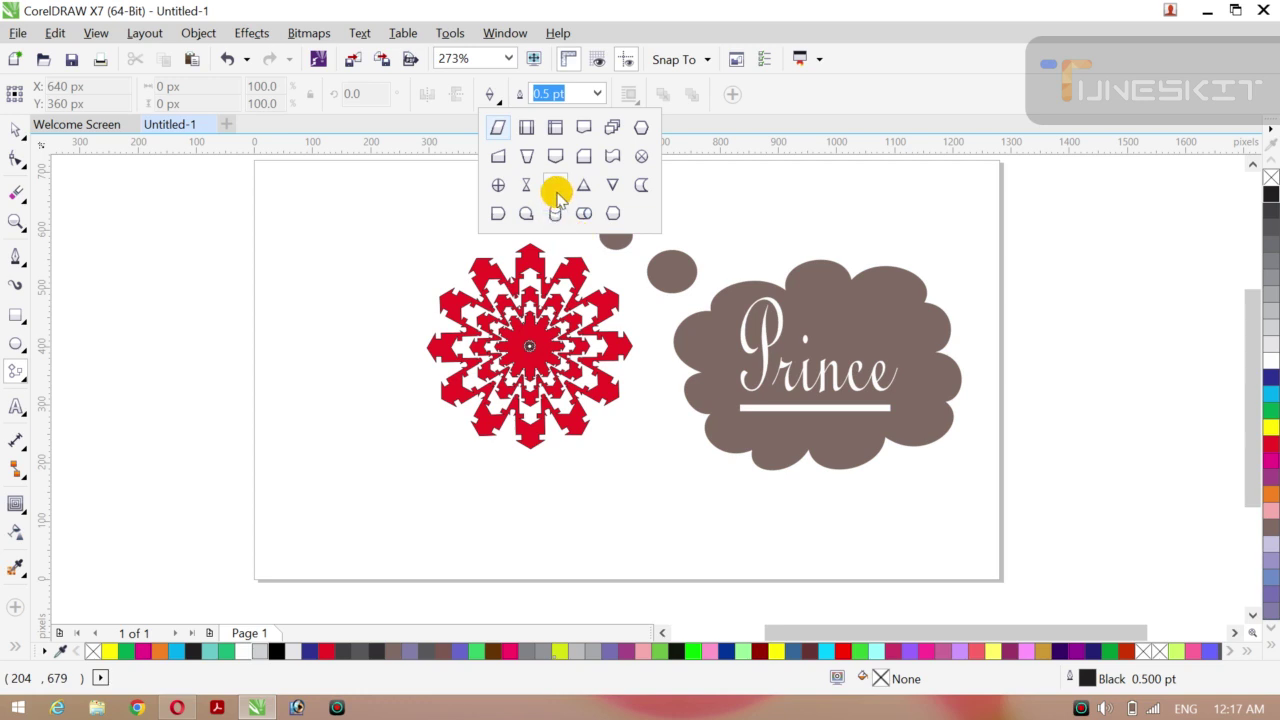
pyautogui.moveTo(333, 272); pyautogui.dragTo(337, 321)
pyautogui.moveTo(368, 388); pyautogui.dragTo(401, 441)
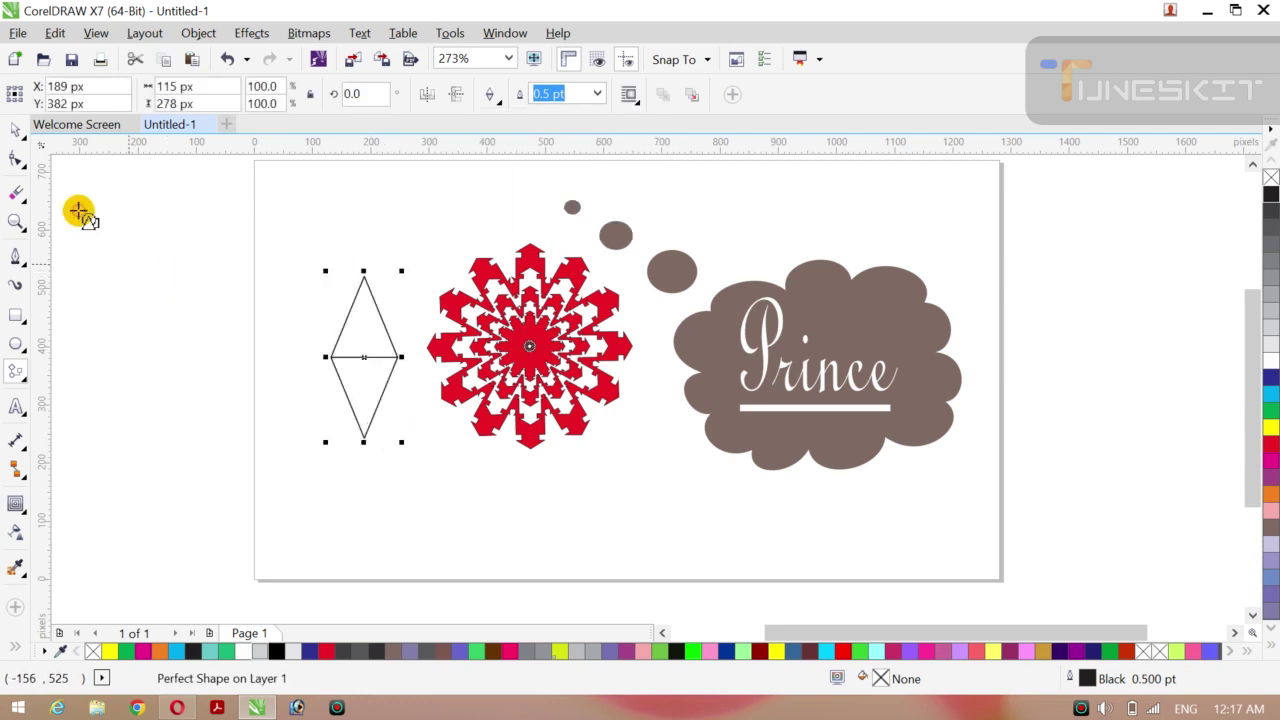
# - Move the split diamond to about X -29 px, Y 412 px, straddling the page edge, and deselect it
pyautogui.click(21, 135)
pyautogui.click(60, 125)
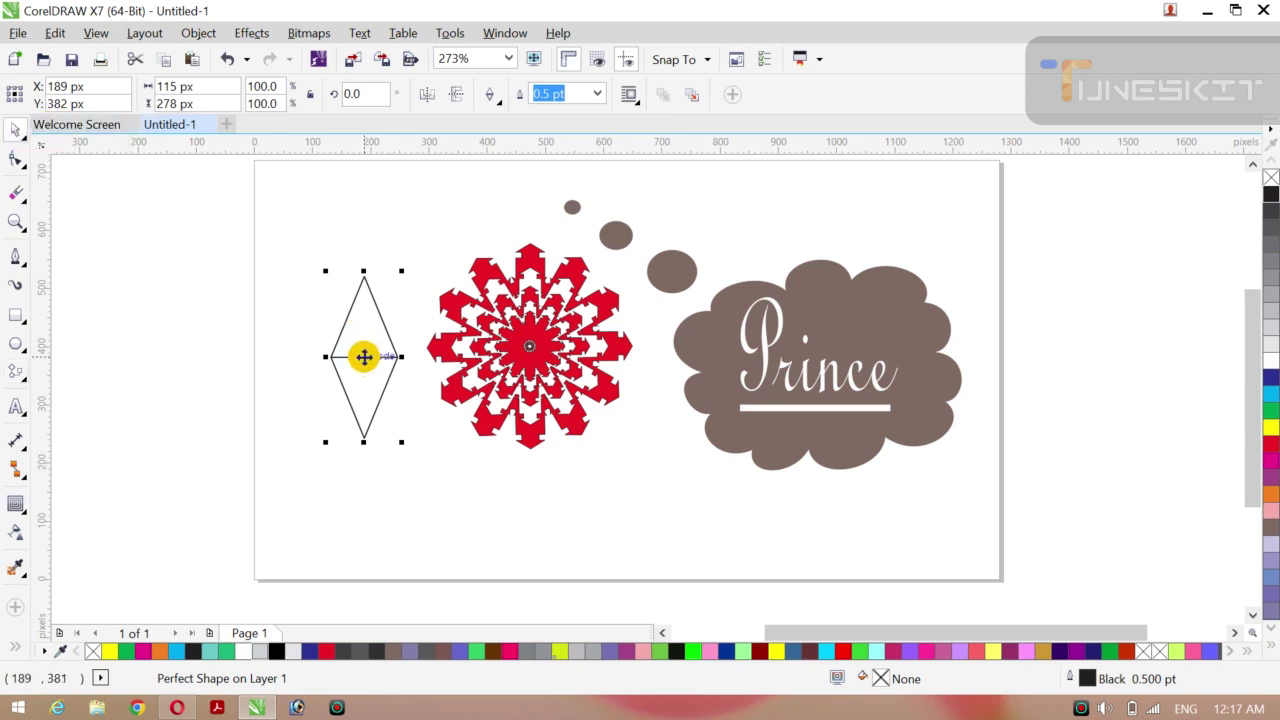
pyautogui.moveTo(363, 355)
pyautogui.mouseDown()
pyautogui.moveTo(346, 371)
pyautogui.moveTo(237, 338)
pyautogui.mouseUp()
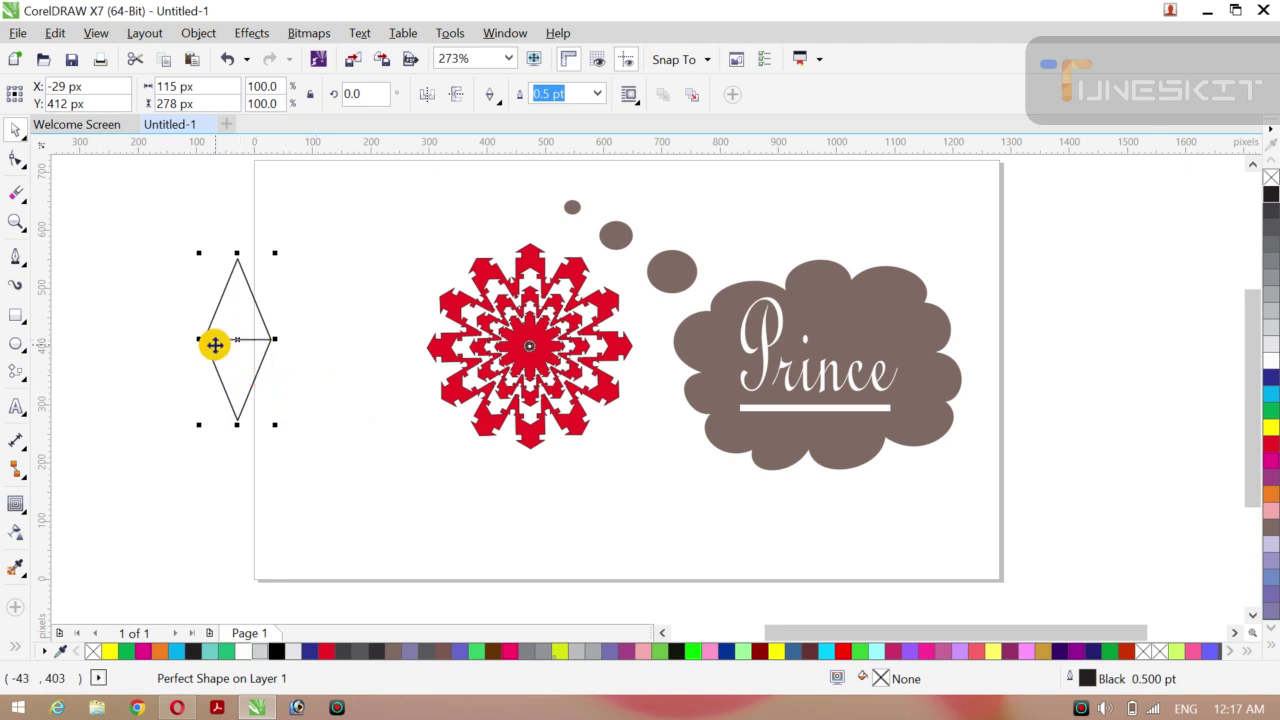
pyautogui.click(229, 335)
pyautogui.click(240, 336)
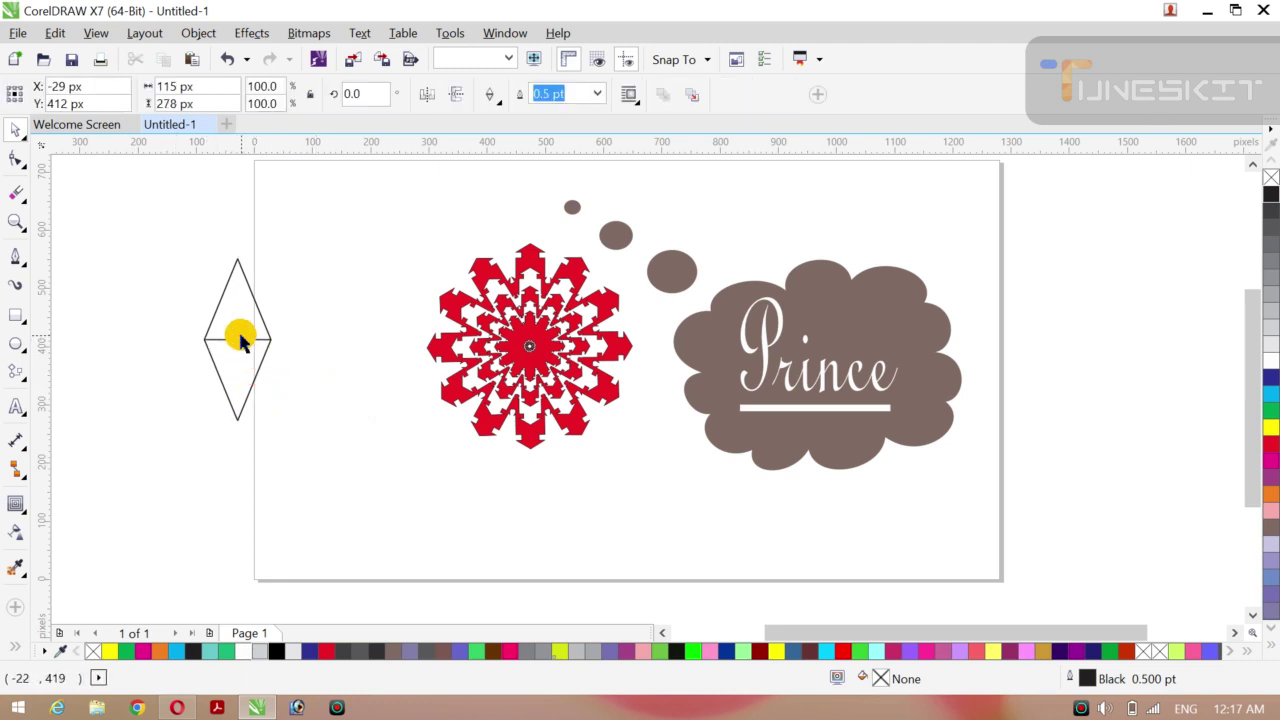
# - Convert the split diamond to curves, make its upper-right edge a curve and bend it into an S-shape
pyautogui.click(16, 163)
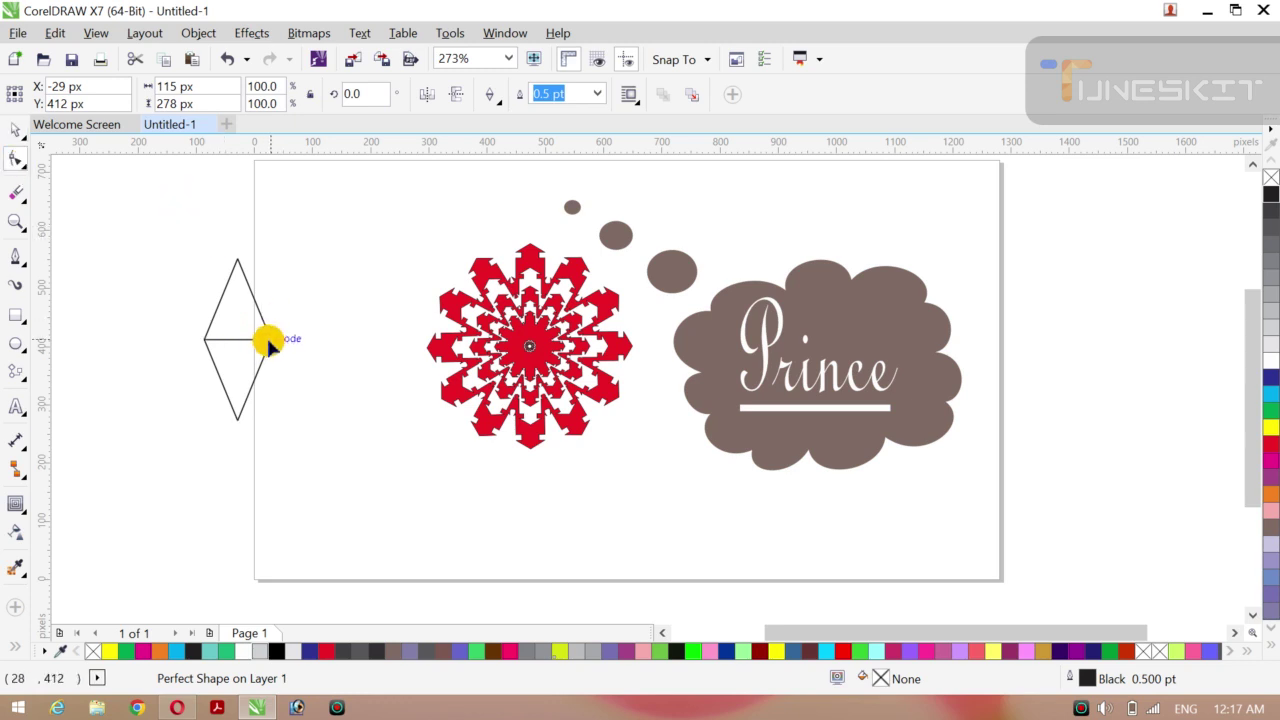
pyautogui.click(198, 33)
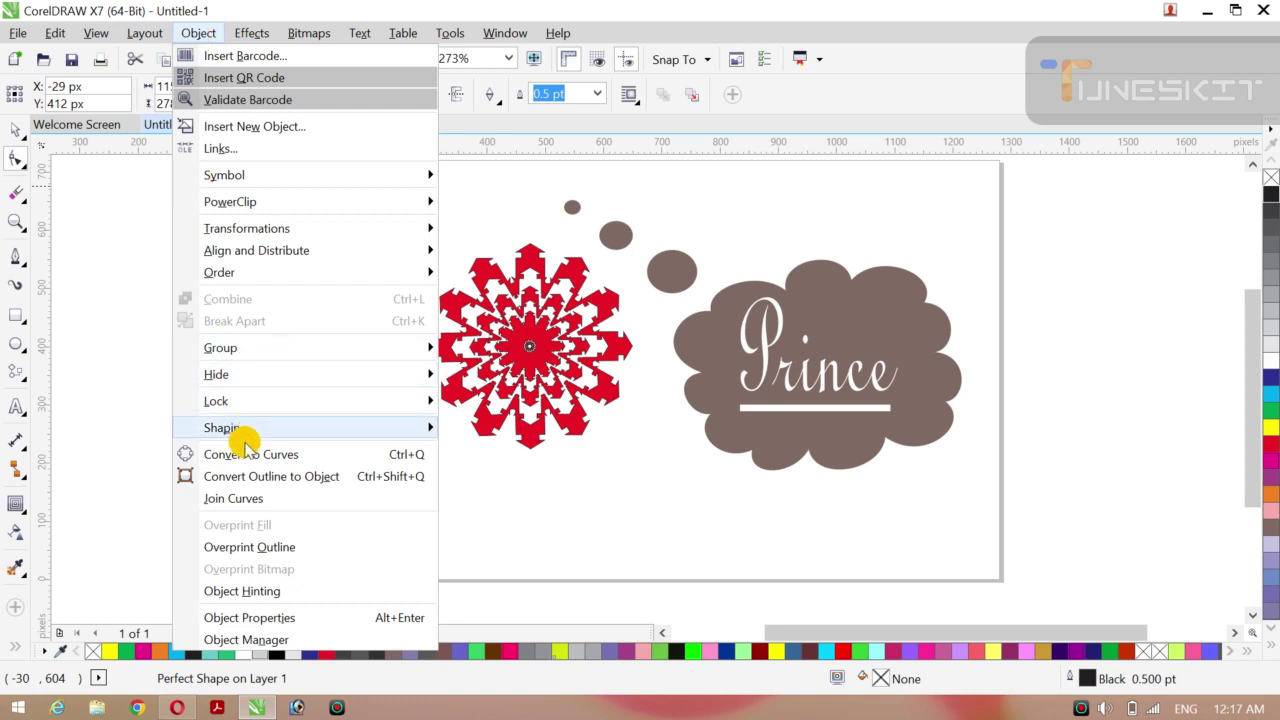
pyautogui.click(248, 454)
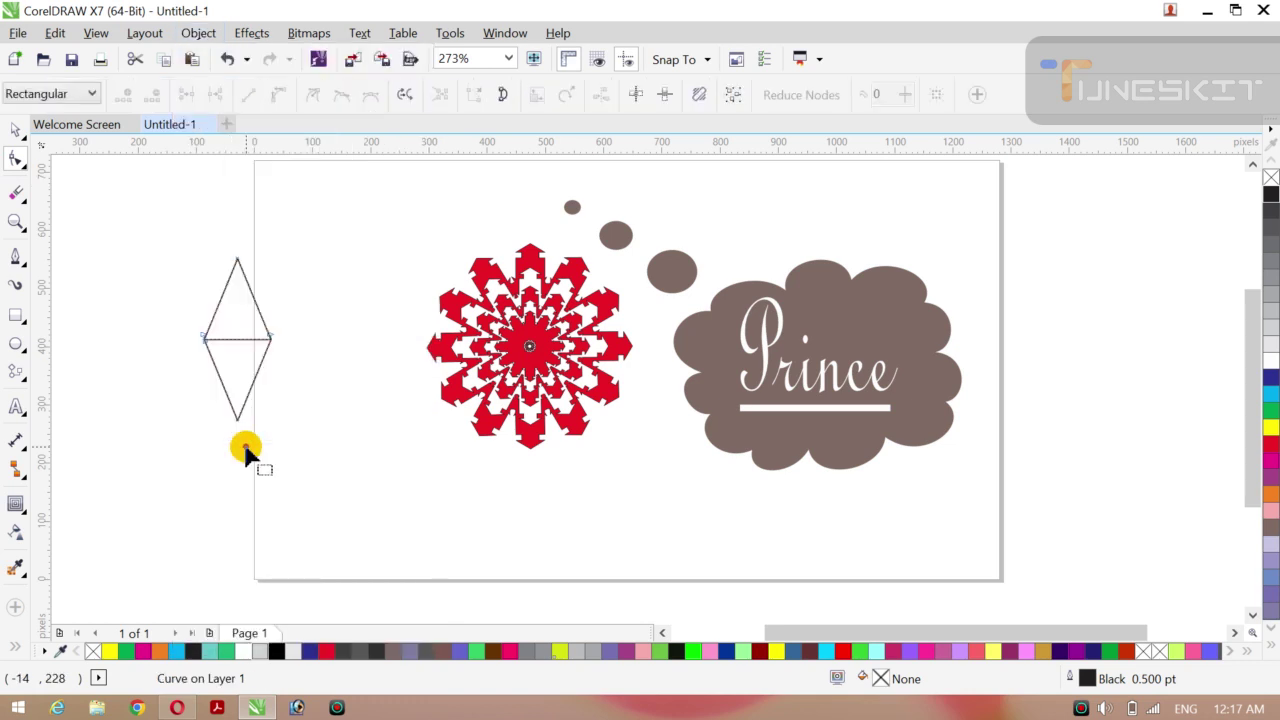
pyautogui.click(263, 322)
pyautogui.rightClick(265, 322)
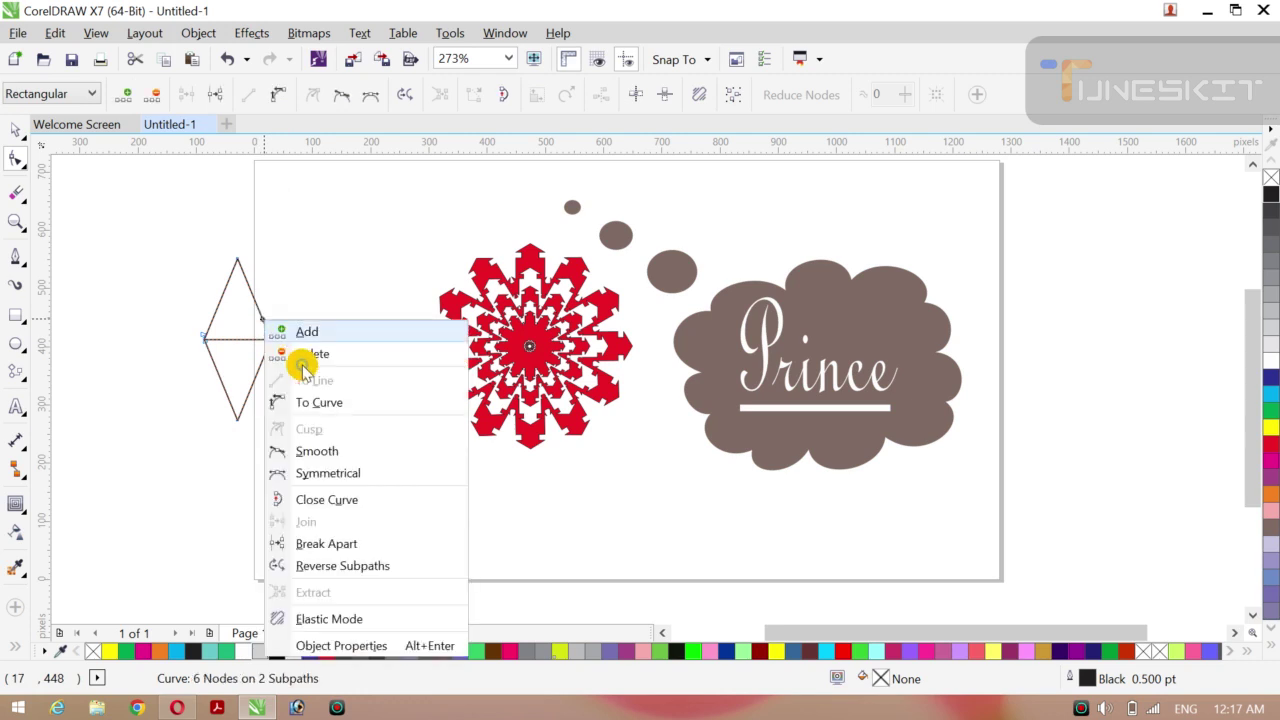
pyautogui.click(310, 402)
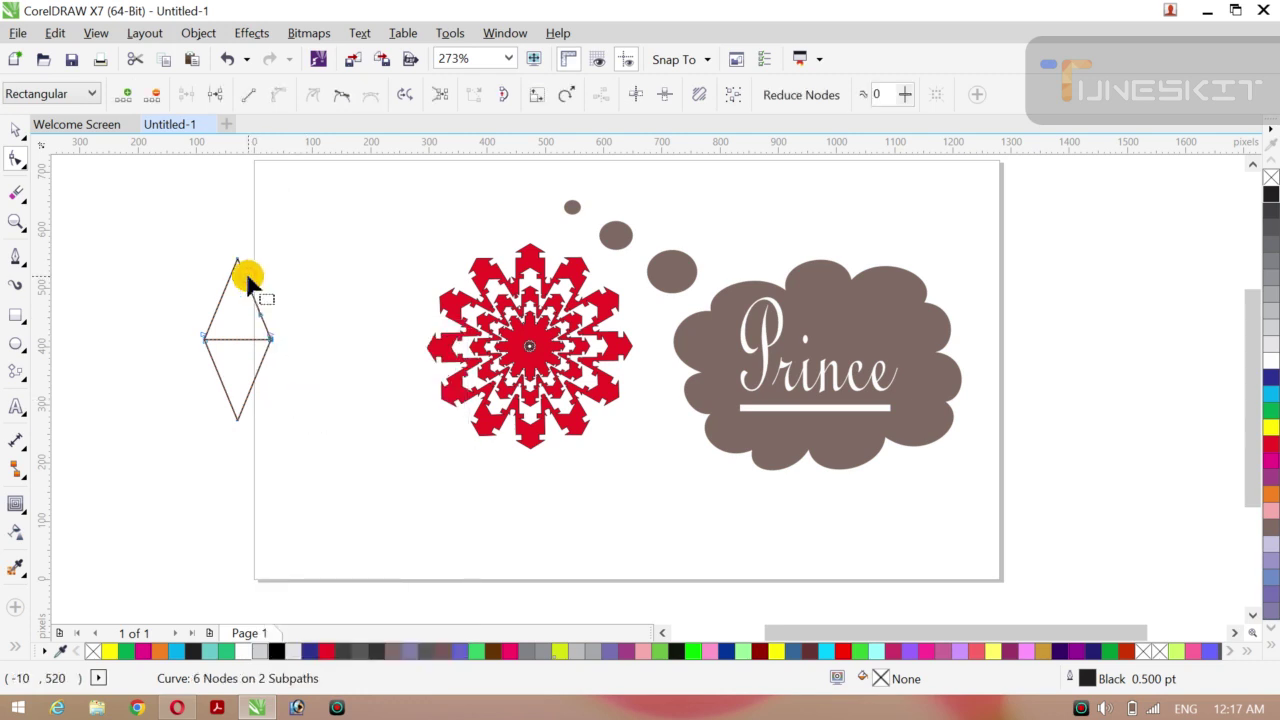
pyautogui.moveTo(247, 284)
pyautogui.mouseDown()
pyautogui.moveTo(240, 303)
pyautogui.moveTo(266, 298)
pyautogui.moveTo(234, 323)
pyautogui.moveTo(258, 294)
pyautogui.mouseUp()
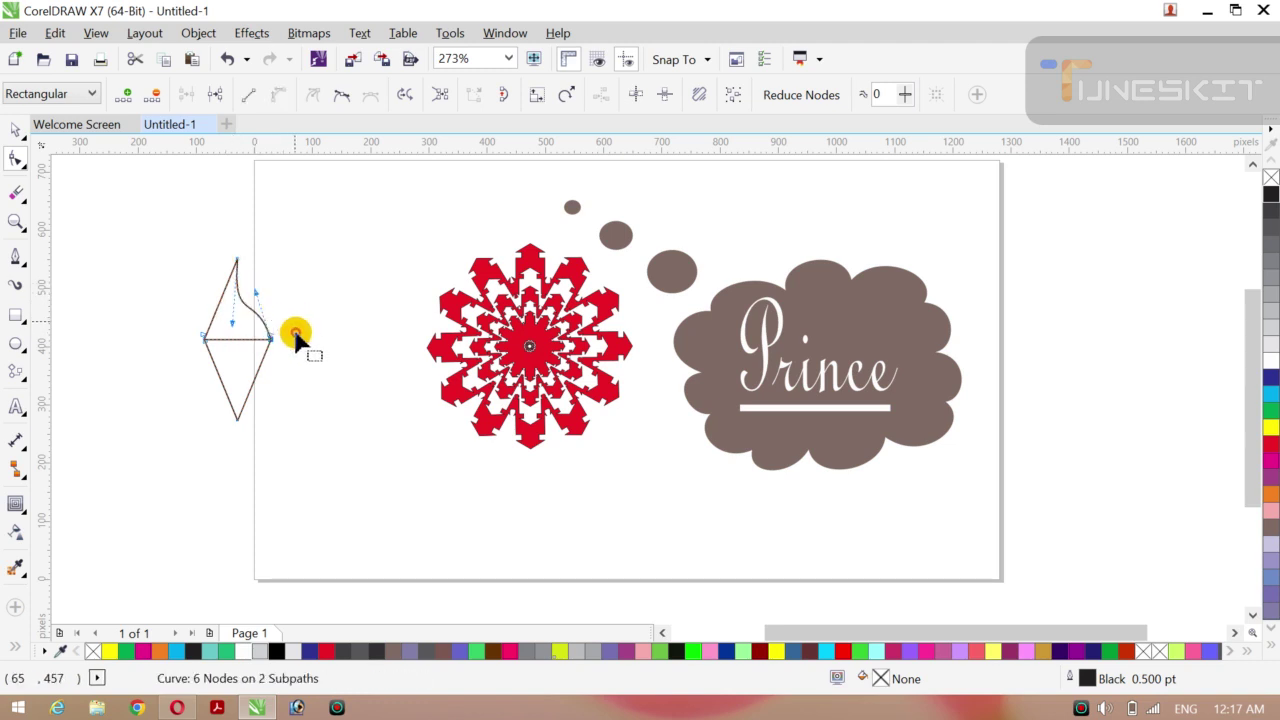
# - Make the shape's lower-left edge a curve, bend it into a matching S-shape and deselect the shape
pyautogui.click(222, 385)
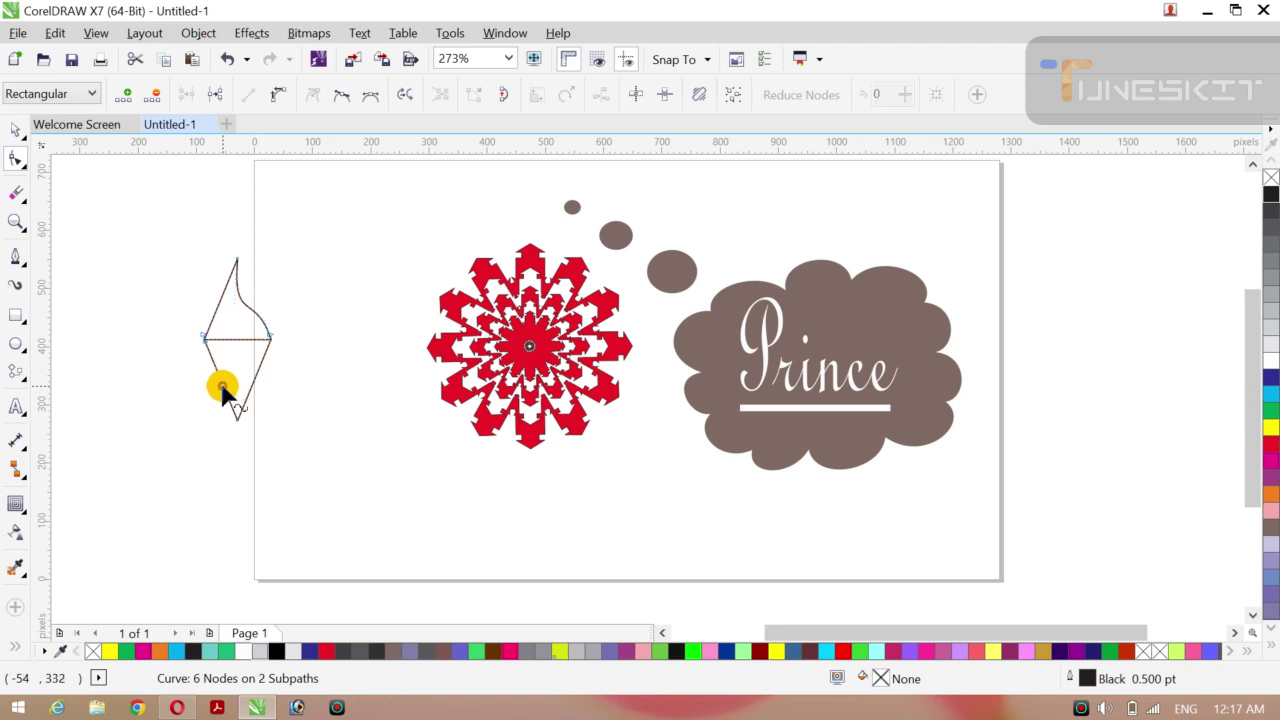
pyautogui.rightClick(222, 385)
pyautogui.click(284, 131)
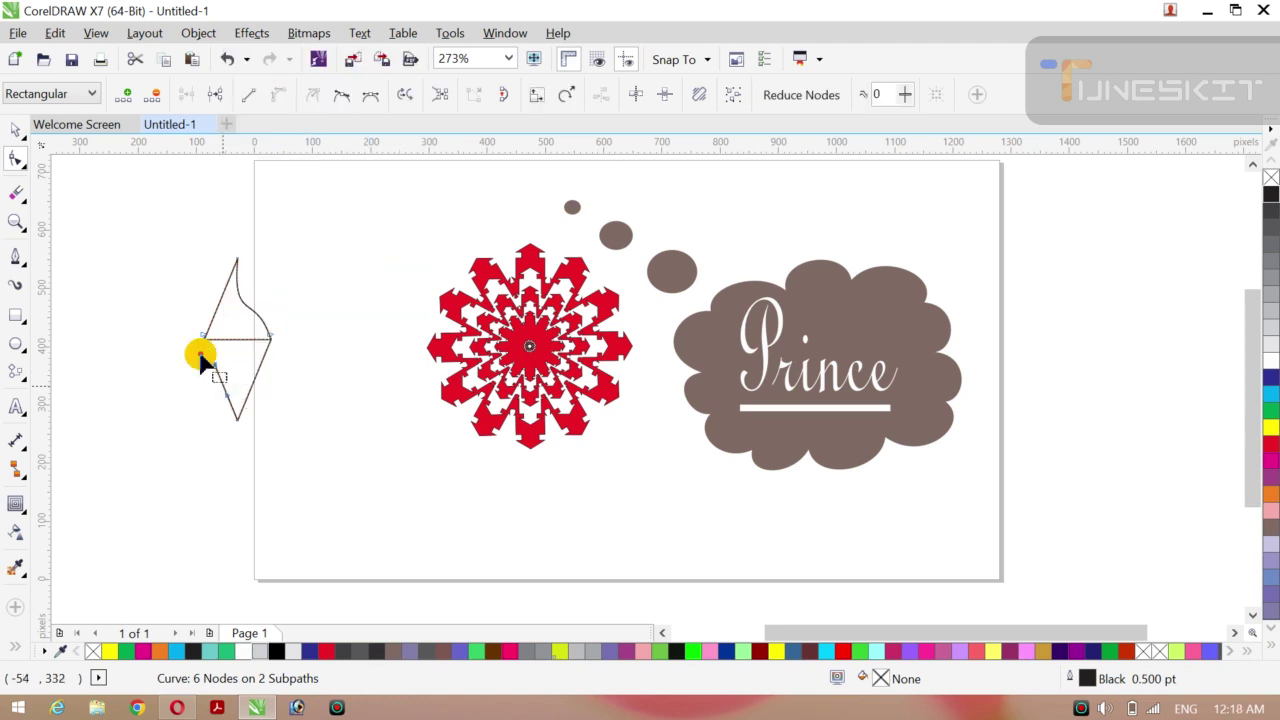
pyautogui.moveTo(200, 356); pyautogui.dragTo(251, 406)
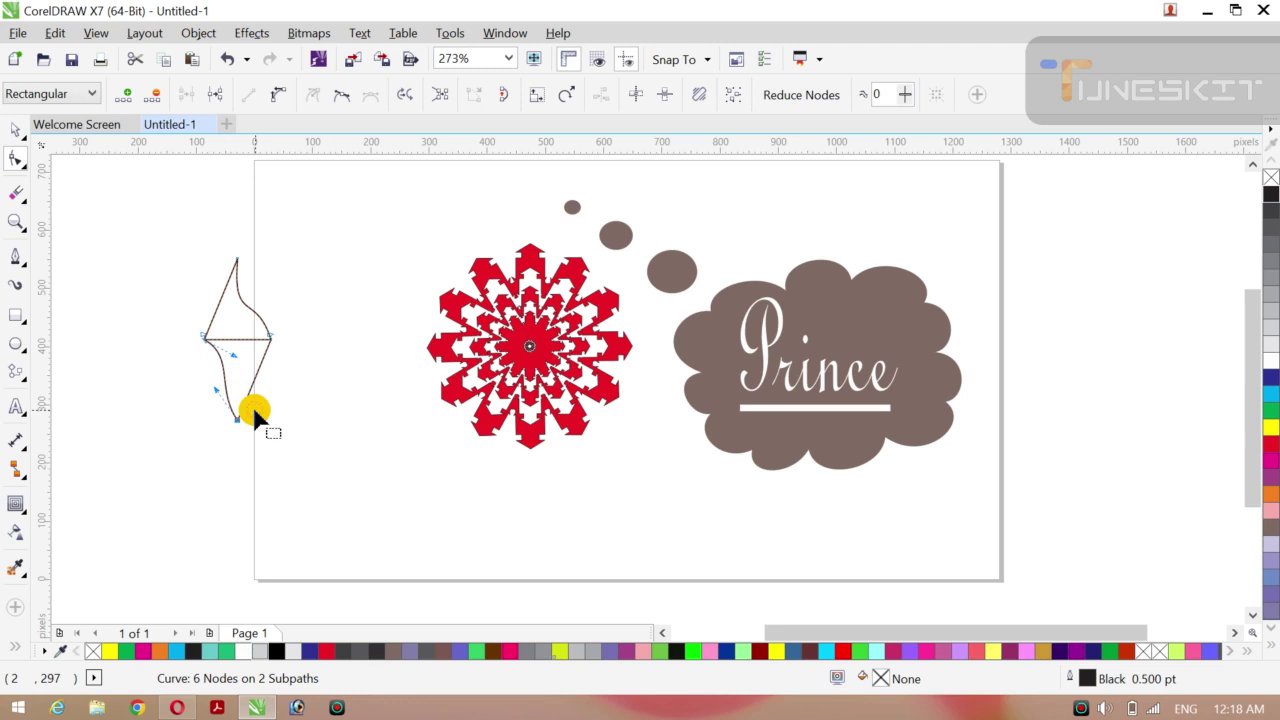
pyautogui.click(20, 131)
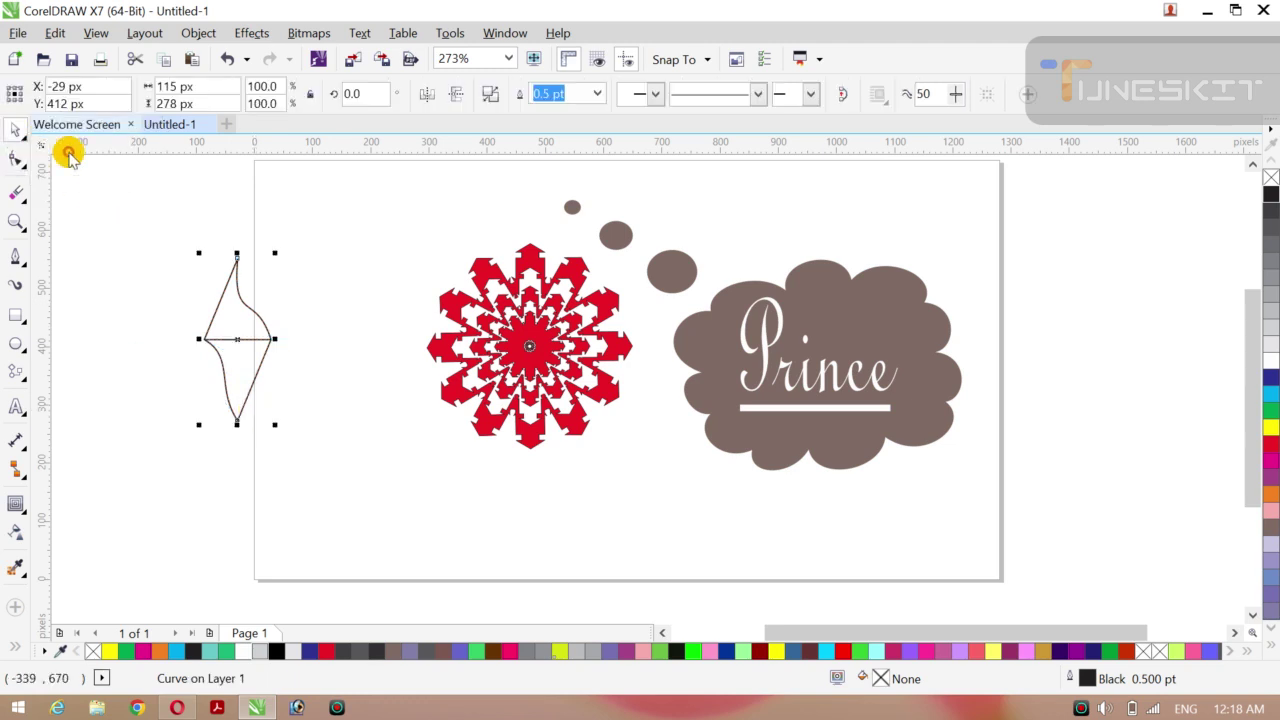
pyautogui.click(98, 222)
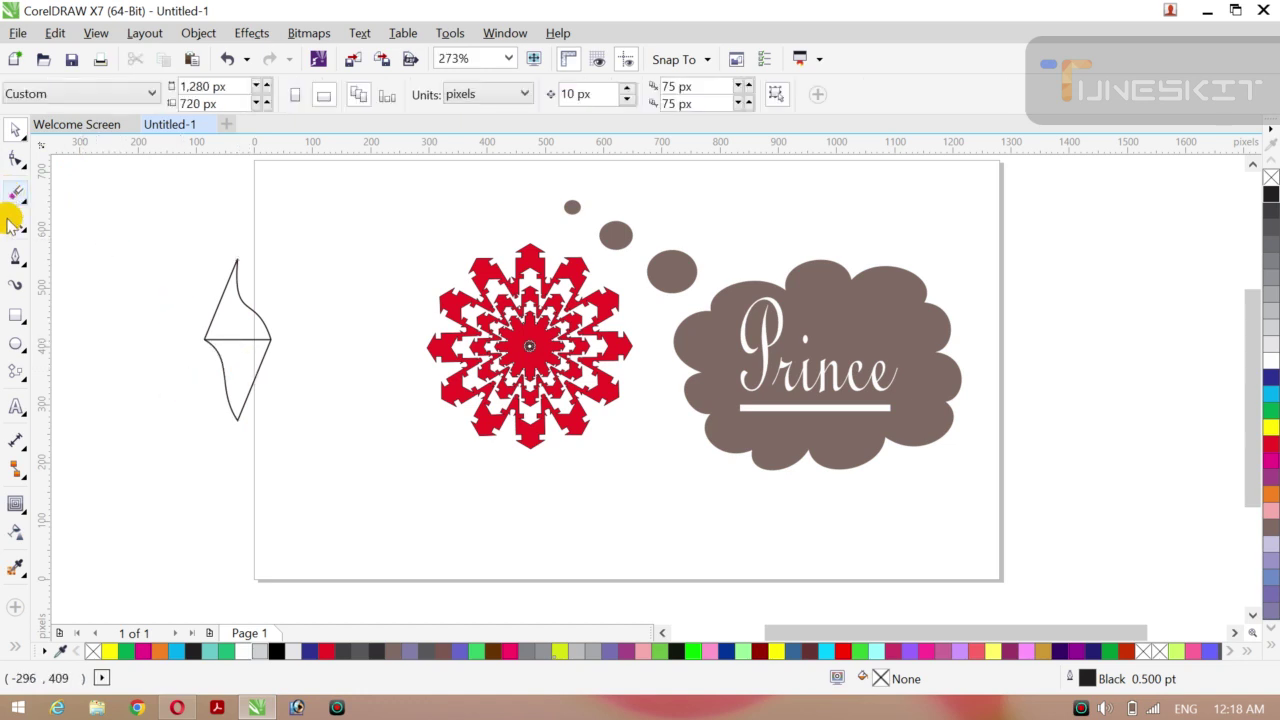
pyautogui.click(24, 266)
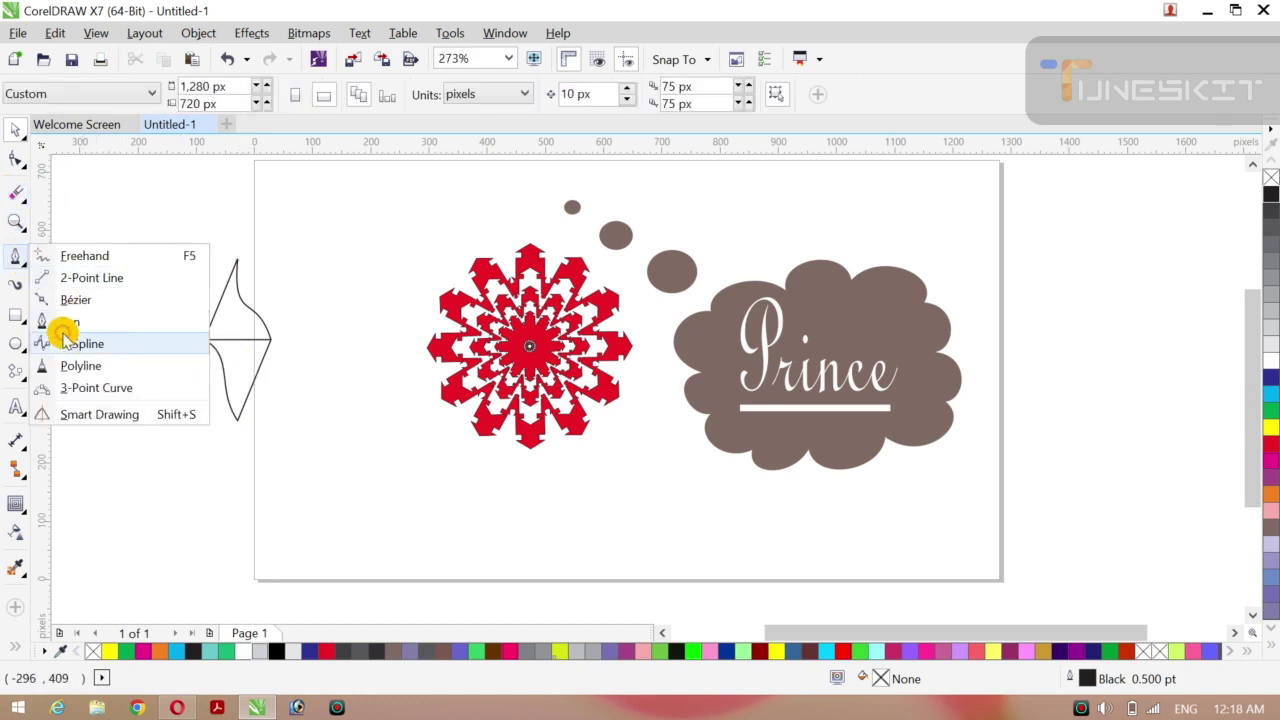
pyautogui.click(14, 212)
pyautogui.click(13, 266)
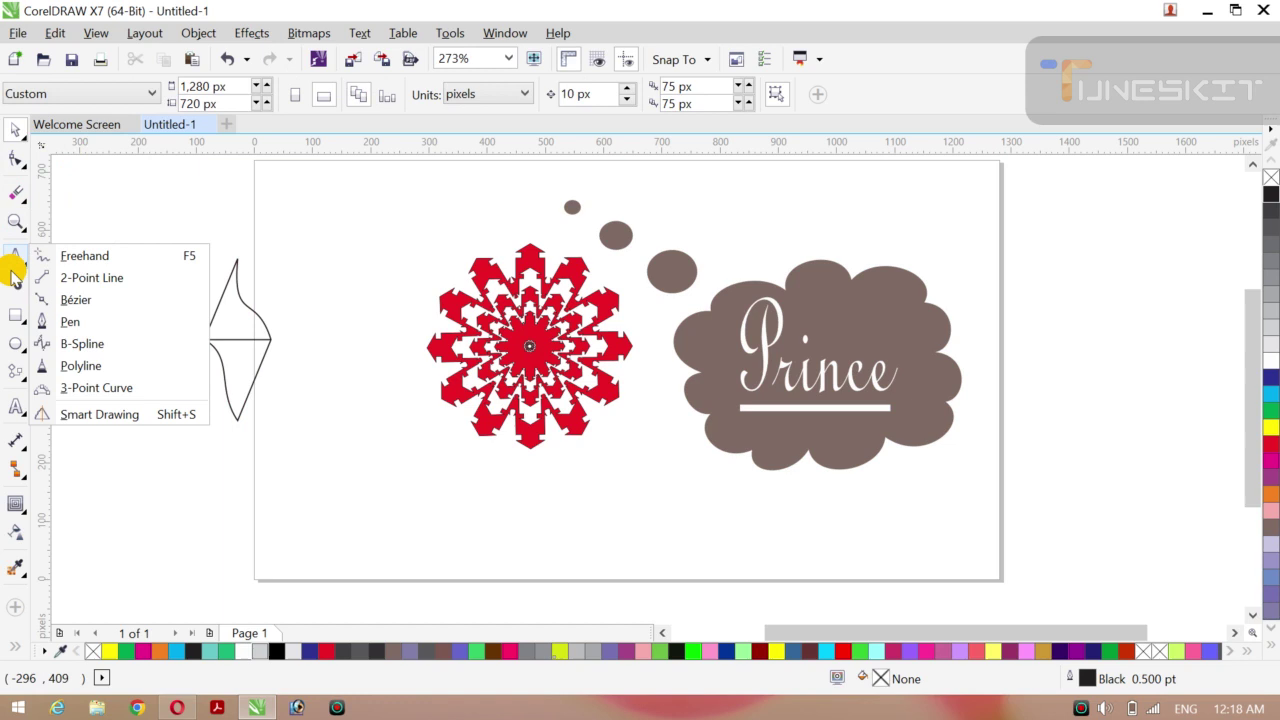
pyautogui.click(17, 319)
pyautogui.click(24, 260)
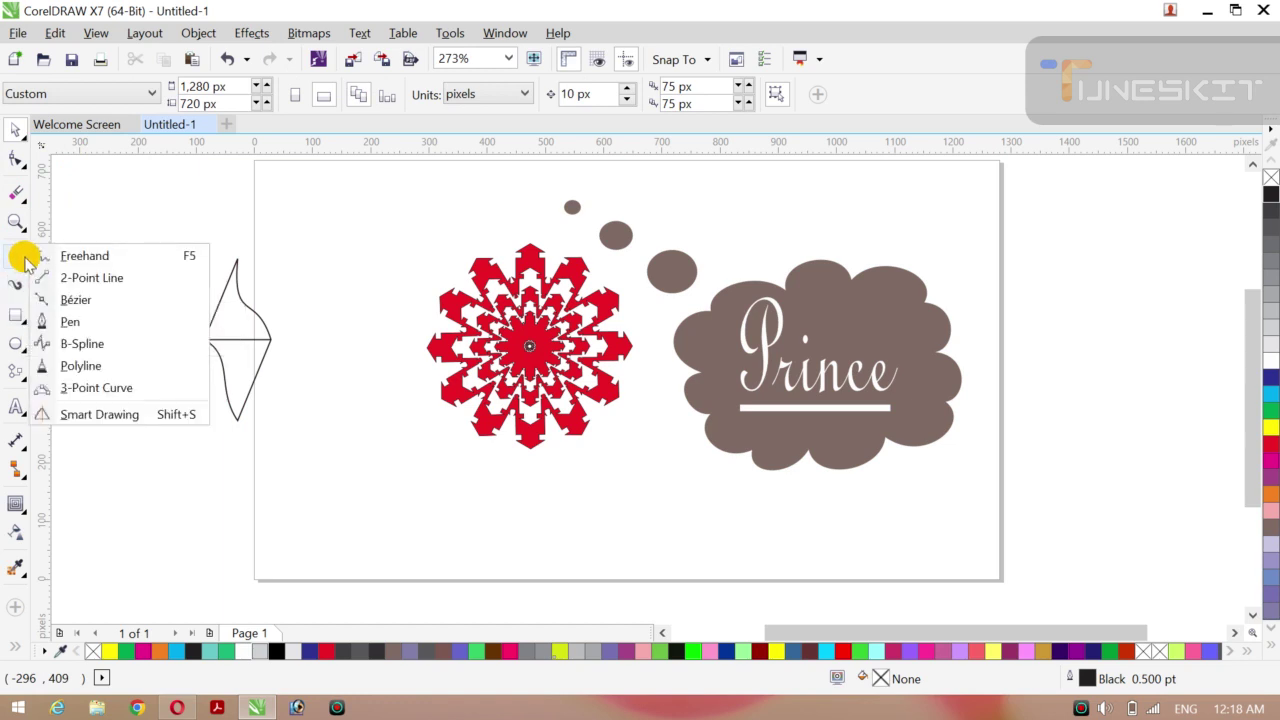
pyautogui.click(23, 229)
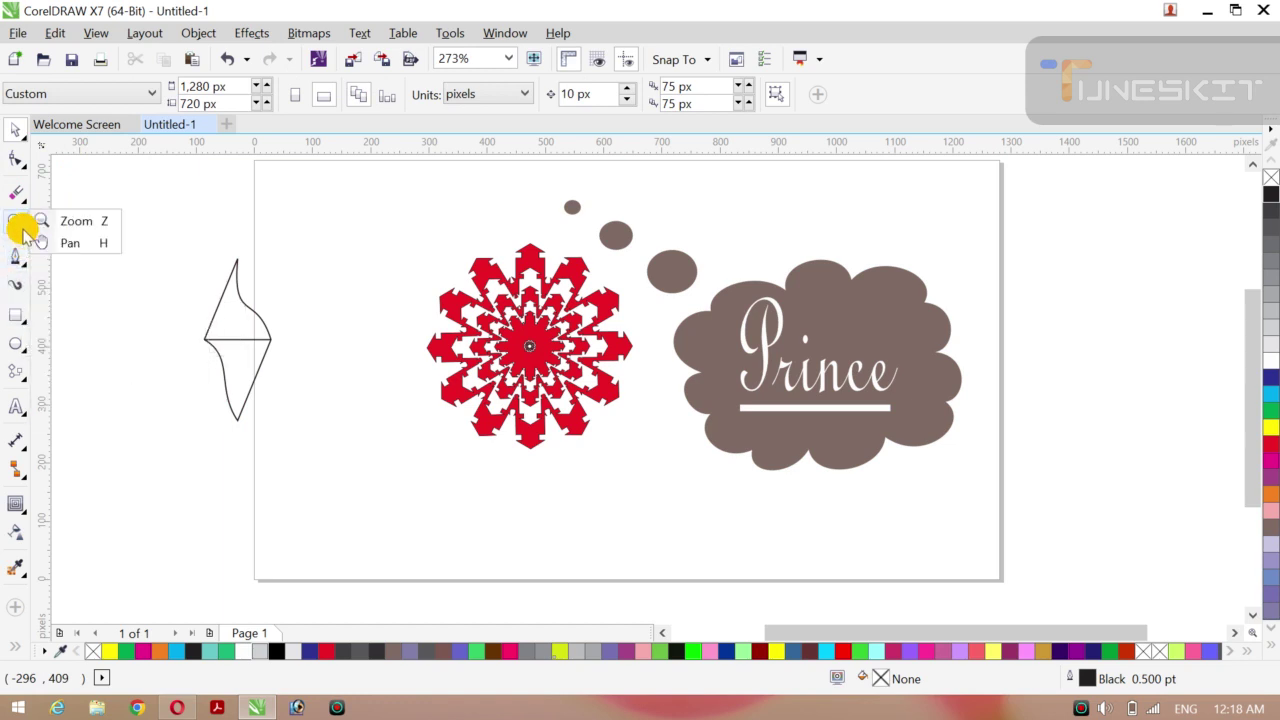
pyautogui.click(22, 260)
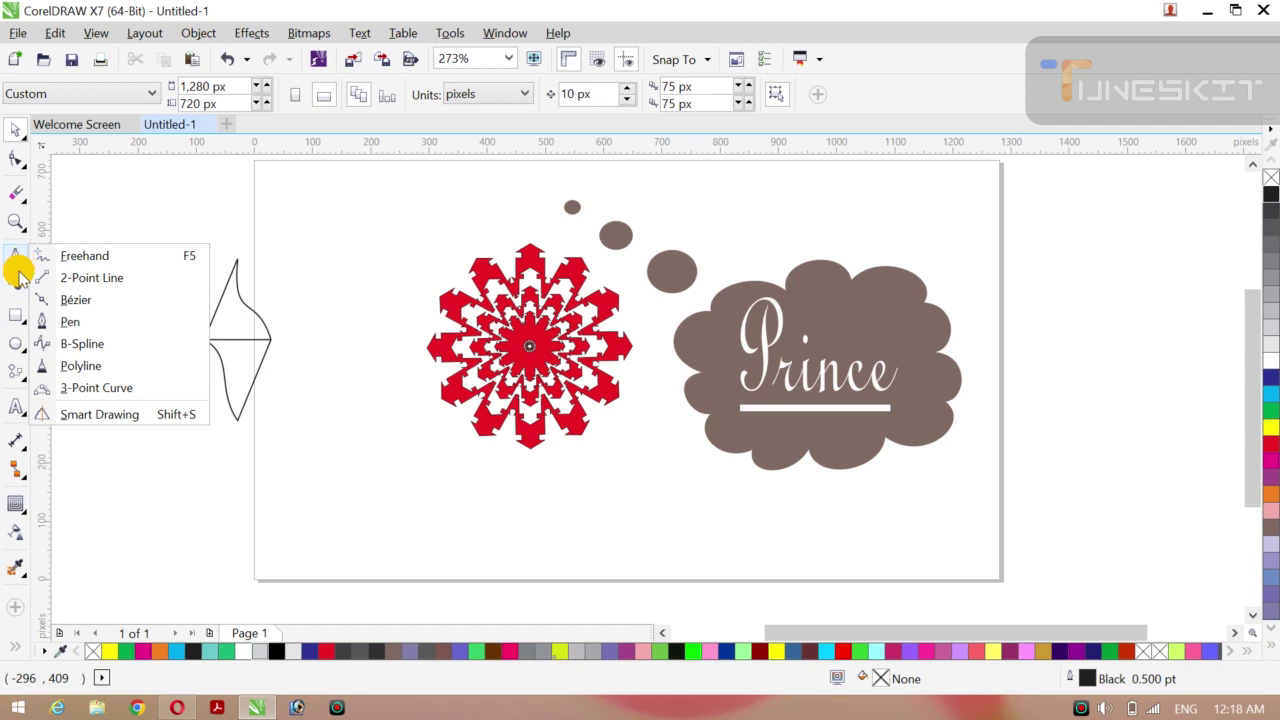
pyautogui.moveTo(20, 375)
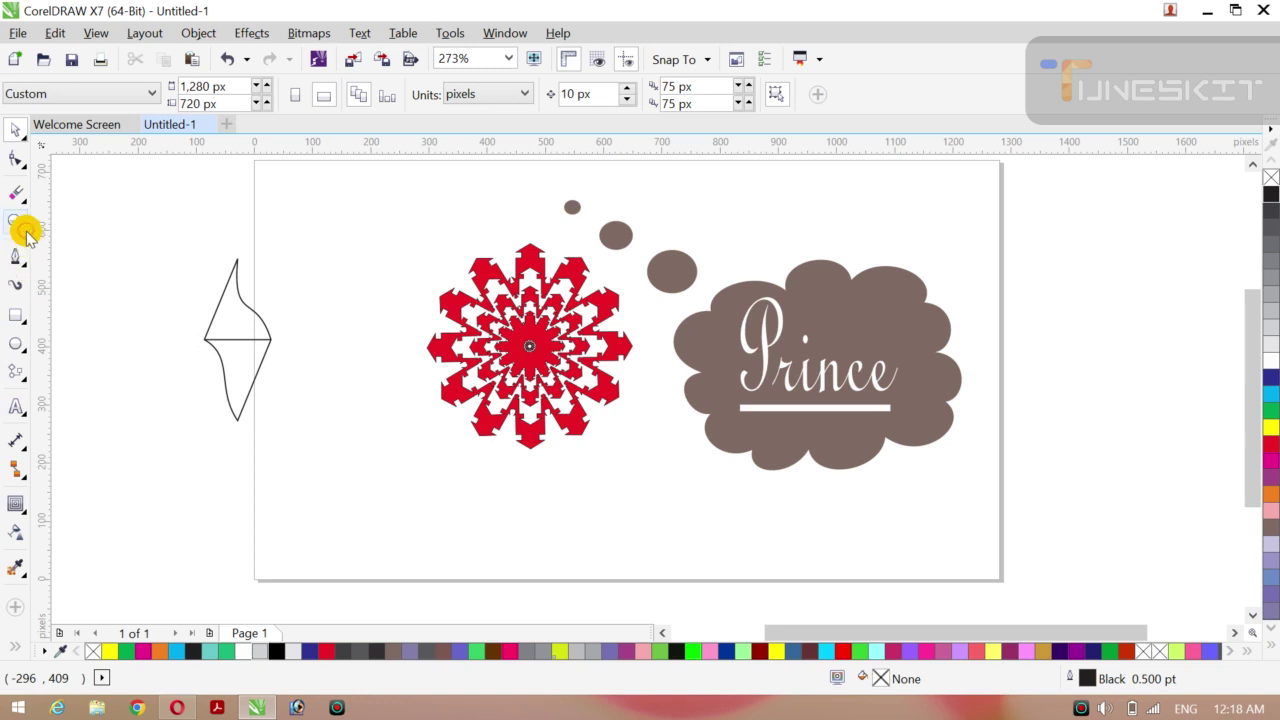
# - Remove the horizontal dividing line inside the curved shape with Virtual Segment Delete
pyautogui.moveTo(22, 229)
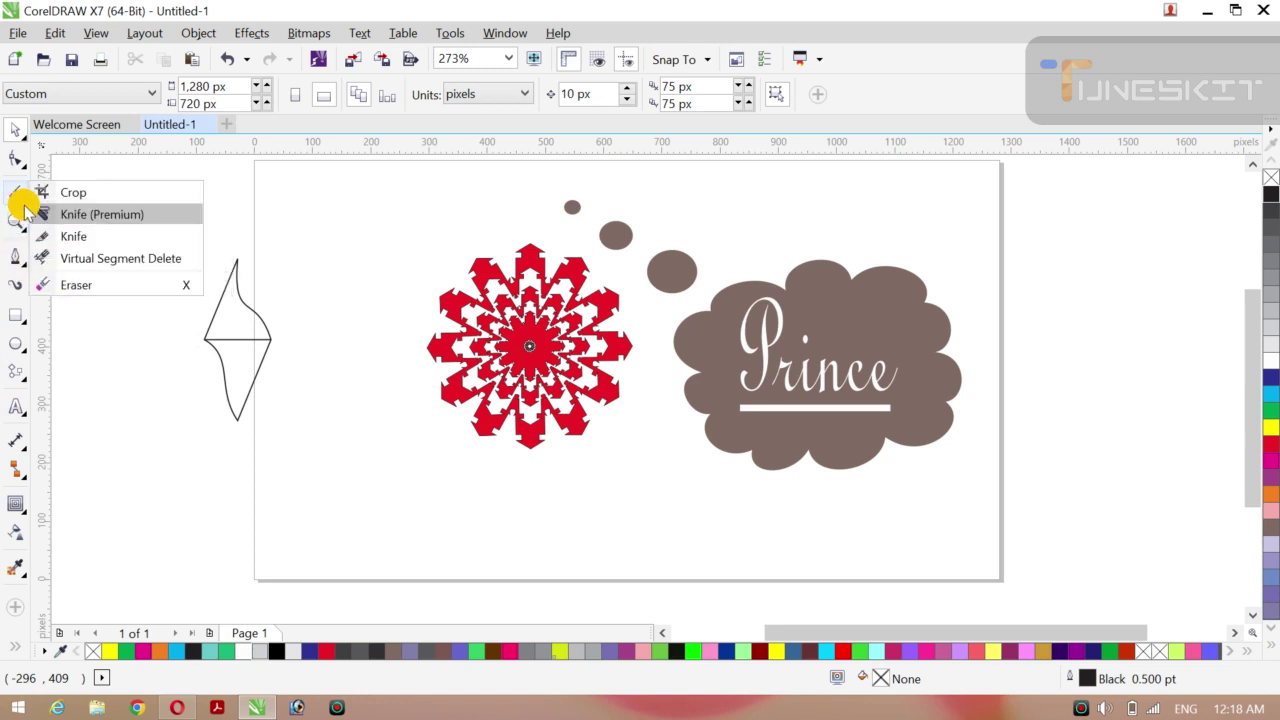
pyautogui.click(66, 257)
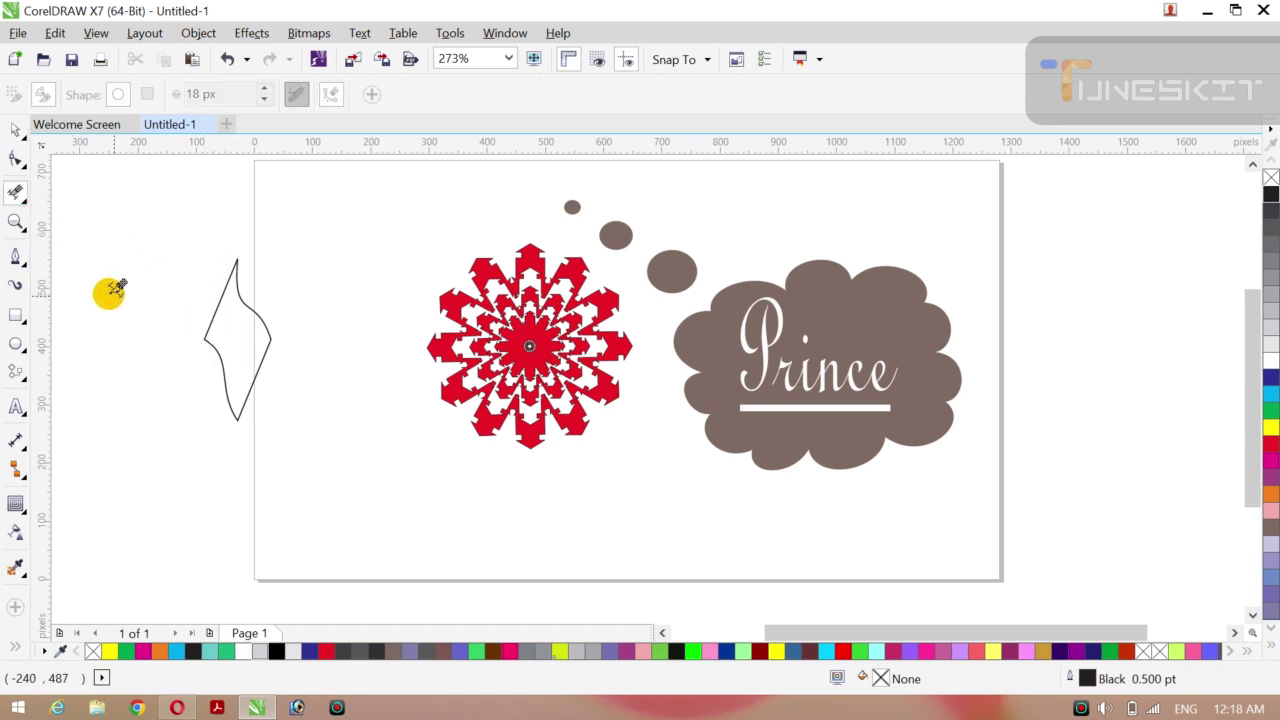
pyautogui.click(26, 143)
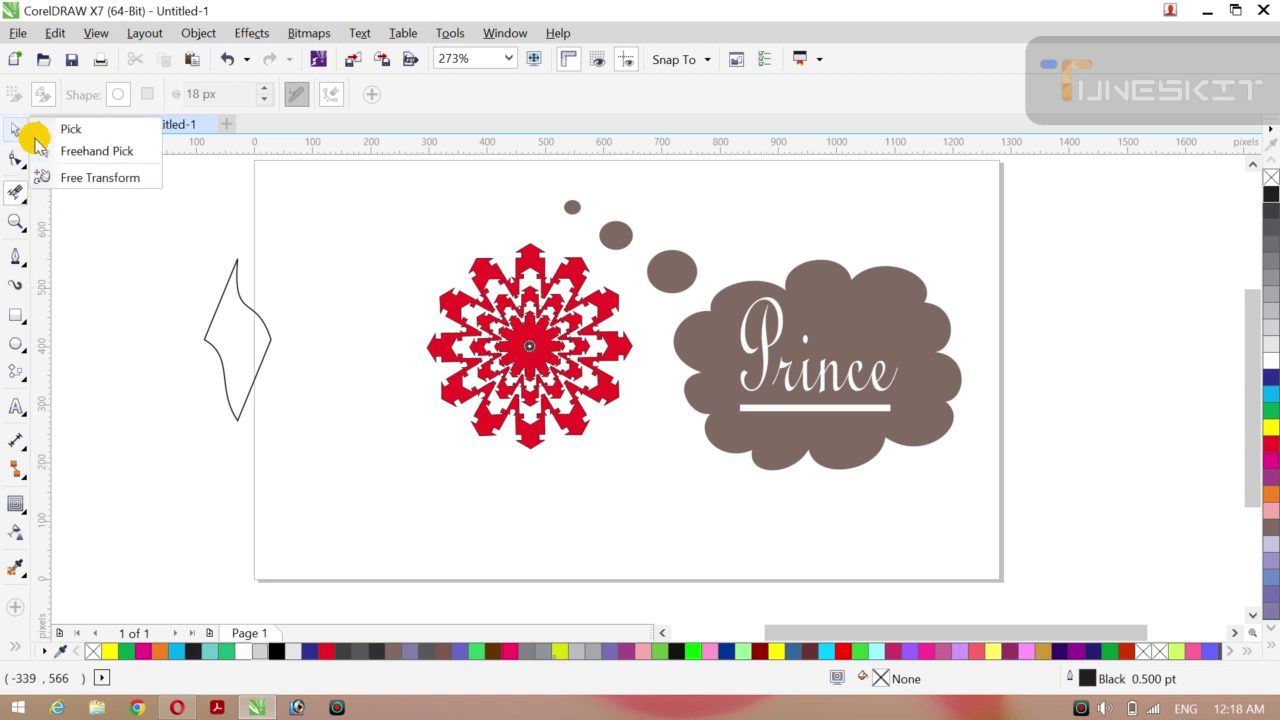
pyautogui.click(56, 128)
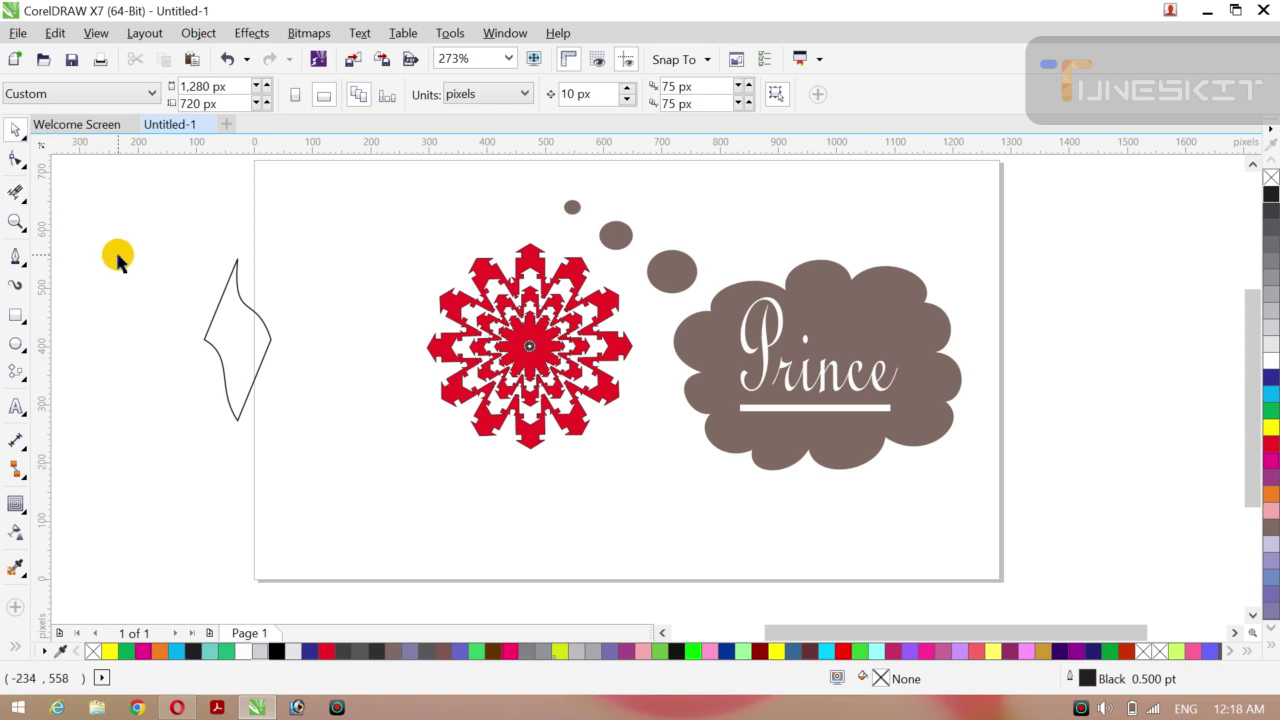
# - Rotate a copy of the petal about its lower tip to about 320.857° and repeat the duplication until nine petals form a full flower
pyautogui.moveTo(117, 255); pyautogui.dragTo(231, 363)
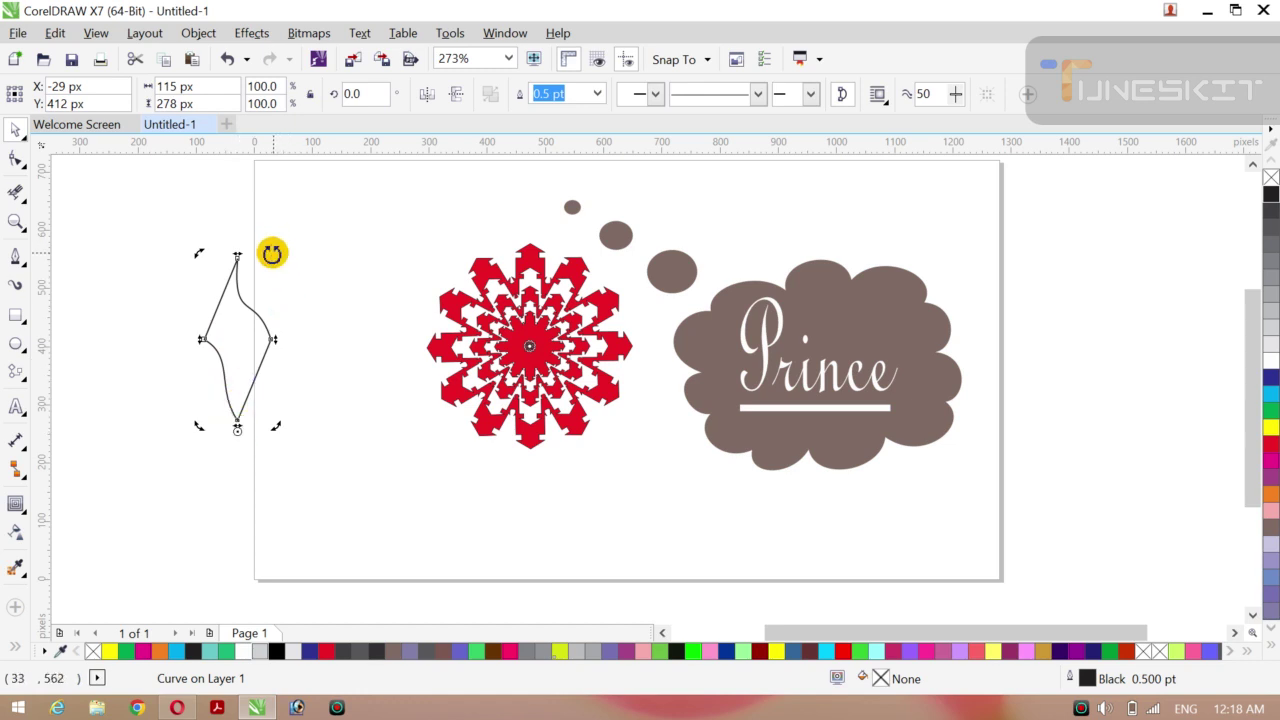
pyautogui.moveTo(272, 253); pyautogui.dragTo(349, 345)
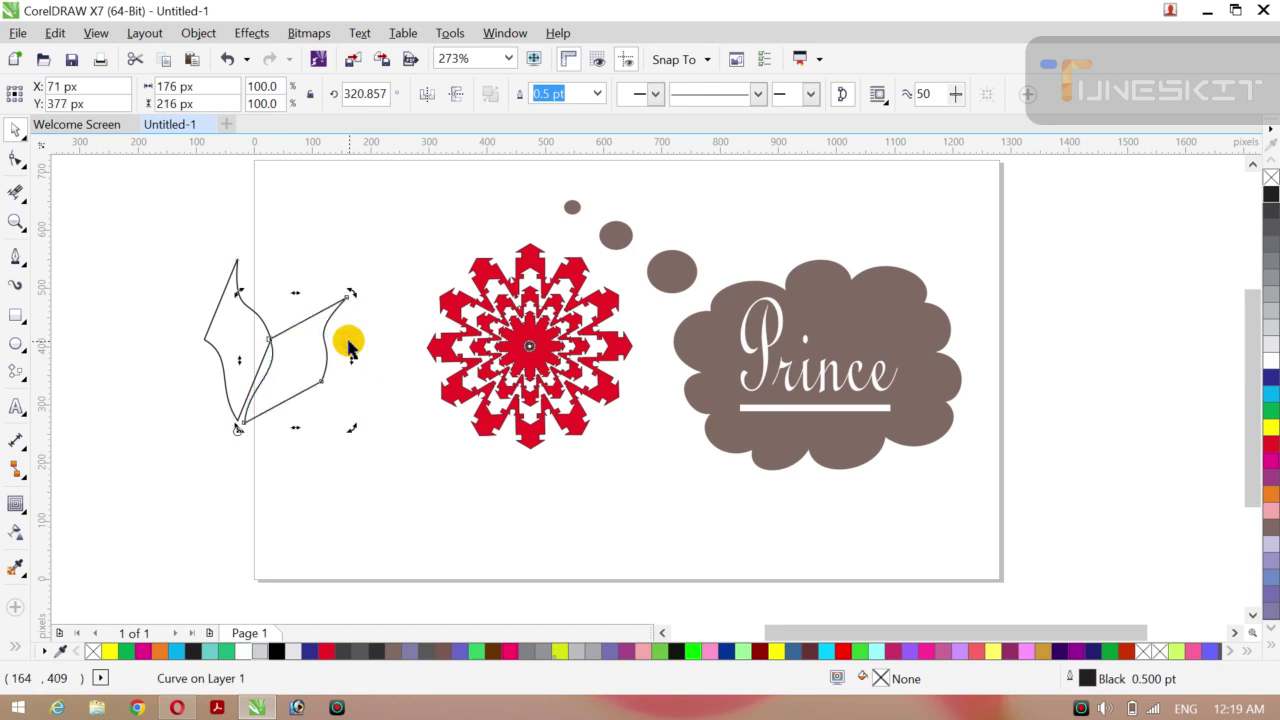
pyautogui.hotkey('ctrl', 'r')
pyautogui.hotkey('ctrl', 'r')
pyautogui.hotkey('ctrl', 'r')
pyautogui.hotkey('ctrl', 'r')
pyautogui.hotkey('ctrl', 'r')
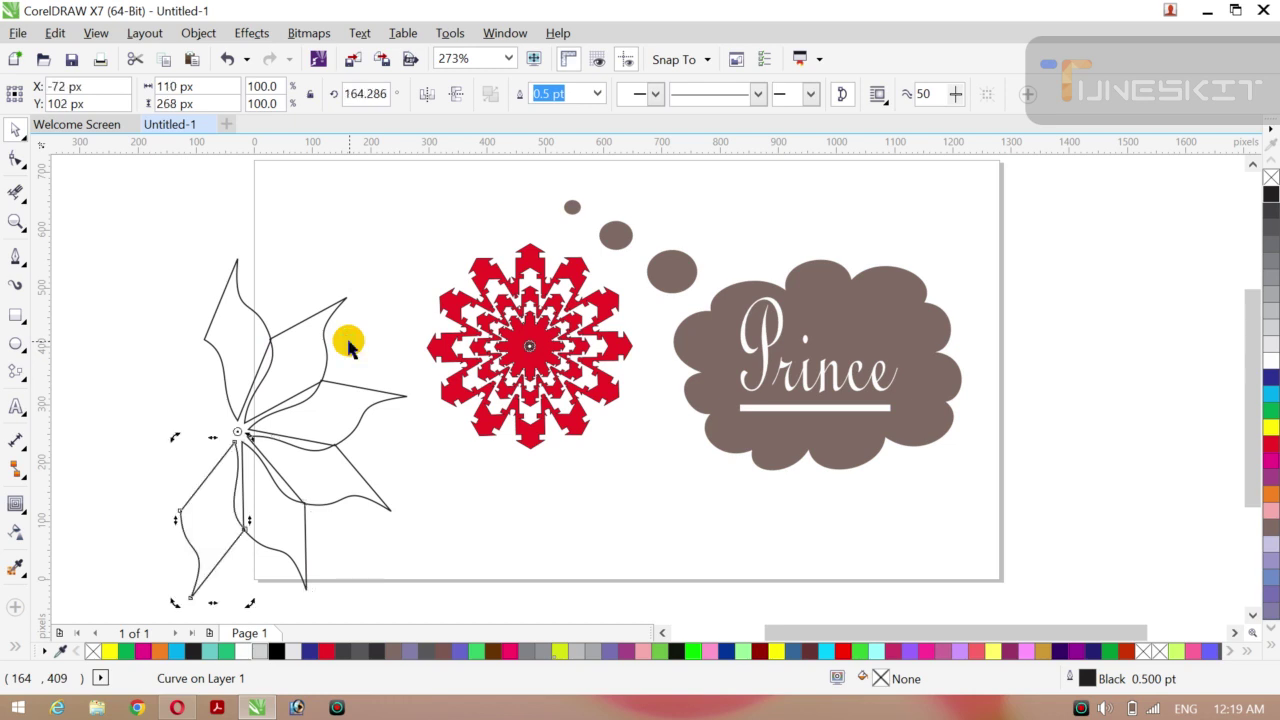
pyautogui.hotkey('ctrl', 'r')
pyautogui.hotkey('ctrl', 'r')
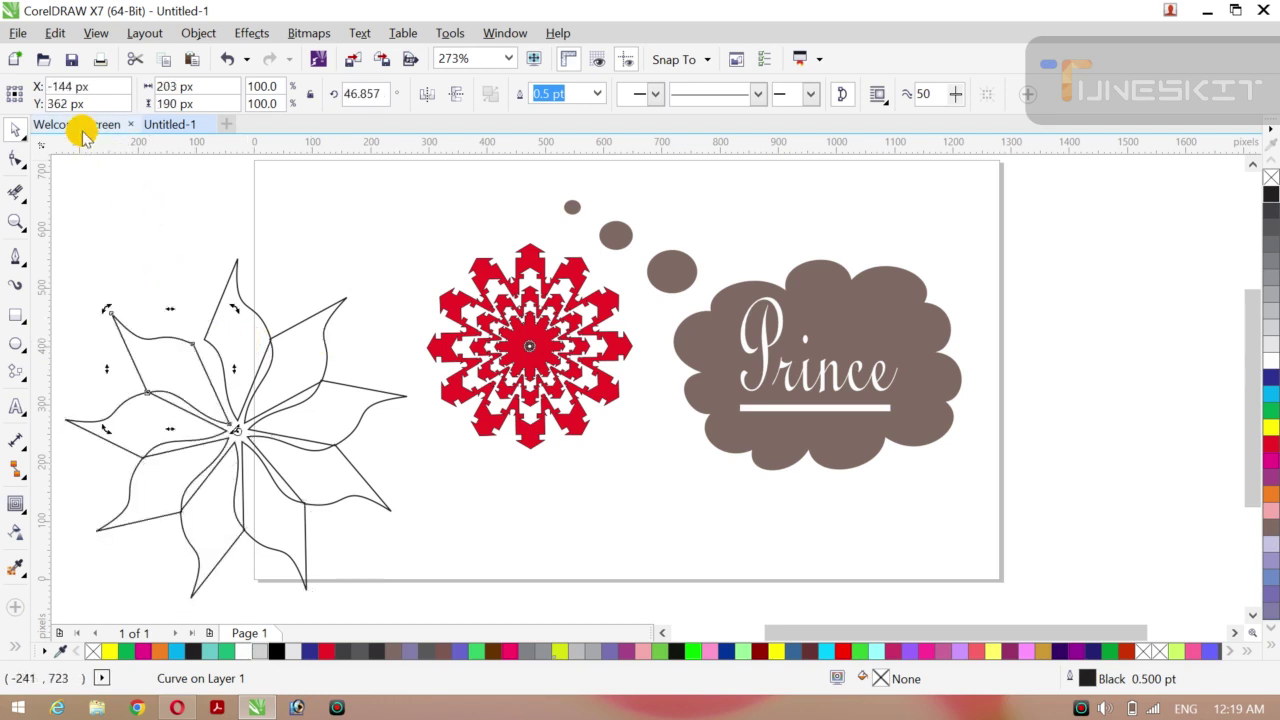
# - Select all nine petals of the outlined flower and group them
pyautogui.click(22, 134)
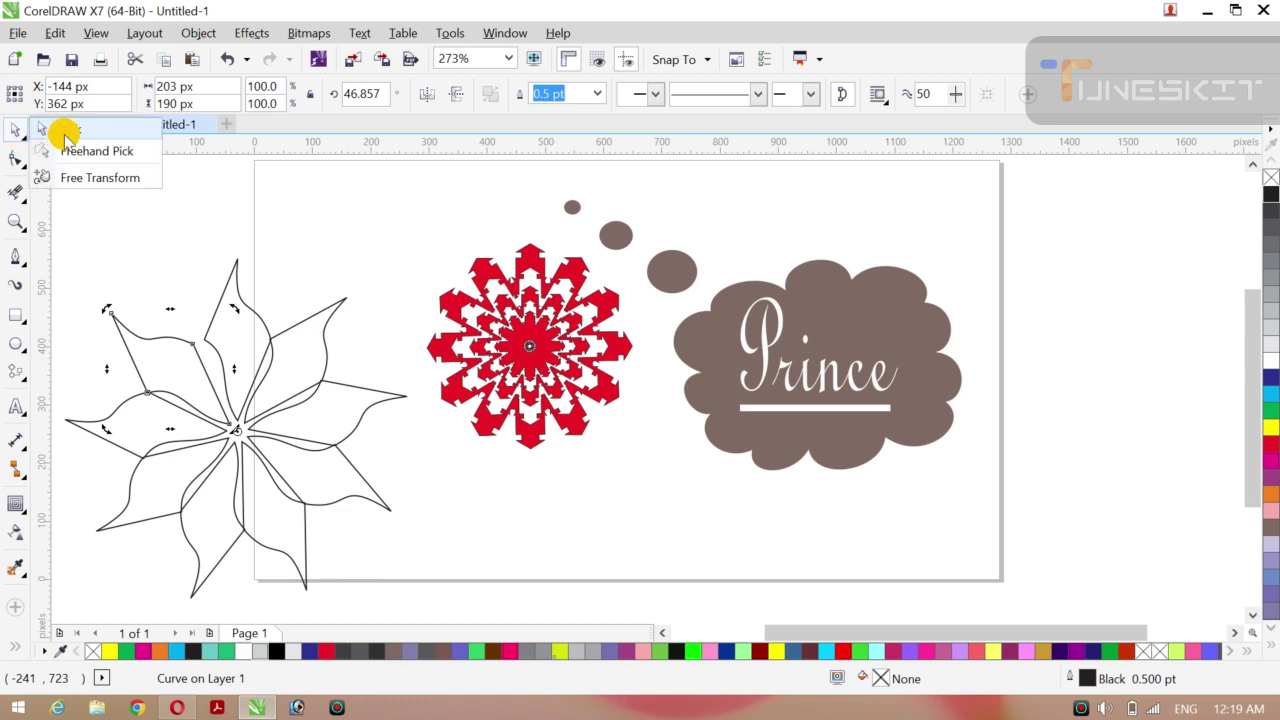
pyautogui.click(62, 134)
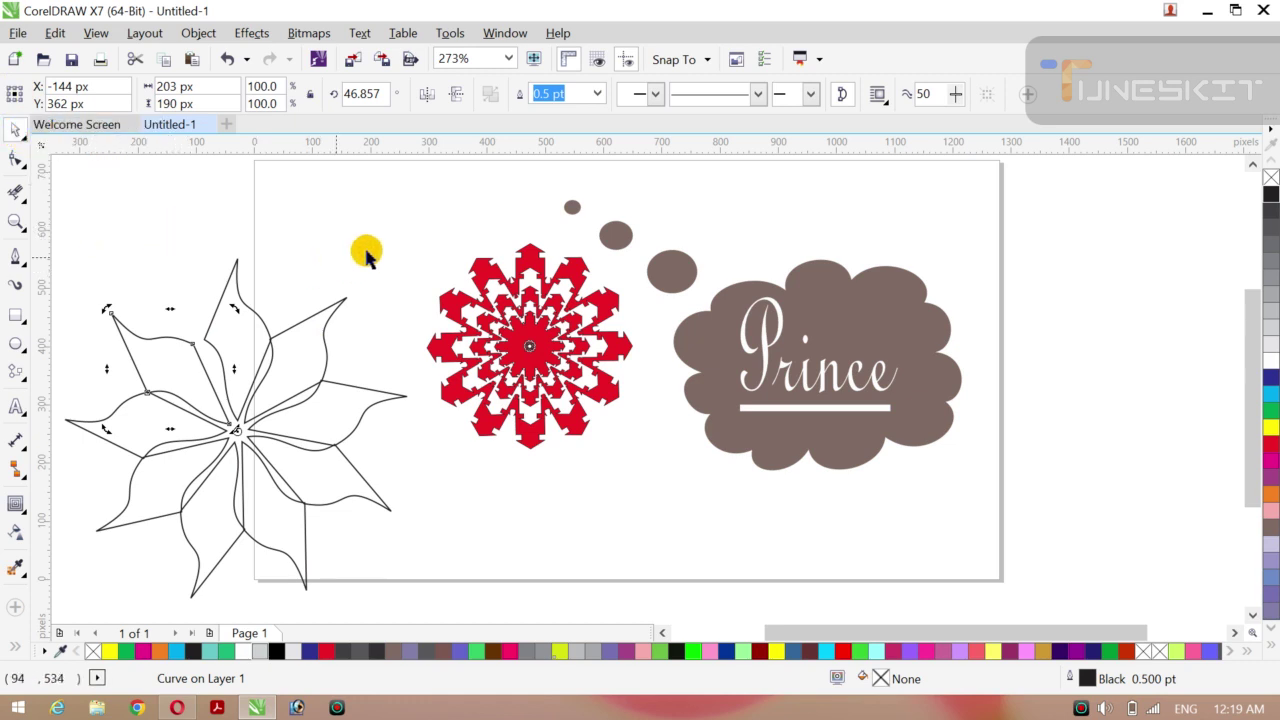
pyautogui.moveTo(362, 234); pyautogui.dragTo(94, 528)
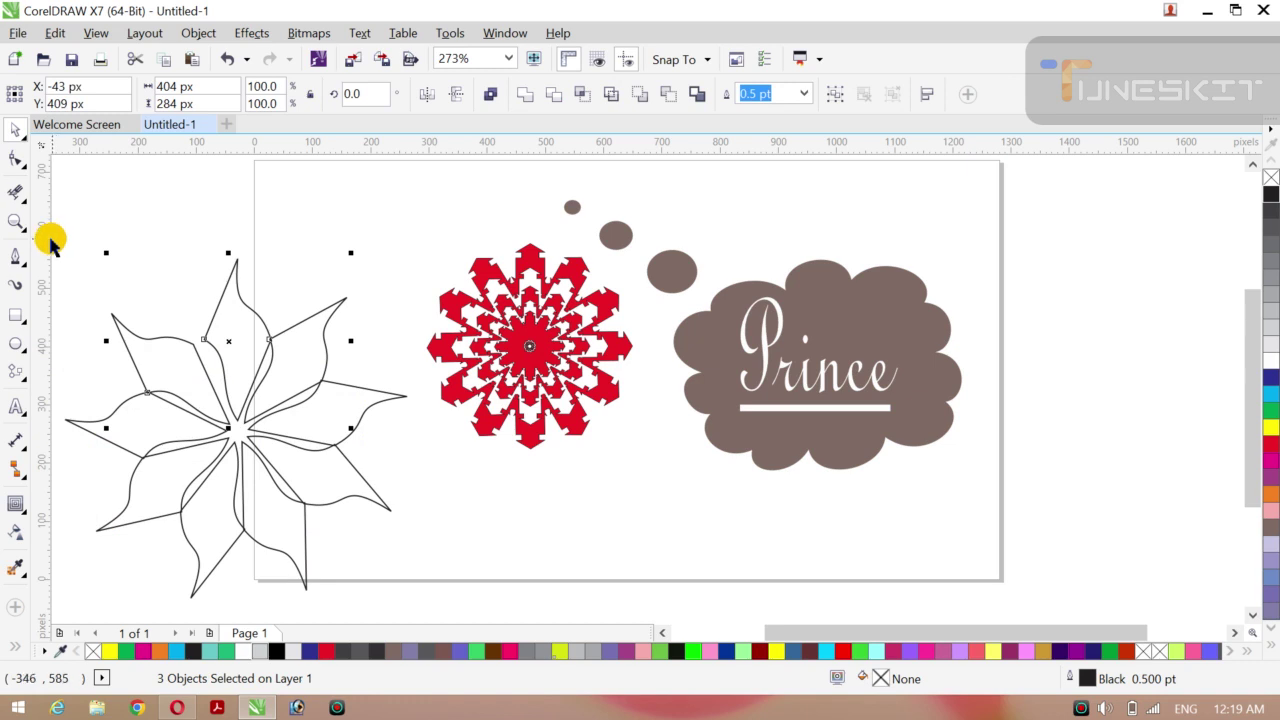
pyautogui.moveTo(52, 245); pyautogui.dragTo(440, 415)
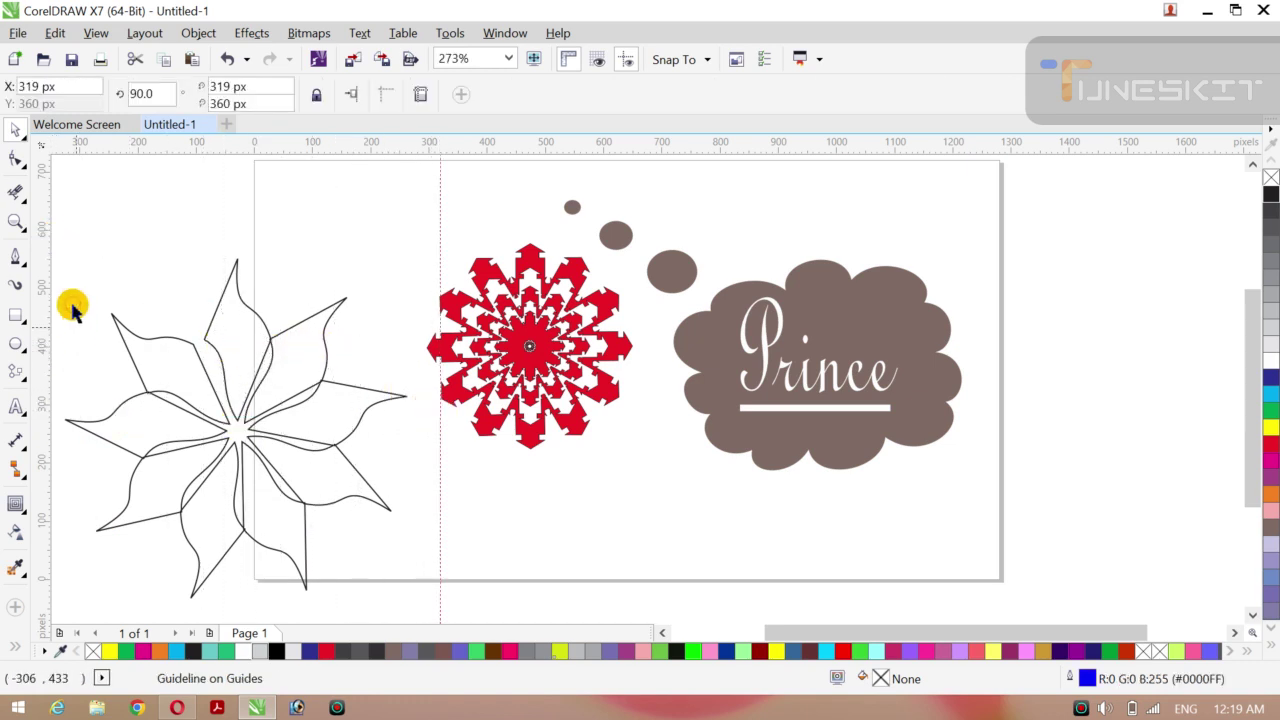
pyautogui.moveTo(52, 277); pyautogui.dragTo(320, 434)
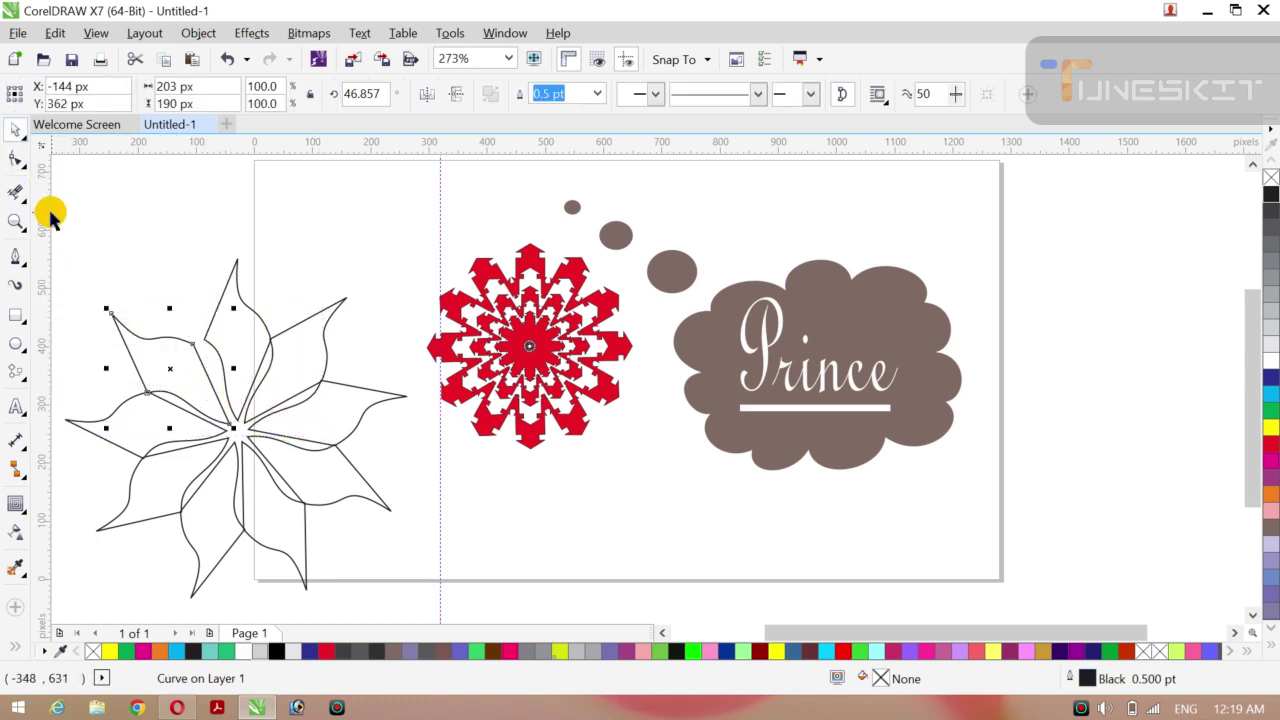
pyautogui.moveTo(51, 212)
pyautogui.mouseDown()
pyautogui.moveTo(171, 269)
pyautogui.moveTo(294, 363)
pyautogui.moveTo(337, 457)
pyautogui.moveTo(279, 524)
pyautogui.moveTo(281, 510)
pyautogui.moveTo(392, 590)
pyautogui.moveTo(403, 580)
pyautogui.moveTo(421, 611)
pyautogui.mouseUp()
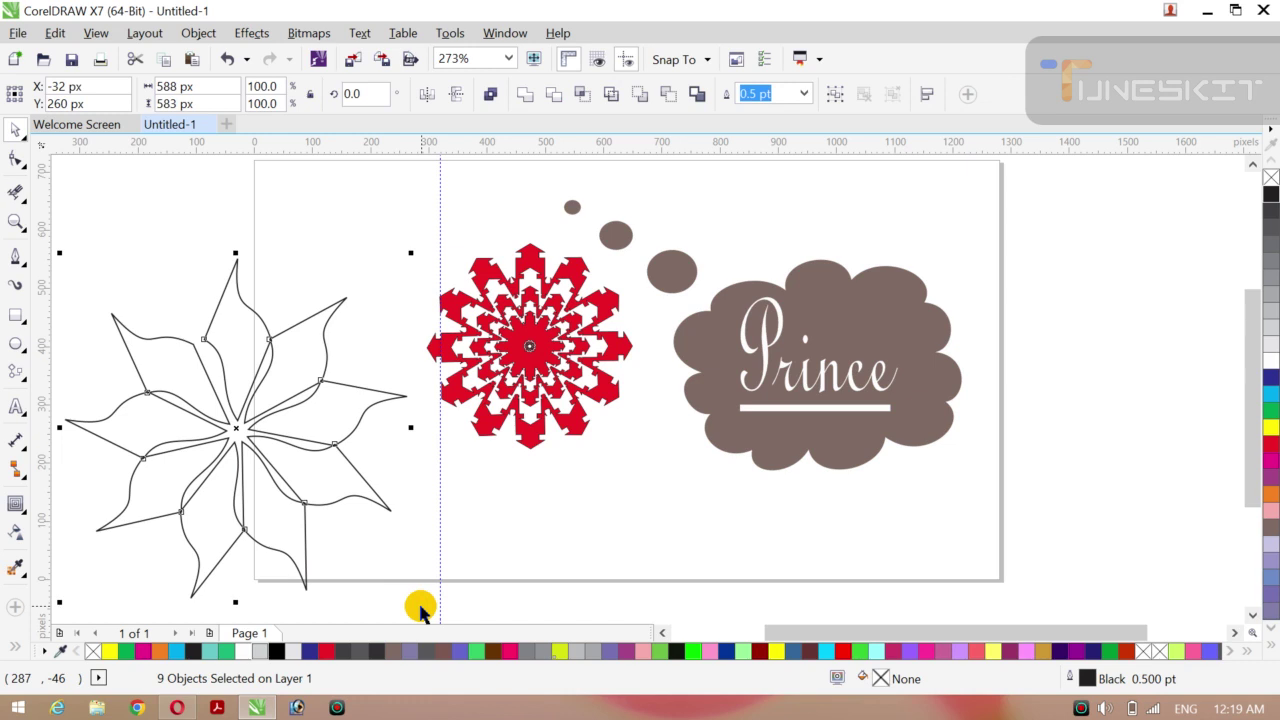
pyautogui.hotkey('ctrl', 'g')
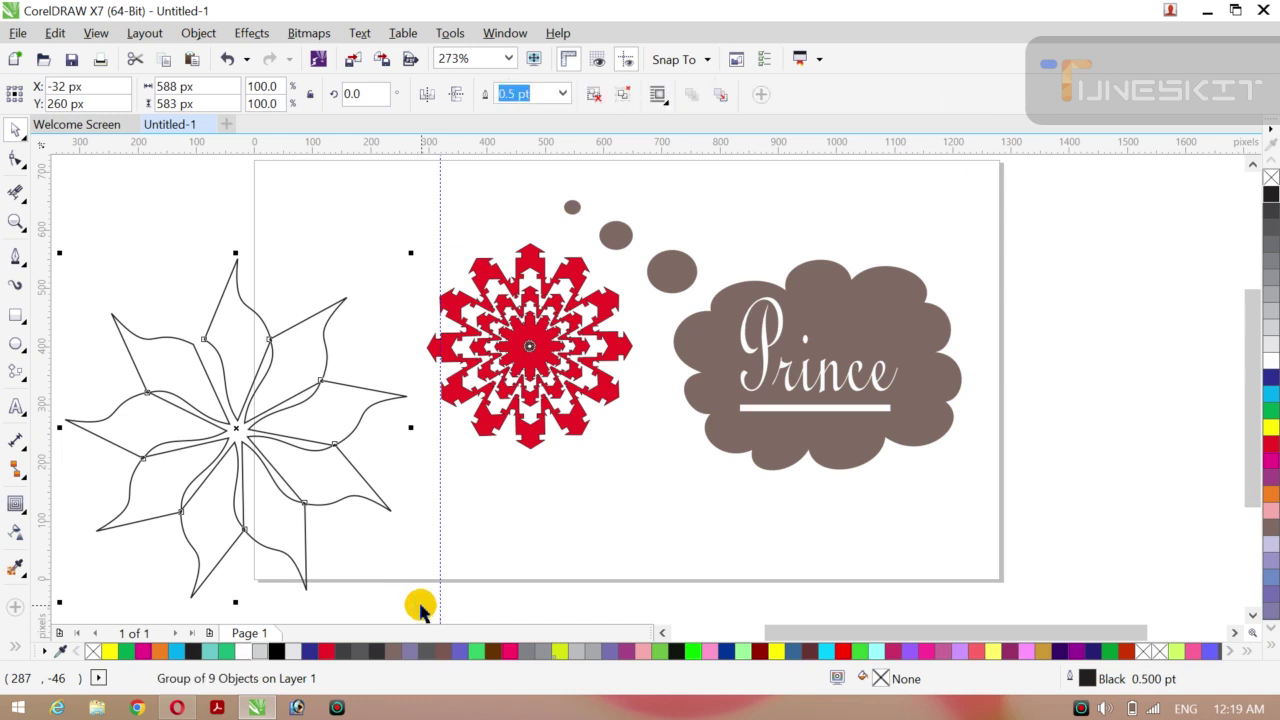
# - Delete the stray vertical guideline crossing the red ornament
pyautogui.click(591, 566)
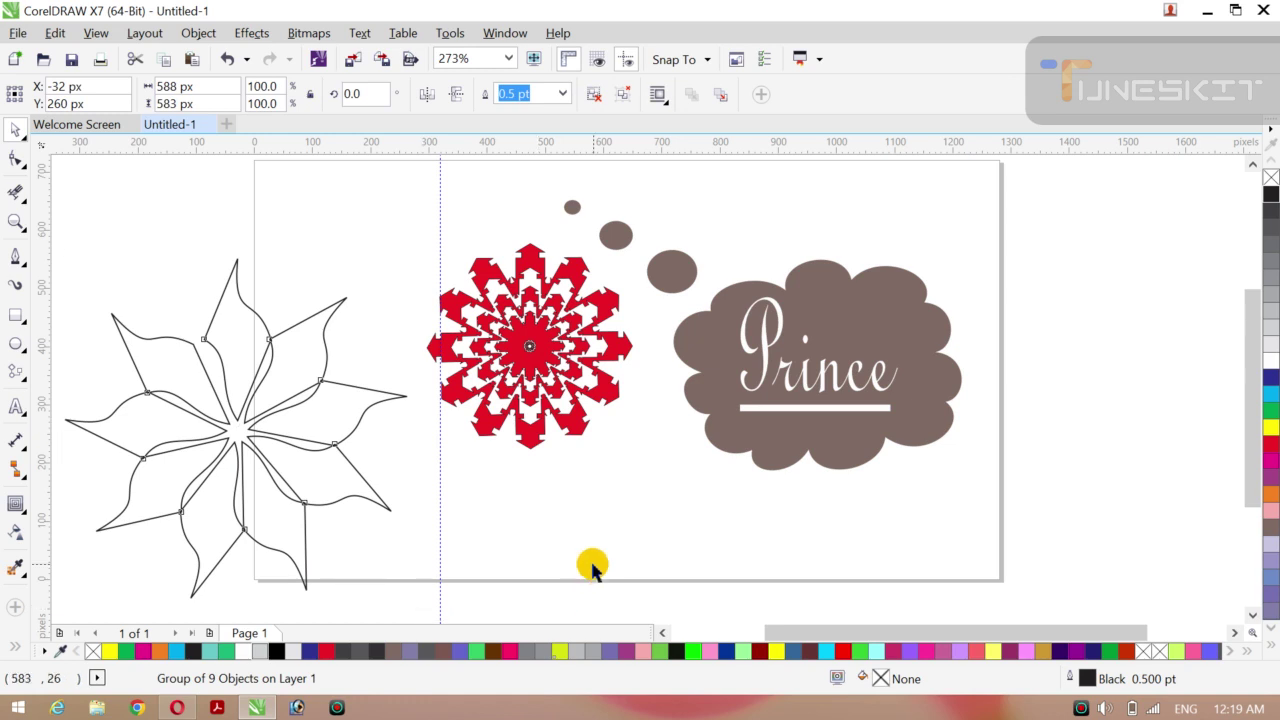
pyautogui.click(440, 530)
pyautogui.press('Delete')
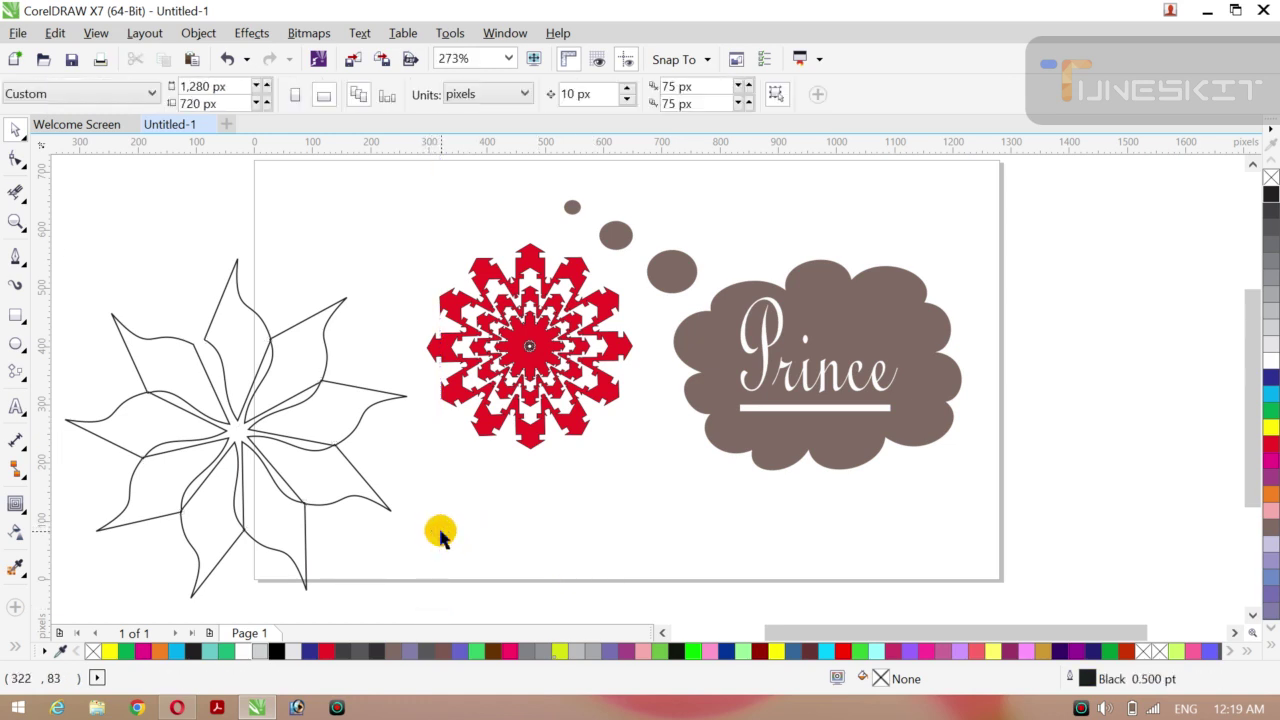
# - Move the flower group to about X -14, Y 324 px and add eight concentric copies, each scaled to 73% of the previous one
pyautogui.click(331, 456)
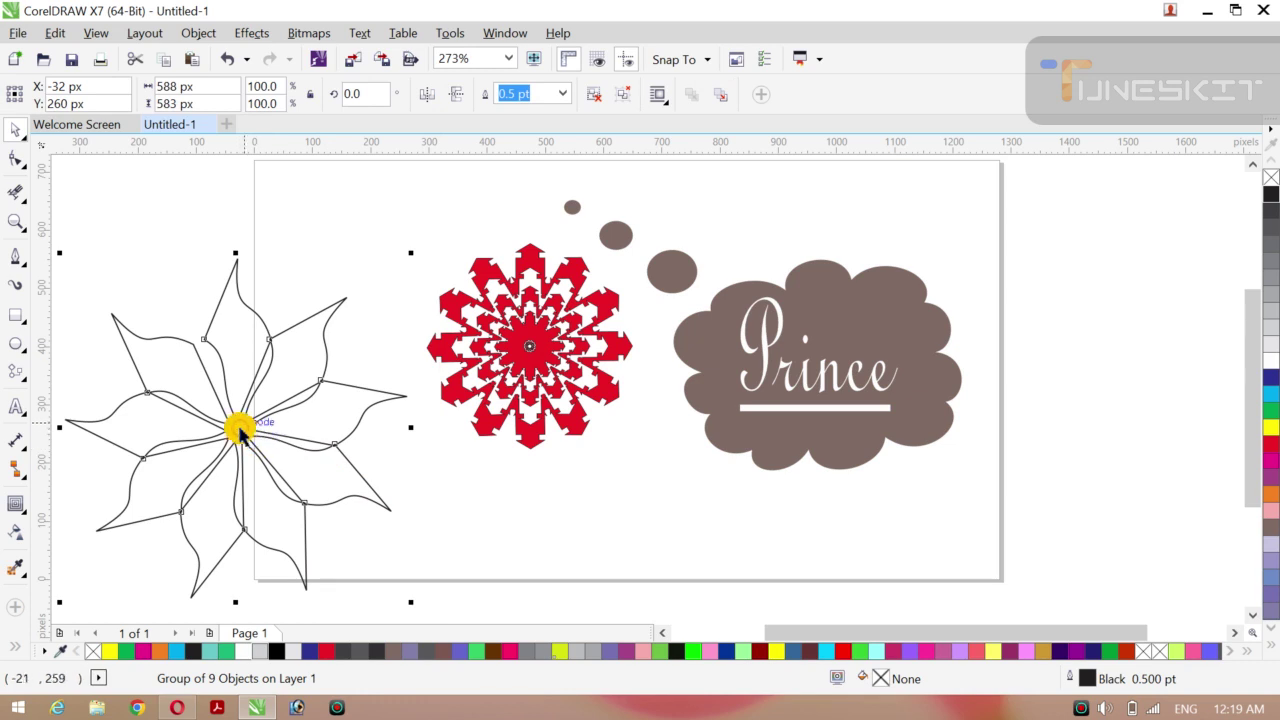
pyautogui.moveTo(229, 426); pyautogui.dragTo(239, 389)
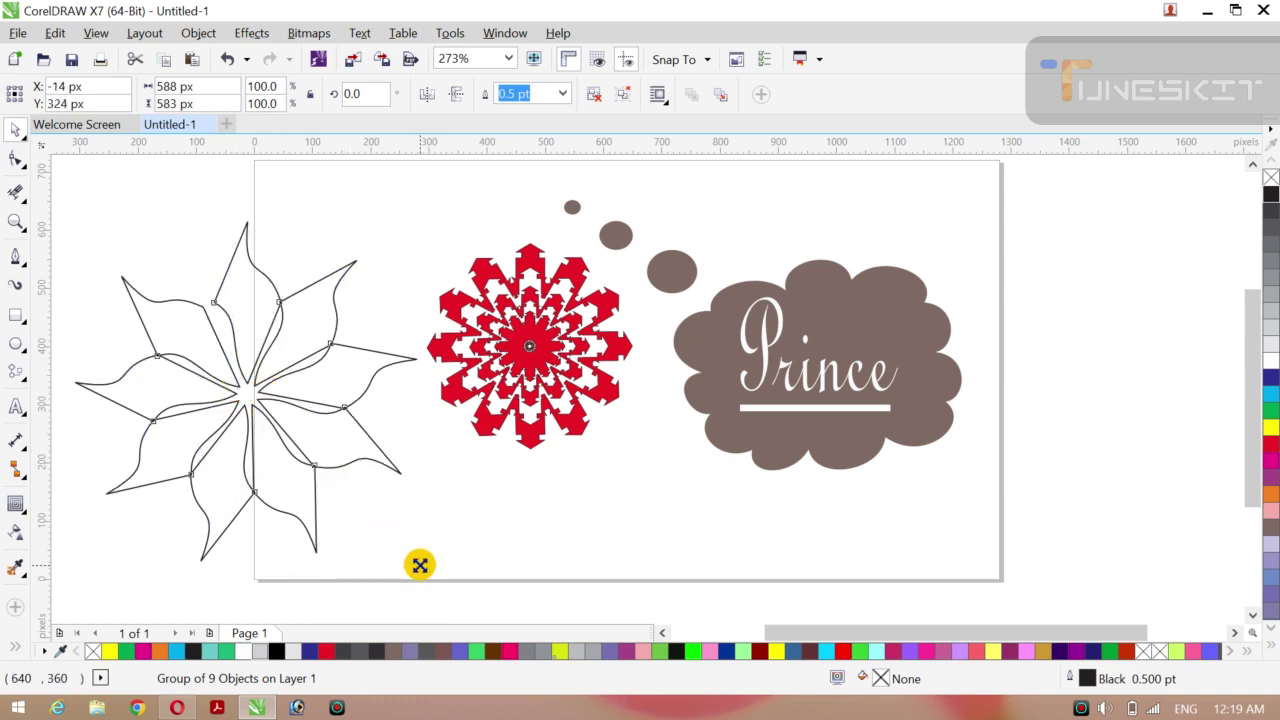
pyautogui.moveTo(420, 565); pyautogui.dragTo(374, 533)
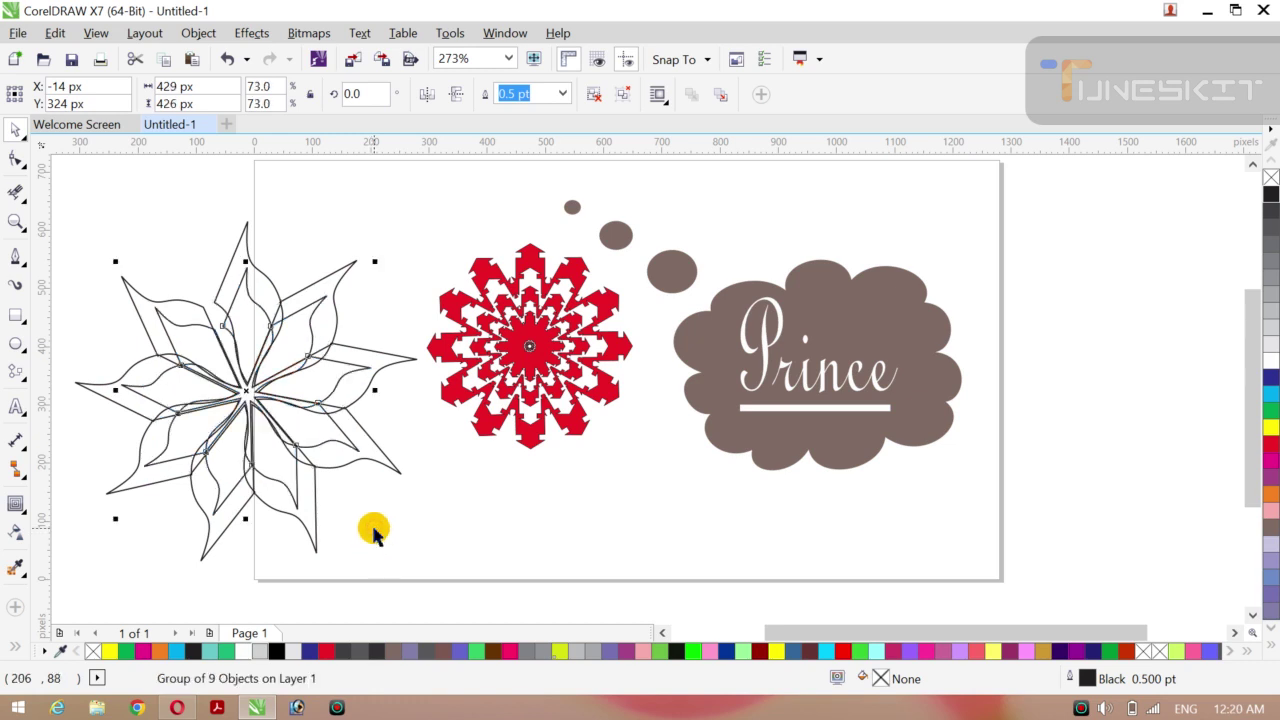
pyautogui.hotkey('ctrl', 'r')
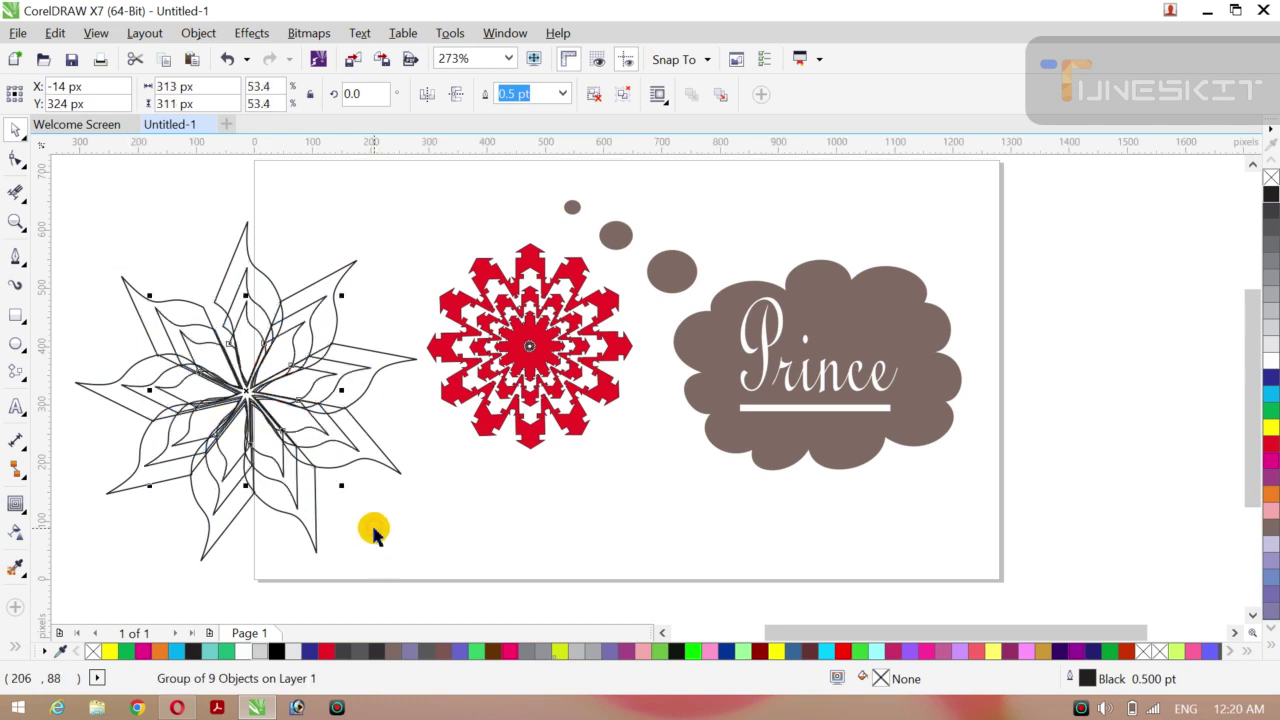
pyautogui.hotkey('ctrl', 'r')
pyautogui.hotkey('ctrl', 'r')
pyautogui.hotkey('ctrl', 'r')
pyautogui.hotkey('ctrl', 'r')
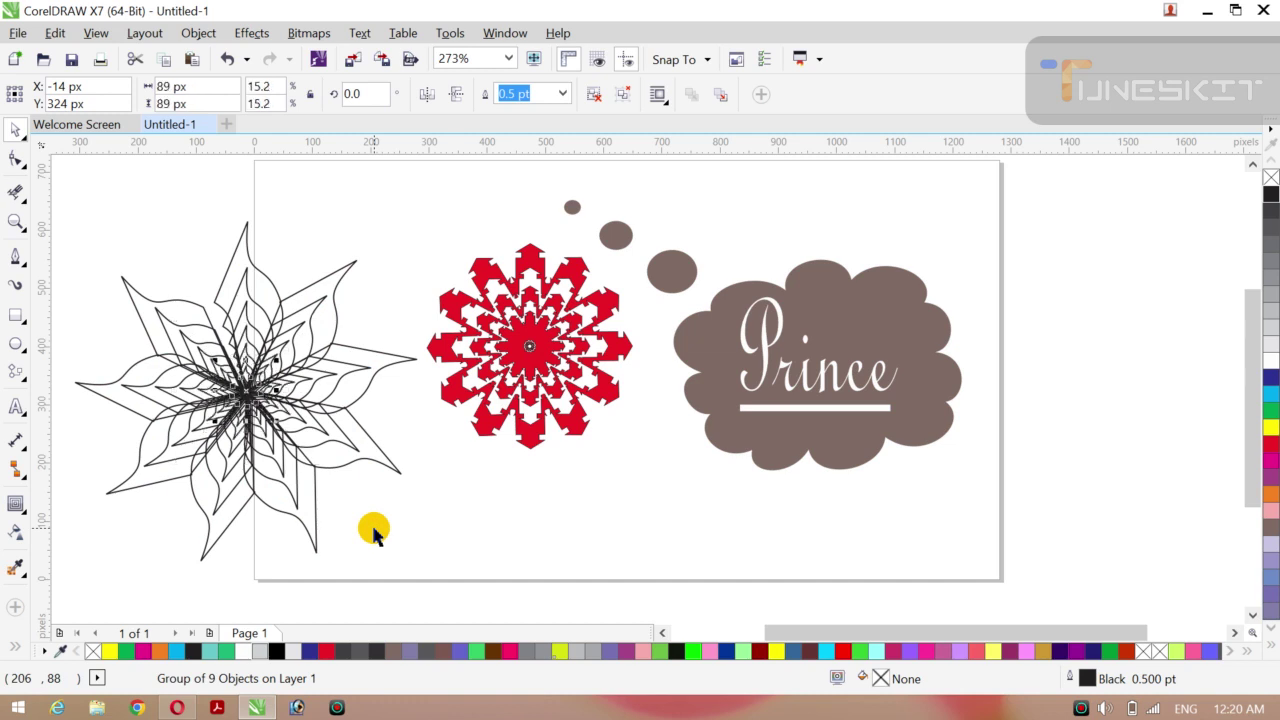
pyautogui.hotkey('ctrl', 'r')
pyautogui.hotkey('ctrl', 'r')
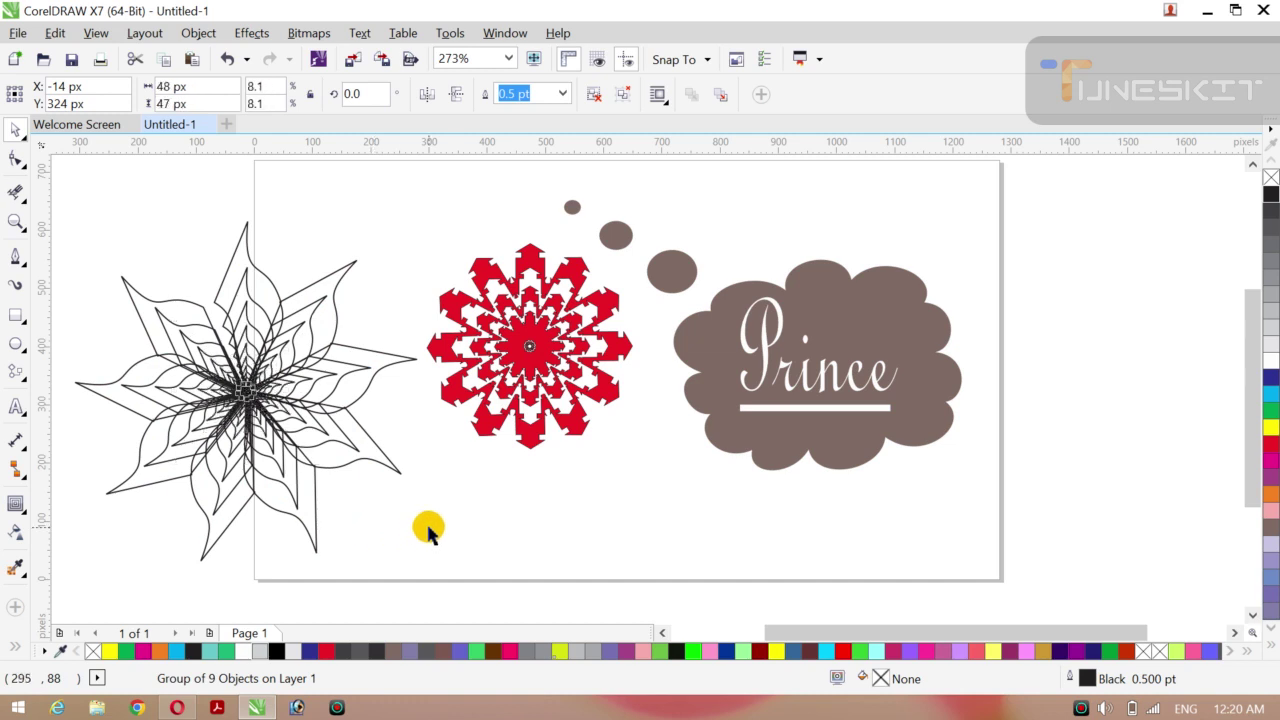
pyautogui.click(427, 530)
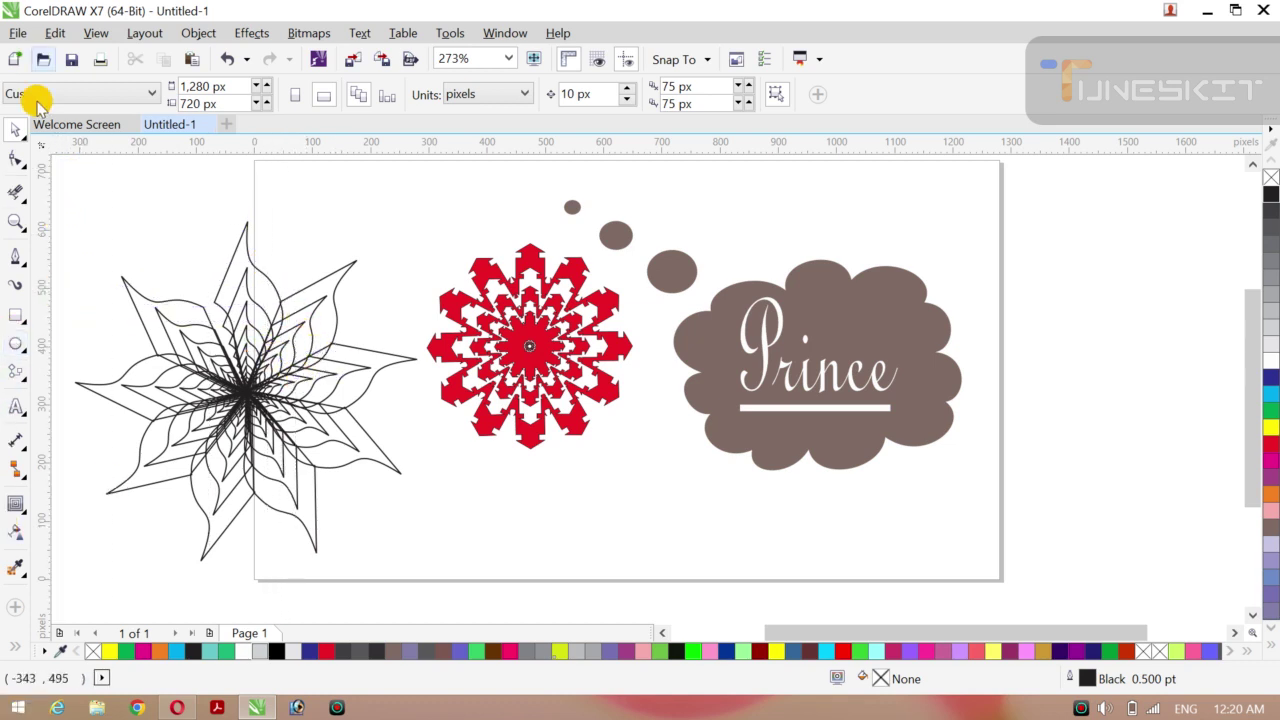
# - Try cyan and blue fills on all the nested flower groups and undo both
pyautogui.moveTo(60, 216); pyautogui.dragTo(440, 552)
pyautogui.moveTo(425, 600); pyautogui.dragTo(424, 598)
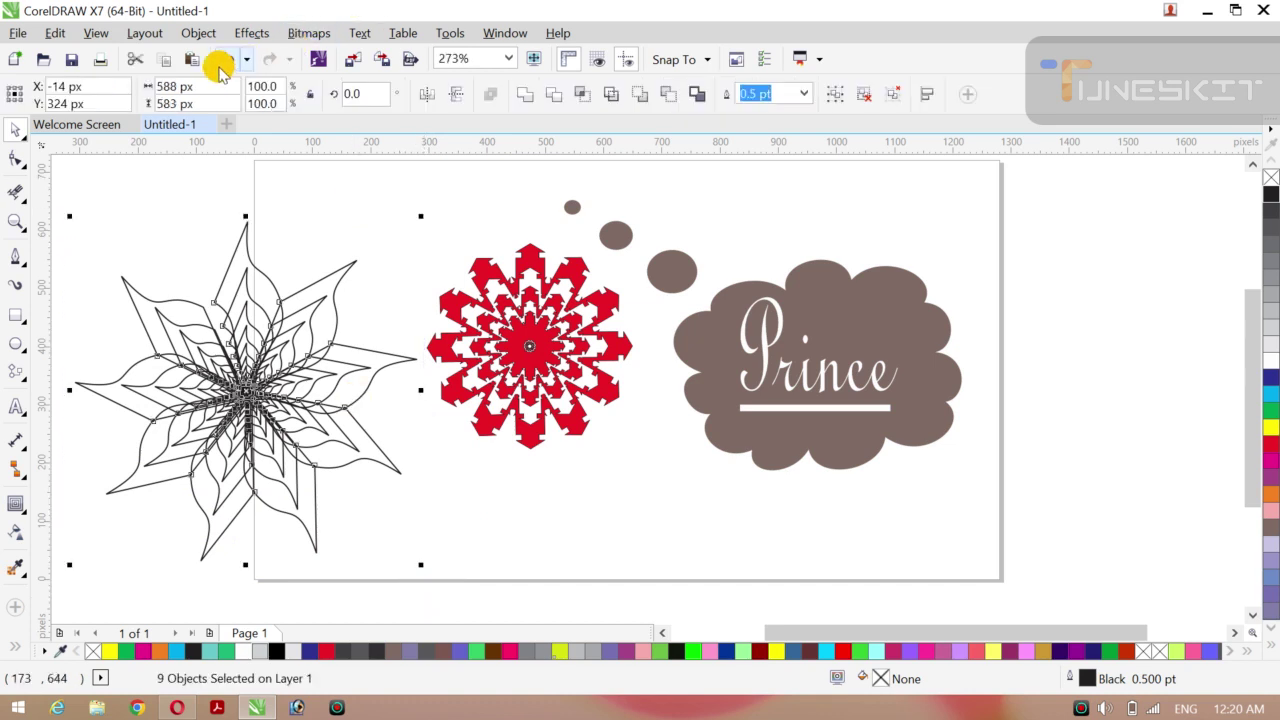
pyautogui.click(198, 33)
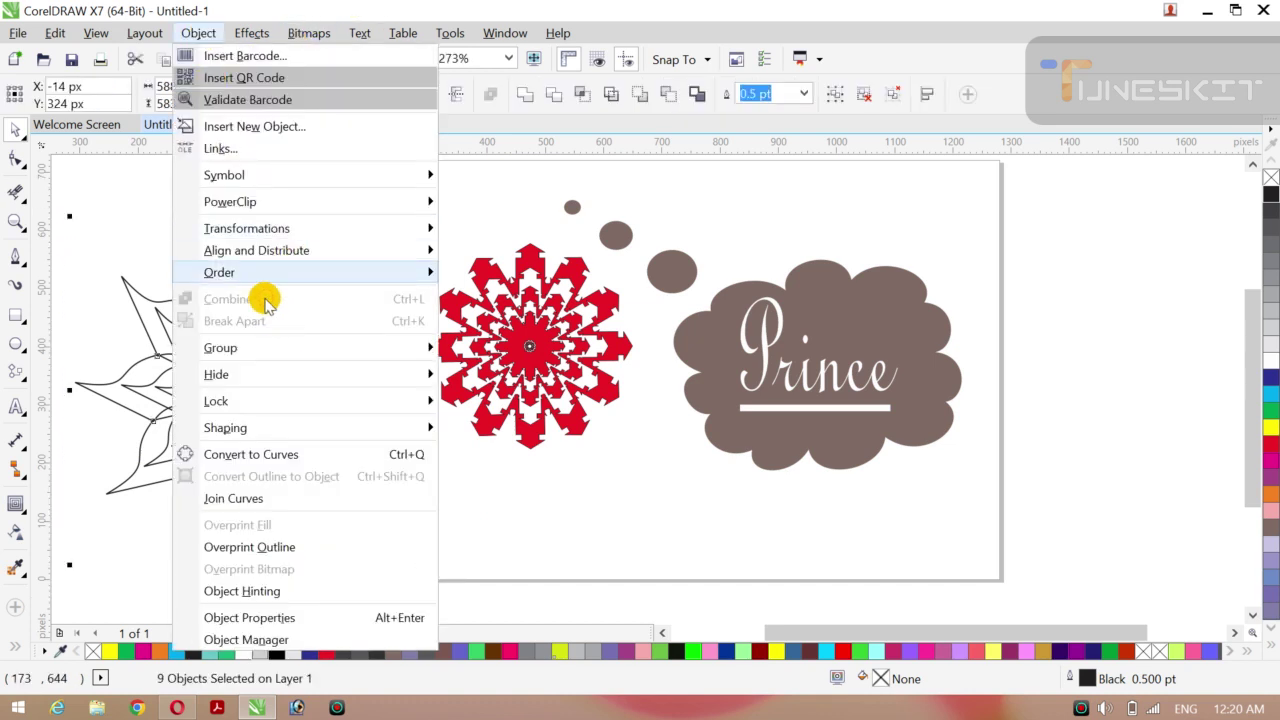
pyautogui.click(118, 228)
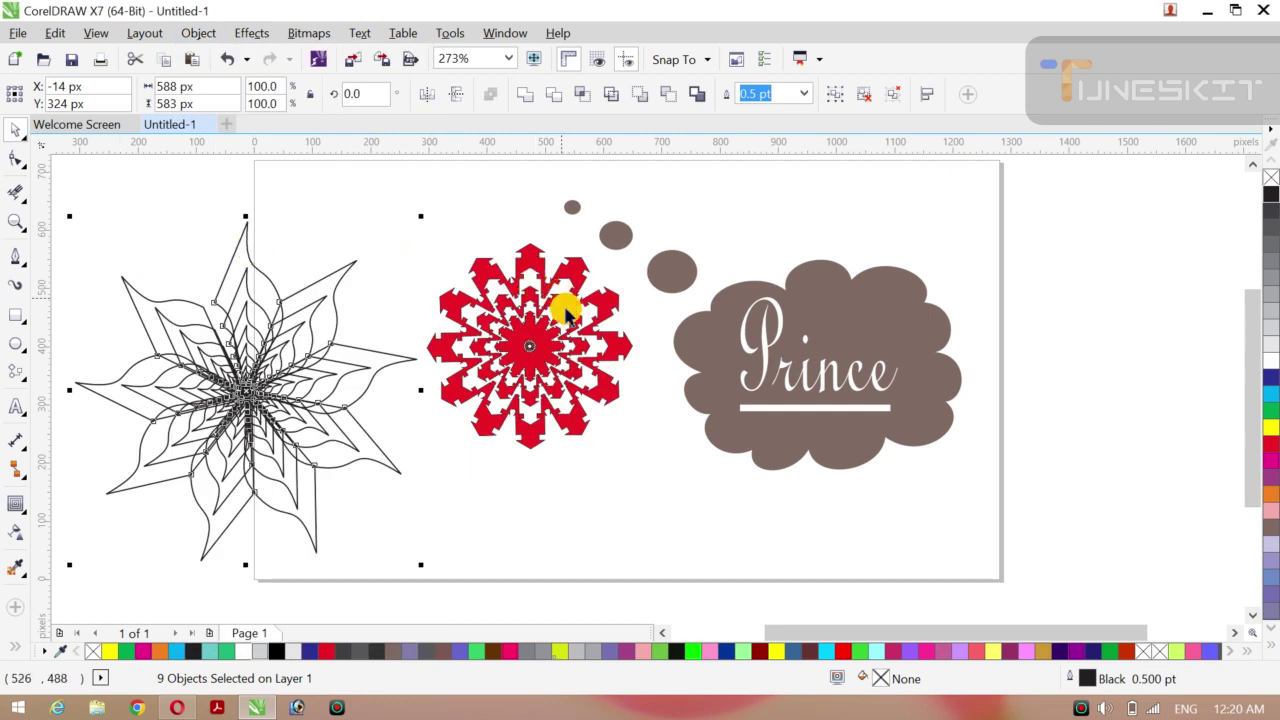
pyautogui.click(1270, 393)
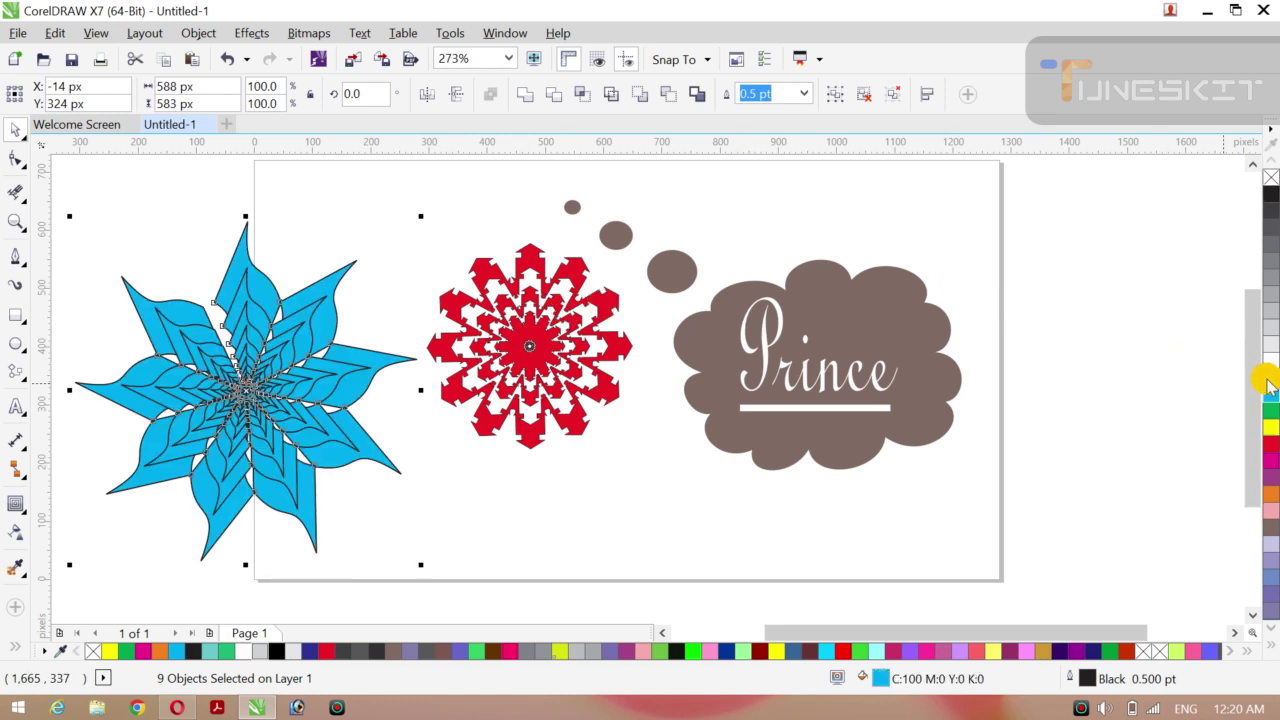
pyautogui.click(1270, 382)
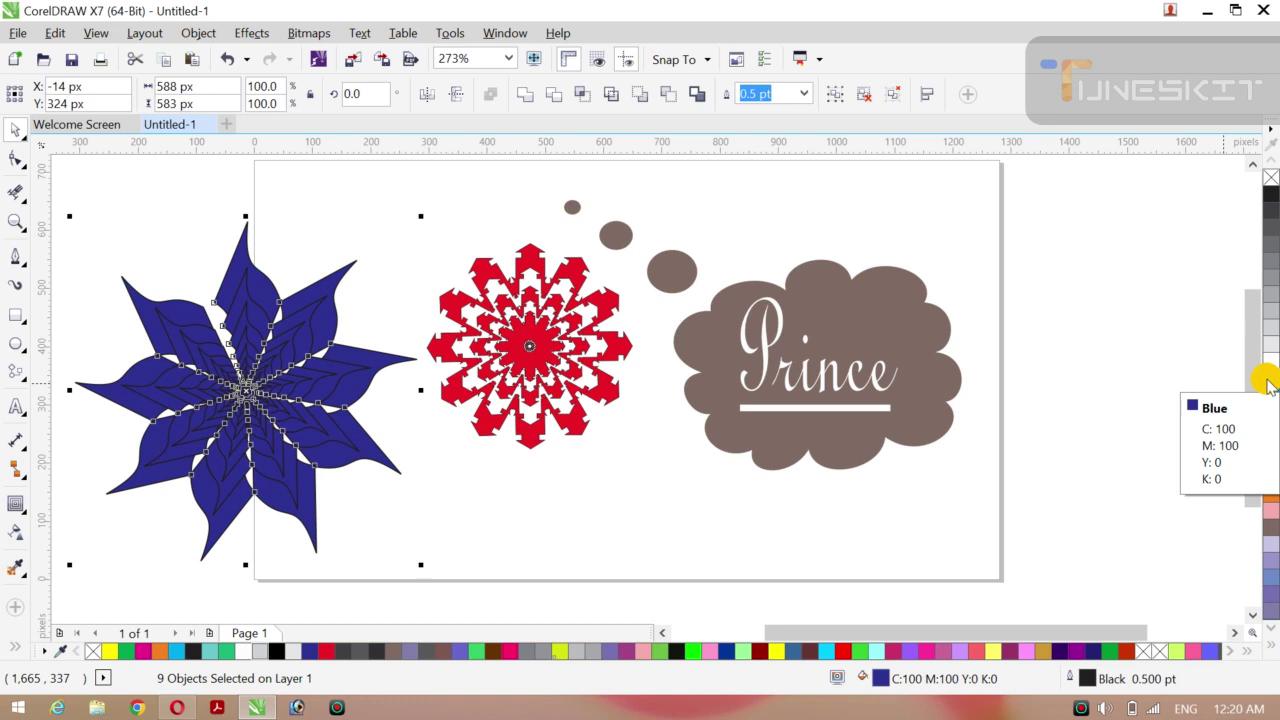
pyautogui.hotkey('ctrl', 'z')
pyautogui.hotkey('ctrl', 'z')
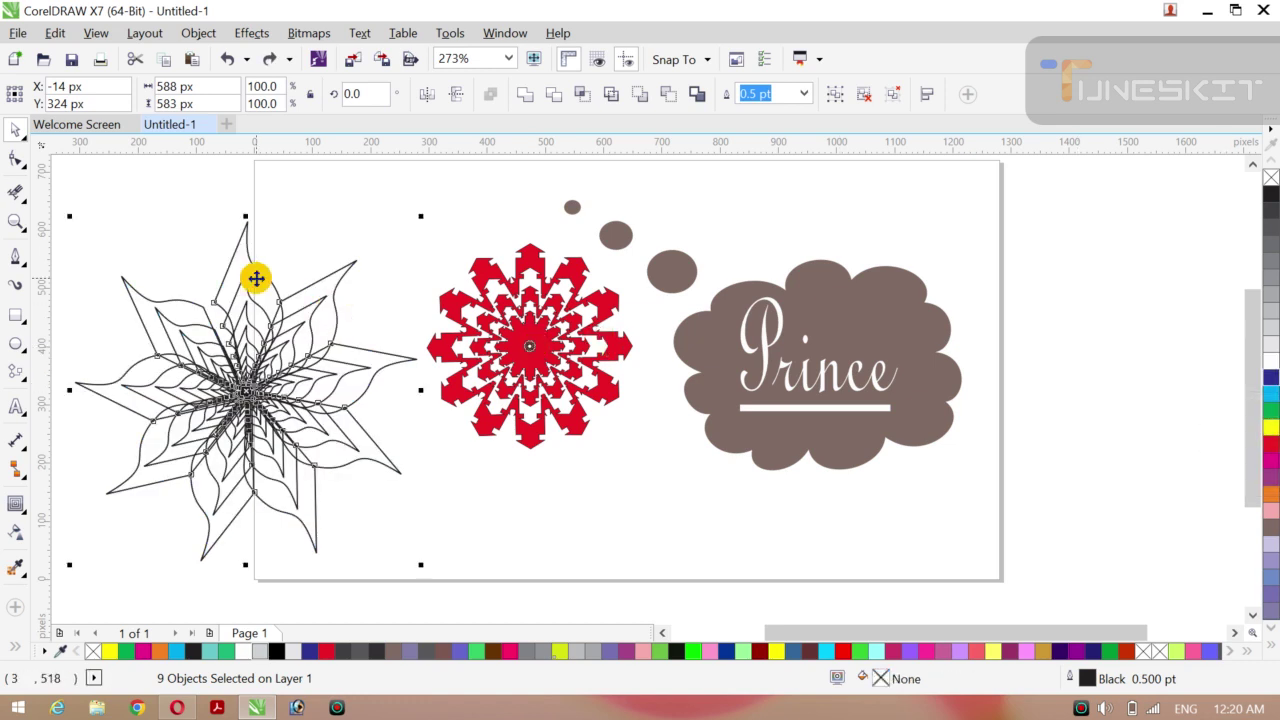
# - Fill the outer ring section of all nine petals with brown #663300 and no outline using Smart Fill
pyautogui.click(25, 142)
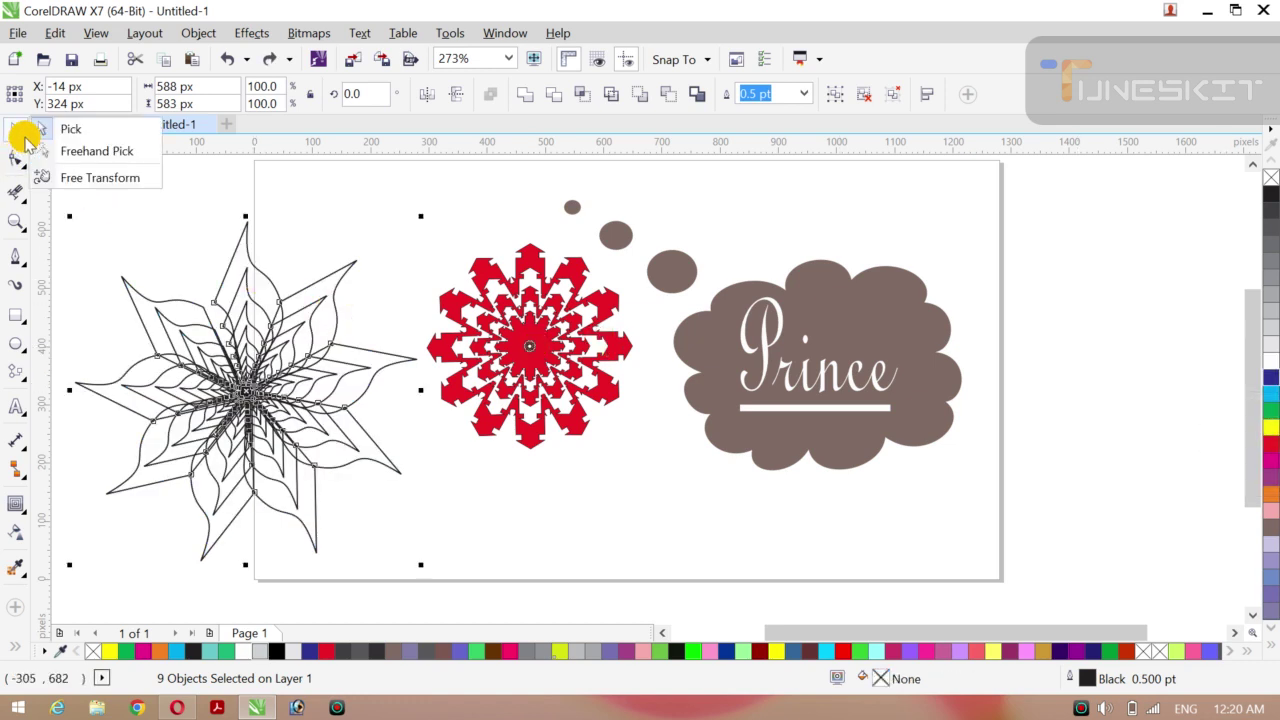
pyautogui.click(97, 220)
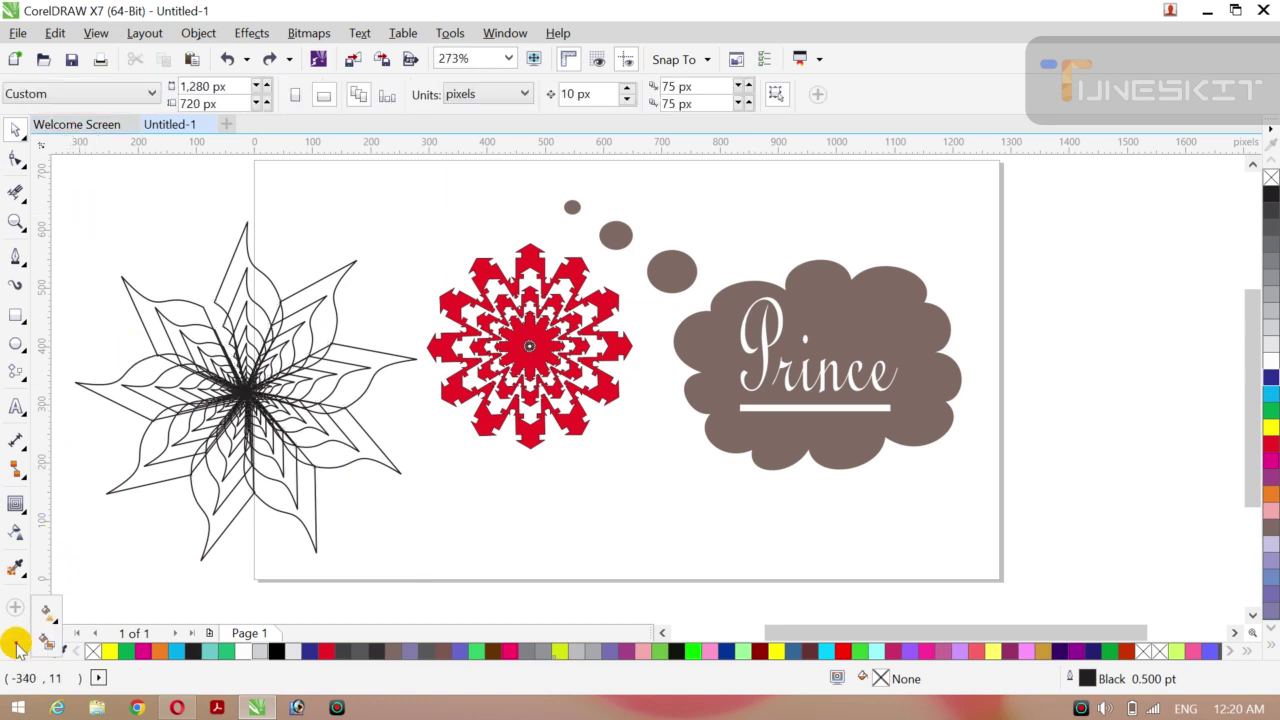
pyautogui.click(42, 644)
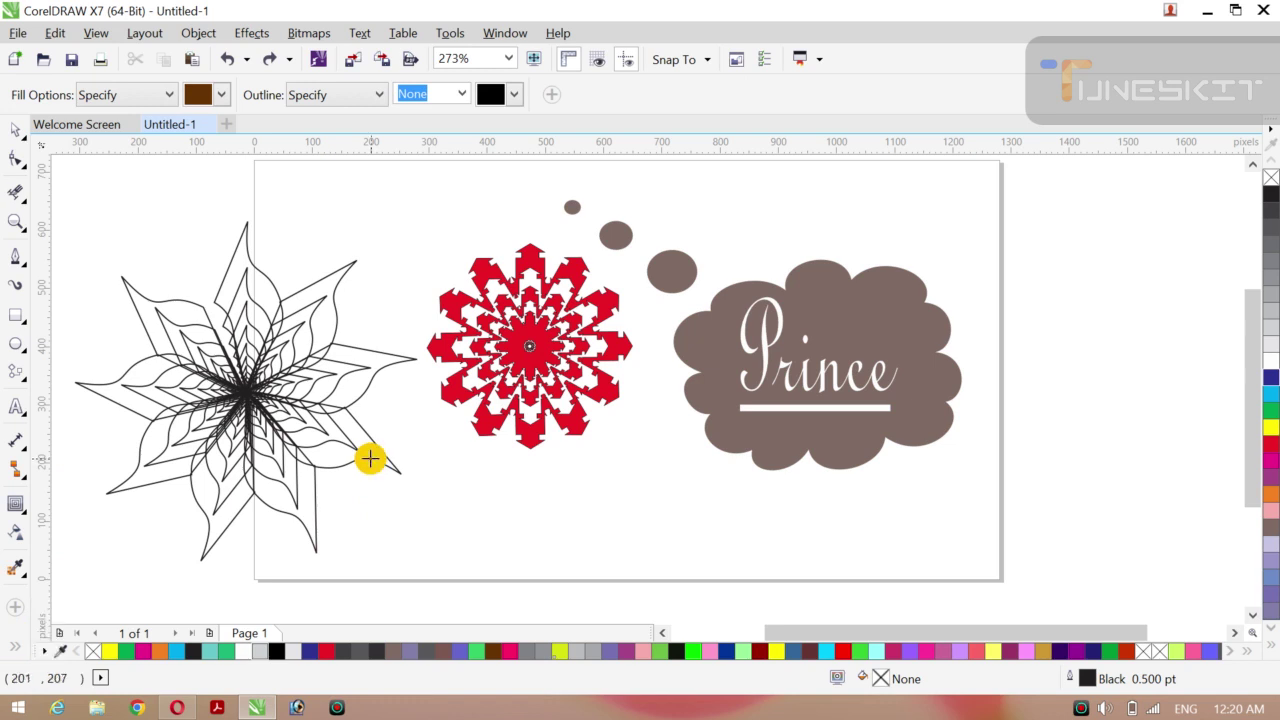
pyautogui.click(370, 458)
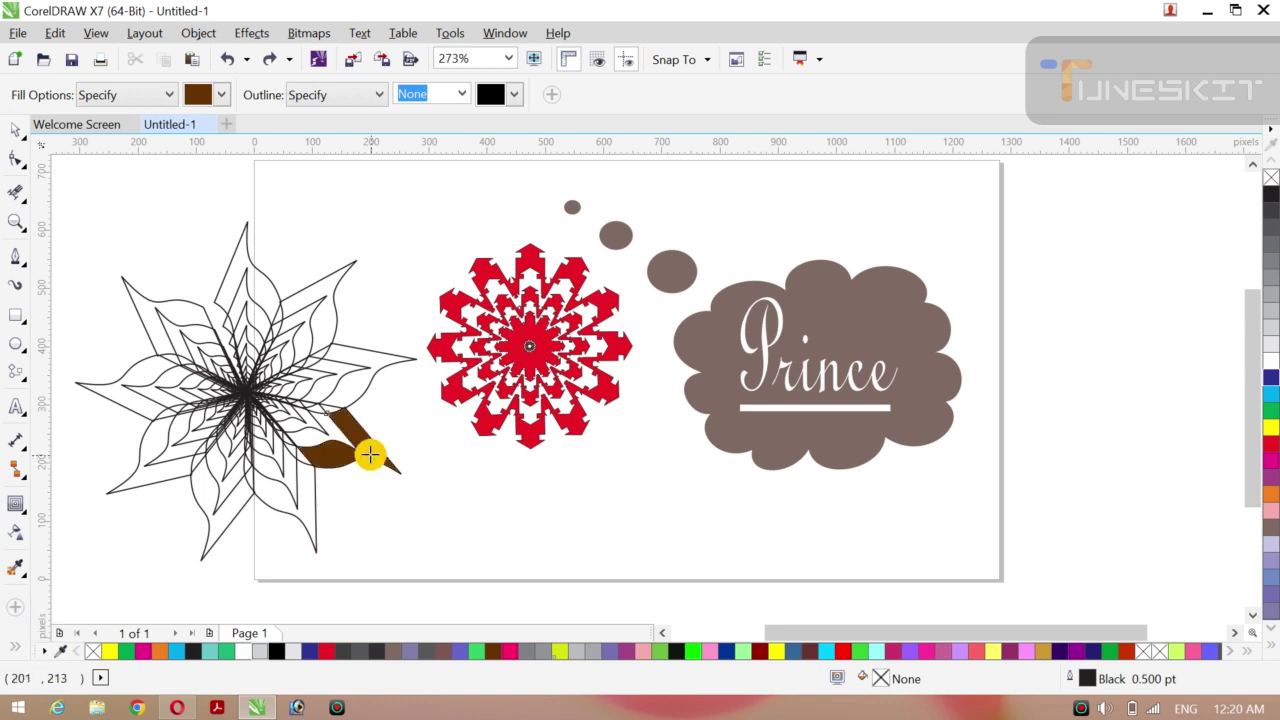
pyautogui.click(373, 364)
pyautogui.click(336, 288)
pyautogui.click(300, 300)
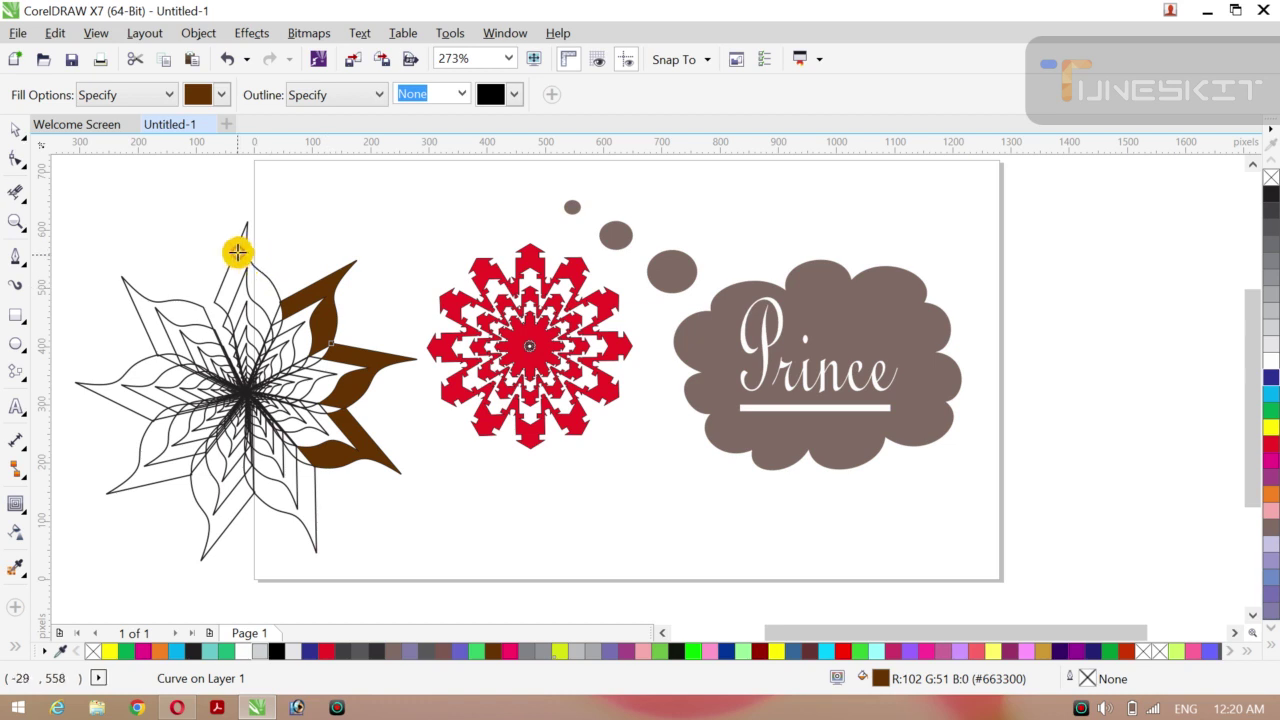
pyautogui.click(237, 252)
pyautogui.click(165, 275)
pyautogui.click(142, 306)
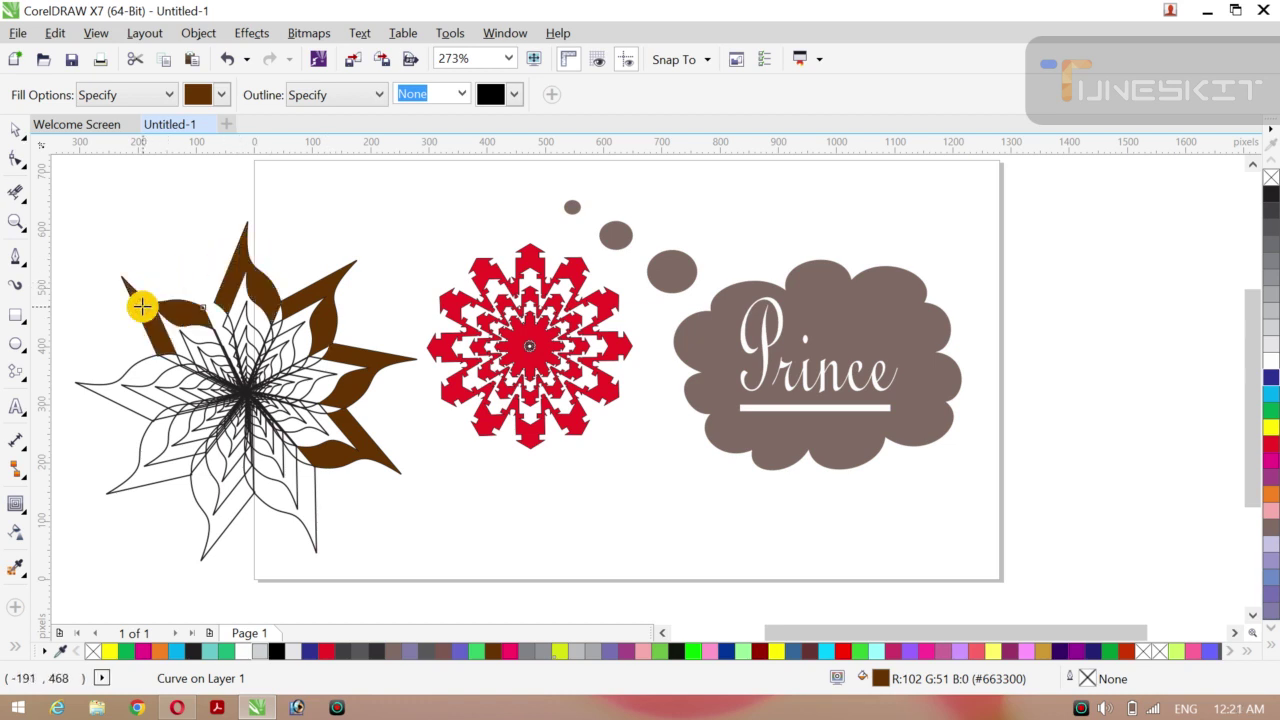
pyautogui.click(140, 302)
pyautogui.click(97, 386)
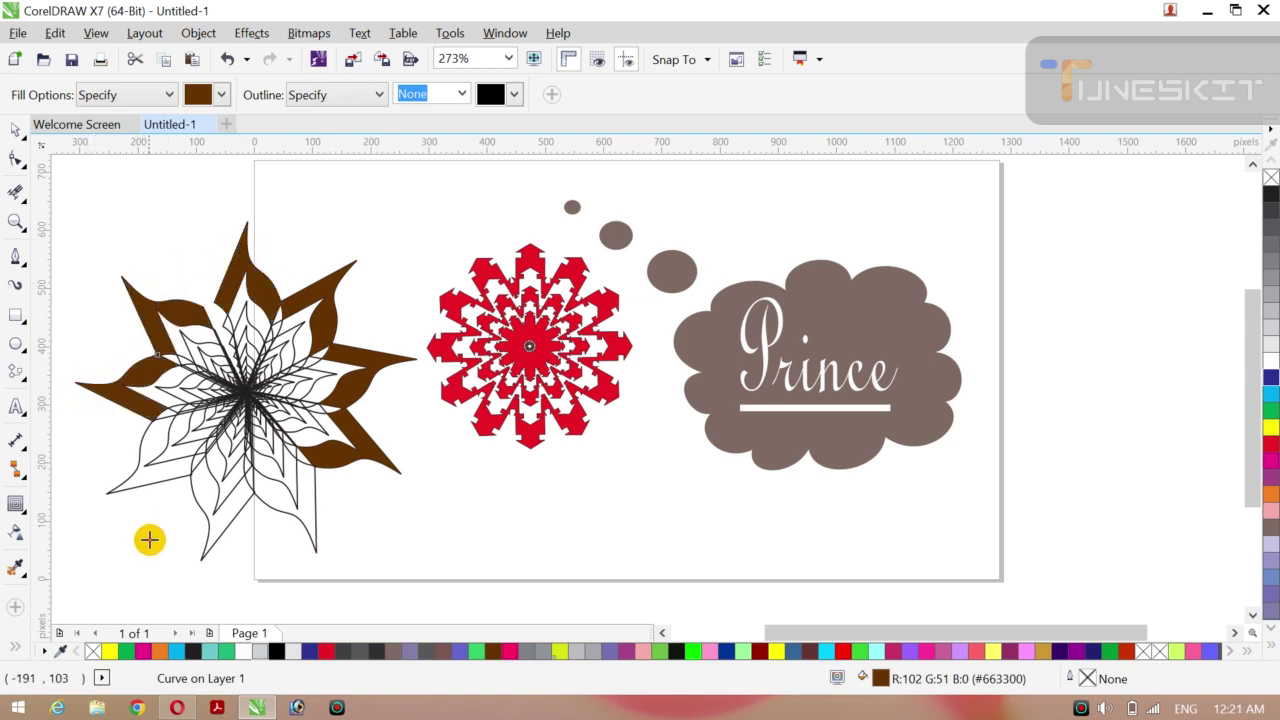
pyautogui.click(135, 478)
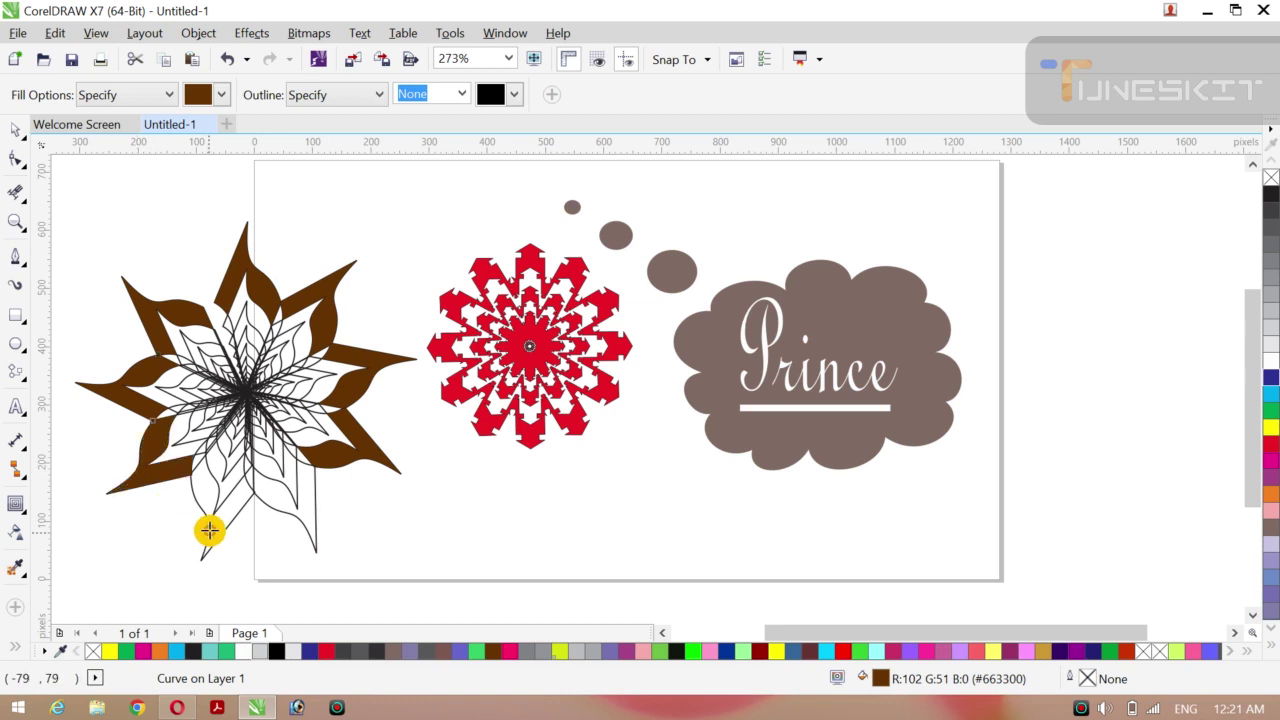
pyautogui.click(214, 520)
pyautogui.click(304, 519)
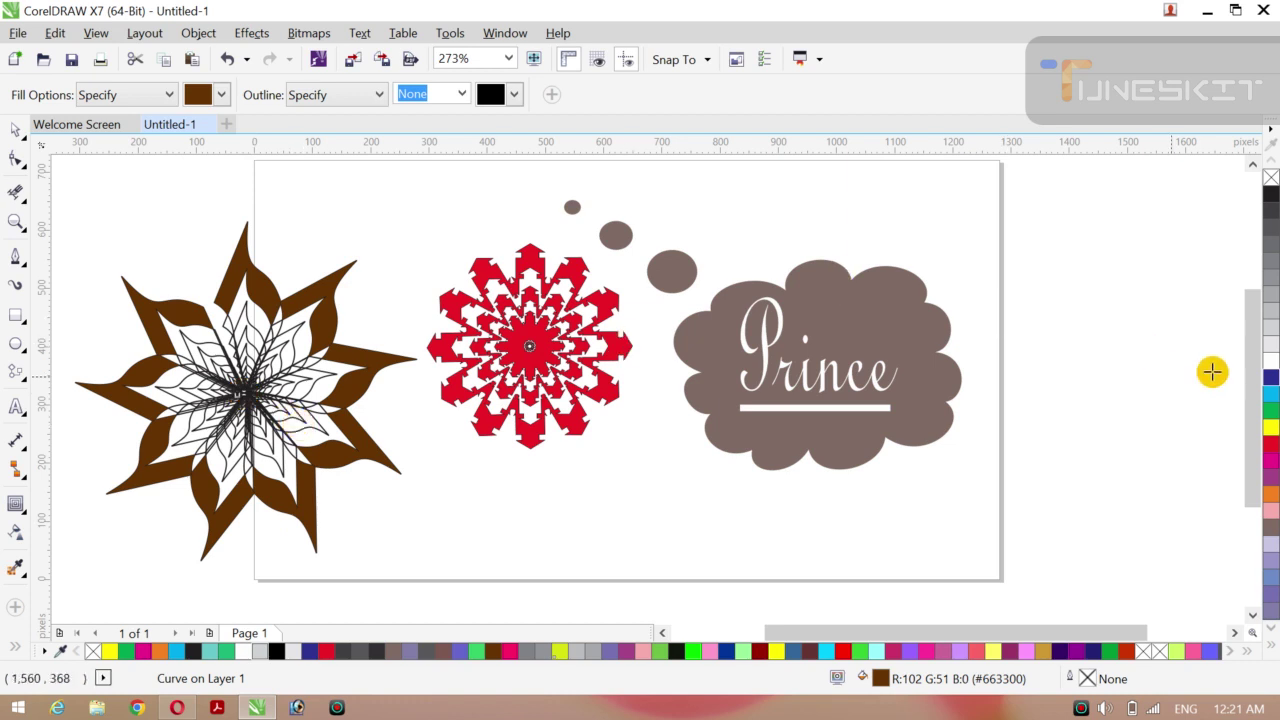
# - Set the last filled section's color to white and use Smart Fill to color alternate inner rings of the flower brown #663300
pyautogui.click(1270, 355)
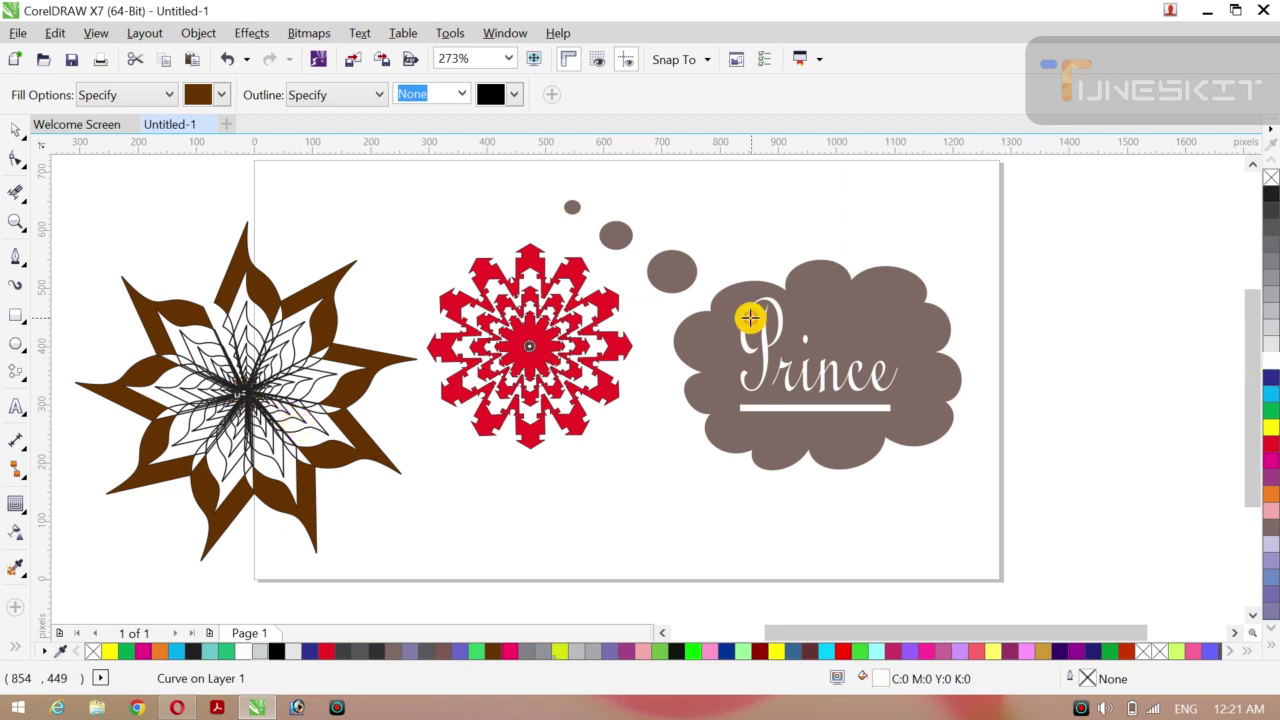
pyautogui.click(312, 372)
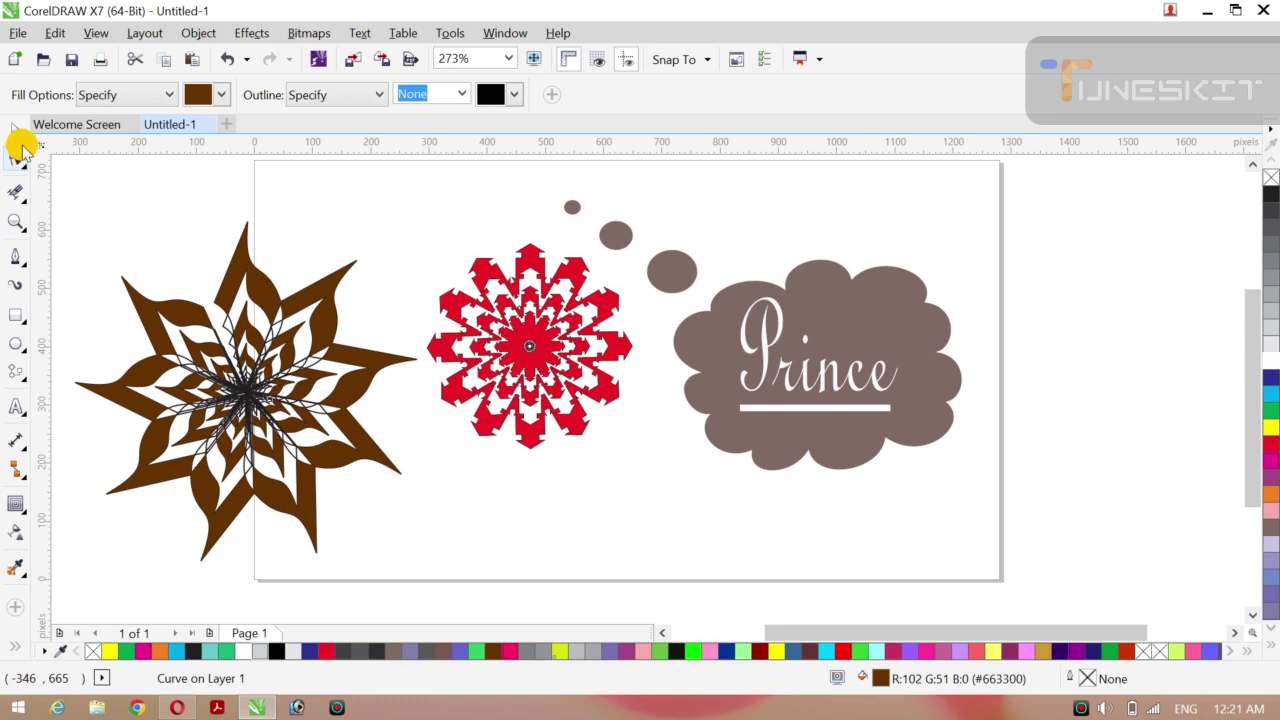
# - Select all 37 objects of the brown nine-petal flower, including its smart-filled sections, and group them
pyautogui.moveTo(25, 132); pyautogui.dragTo(60, 130)
pyautogui.click(60, 129)
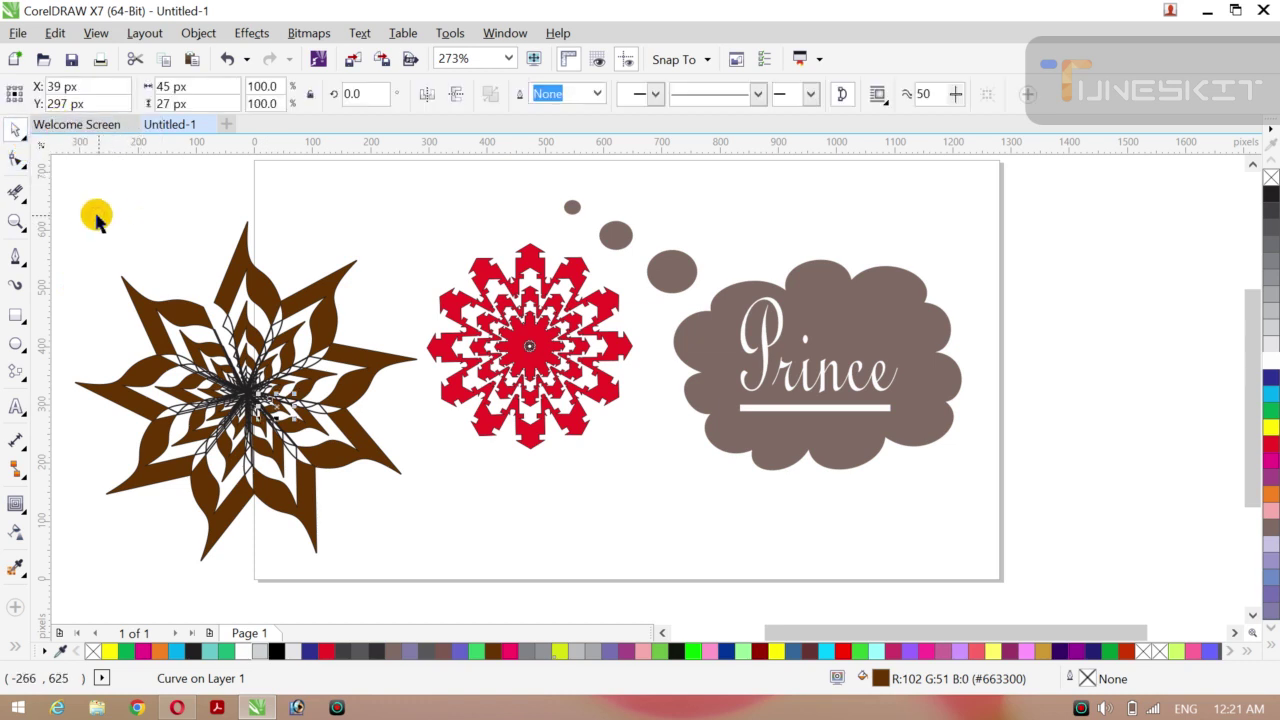
pyautogui.moveTo(75, 215)
pyautogui.mouseDown()
pyautogui.moveTo(314, 325)
pyautogui.moveTo(189, 357)
pyautogui.moveTo(357, 457)
pyautogui.moveTo(128, 620)
pyautogui.moveTo(240, 608)
pyautogui.moveTo(240, 574)
pyautogui.moveTo(385, 540)
pyautogui.mouseUp()
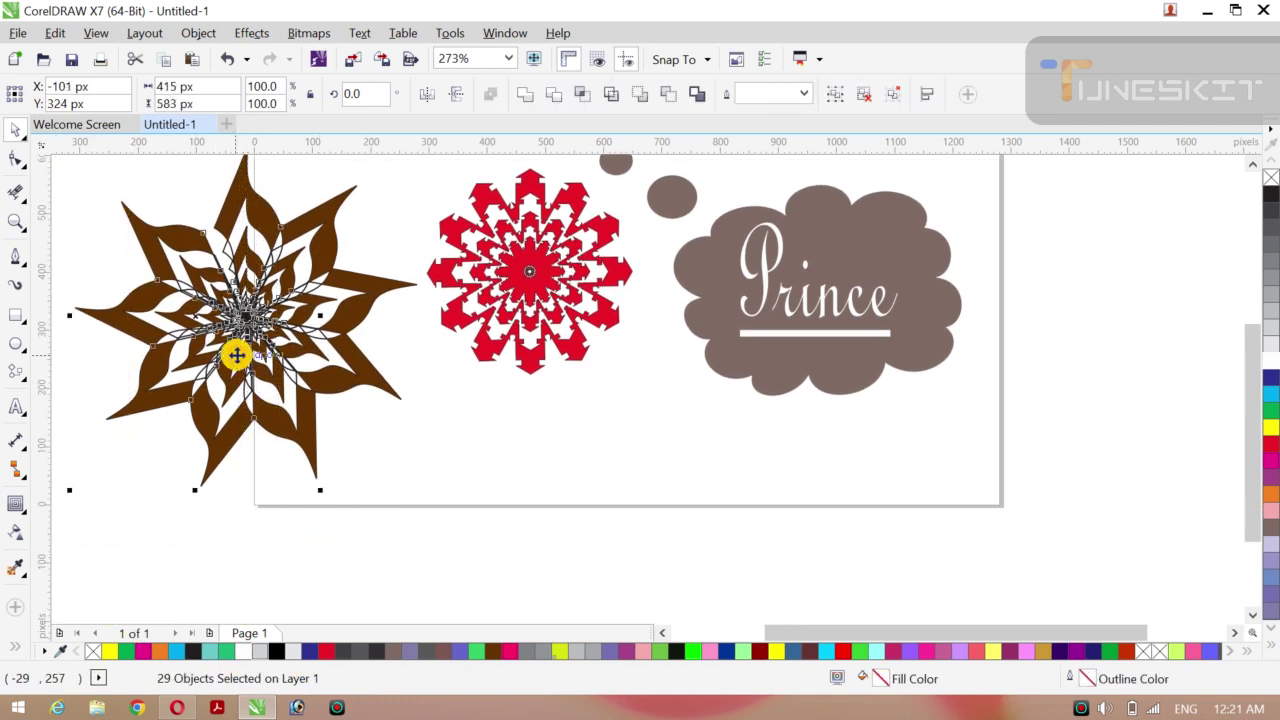
pyautogui.scroll(2, 236, 355)
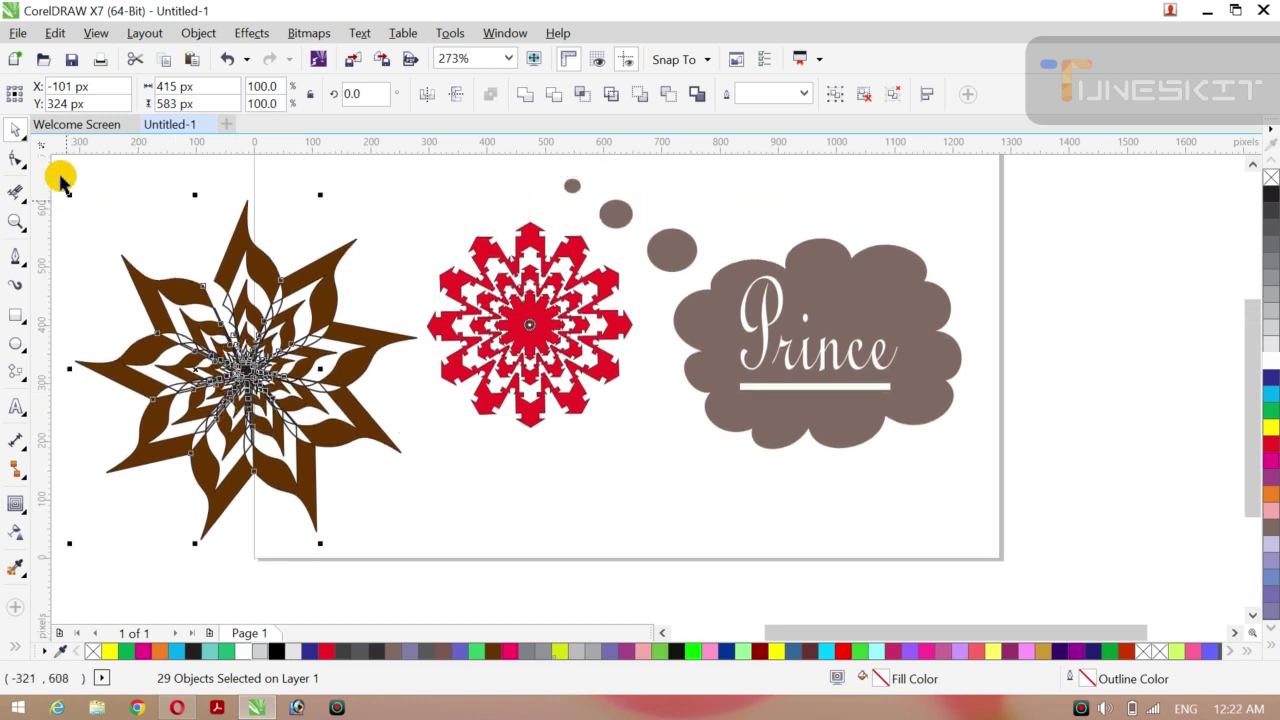
pyautogui.moveTo(55, 184); pyautogui.dragTo(423, 549)
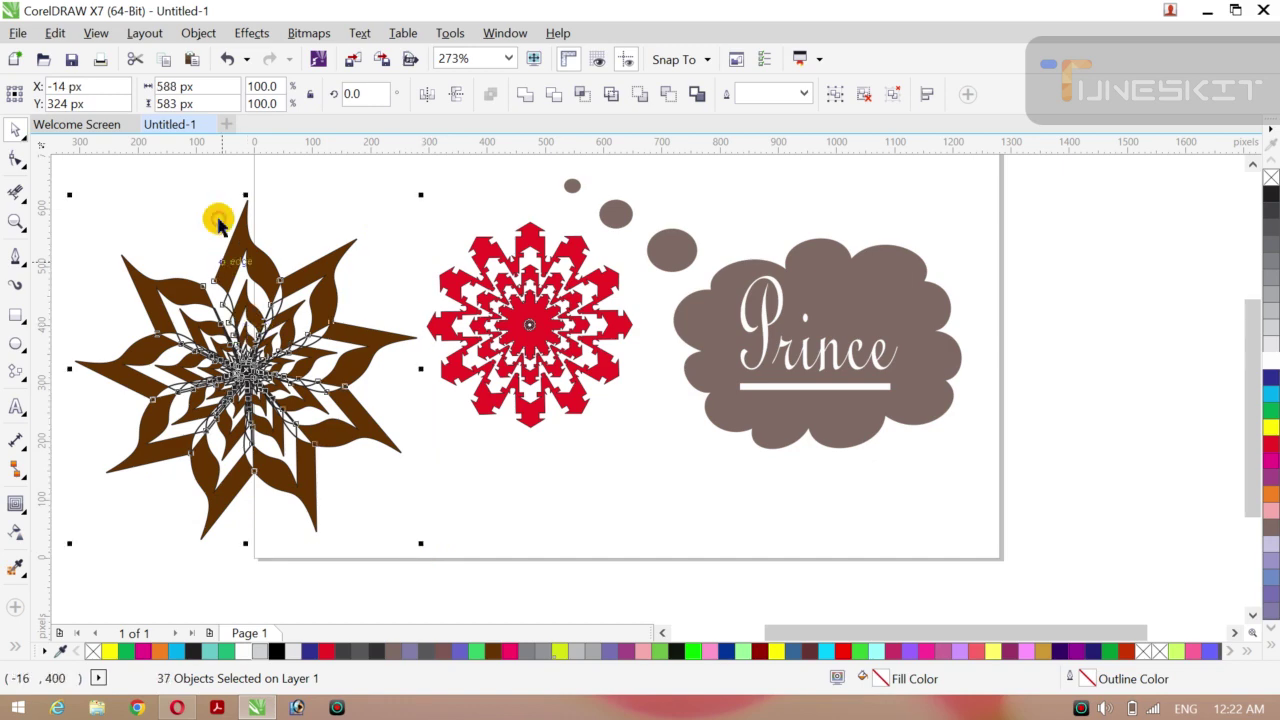
pyautogui.click(190, 35)
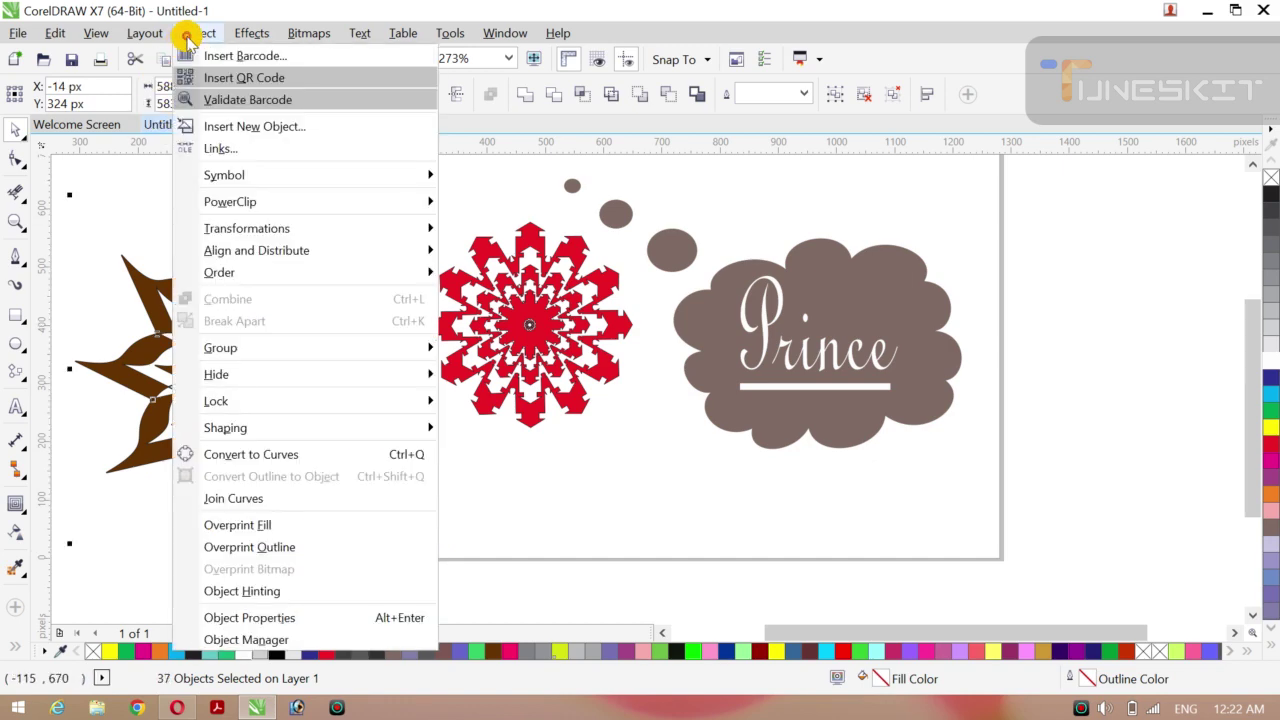
pyautogui.click(190, 33)
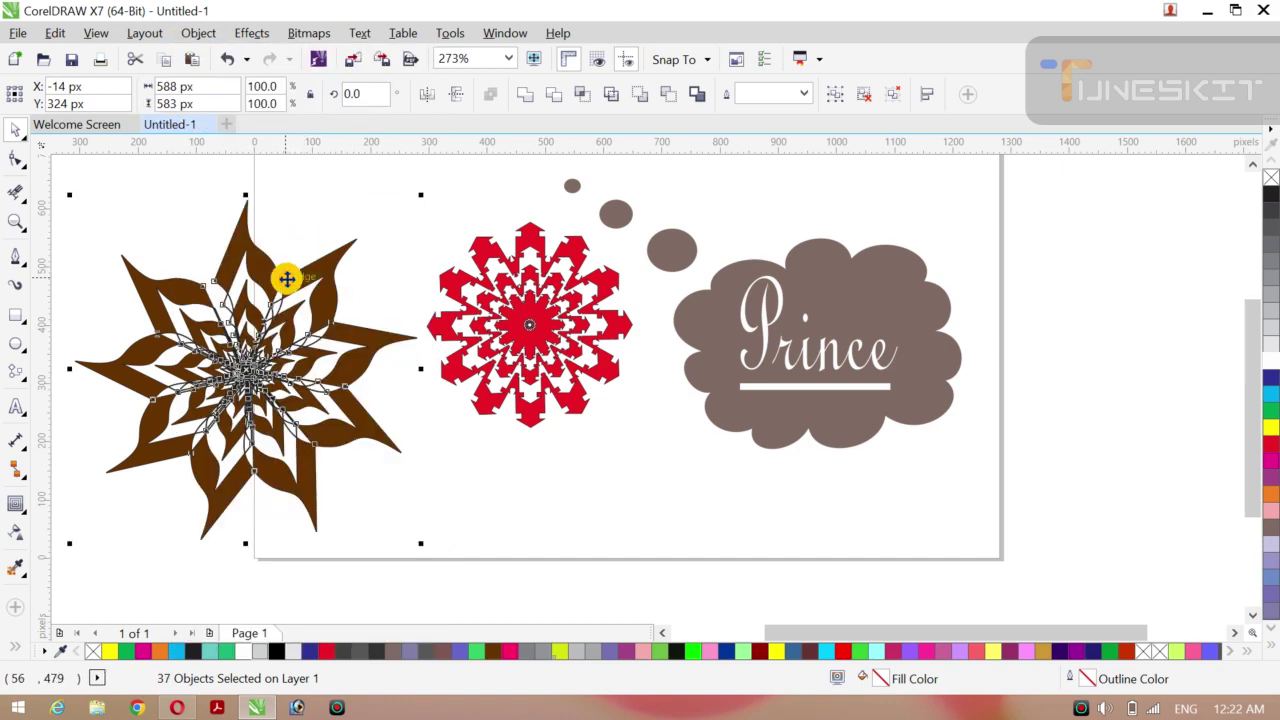
pyautogui.hotkey('ctrl', 'g')
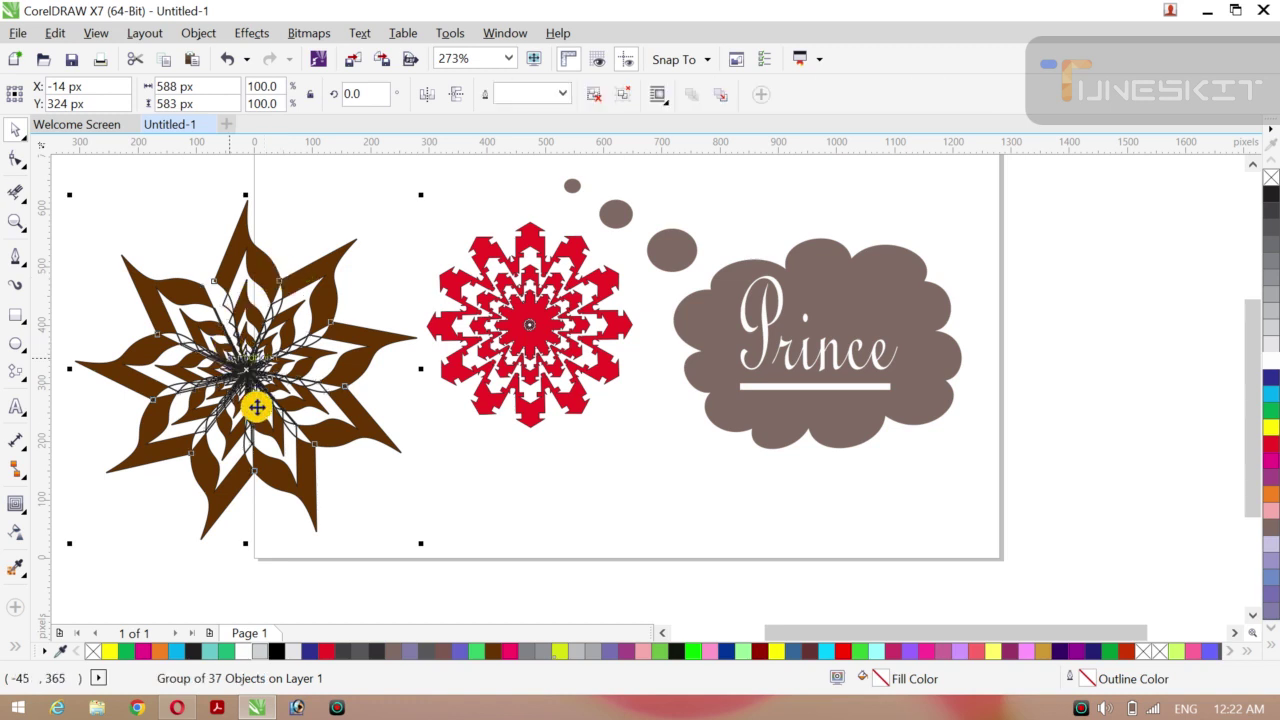
# - Try moving the flower group further up, undo that move, and leave it at about X 48, Y 287 px
pyautogui.moveTo(260, 371); pyautogui.dragTo(310, 236)
pyautogui.click(170, 280)
pyautogui.click(277, 363)
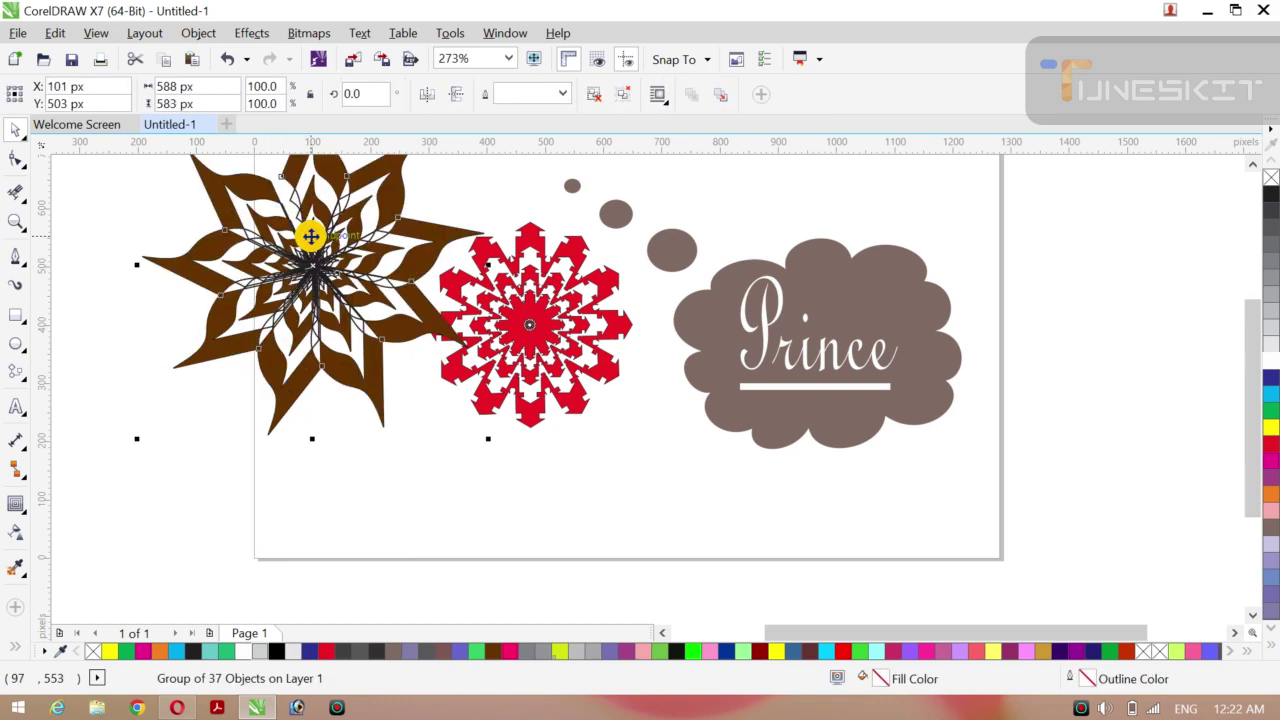
pyautogui.hotkey('ctrl', 'z')
pyautogui.click(388, 462)
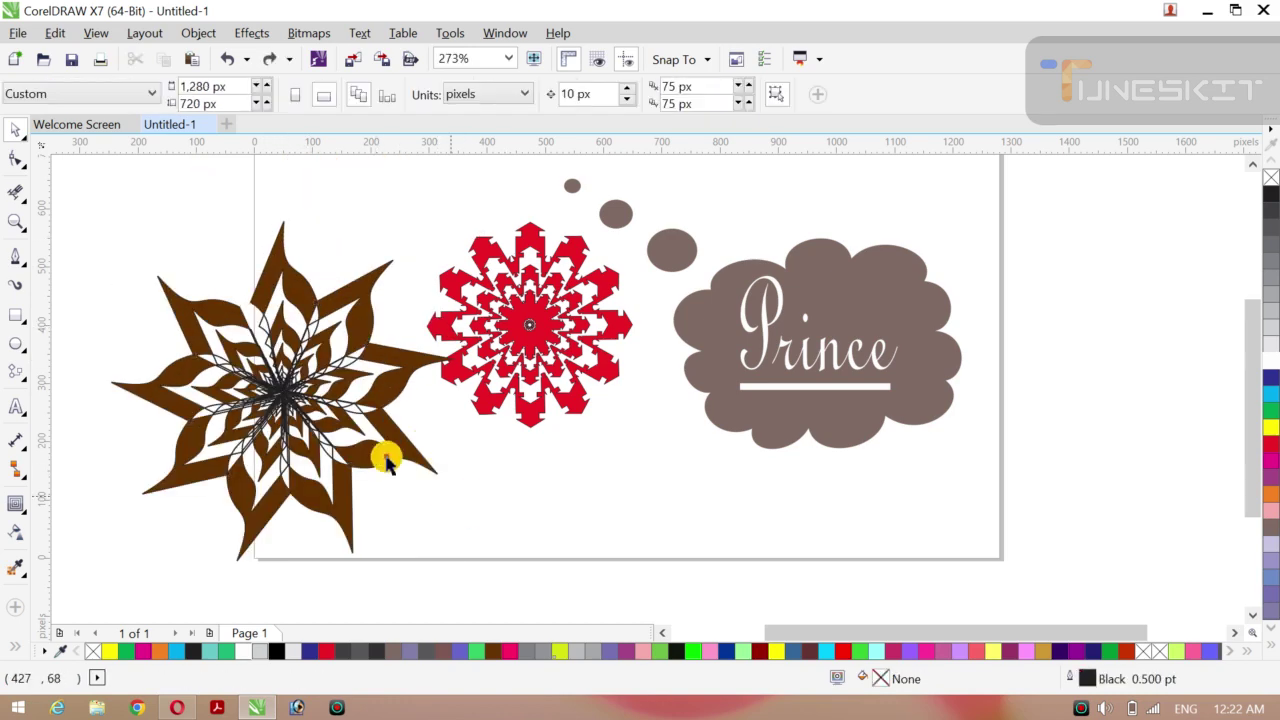
# - Set the flower group's outline width to None, then try a red fill on it and undo the fill
pyautogui.click(257, 337)
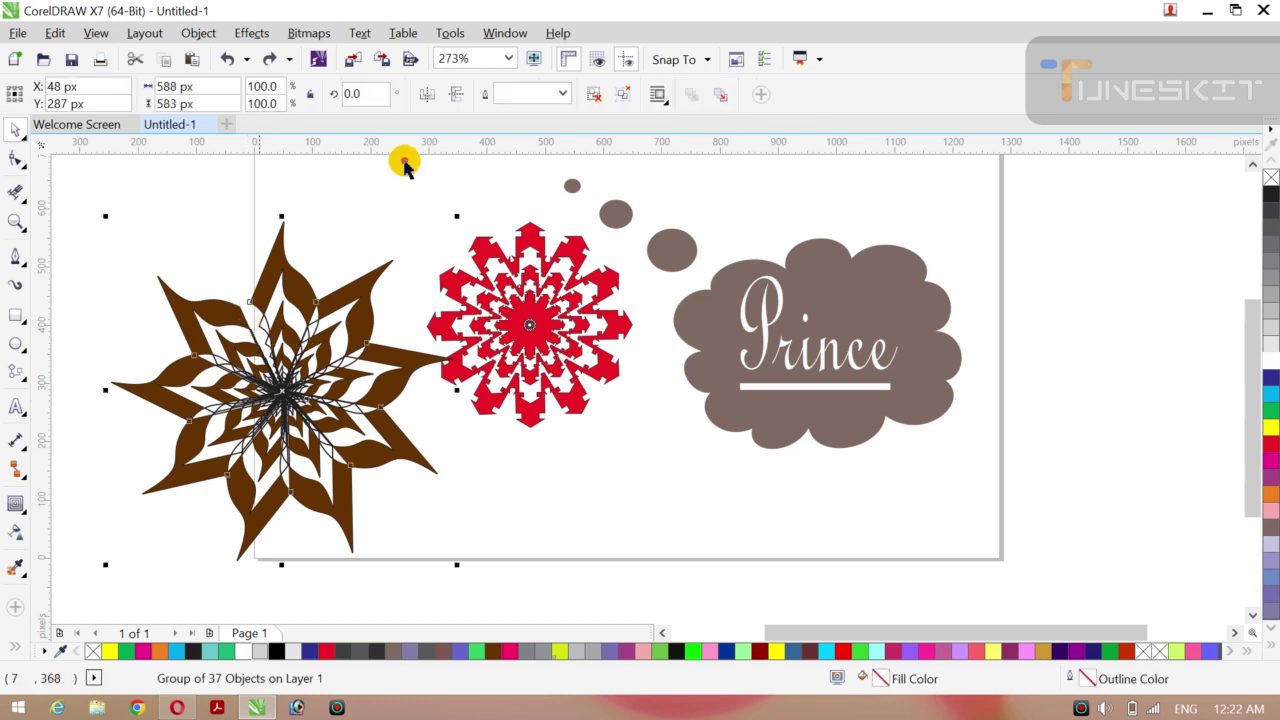
pyautogui.click(560, 92)
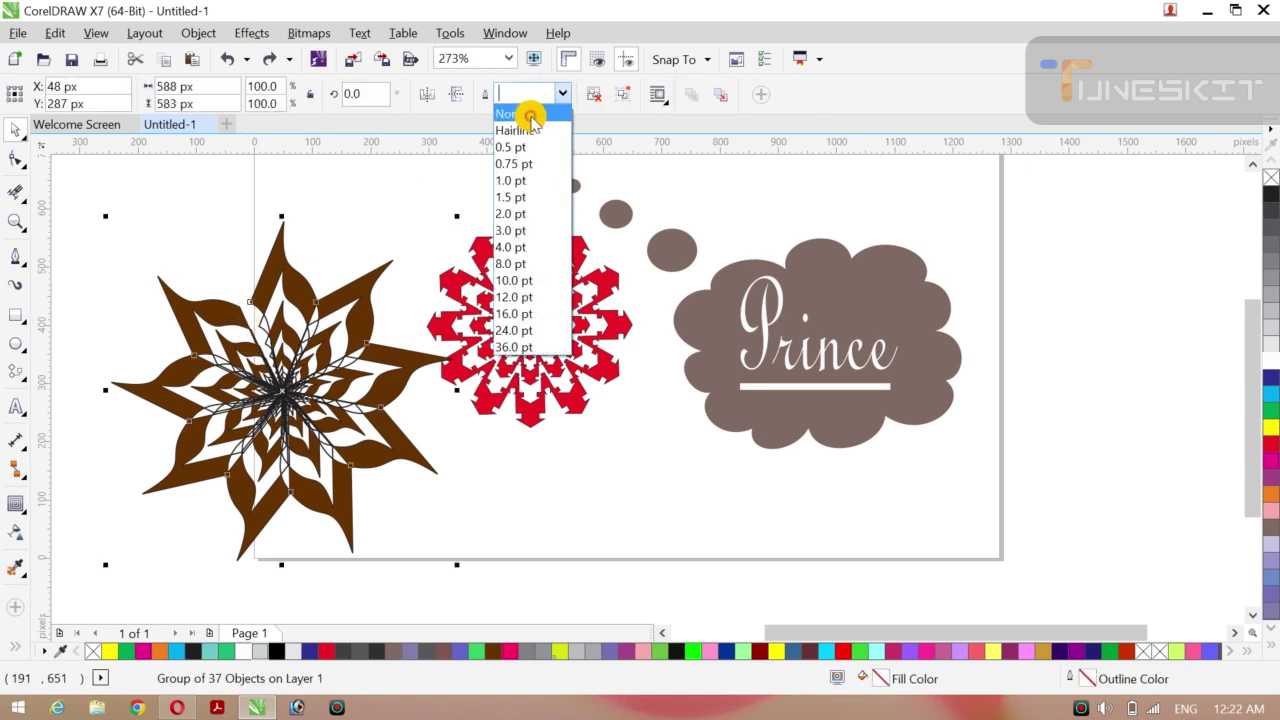
pyautogui.click(530, 115)
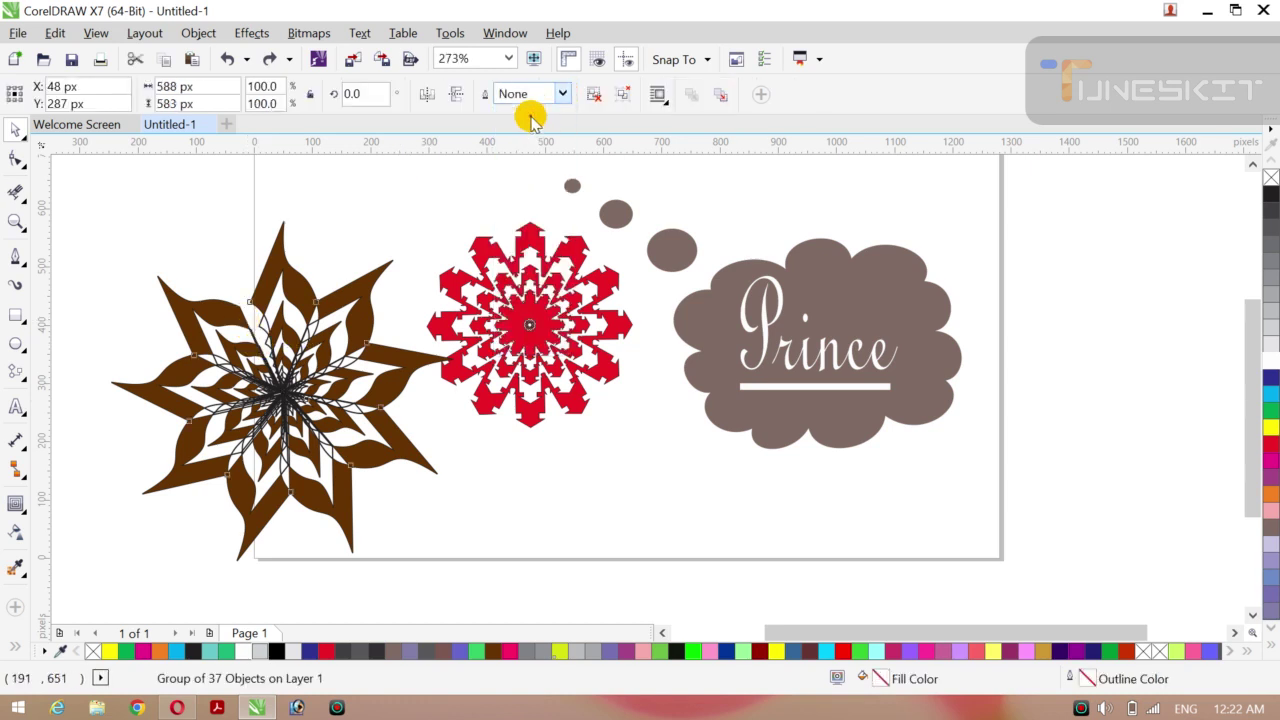
pyautogui.click(157, 245)
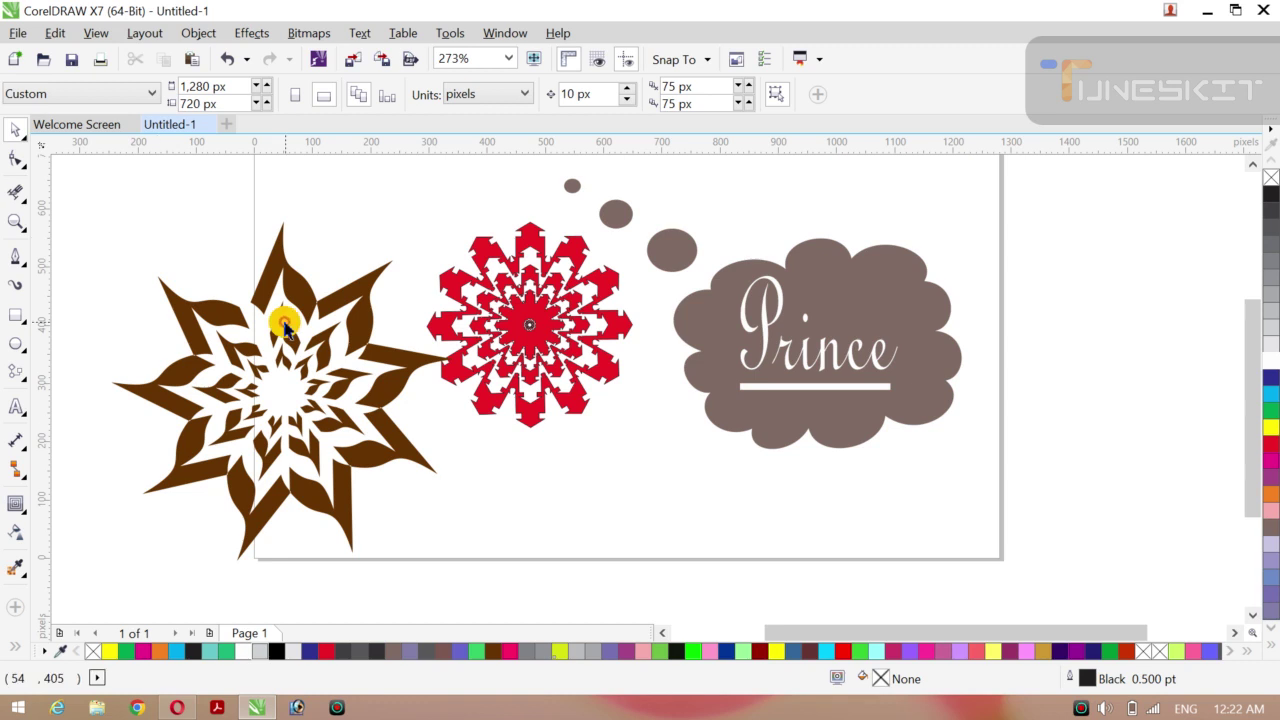
pyautogui.click(397, 457)
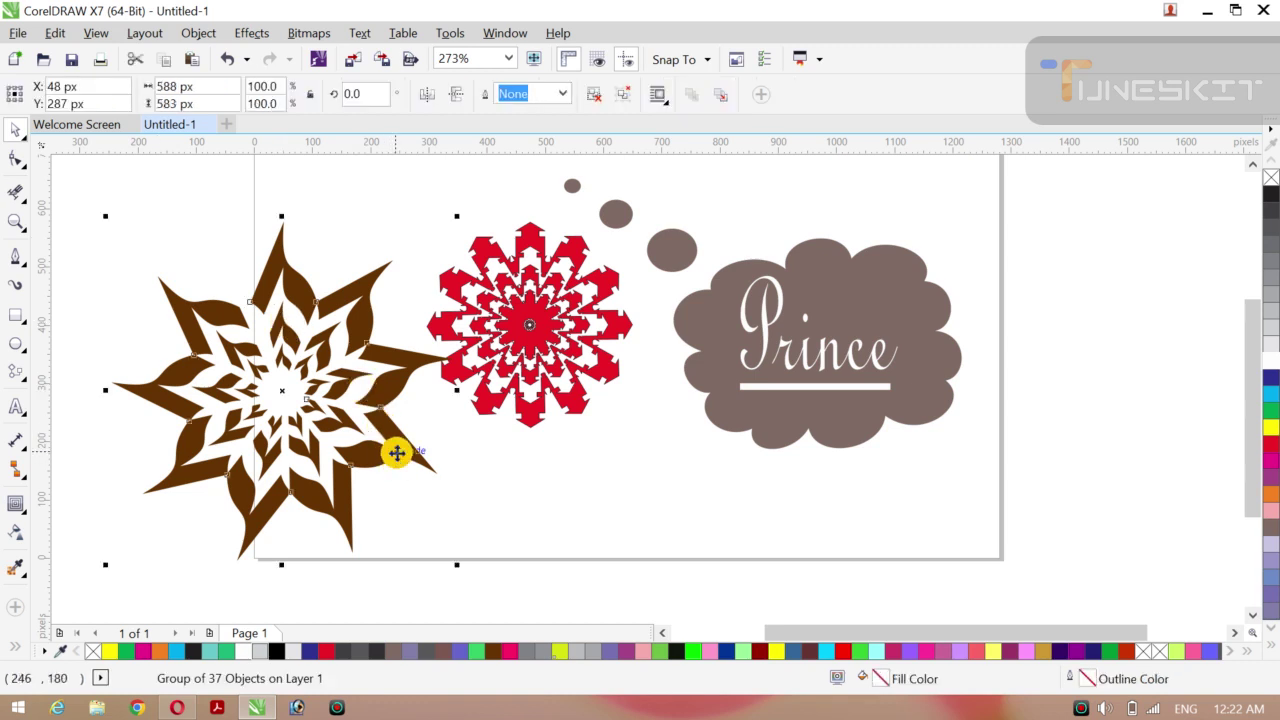
pyautogui.click(1270, 443)
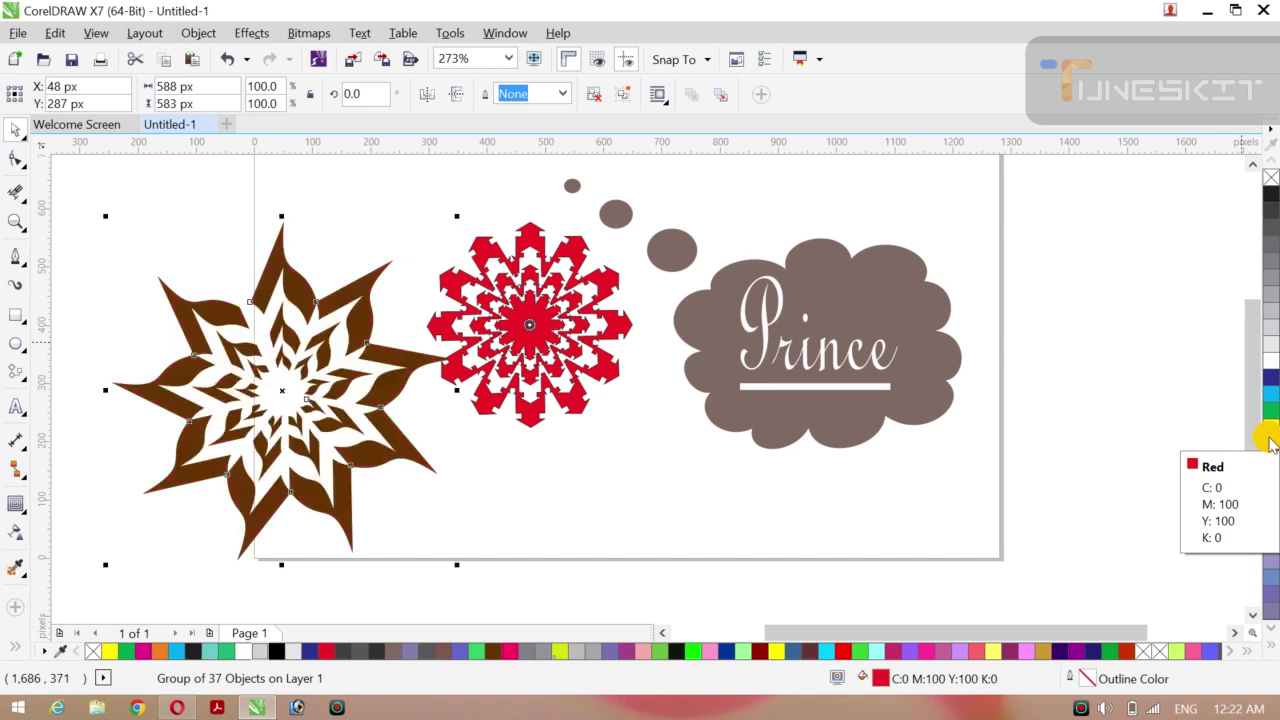
pyautogui.hotkey('ctrl', 'z')
# - Try a 1.0 pt outline on the flower group in green, black and blue
pyautogui.rightClick(1270, 412)
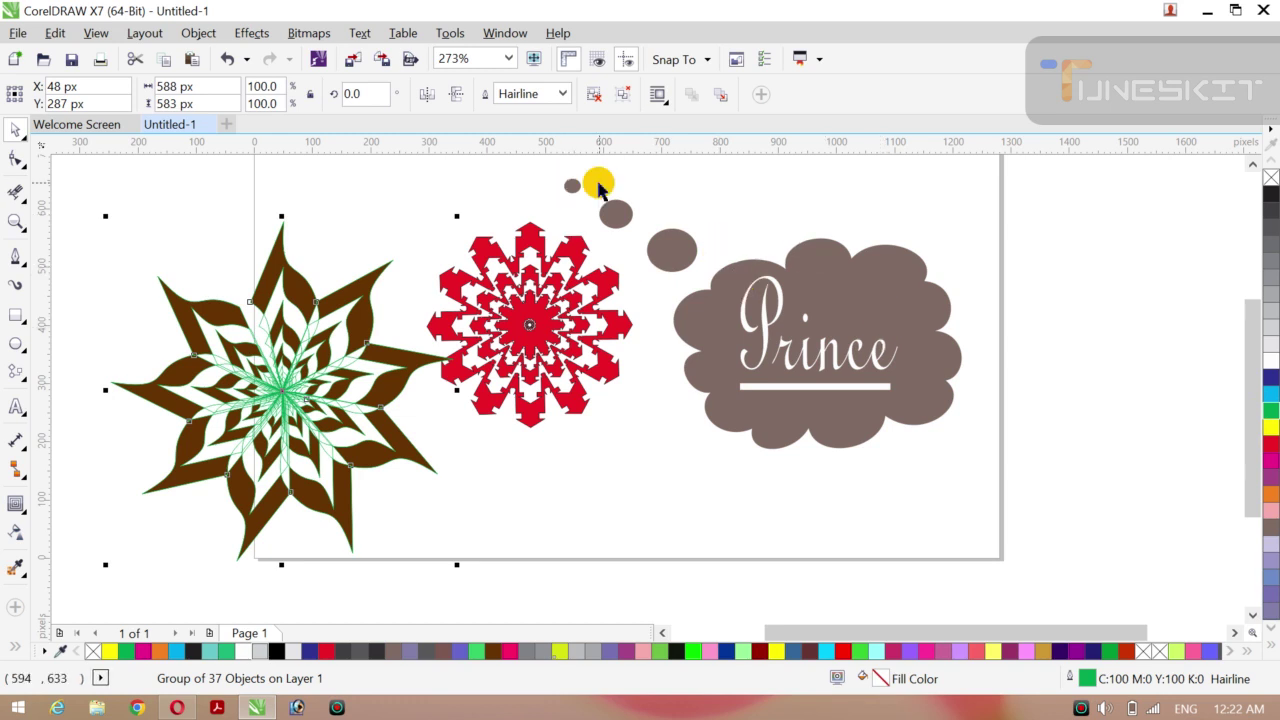
pyautogui.click(566, 95)
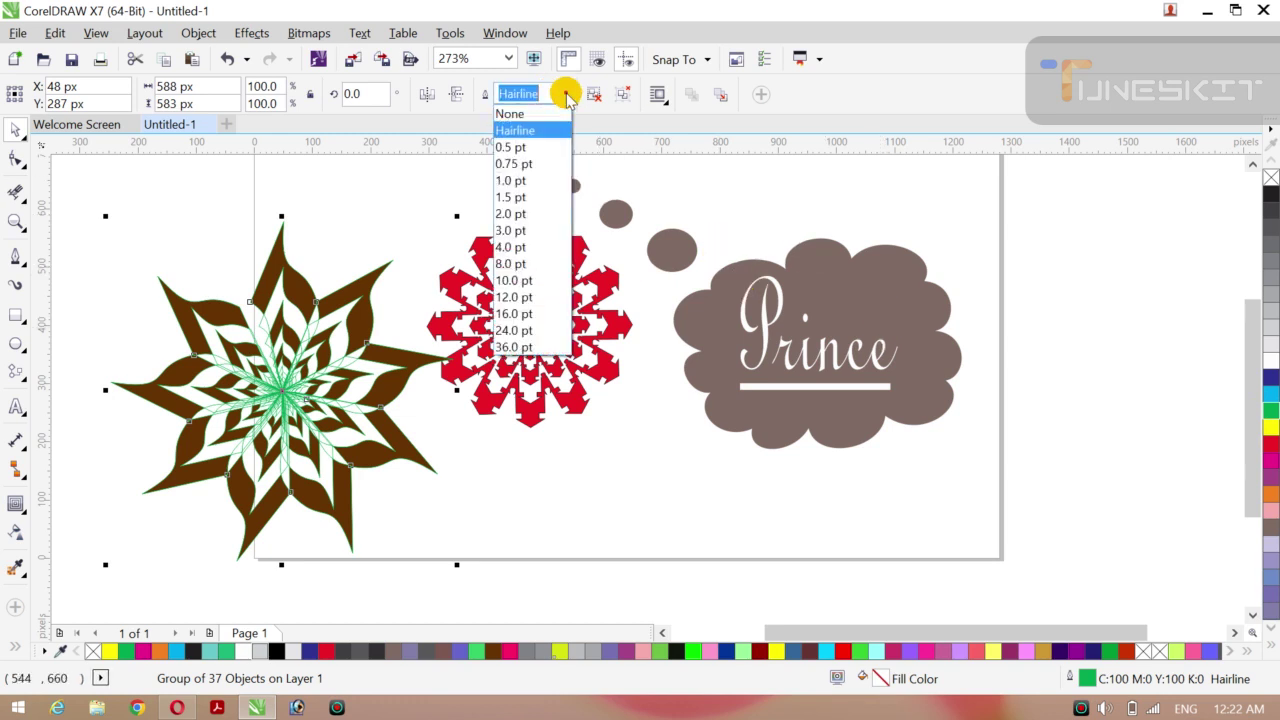
pyautogui.click(523, 178)
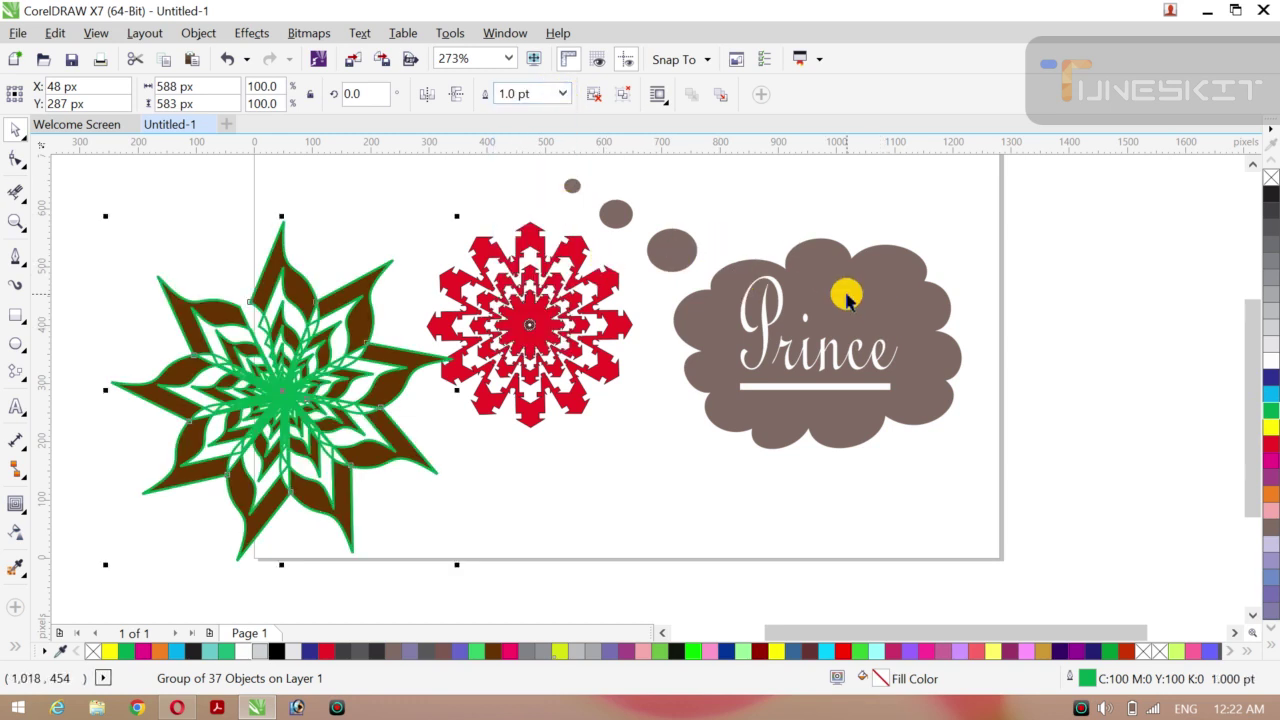
pyautogui.rightClick(1270, 192)
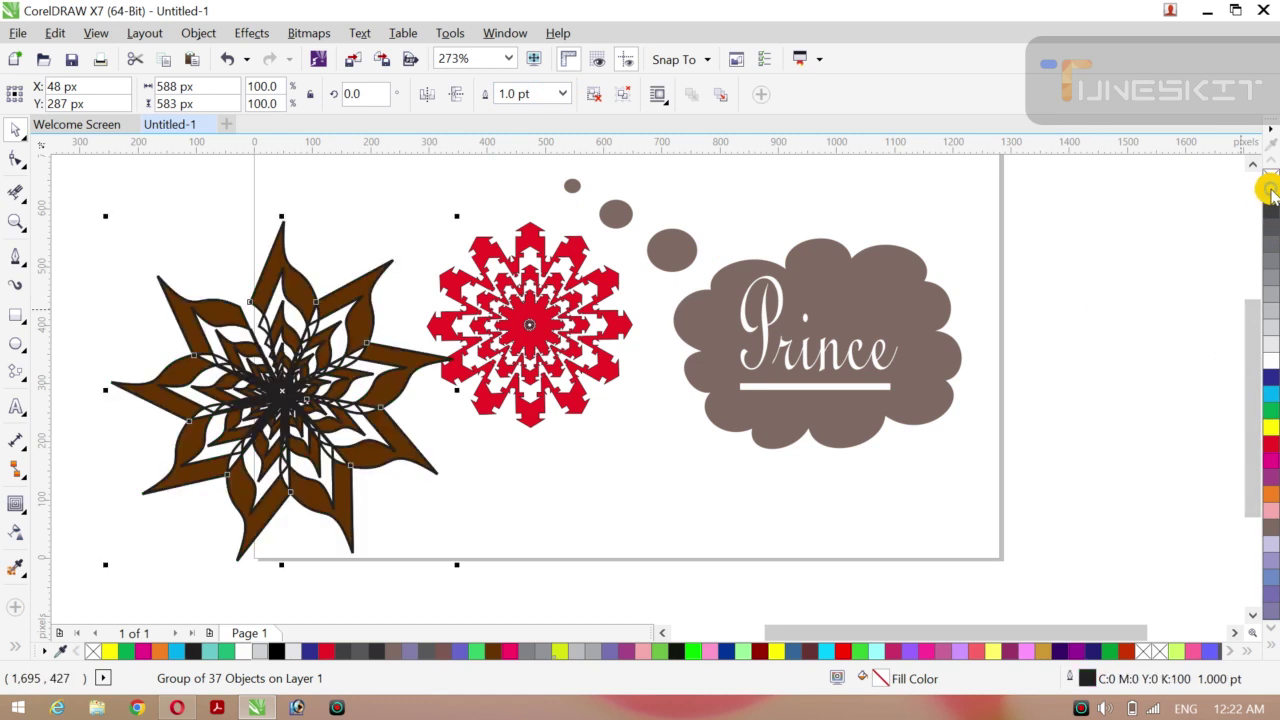
pyautogui.rightClick(1265, 378)
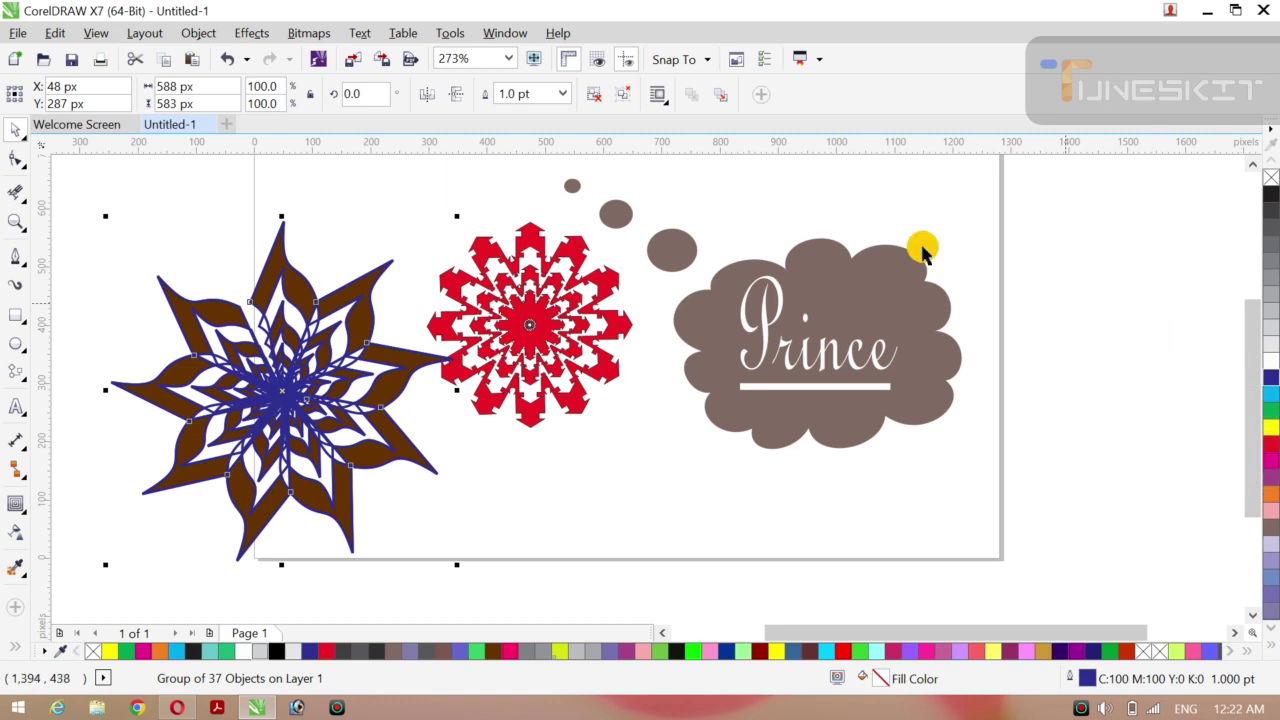
# - Give the flower group a red outline with Hairline width
pyautogui.rightClick(1268, 445)
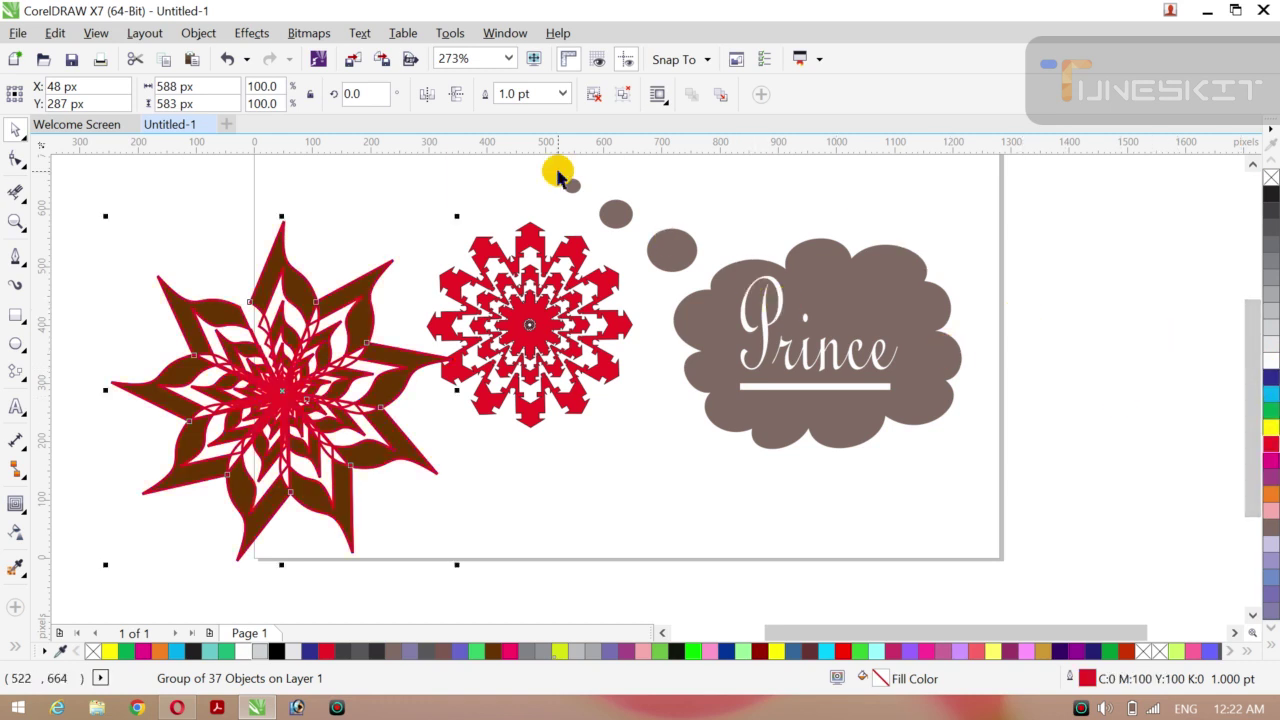
pyautogui.click(560, 96)
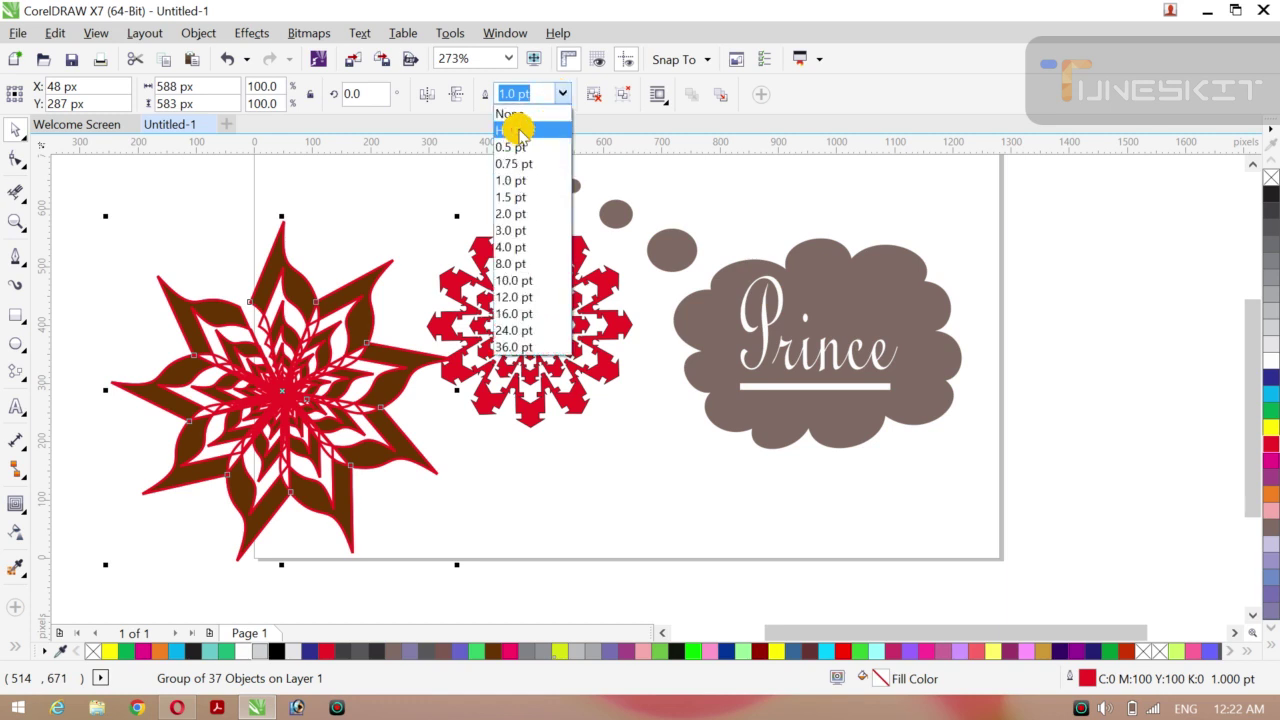
pyautogui.click(518, 131)
pyautogui.click(223, 211)
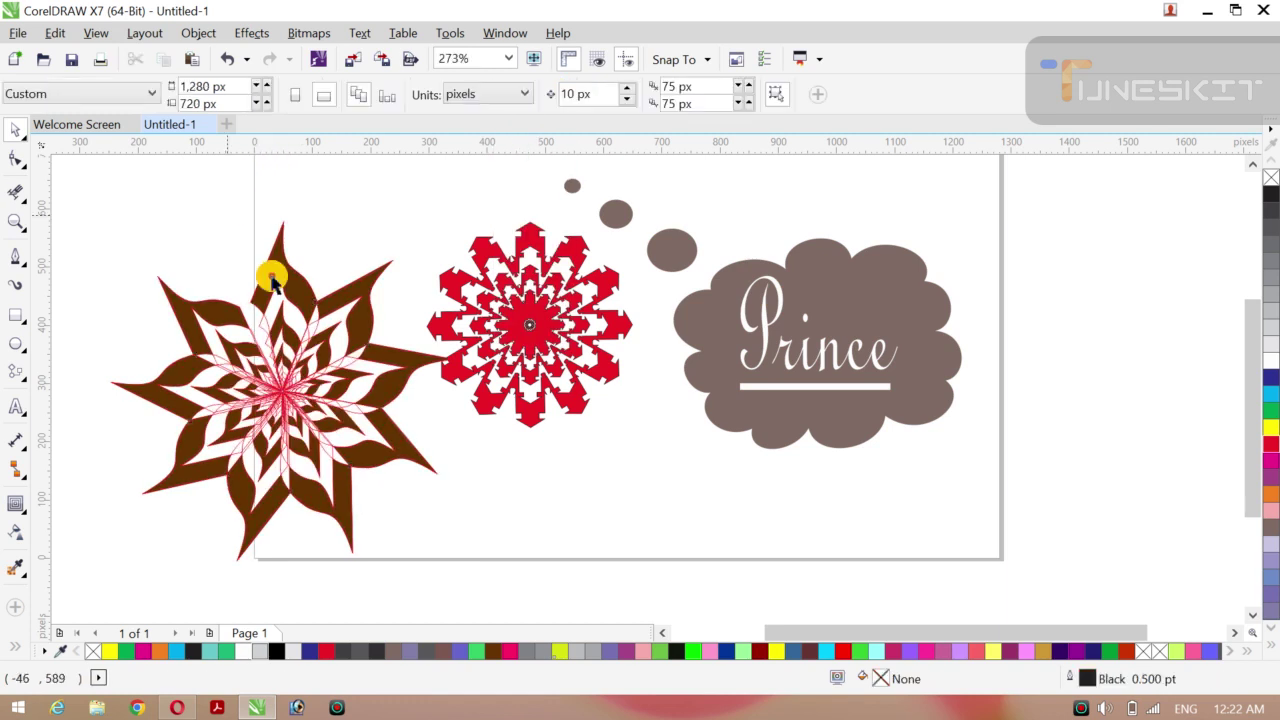
# - Scale the flower group to 82.7% about its center and move the red ornament up toward the page's upper edge
pyautogui.click(389, 455)
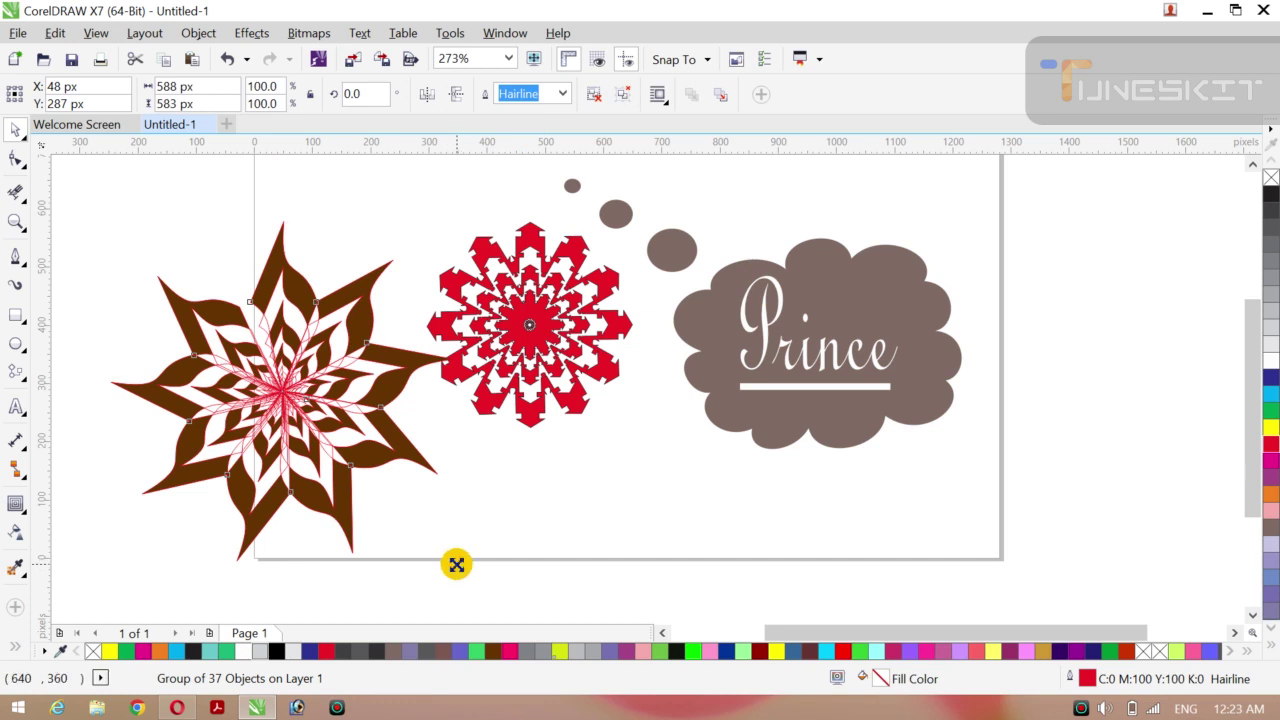
pyautogui.moveTo(456, 565); pyautogui.dragTo(427, 537)
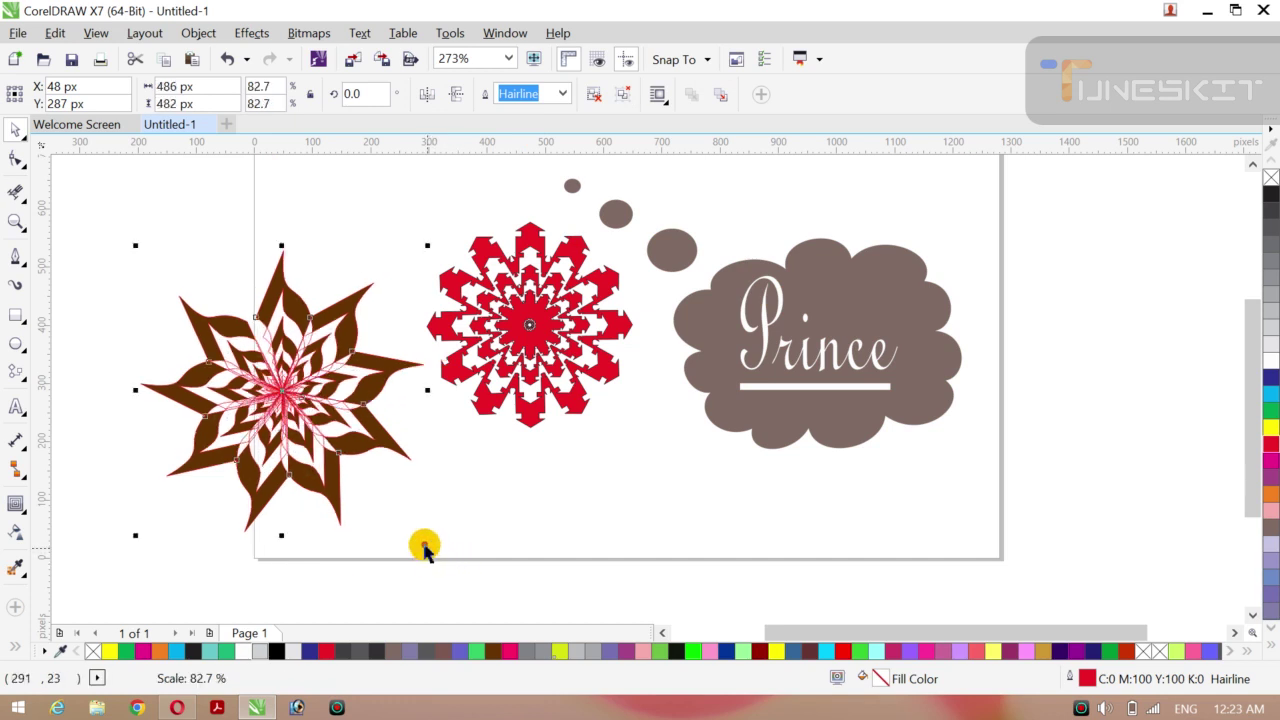
pyautogui.click(522, 314)
pyautogui.moveTo(519, 309); pyautogui.dragTo(472, 232)
# - Place the flower group below the red ornament at about X 490, Y 219 px and the cloud callout at about X 905, Y 443 px
pyautogui.click(346, 312)
pyautogui.moveTo(346, 312); pyautogui.dragTo(583, 378)
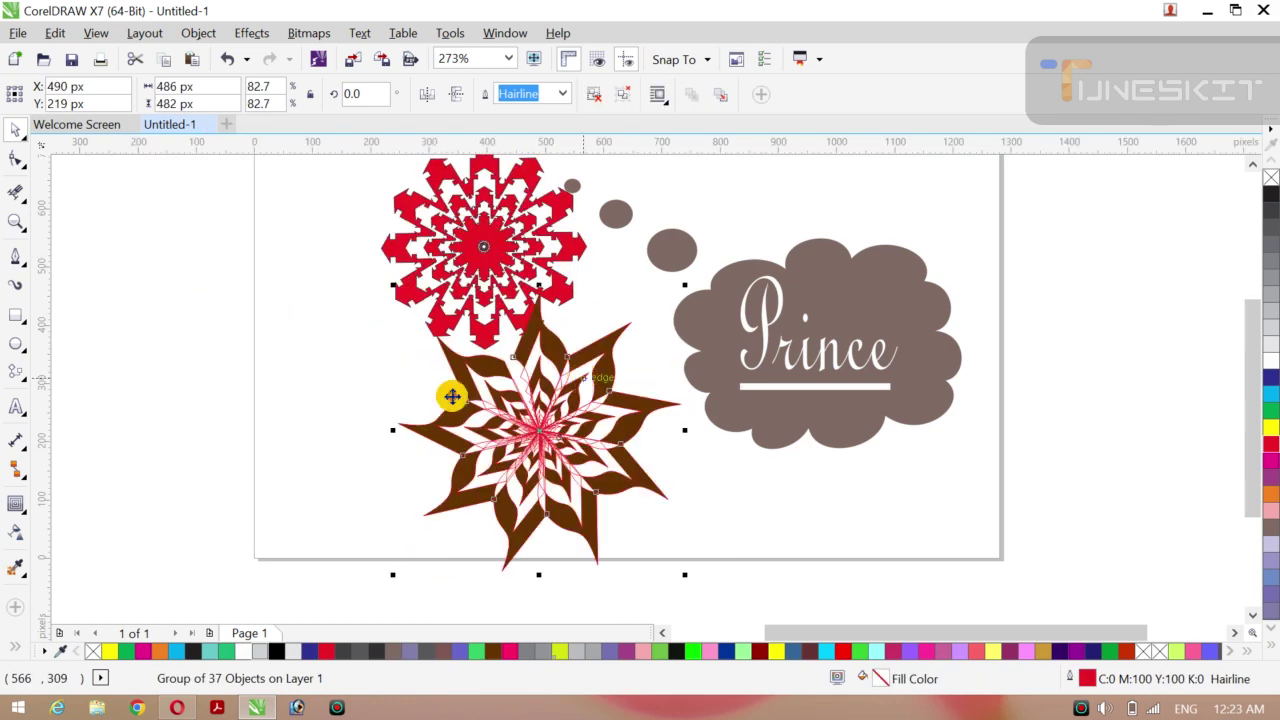
pyautogui.click(56, 459)
pyautogui.scroll(2, 56, 459)
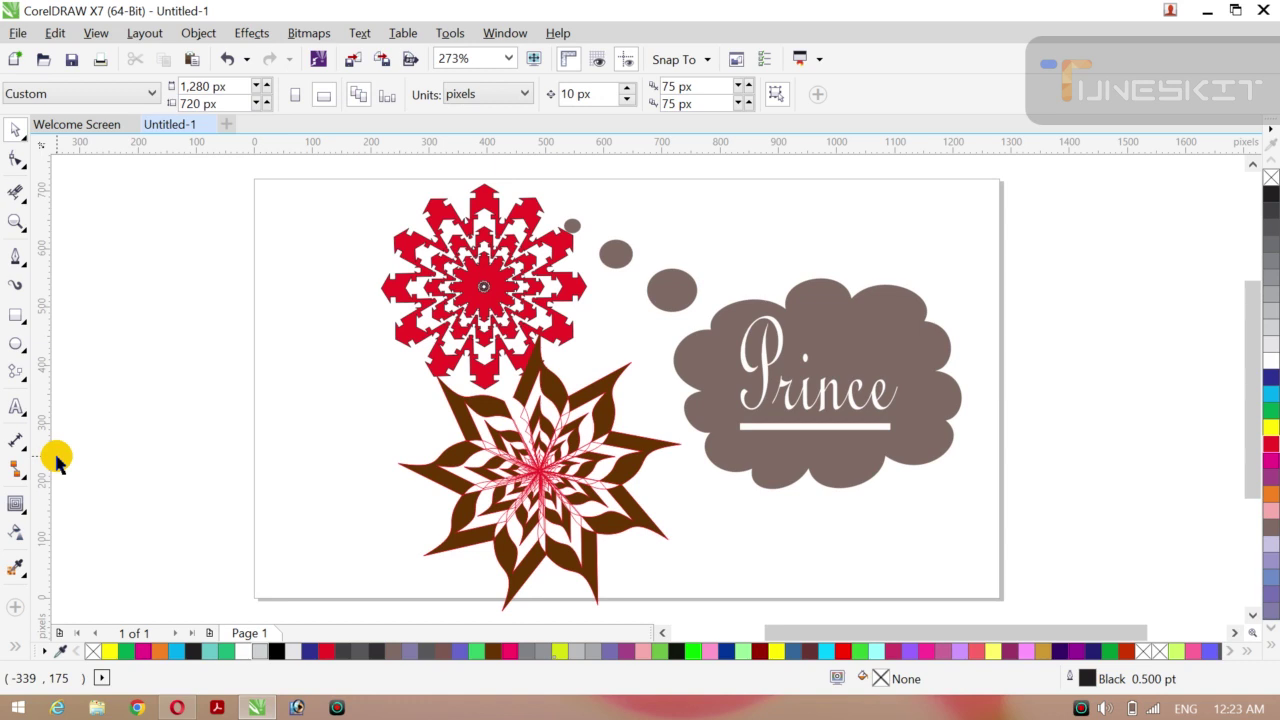
pyautogui.click(627, 255)
pyautogui.moveTo(692, 300)
pyautogui.mouseDown()
pyautogui.moveTo(748, 287)
pyautogui.moveTo(703, 294)
pyautogui.mouseUp()
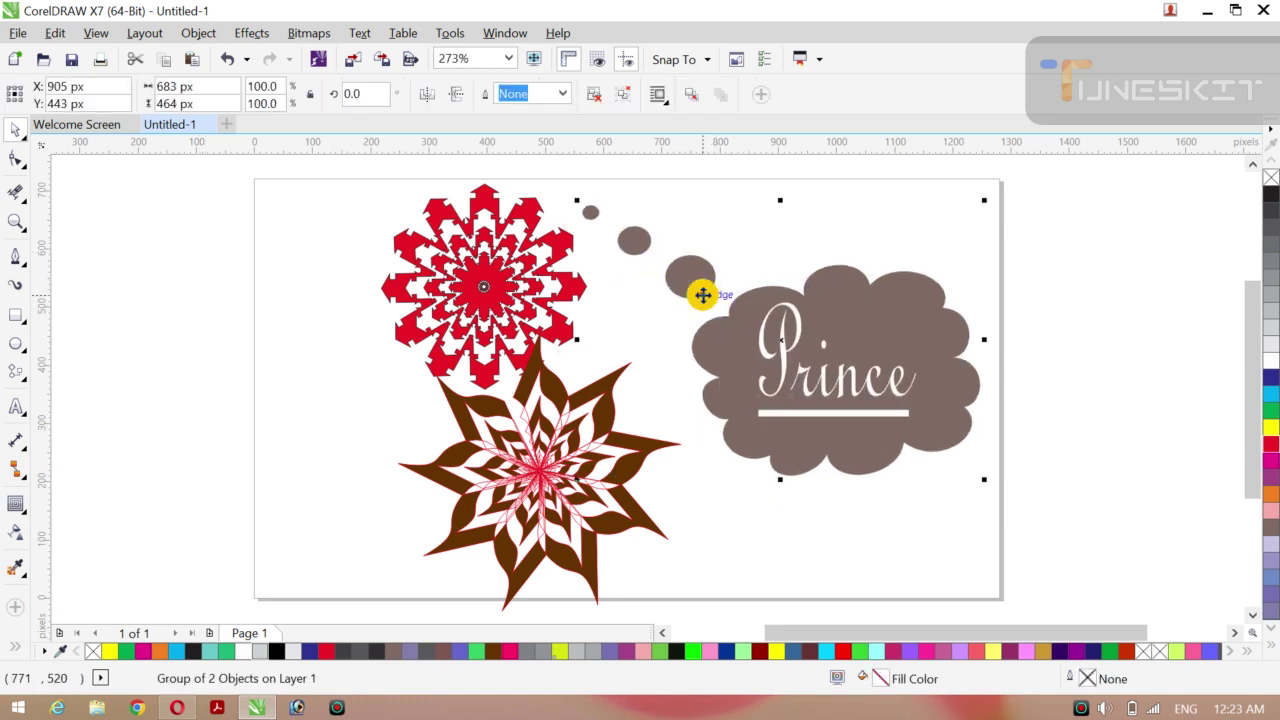
pyautogui.click(143, 329)
# - Add a page-sized 1,280 × 720 px background rectangle, try black and yellow fills, and fill it with blue (C100 M100 Y0 K0)
pyautogui.doubleClick(15, 318)
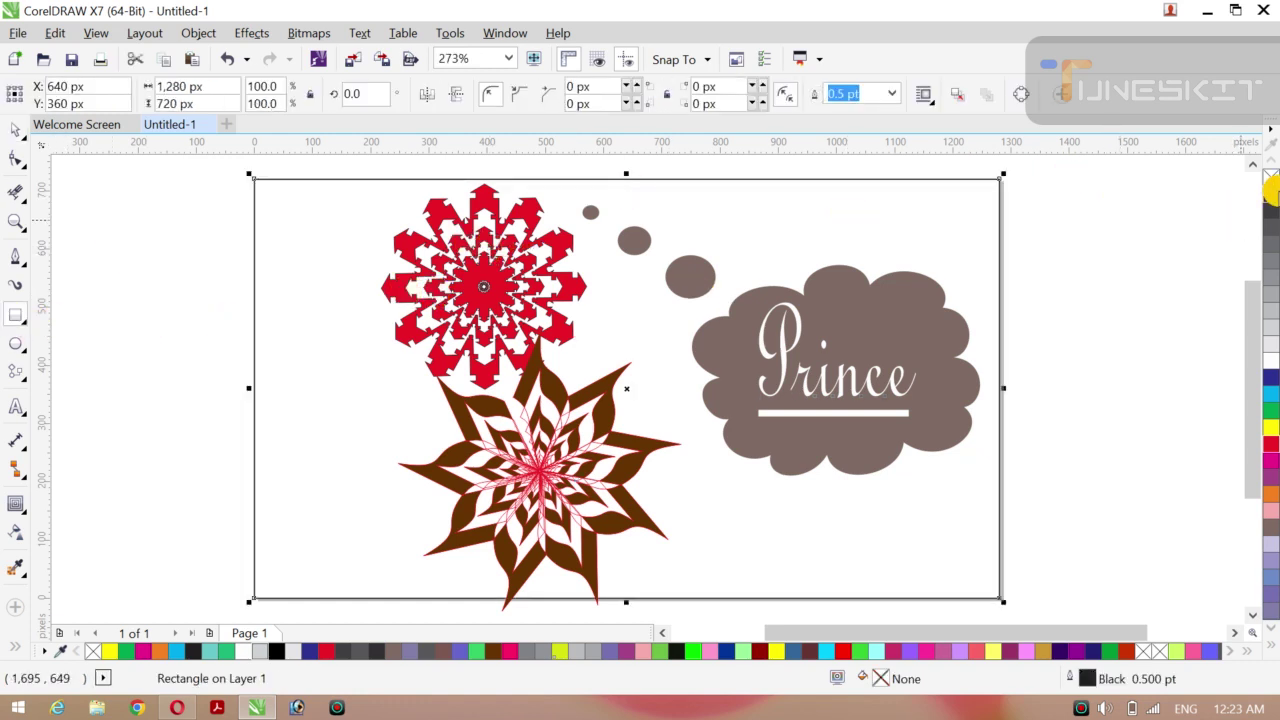
pyautogui.click(1270, 196)
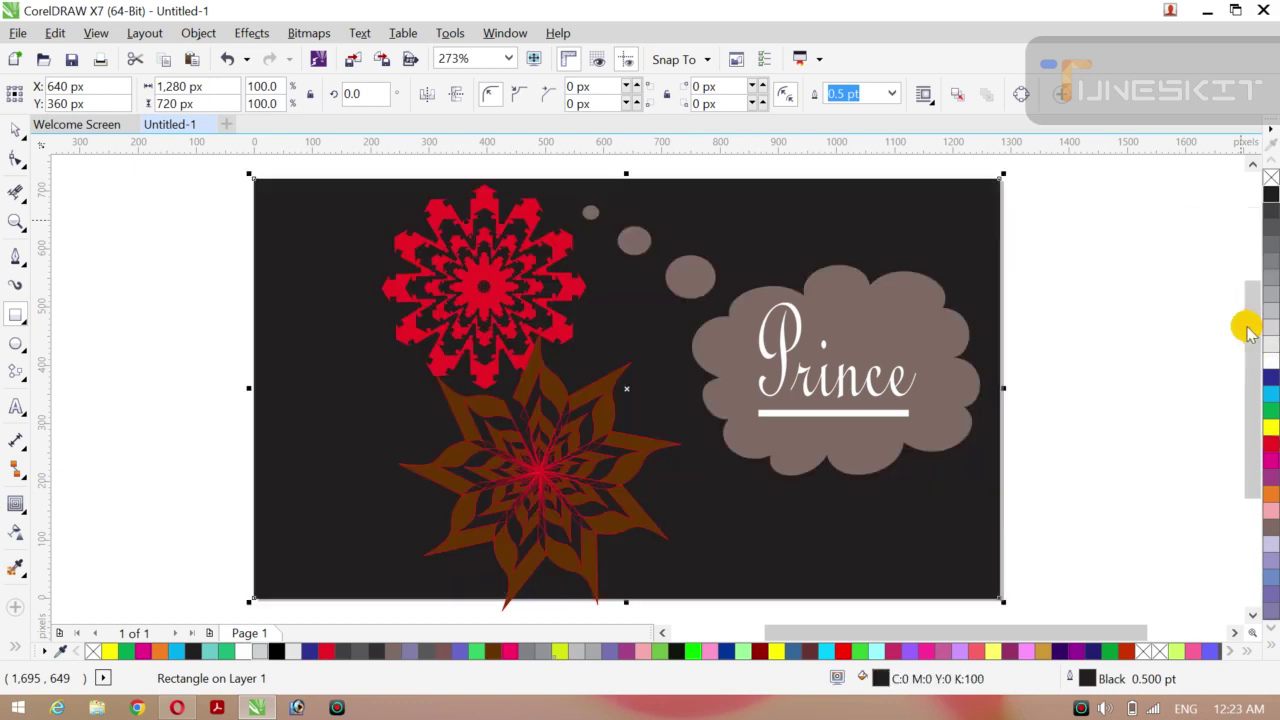
pyautogui.click(1269, 428)
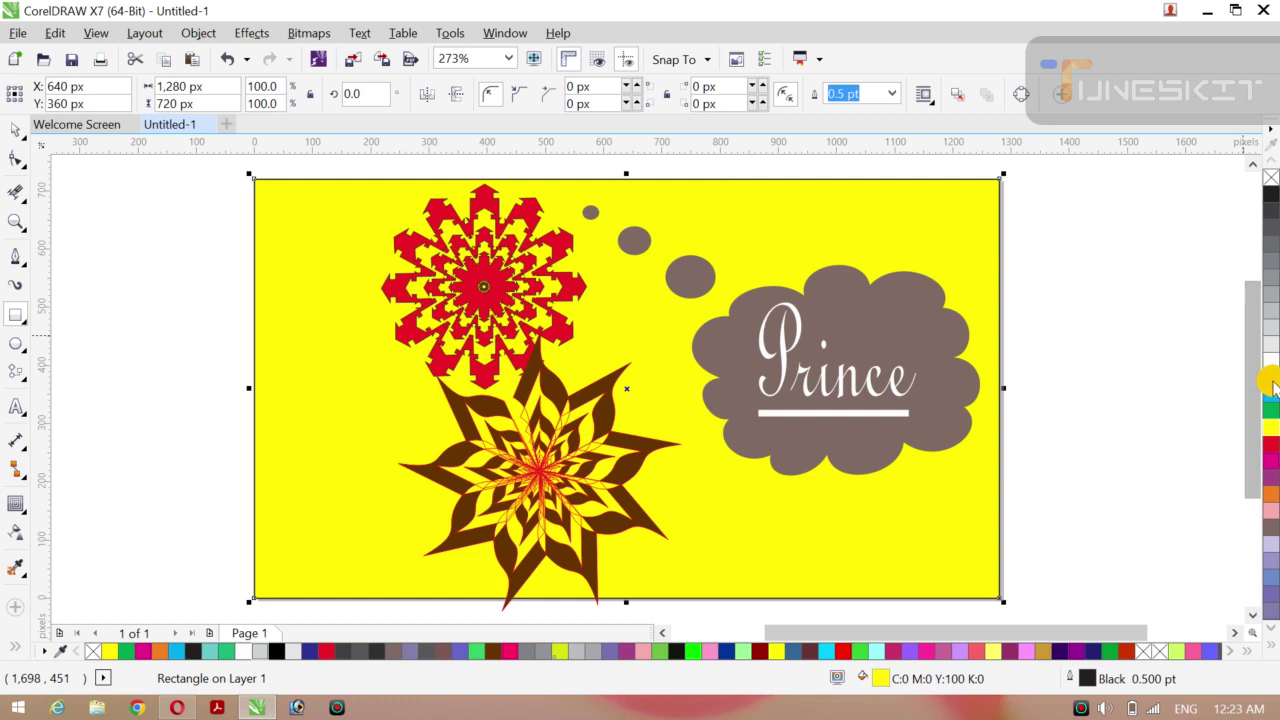
pyautogui.click(1270, 378)
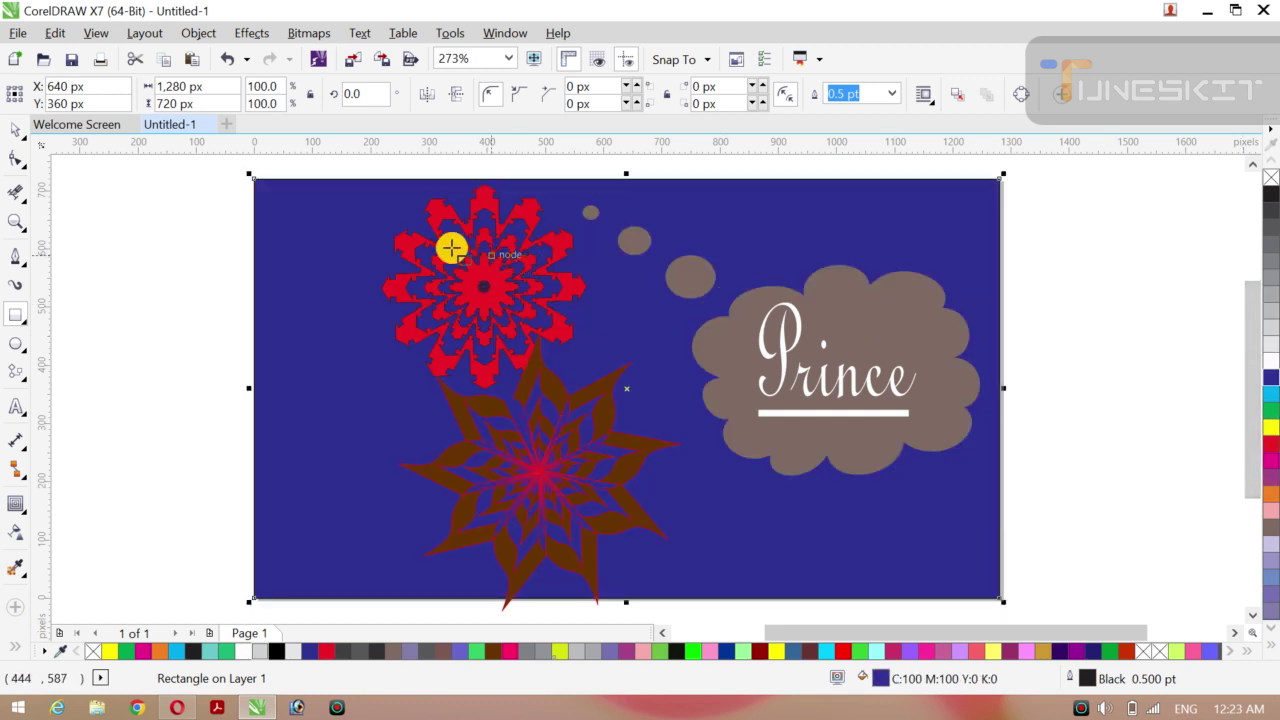
pyautogui.click(27, 136)
# - Show the Welcome Screen and minimize CorelDRAW to the desktop
pyautogui.click(70, 125)
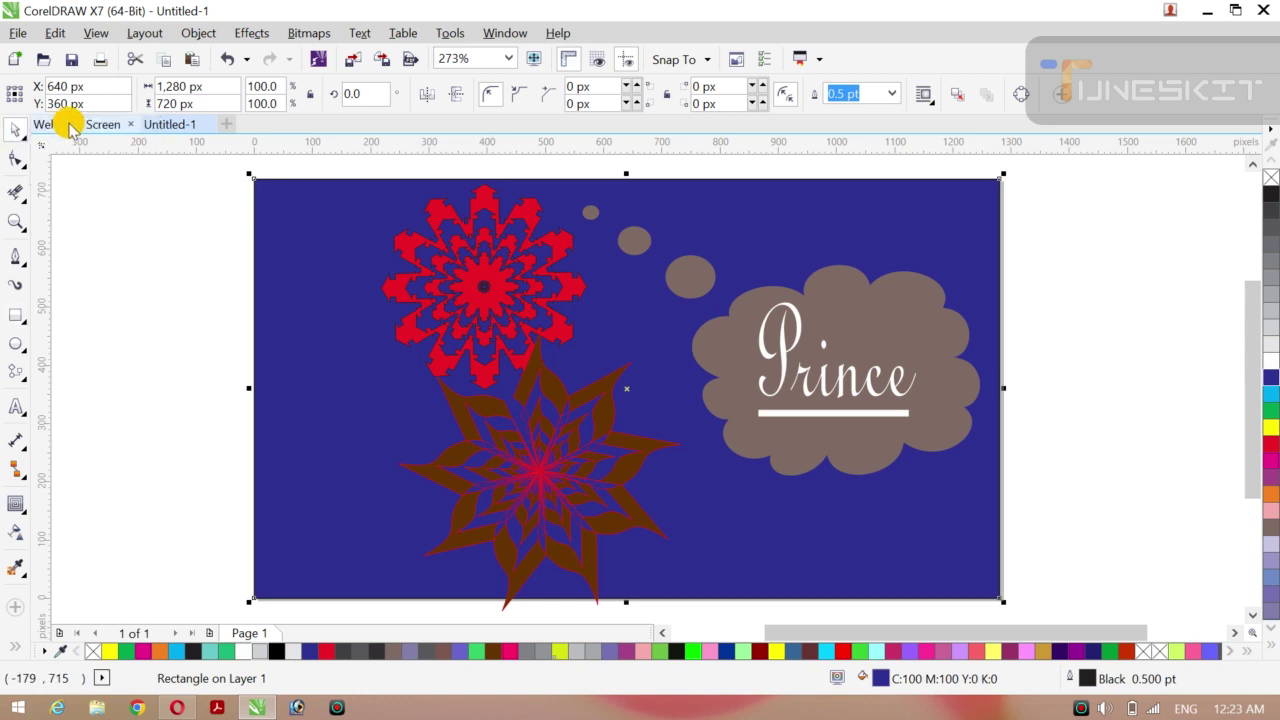
pyautogui.click(64, 124)
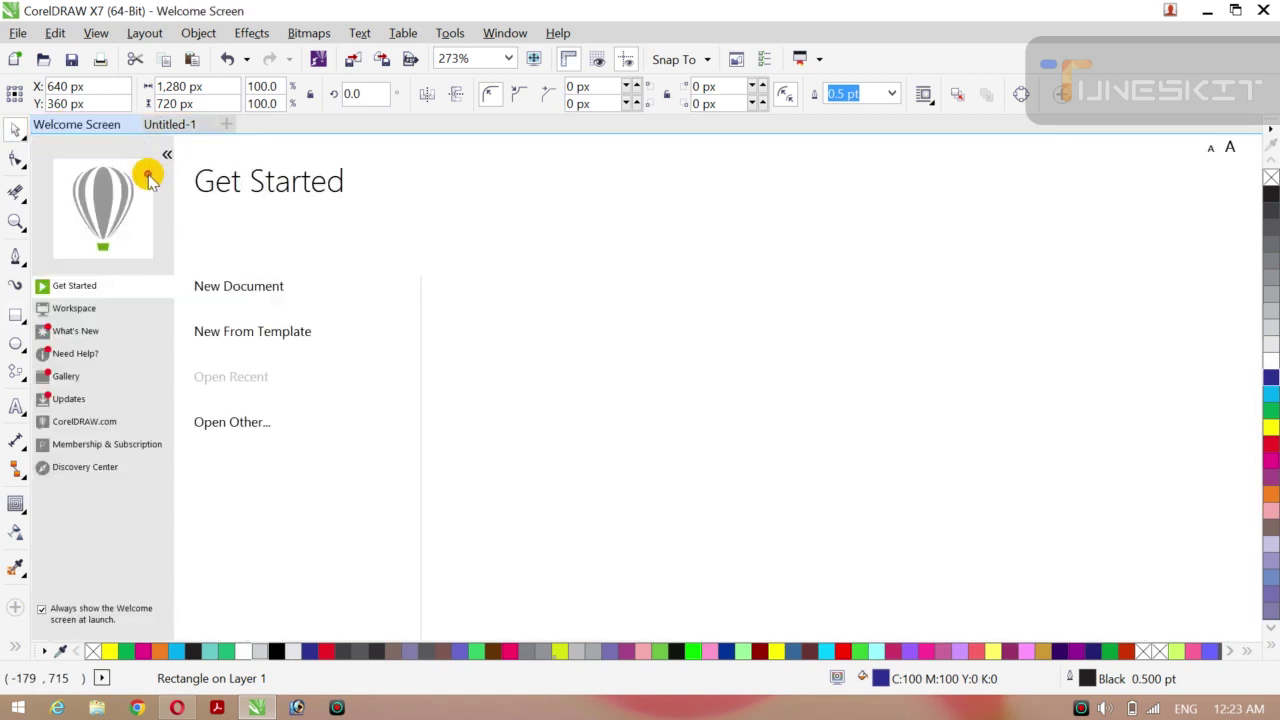
pyautogui.click(262, 708)
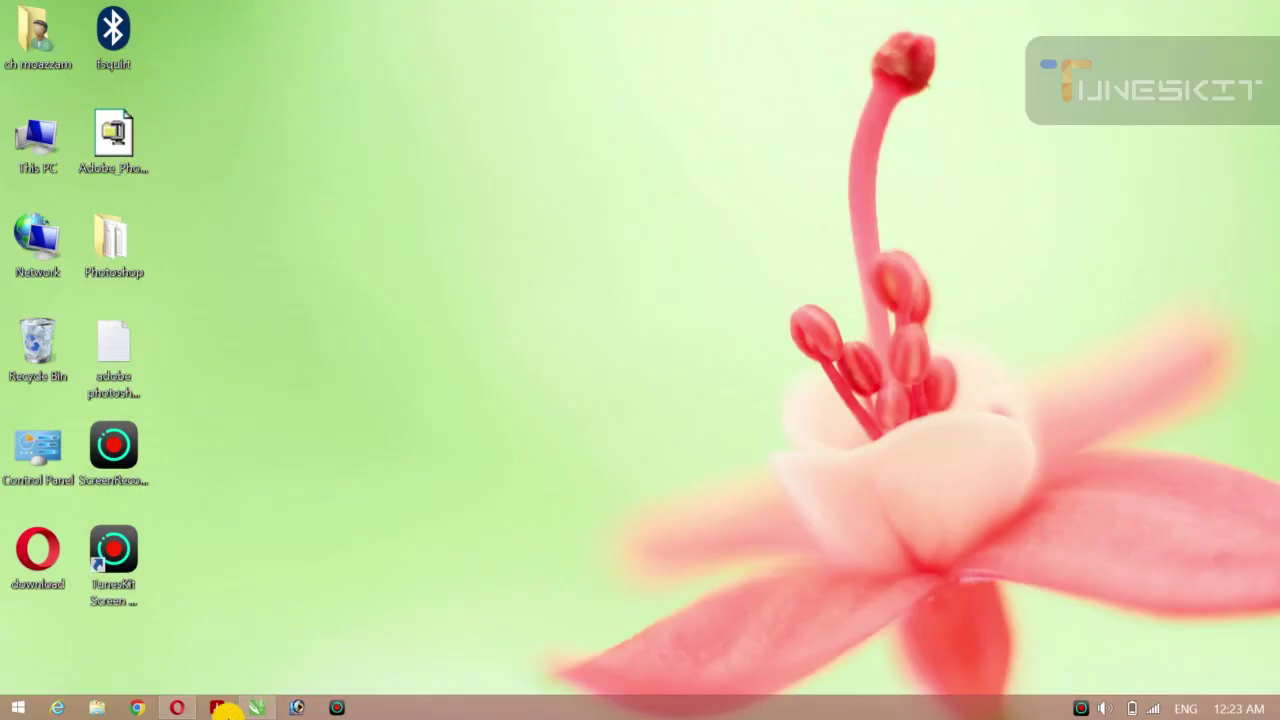
# - Return to the Untitled-1 drawing in CorelDRAW and move the cloud callout group to about X 914, Y 418 px
pyautogui.click(258, 708)
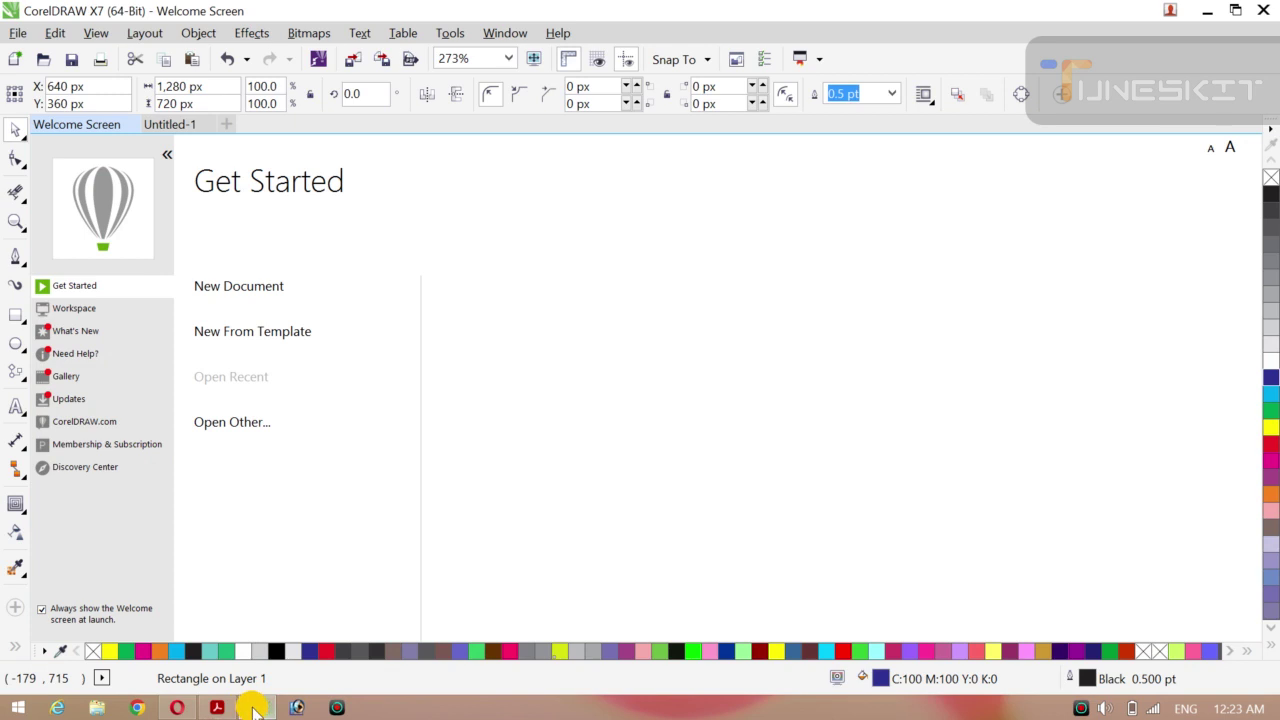
pyautogui.moveTo(254, 710)
pyautogui.click(274, 602)
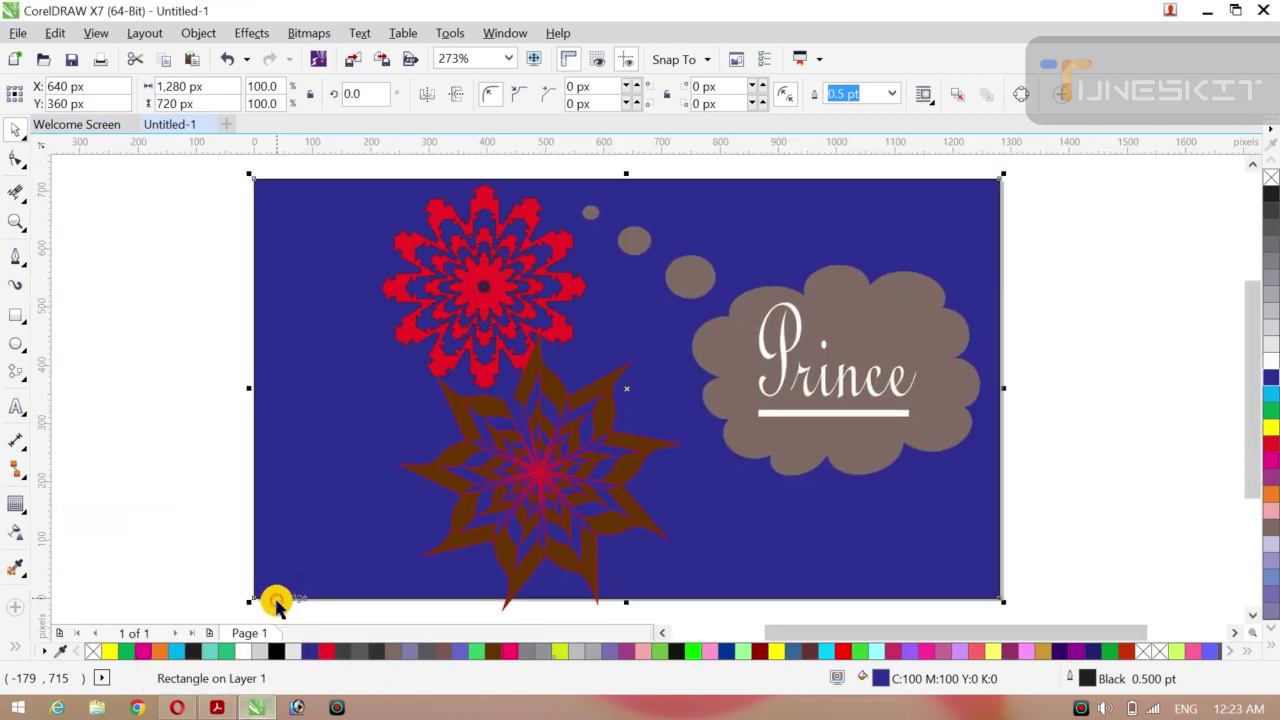
pyautogui.moveTo(121, 397); pyautogui.dragTo(146, 386)
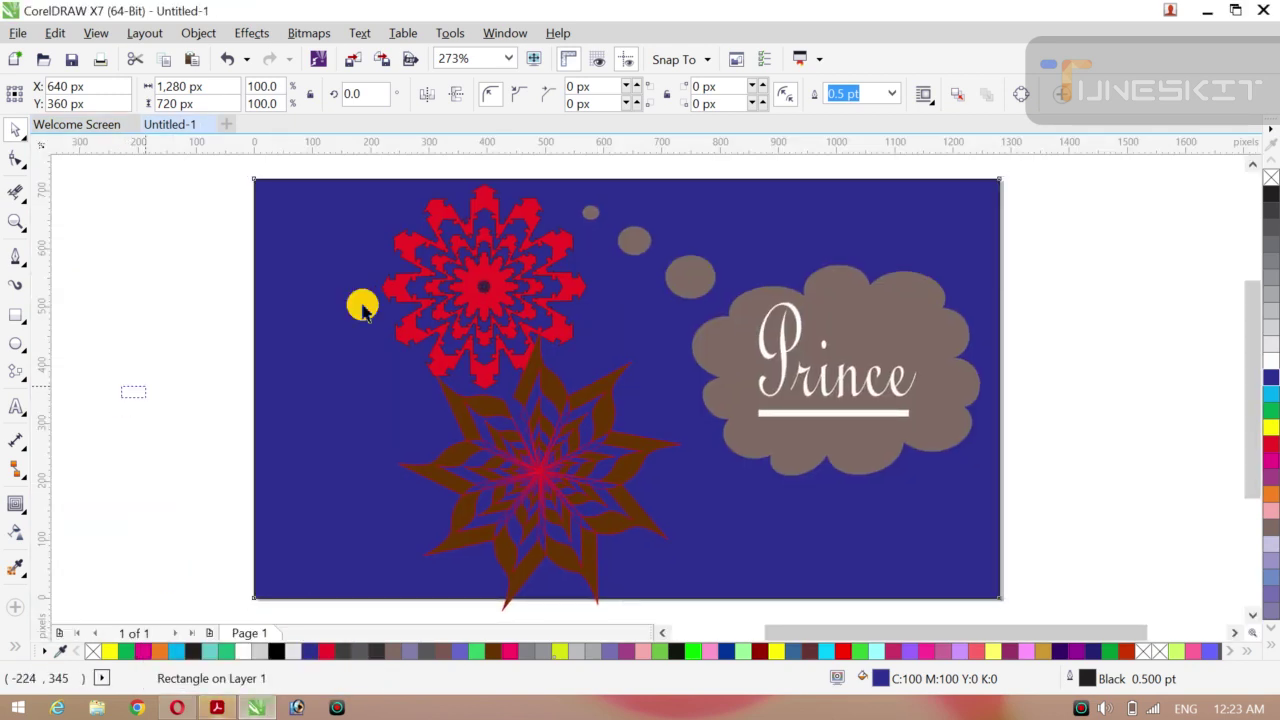
pyautogui.click(840, 324)
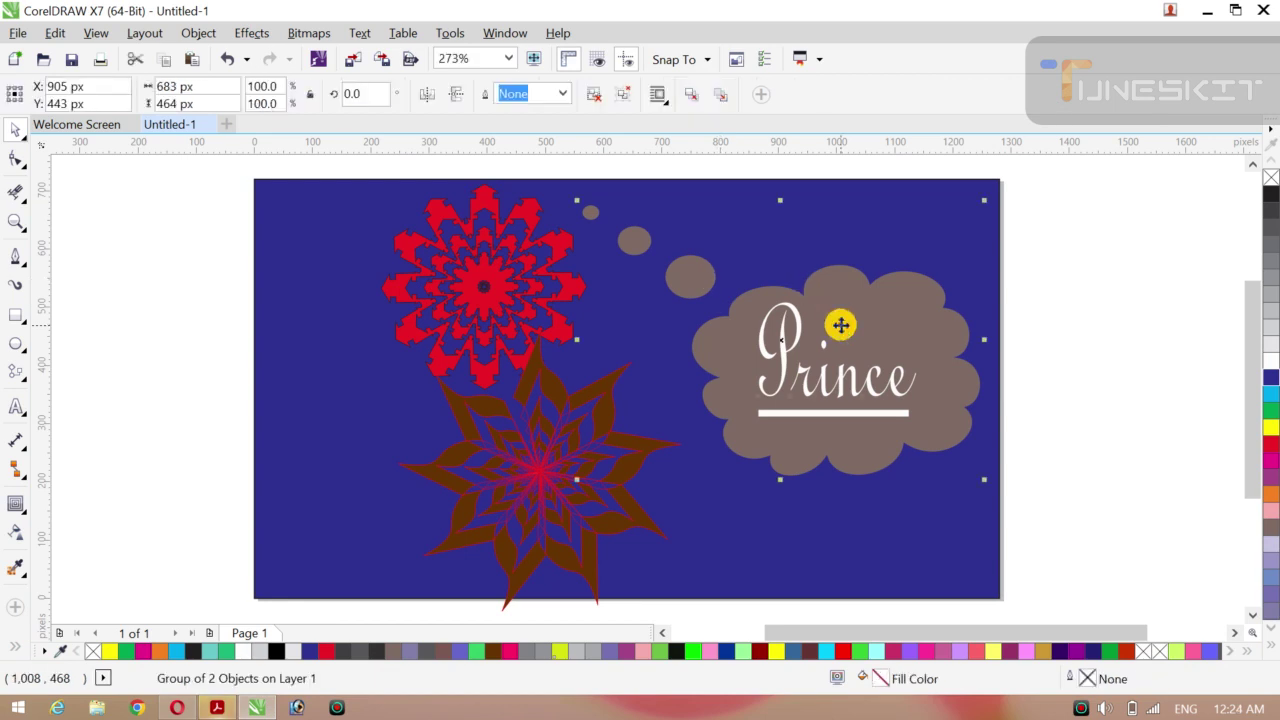
pyautogui.moveTo(851, 328); pyautogui.dragTo(856, 342)
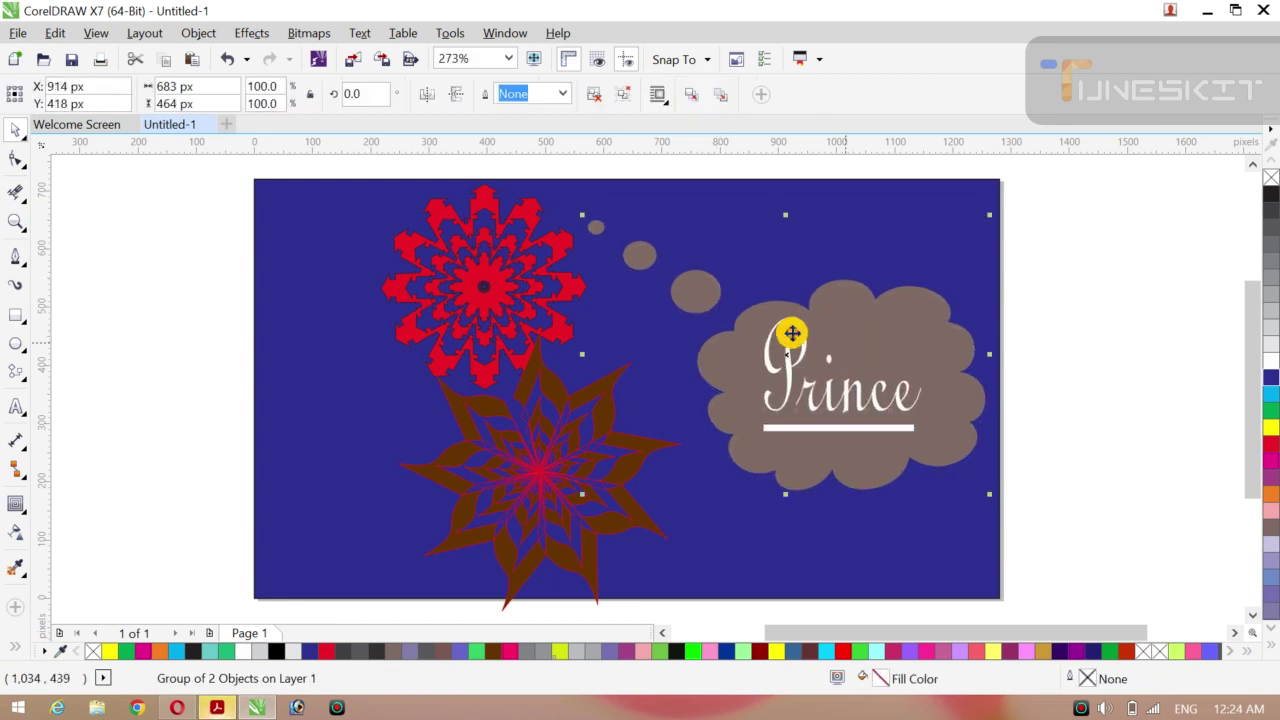
# - Move the red ornament to about X 213, Y 536 px near the page's upper-left corner and fill it with white
pyautogui.click(502, 296)
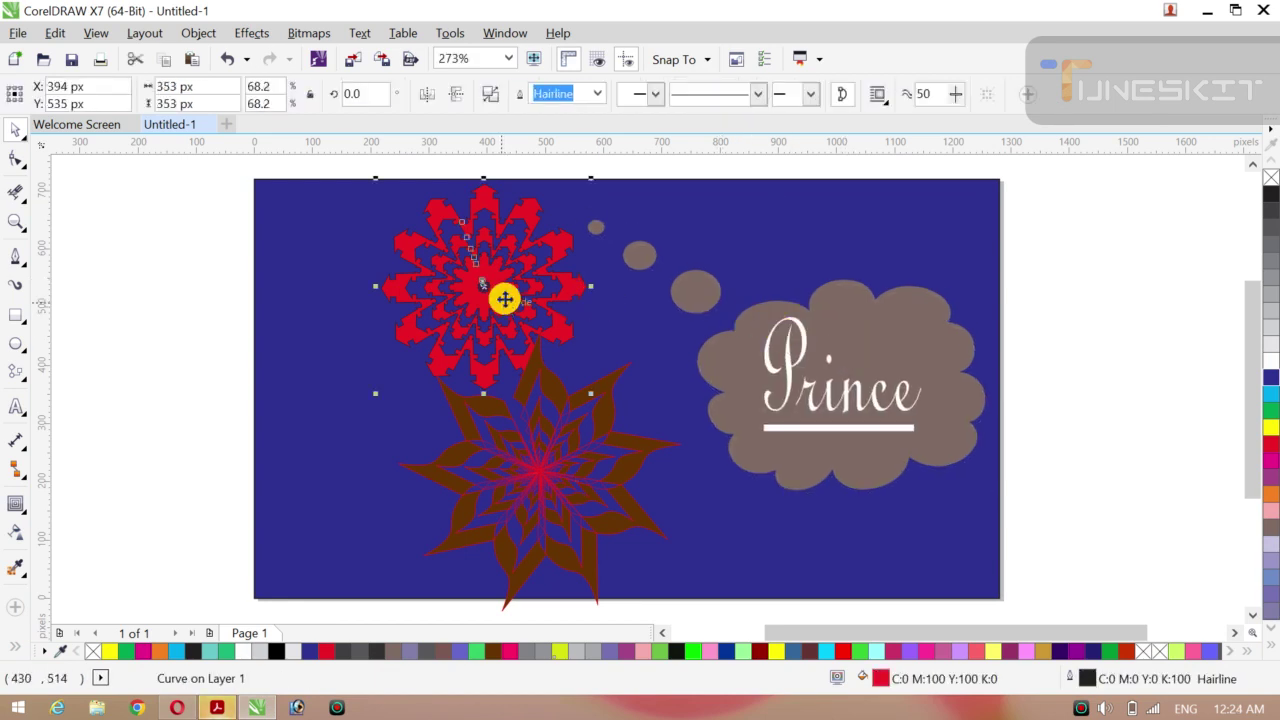
pyautogui.moveTo(504, 298); pyautogui.dragTo(397, 299)
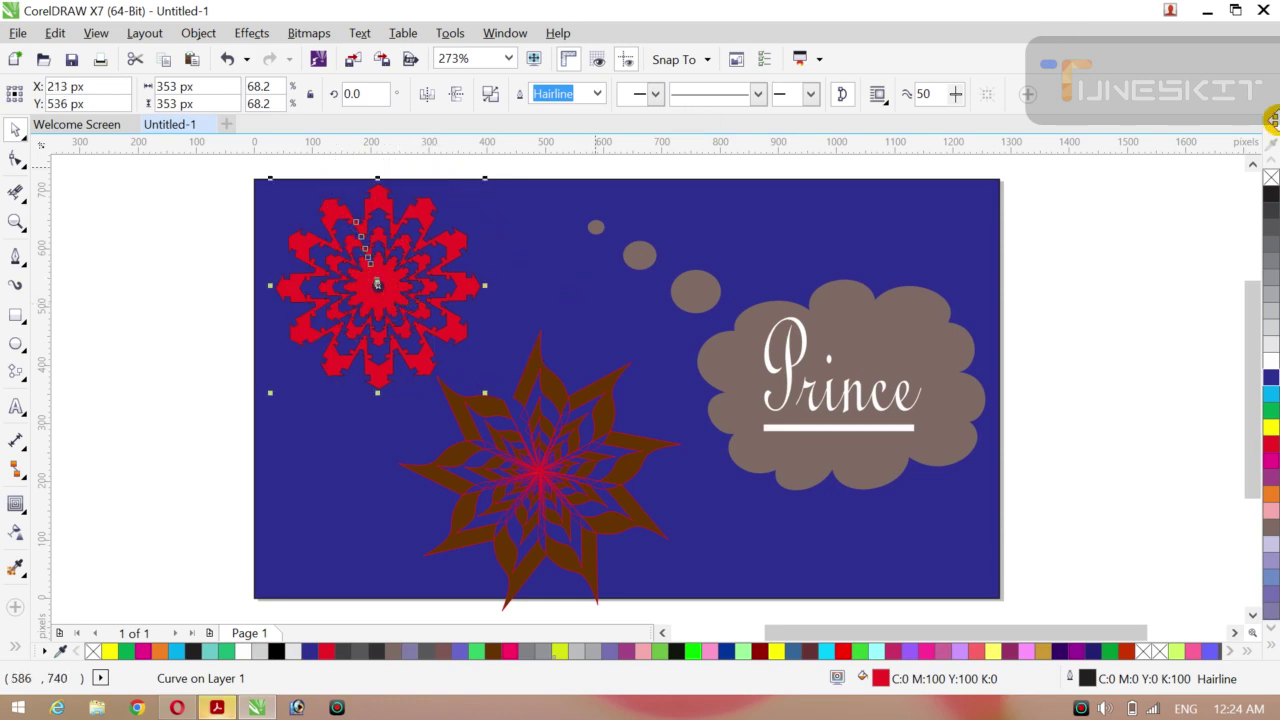
pyautogui.click(1270, 362)
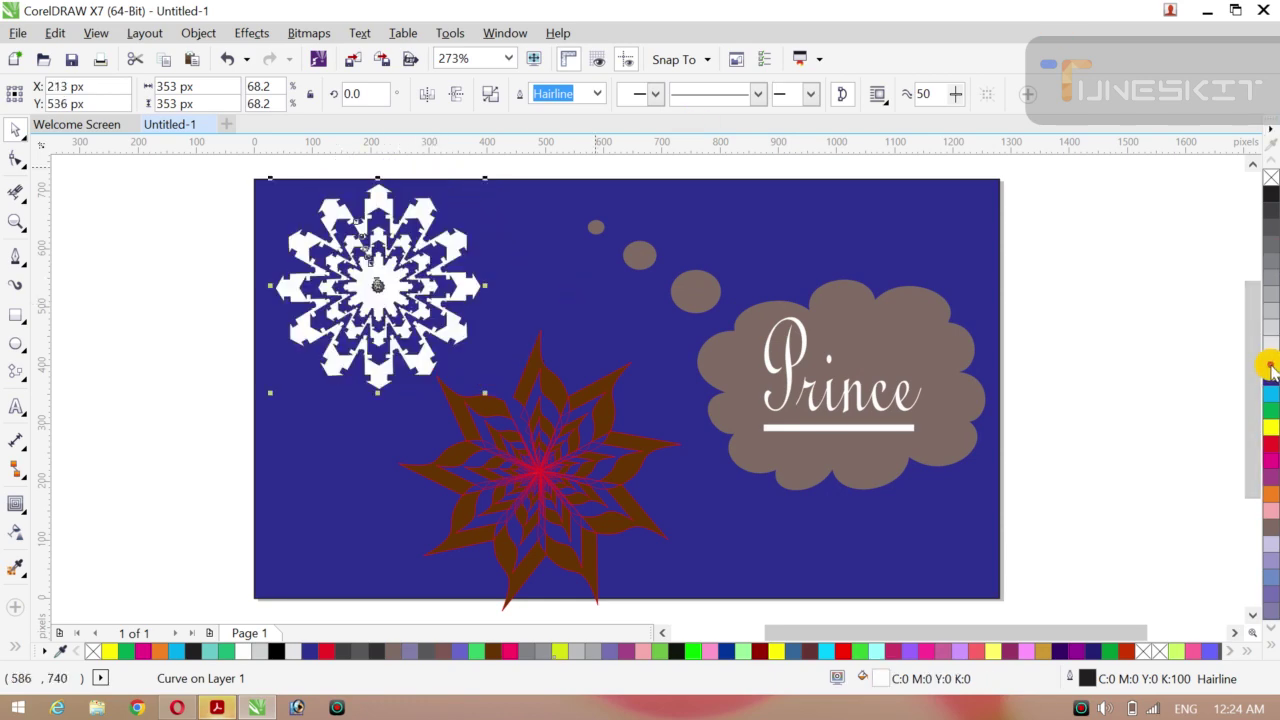
# - Move the brown flower group to about X 533, Y 298 px, between the ornament and the cloud callout
pyautogui.click(520, 498)
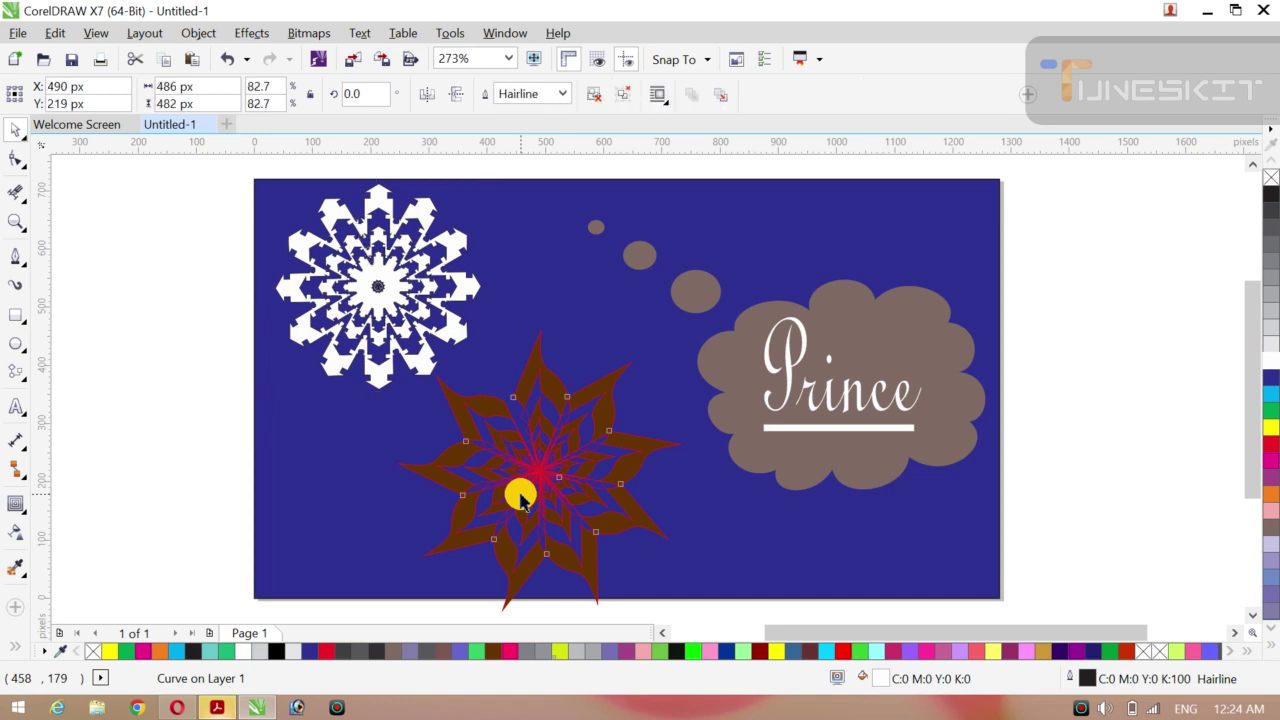
pyautogui.moveTo(520, 498); pyautogui.dragTo(545, 452)
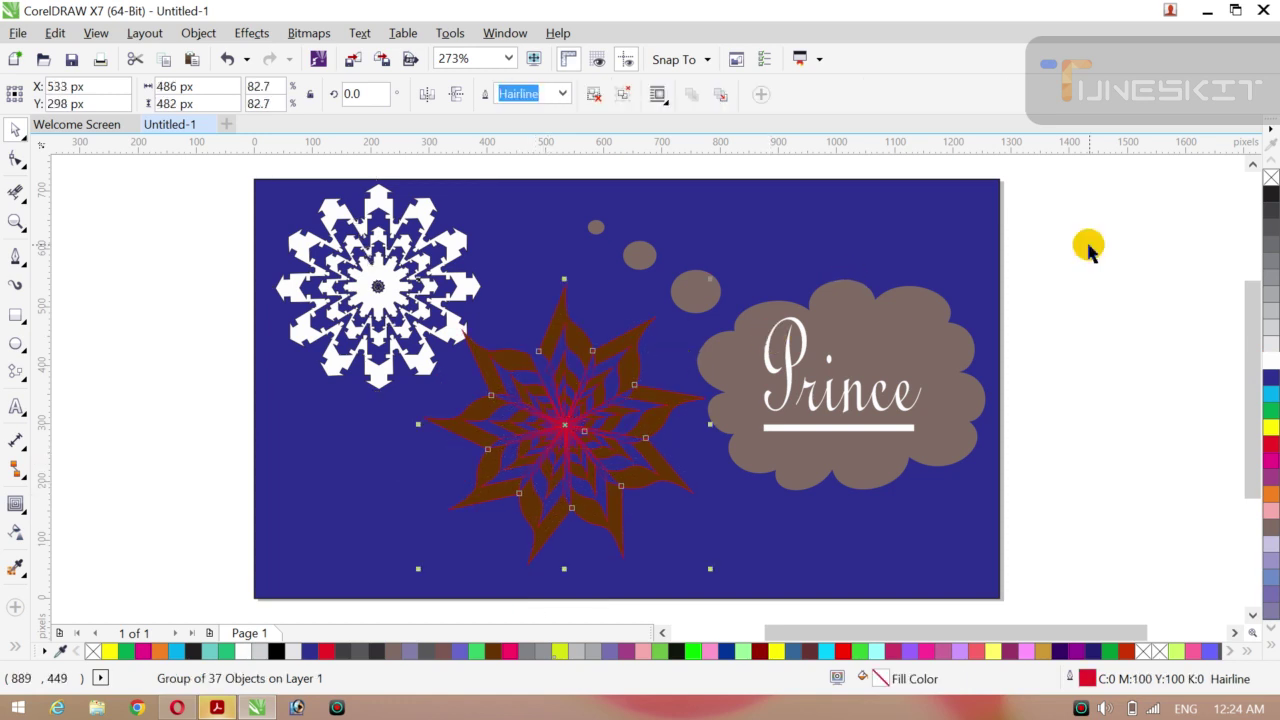
# - Try white for both fill and outline on the flower group, try a white fill alone, undo both attempts and deselect the group
pyautogui.click(1270, 362)
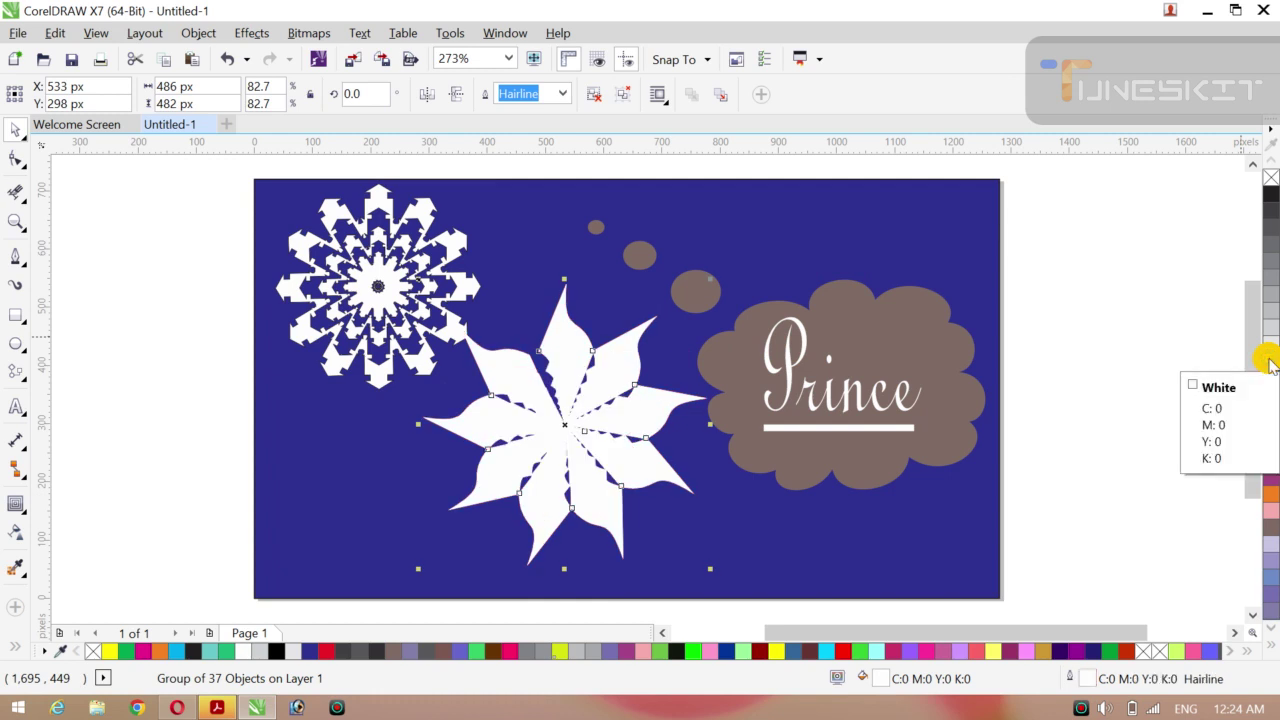
pyautogui.hotkey('ctrl', 'z')
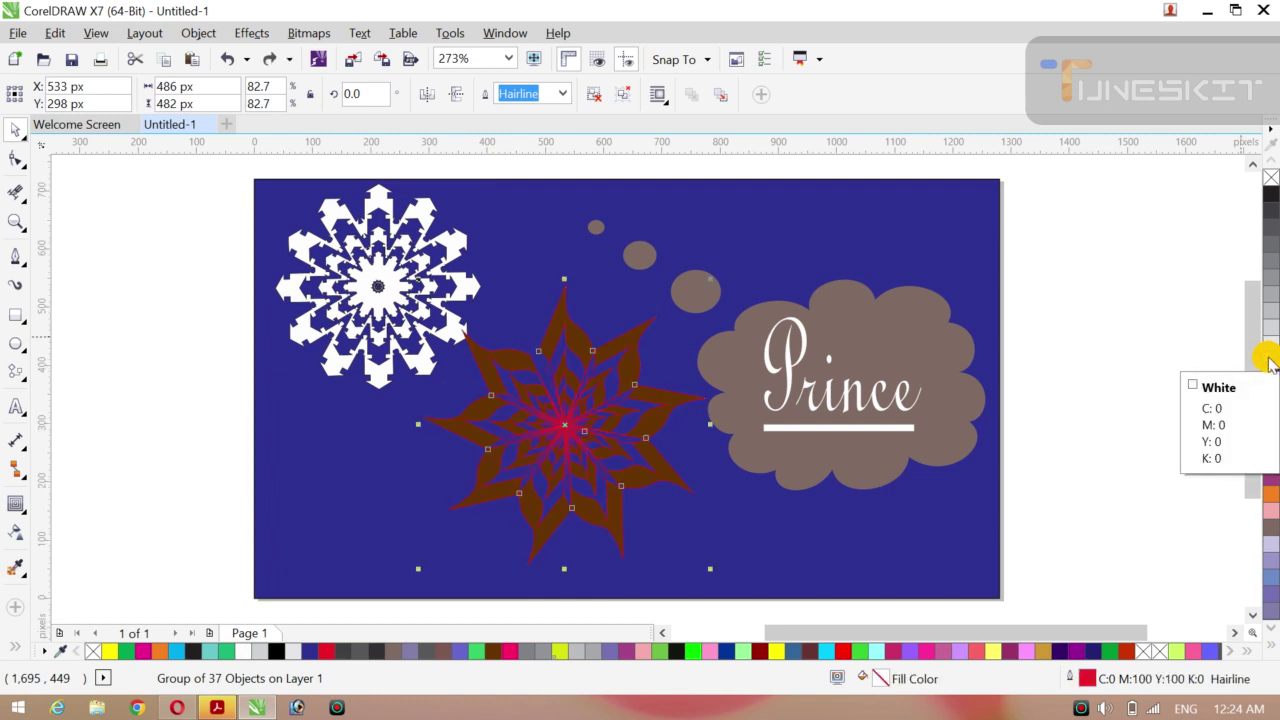
pyautogui.click(1270, 362)
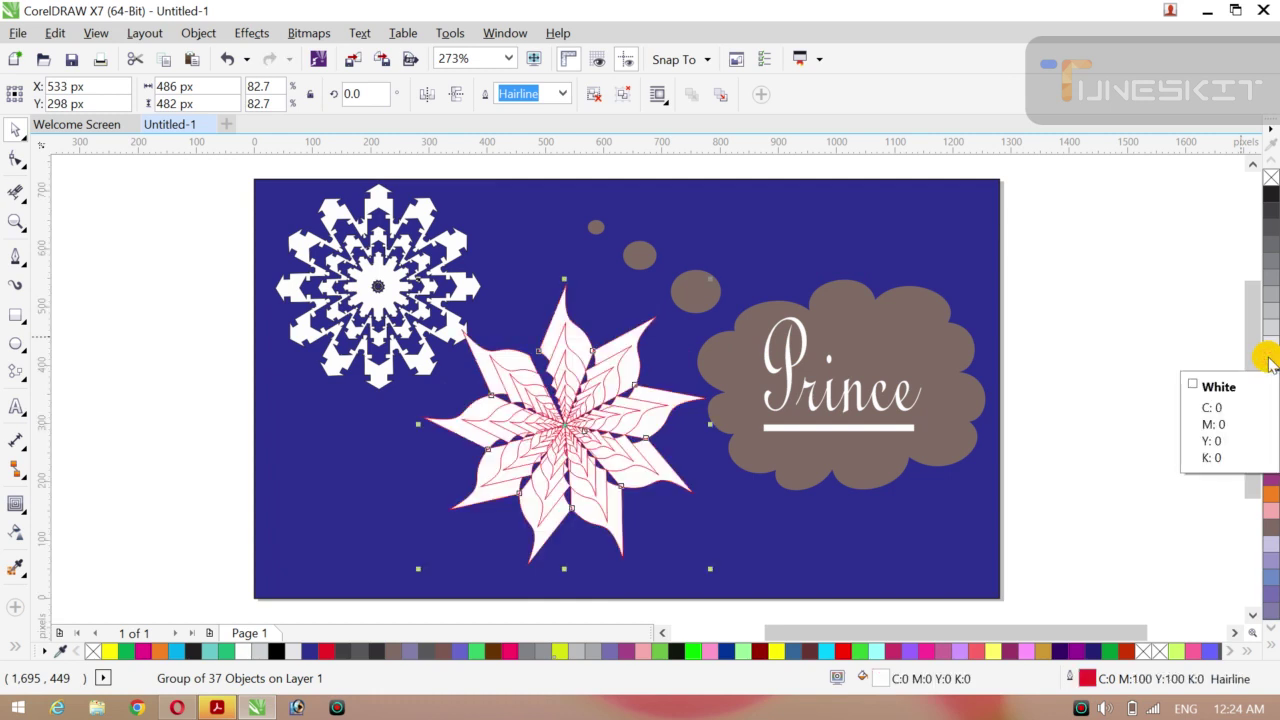
pyautogui.hotkey('ctrl', 'z')
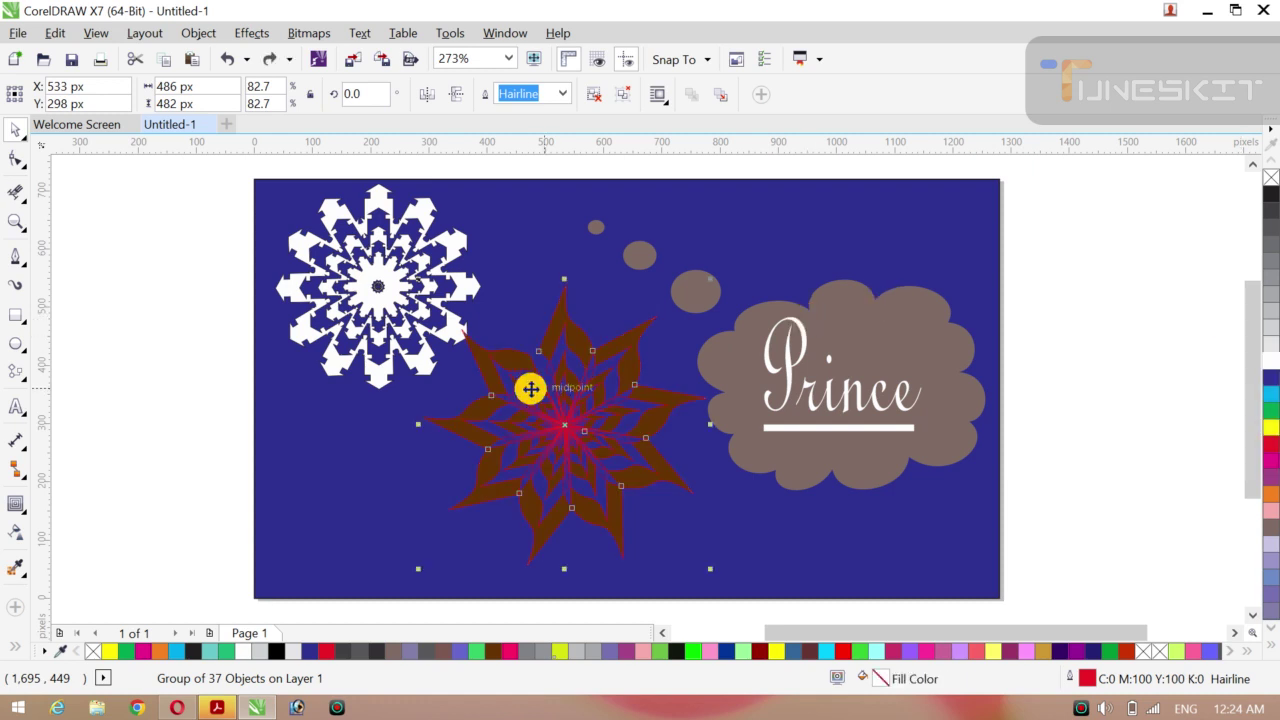
pyautogui.click(24, 137)
pyautogui.click(43, 129)
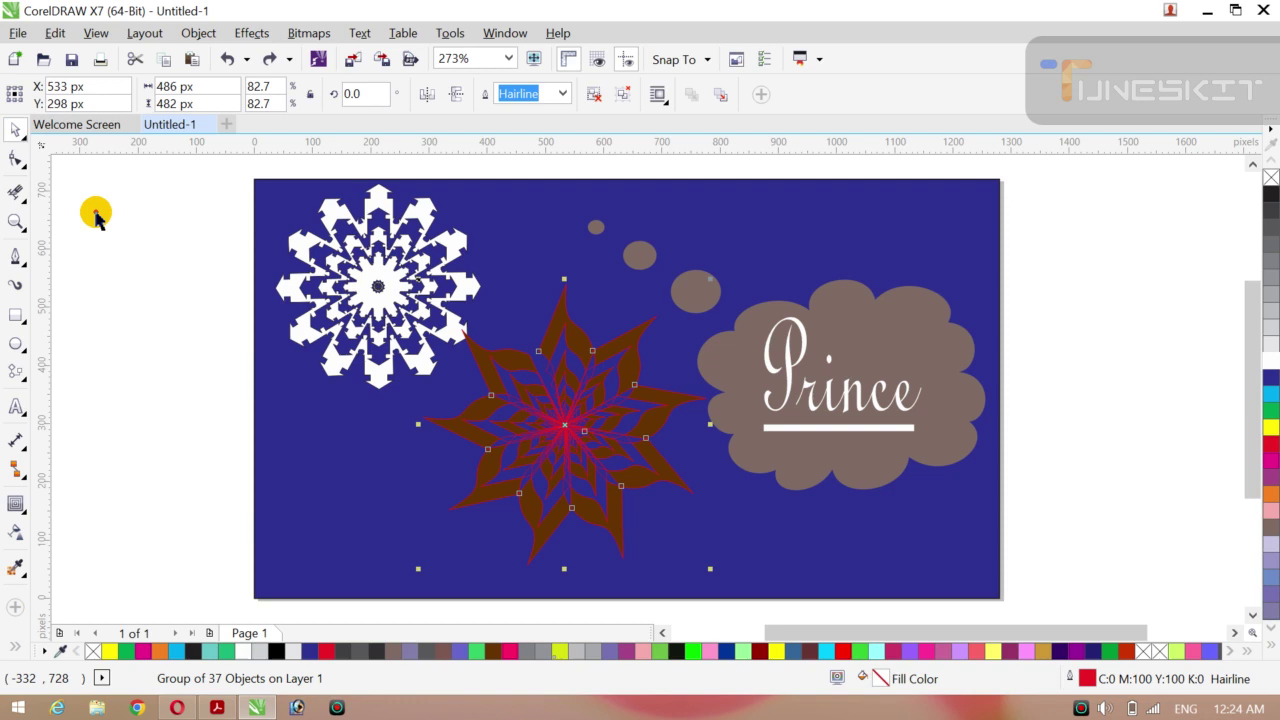
pyautogui.click(129, 271)
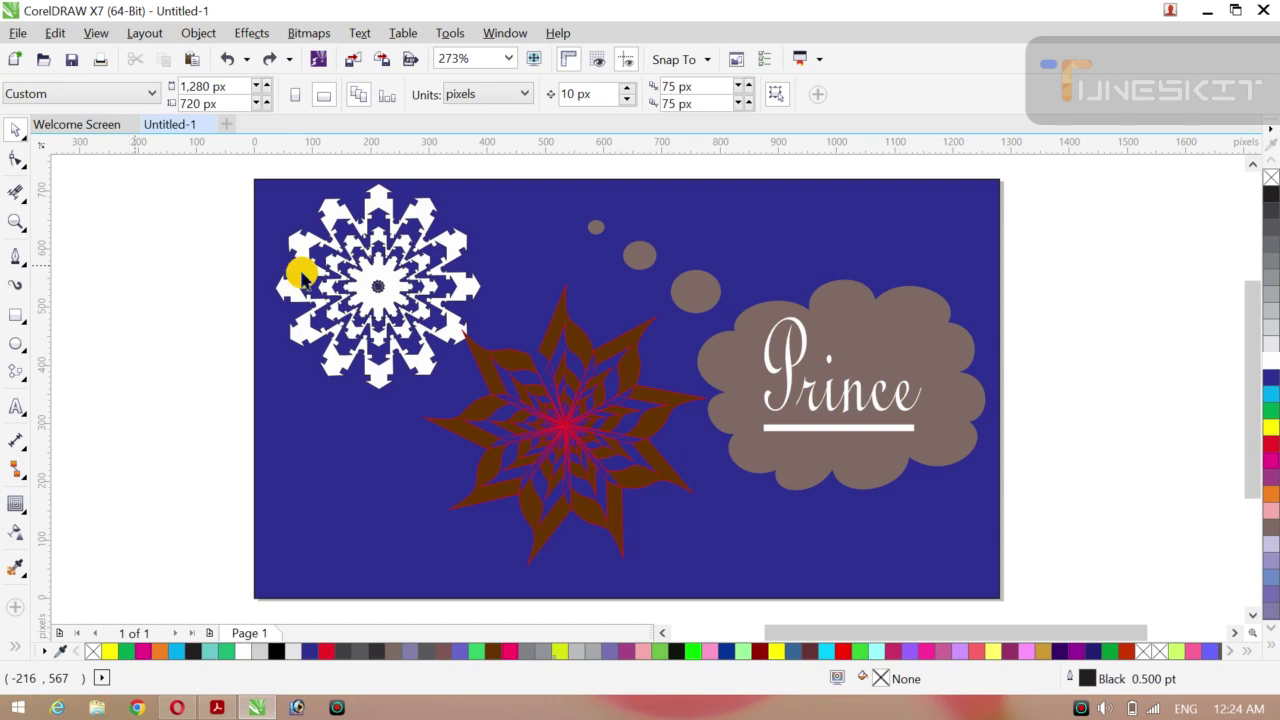
# - Minimize CorelDRAW and close the Adobe Acrobat window to return to the desktop
pyautogui.click(1206, 18)
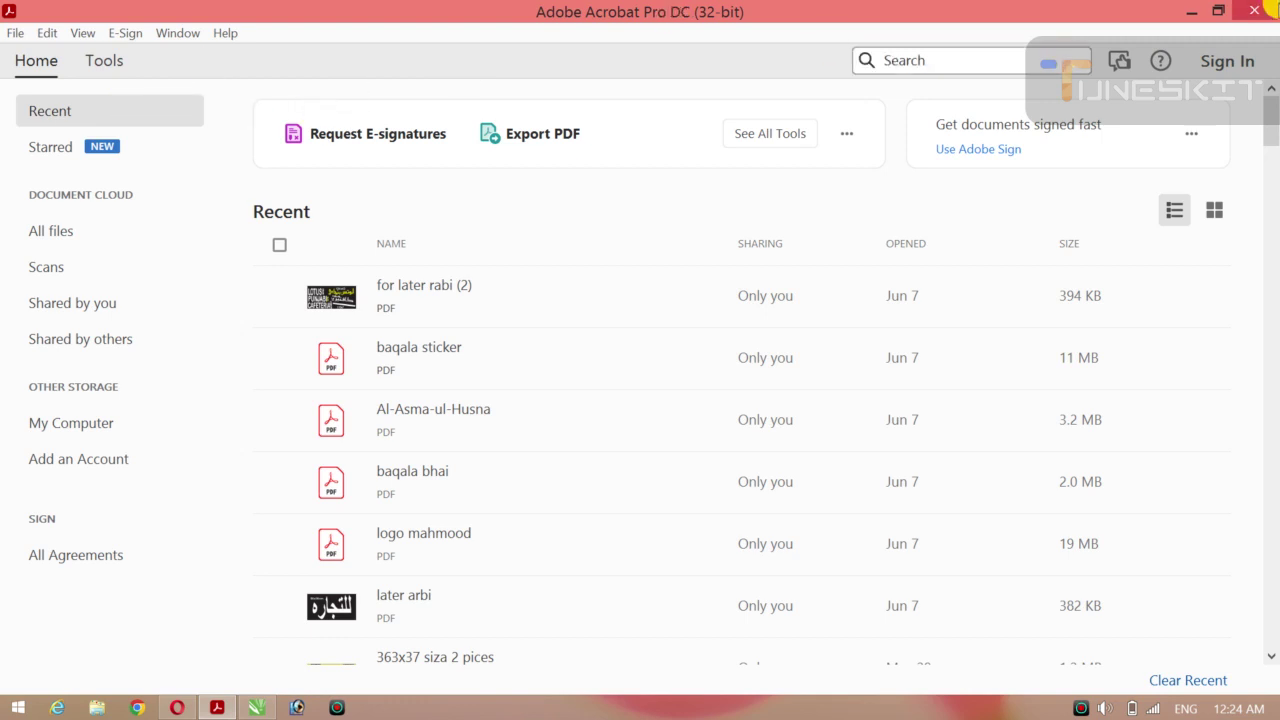
pyautogui.click(1256, 14)
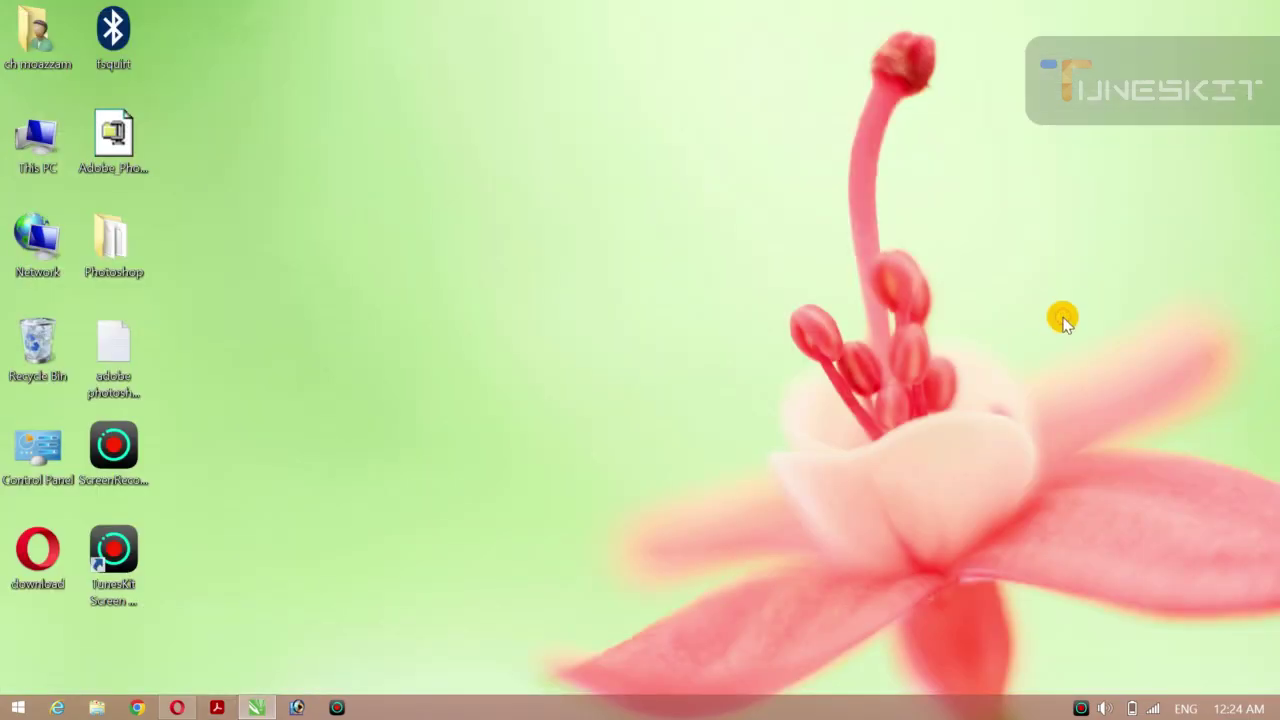